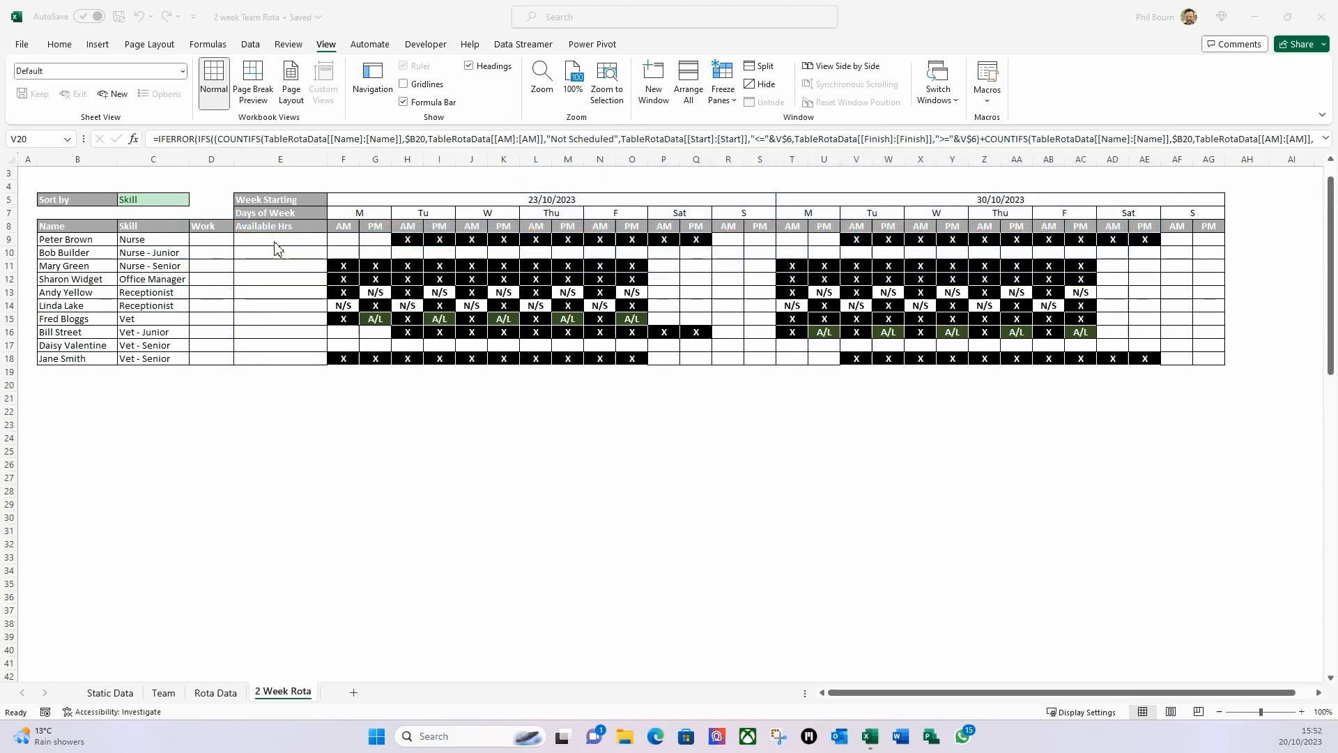
# Step: Start a VLOOKUP formula in E22 that looks up B9 in TableTeam
pyautogui.click(262, 397)
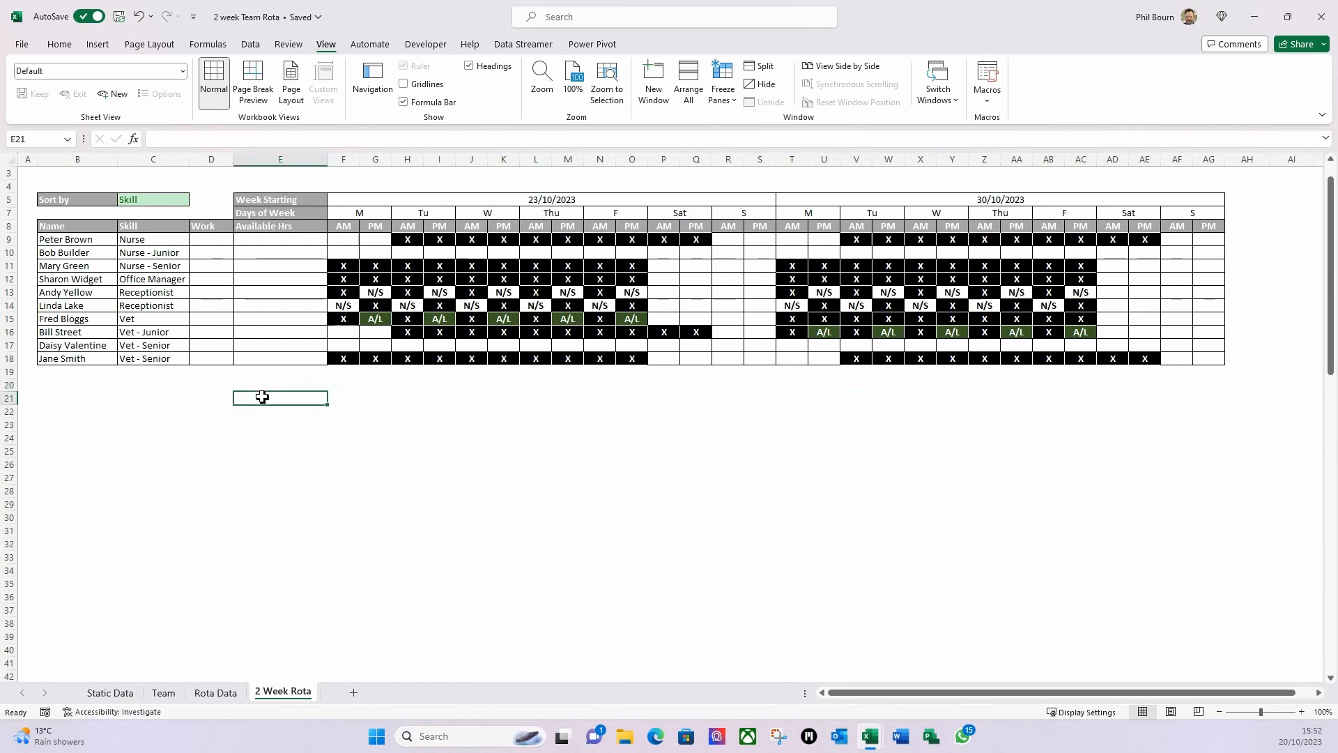
pyautogui.click(272, 386)
pyautogui.click(271, 410)
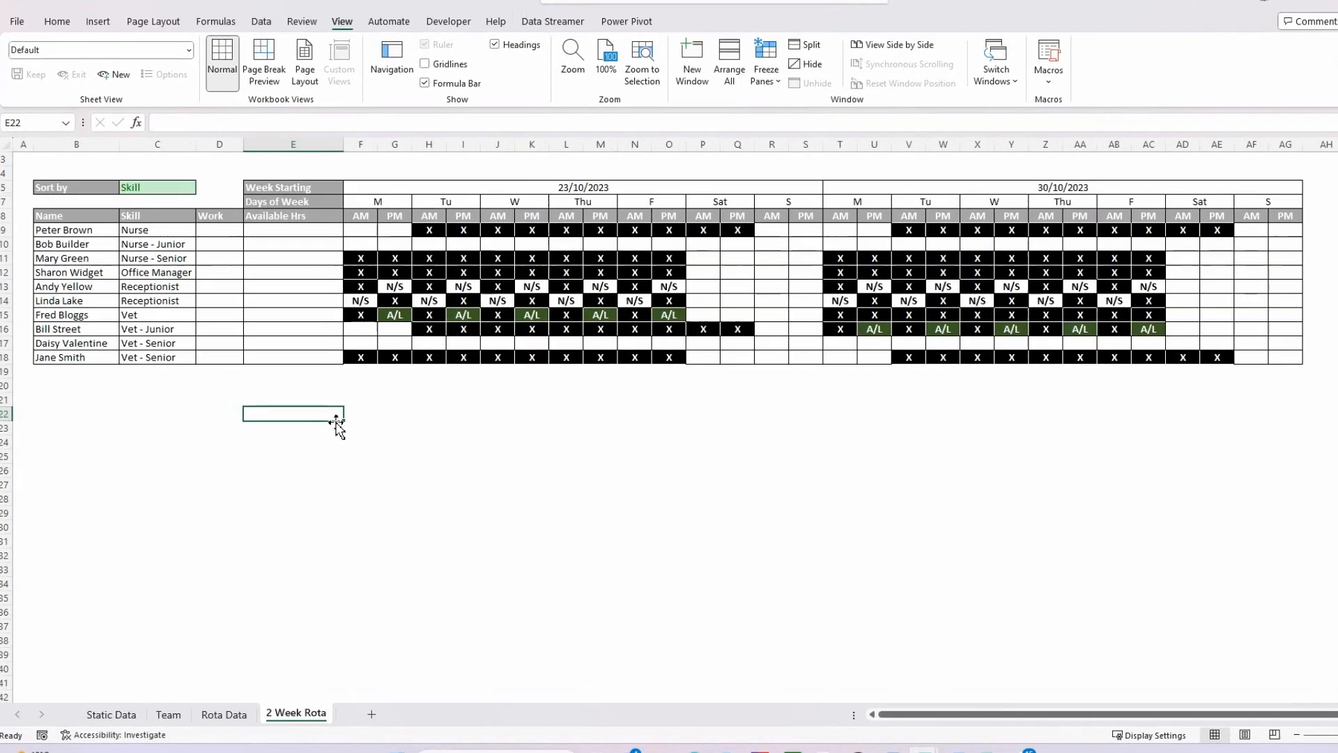
pyautogui.write('=')
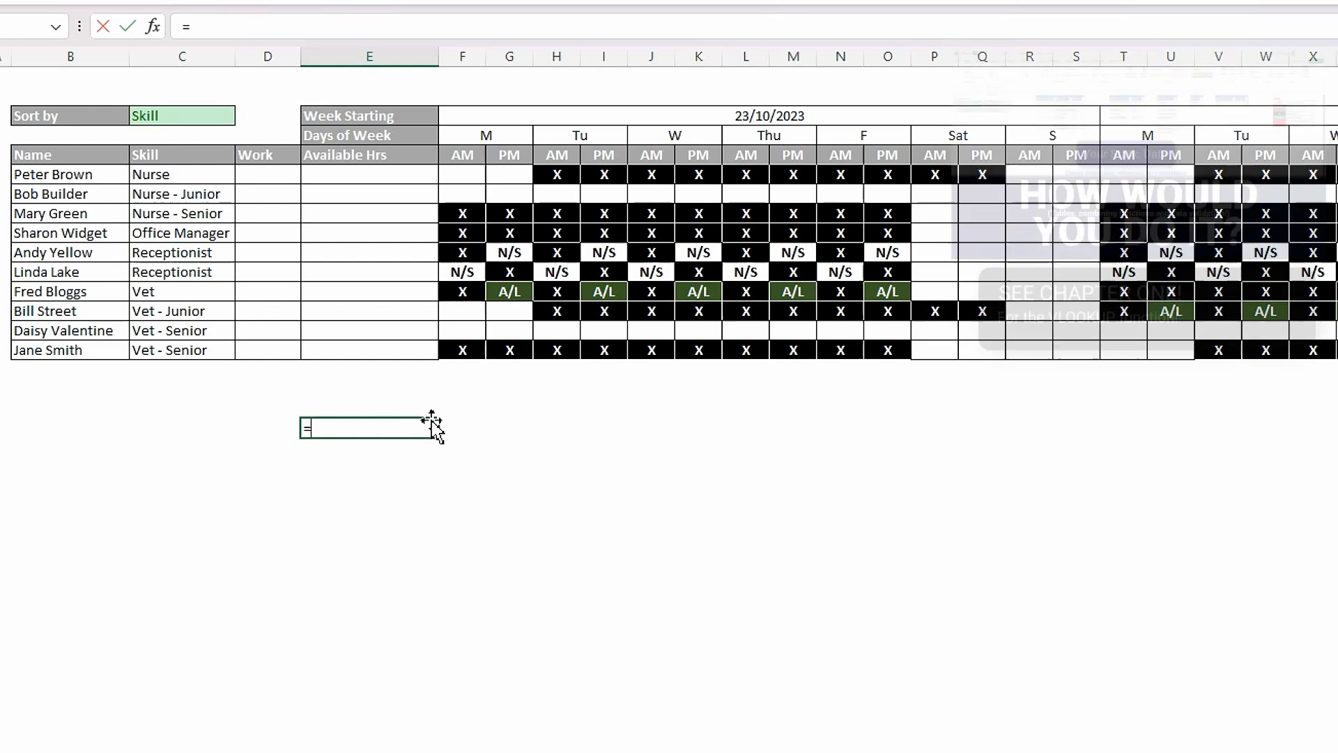
pyautogui.write('vloo')
pyautogui.press('Tab')
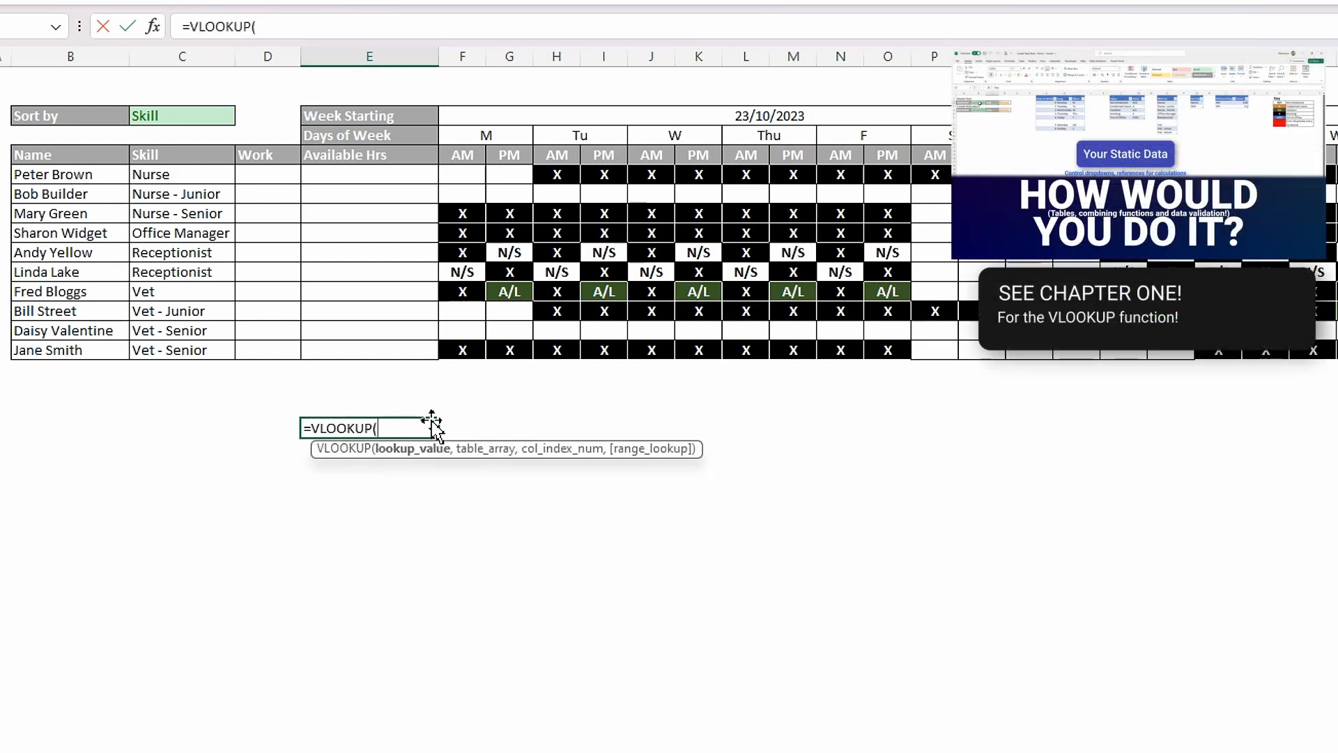
pyautogui.click(87, 176)
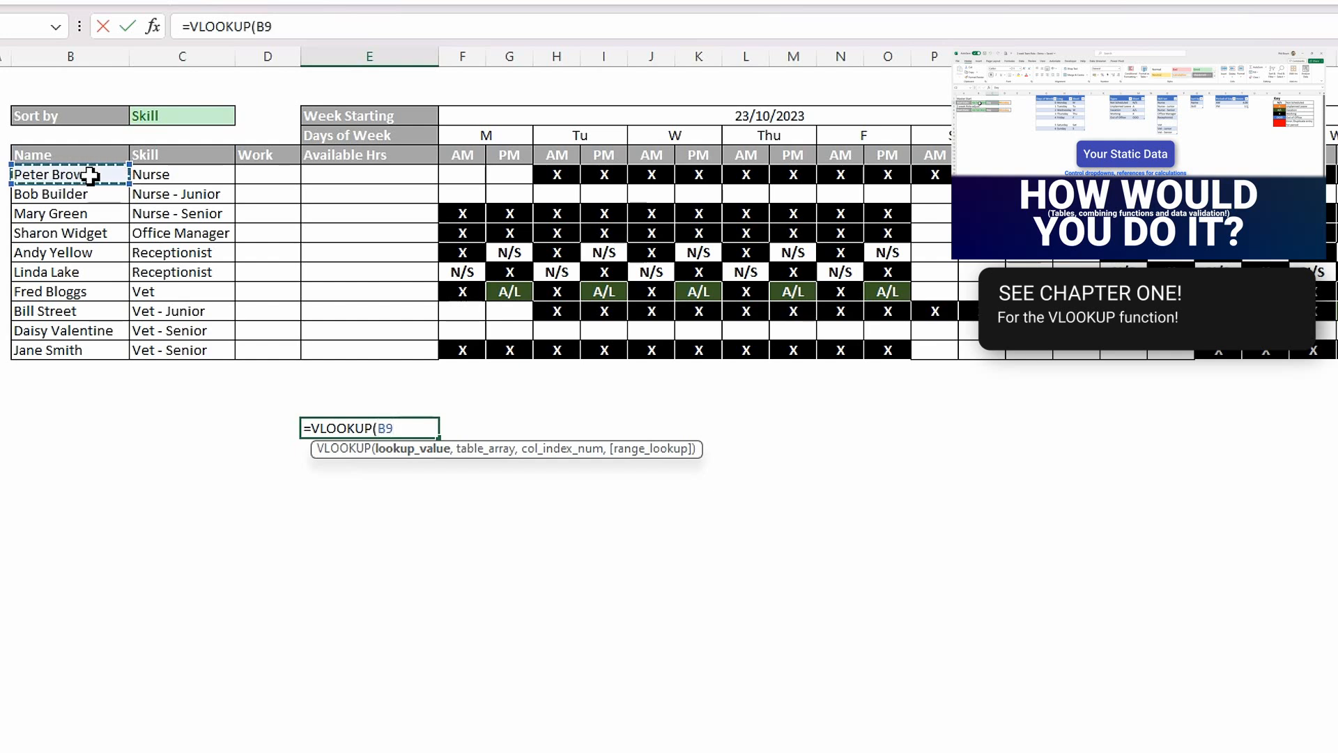
pyautogui.write(',')
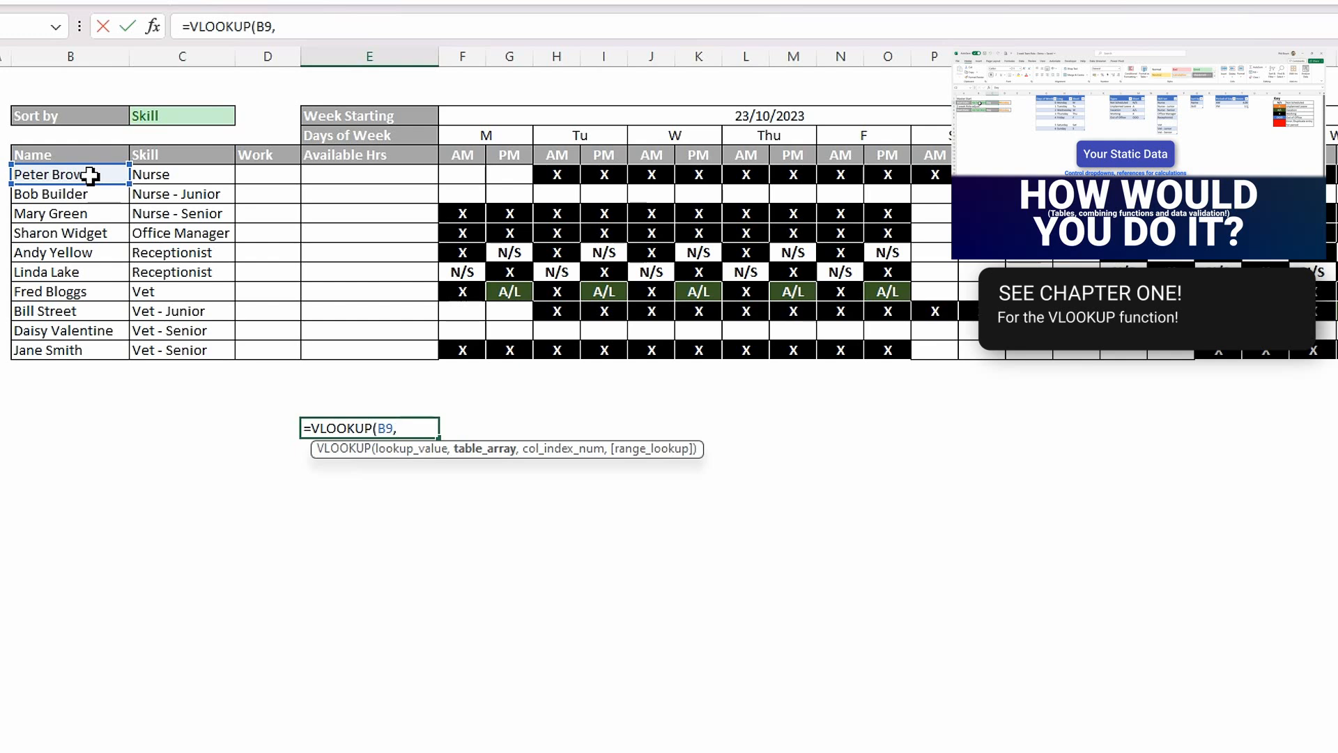
pyautogui.write('tab')
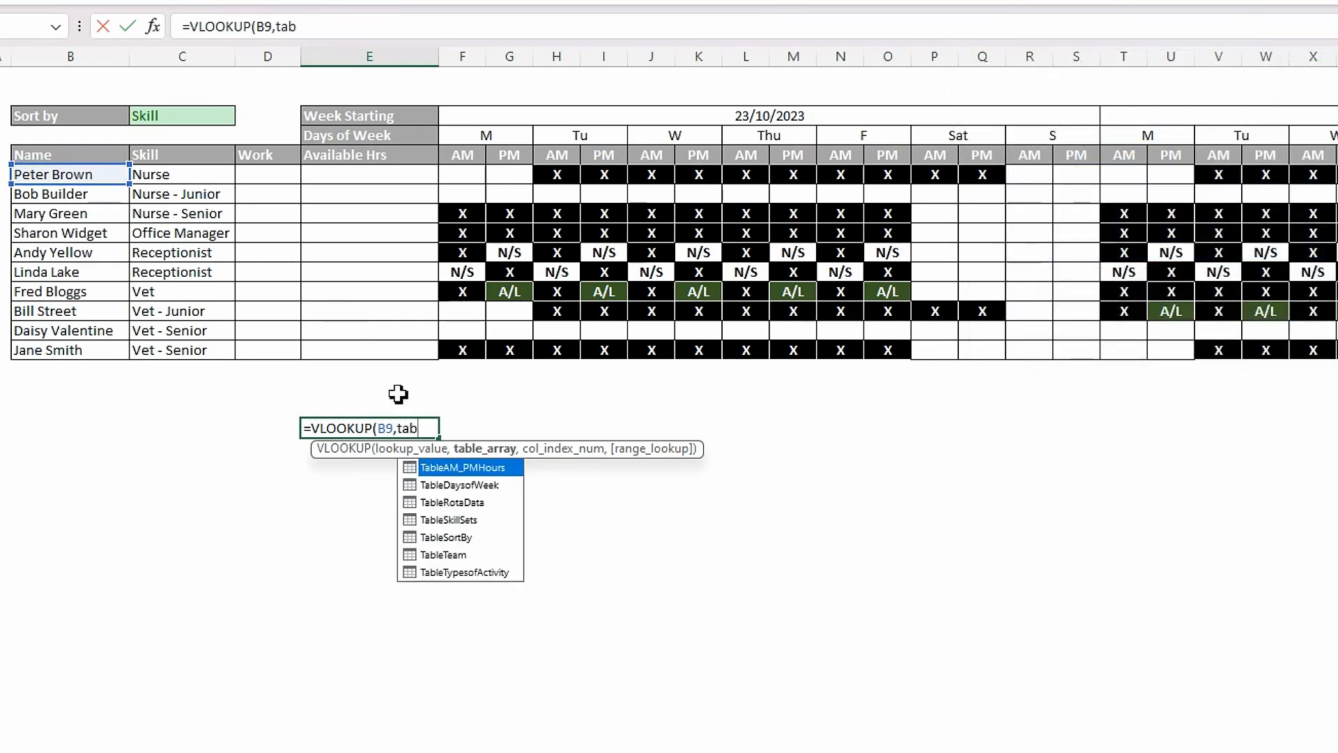
pyautogui.doubleClick(460, 558)
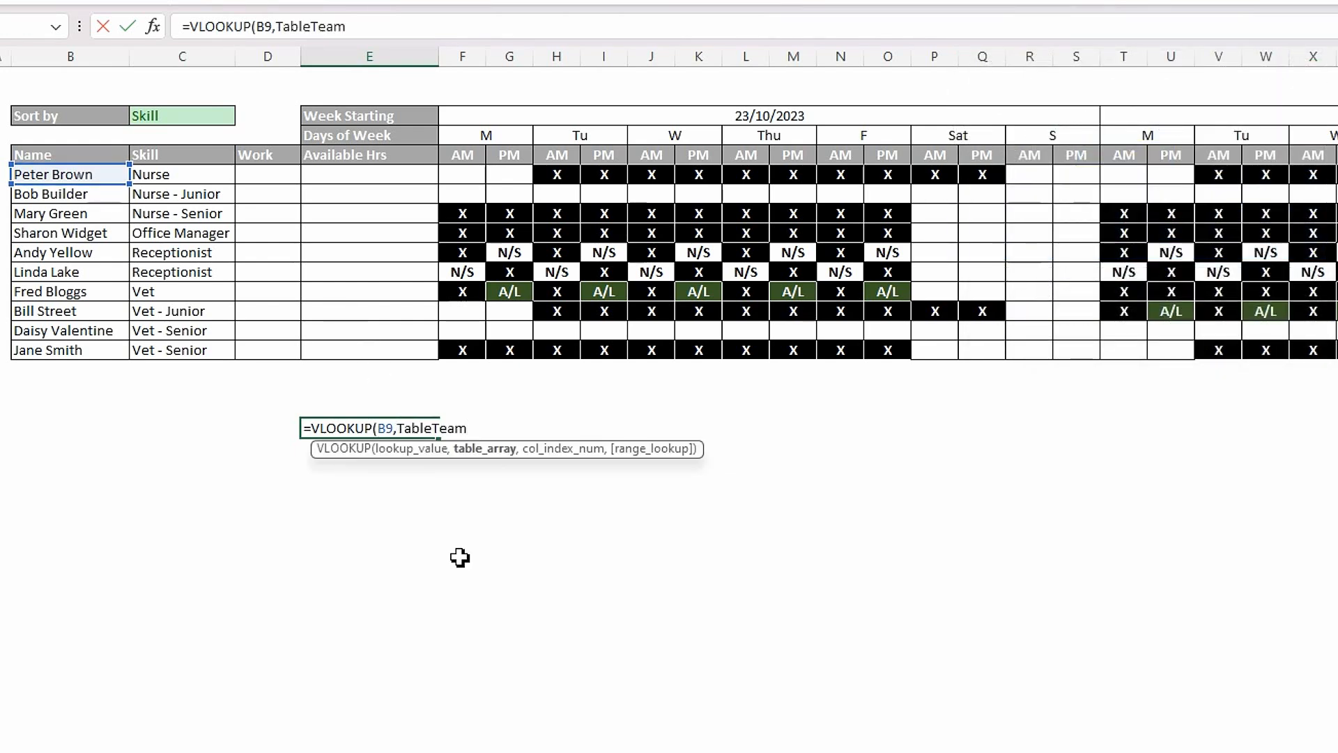
# Step: Complete the E22 VLOOKUP with column index 3 and exact match (FALSE), and multiply the result by 2
pyautogui.write(',3')
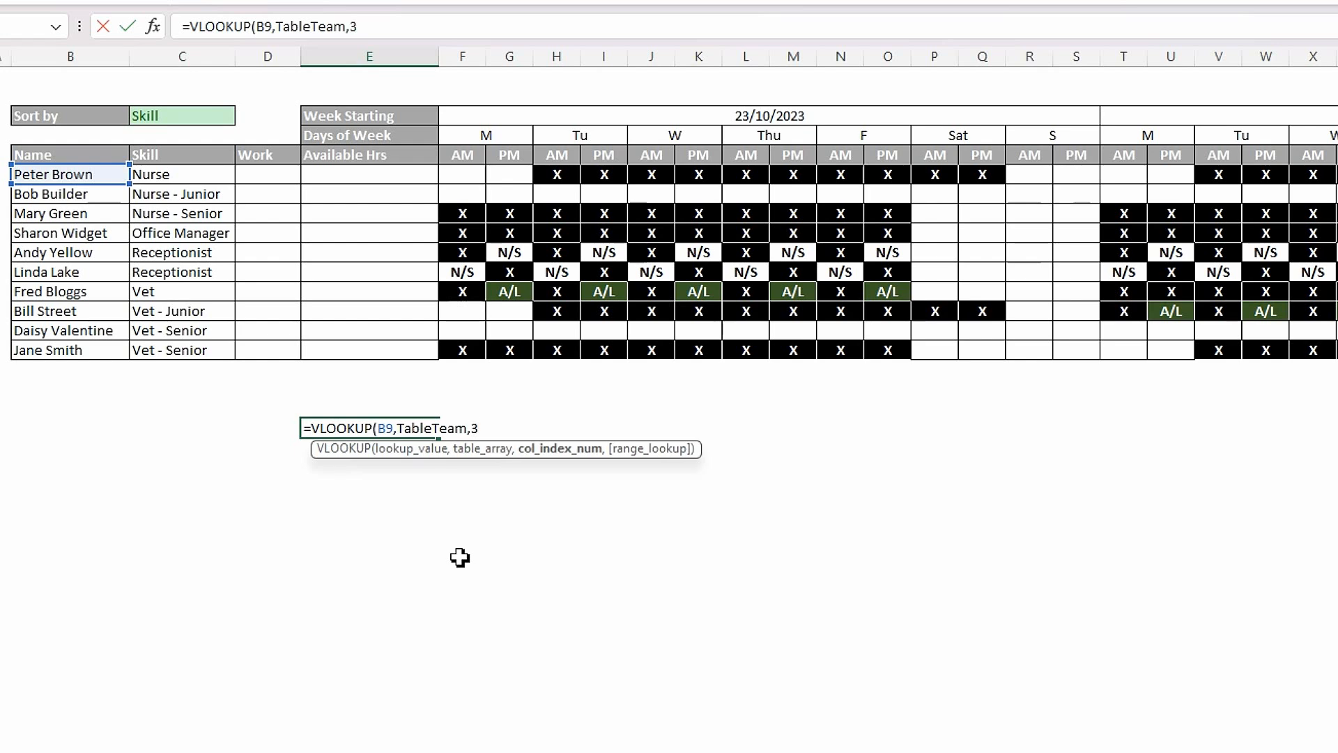
pyautogui.write(',')
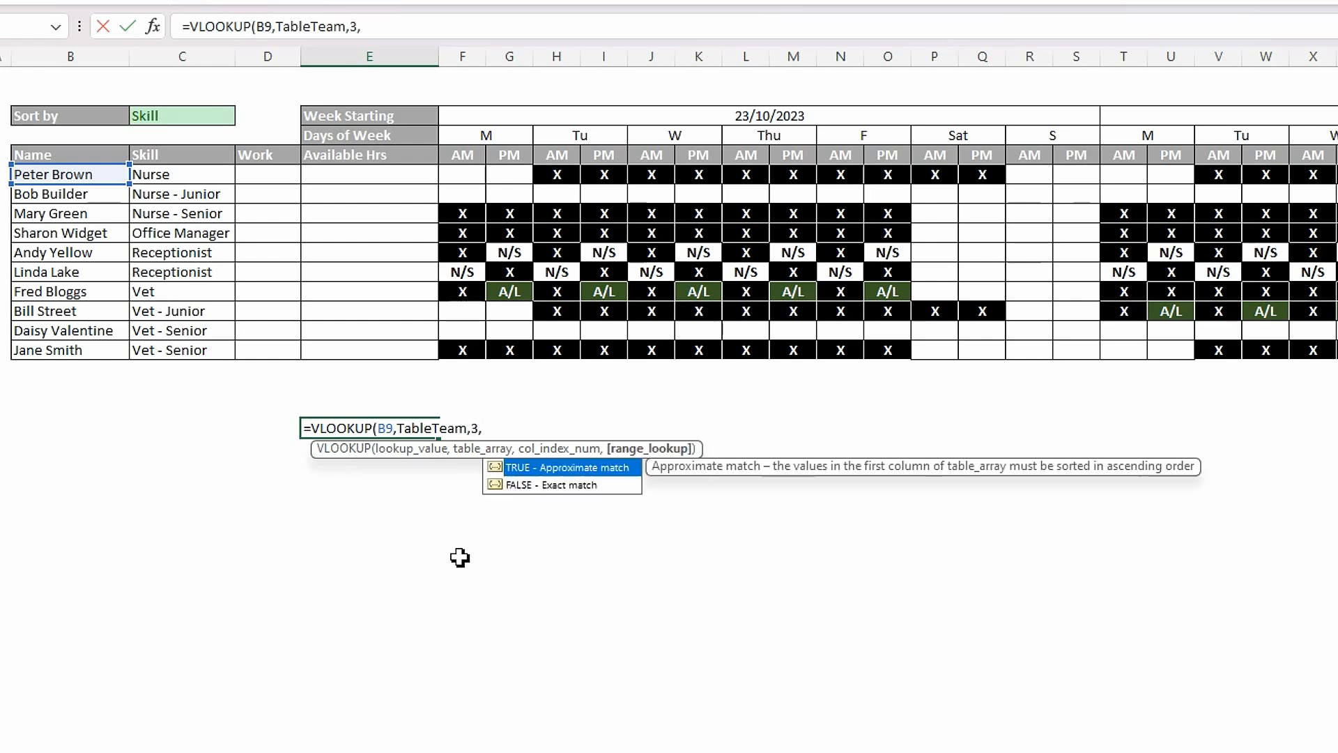
pyautogui.doubleClick(526, 487)
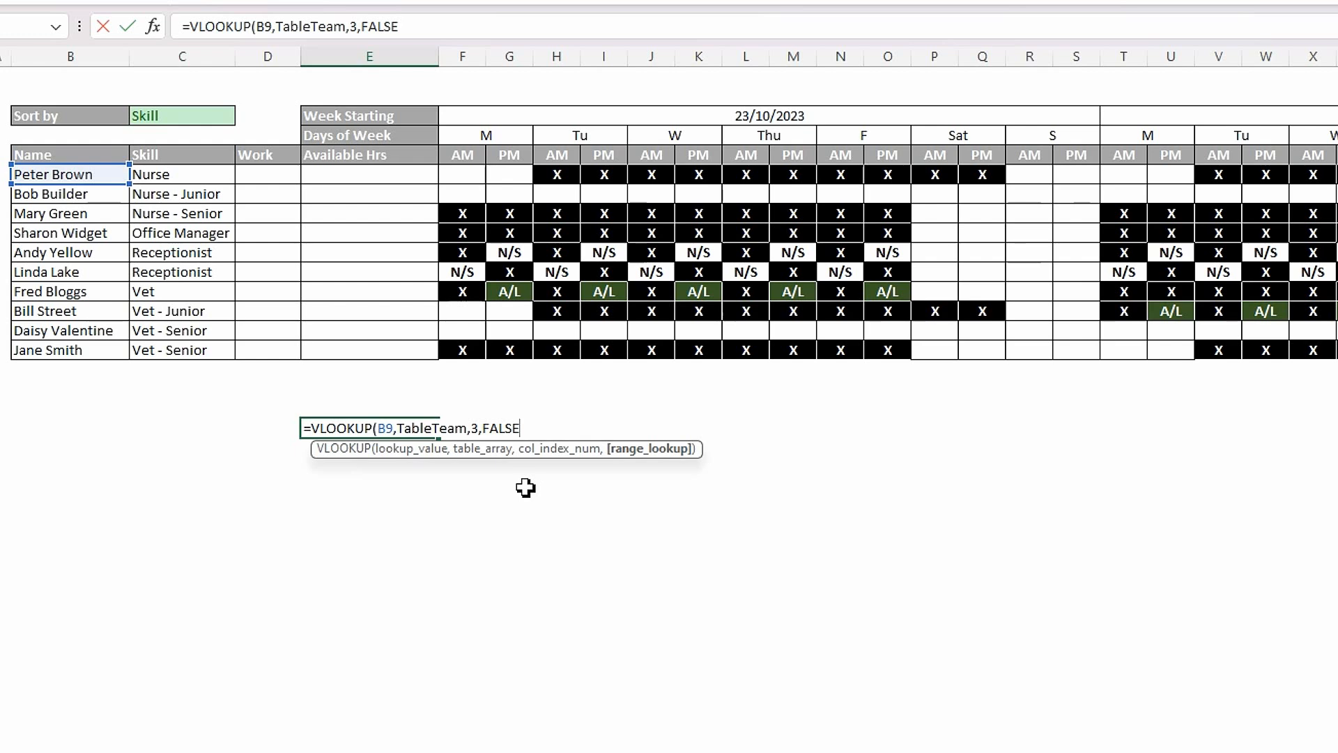
pyautogui.write(')')
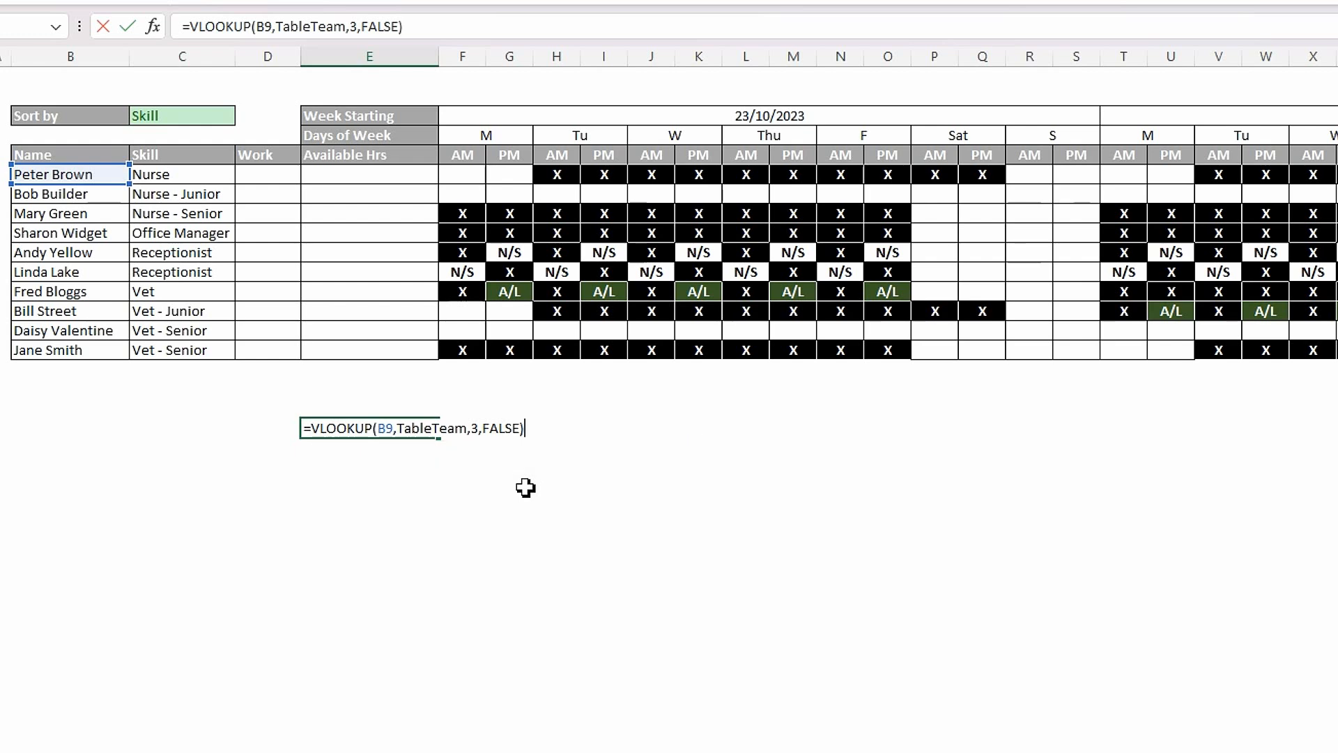
pyautogui.write('*2')
pyautogui.press('Return')
pyautogui.click(433, 427)
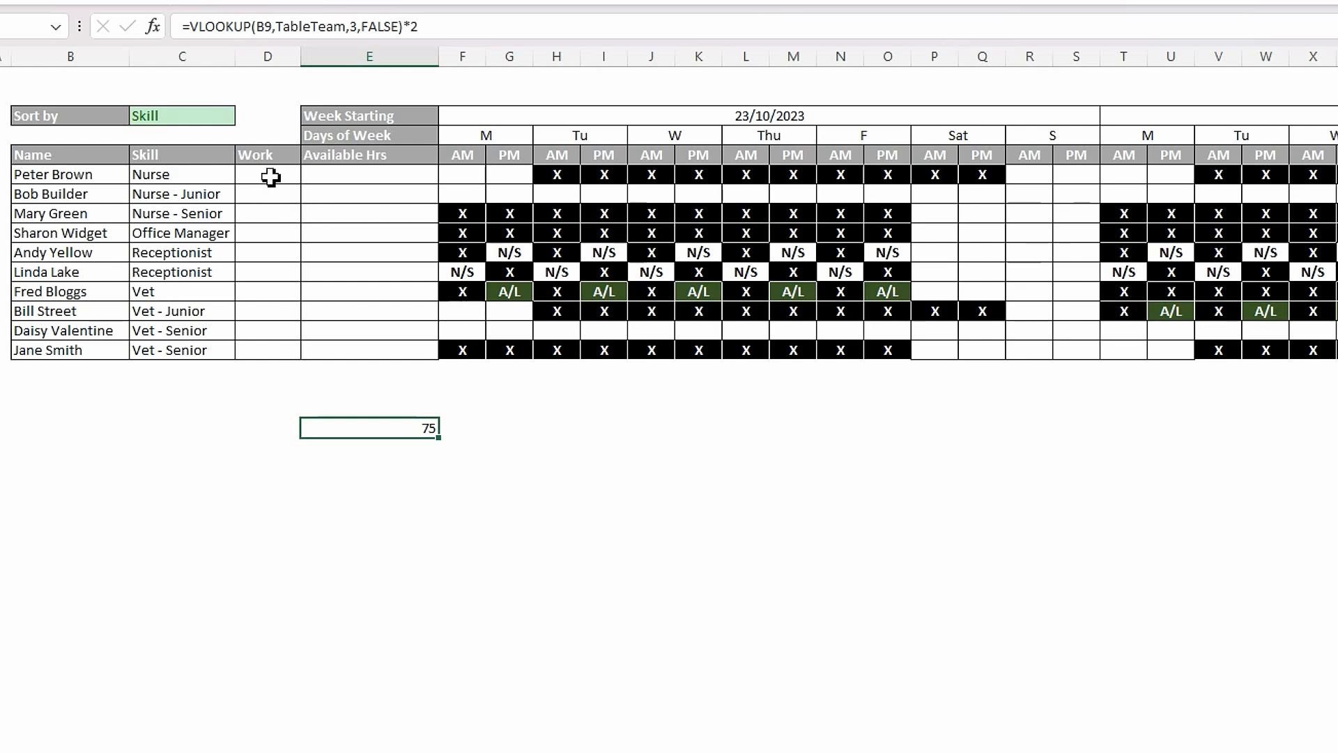
pyautogui.click(268, 432)
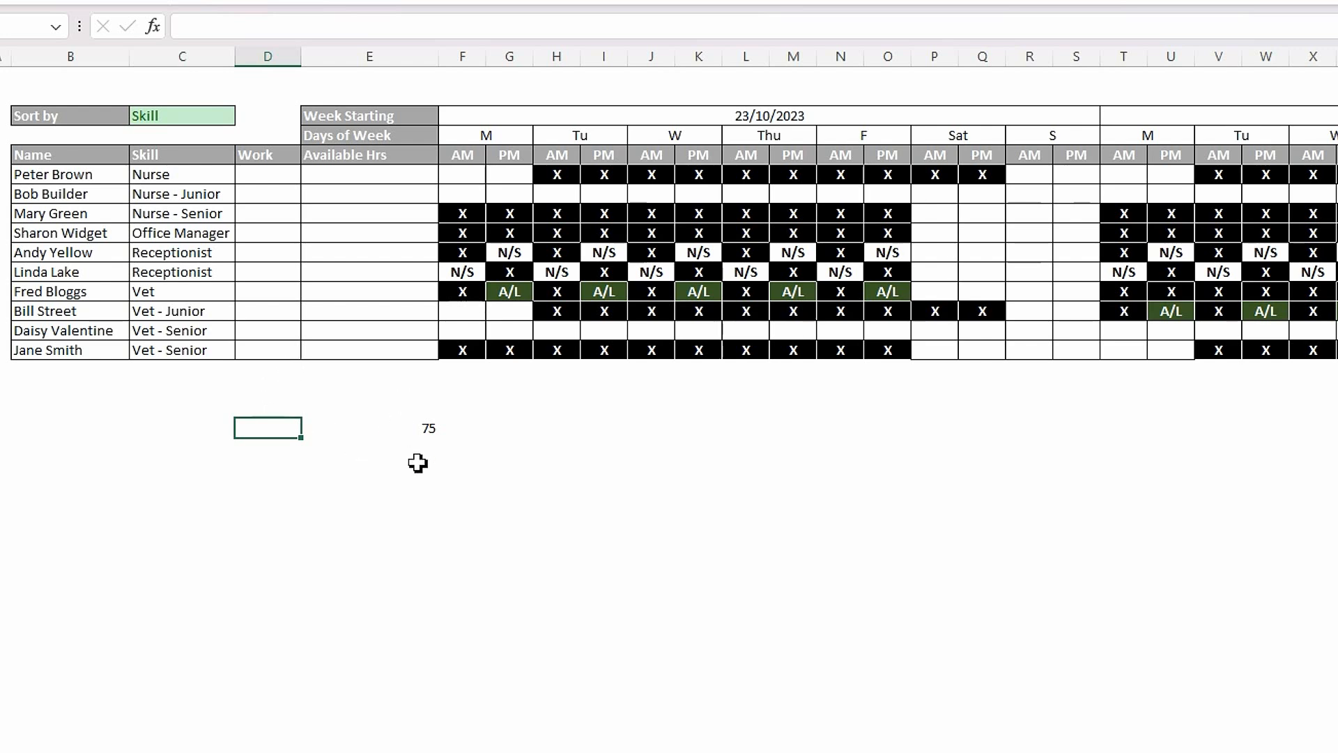
pyautogui.click(423, 431)
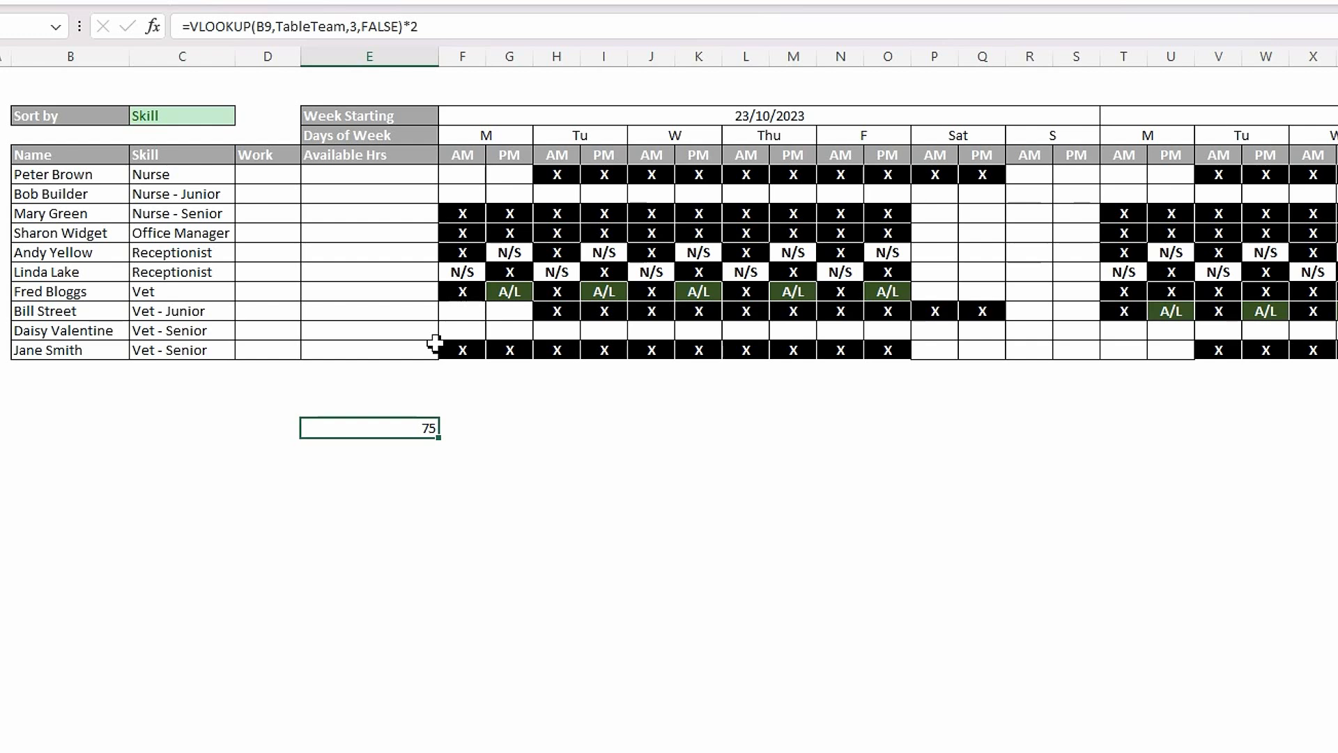
pyautogui.click(401, 454)
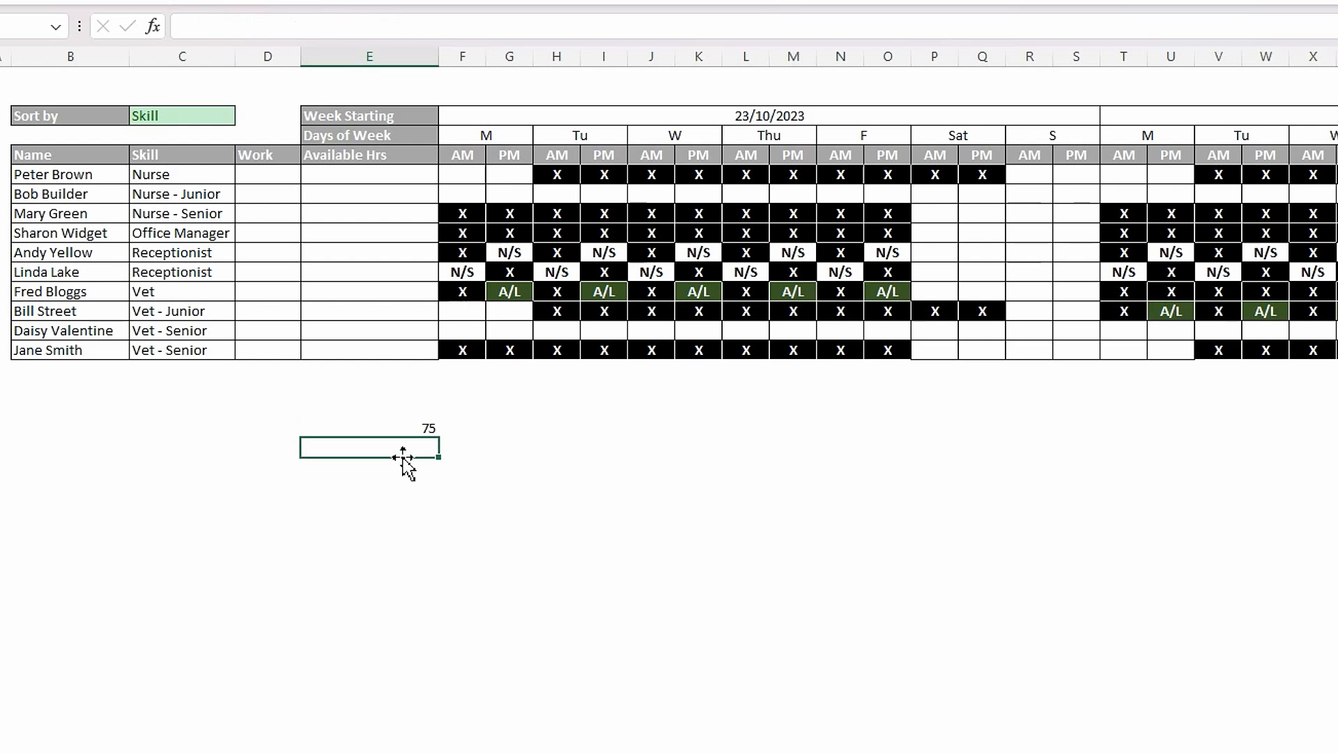
# Step: Change the lookup value of the VLOOKUP formula in E22 to B15
pyautogui.click(408, 429)
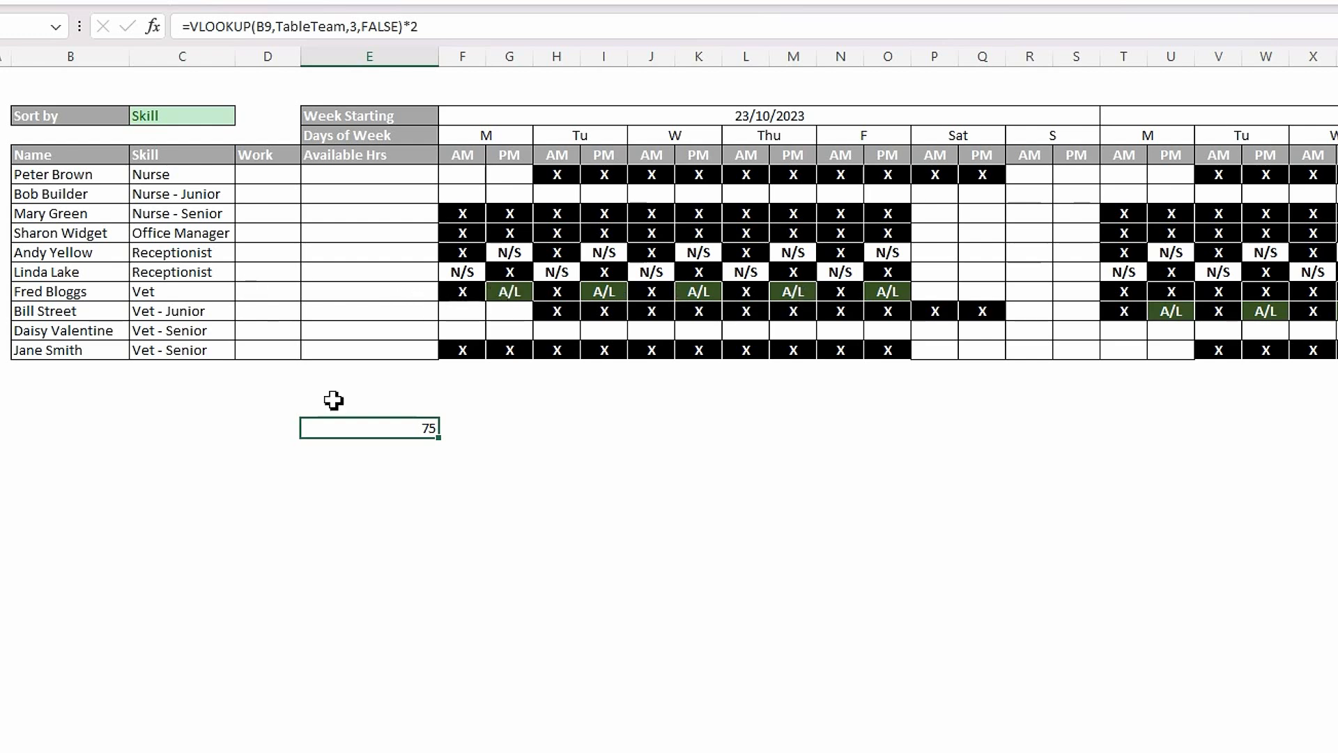
pyautogui.doubleClick(263, 26)
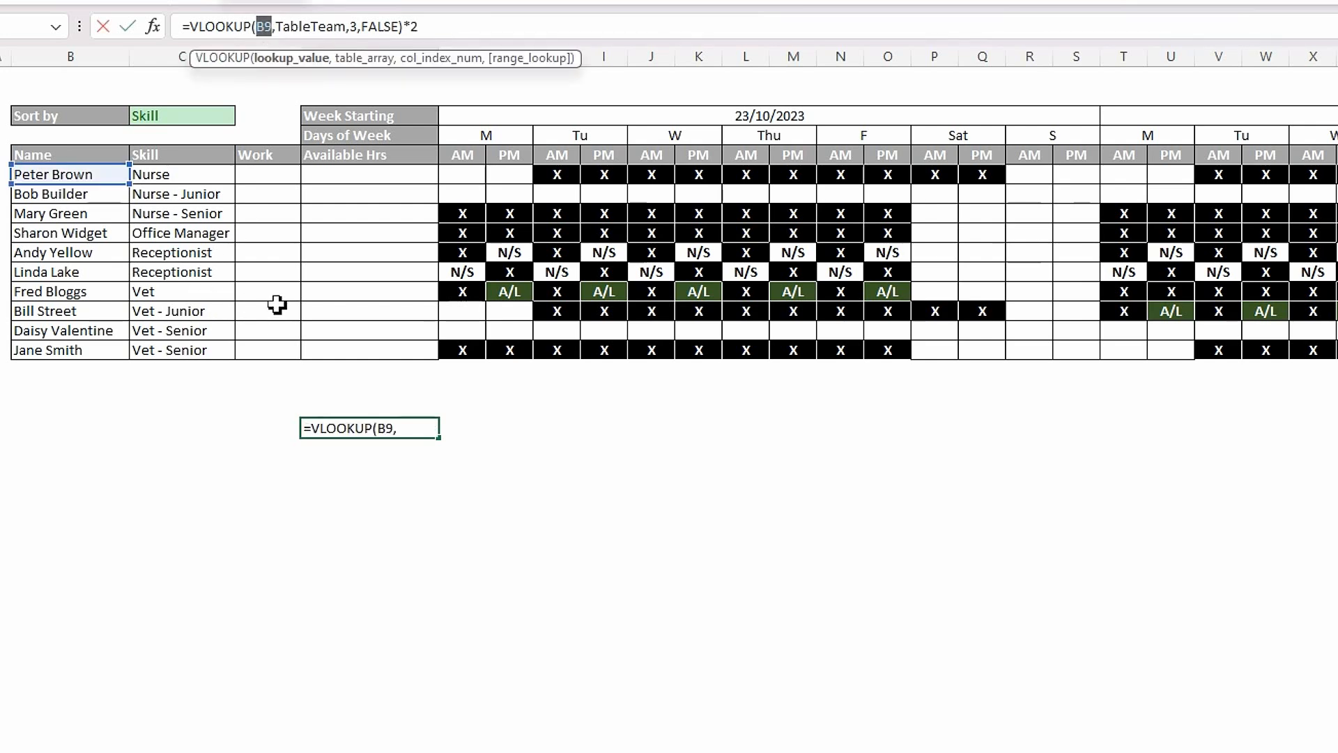
pyautogui.click(80, 296)
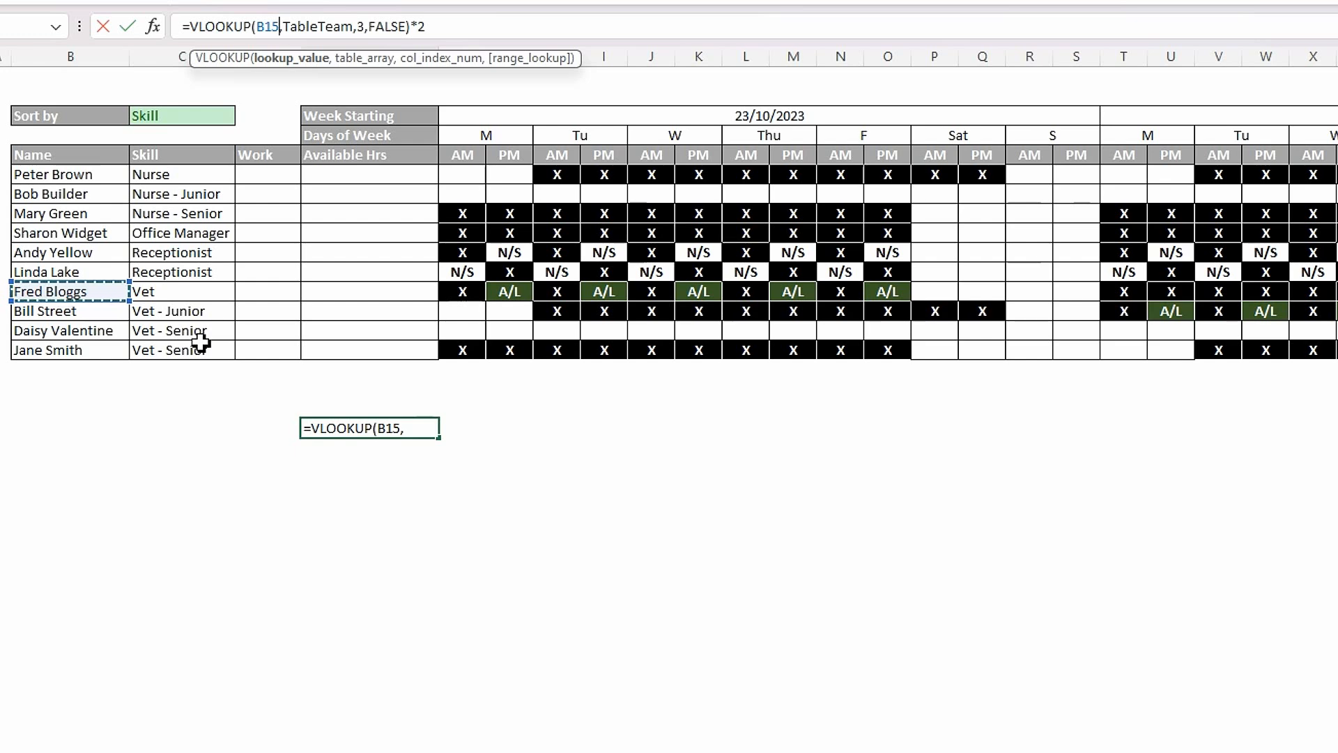
pyautogui.press('Return')
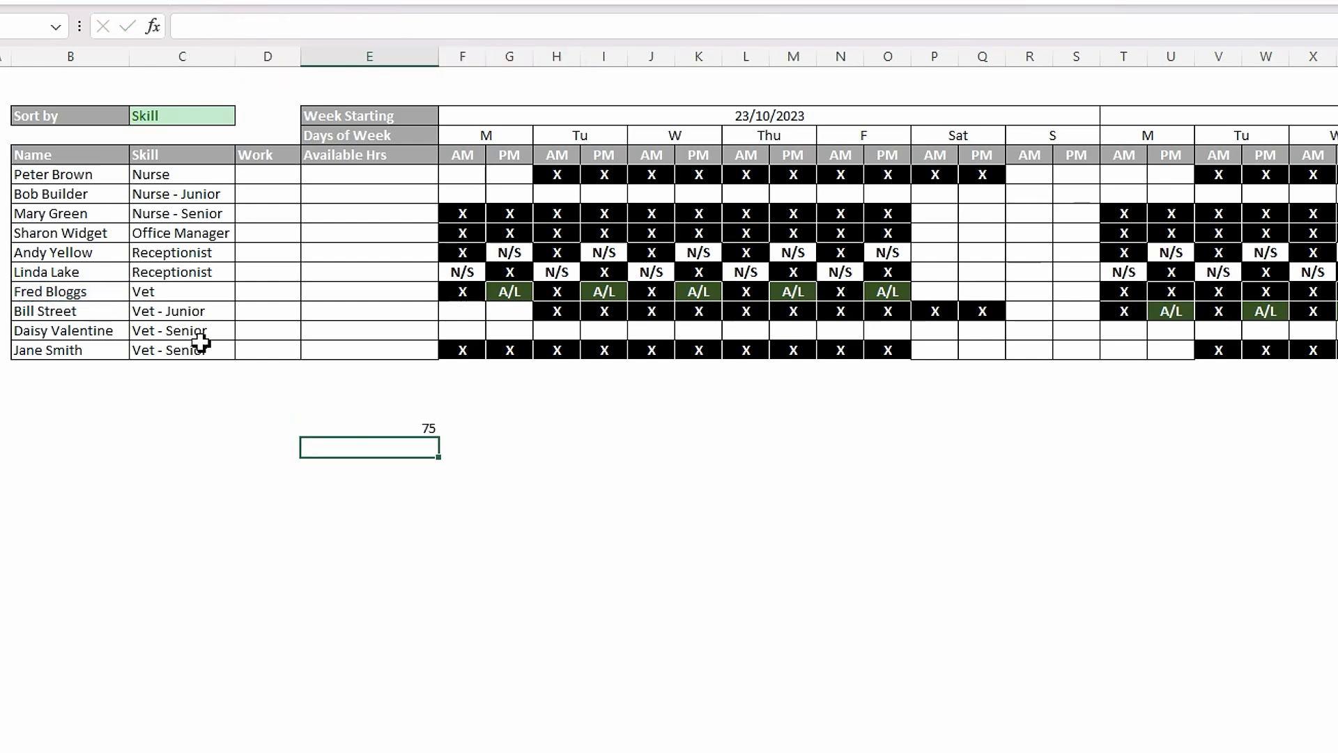
pyautogui.click(370, 430)
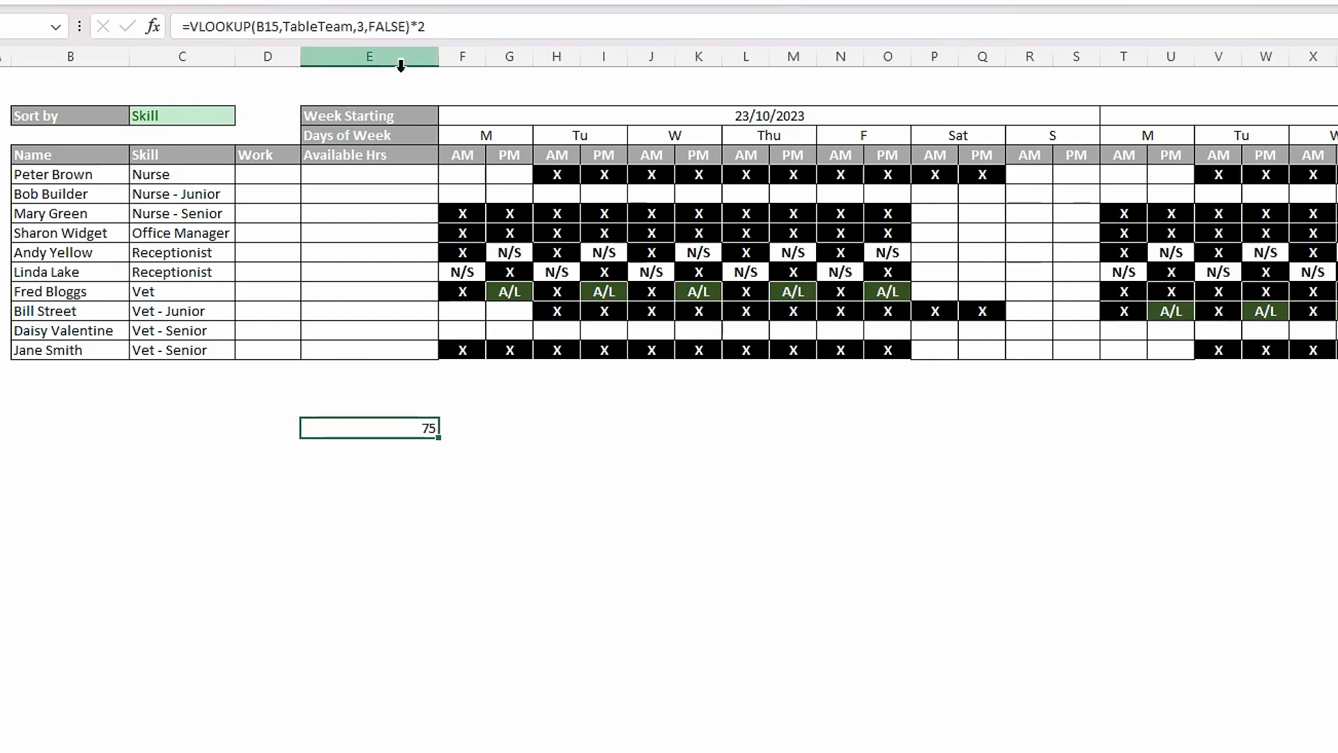
# Step: Start a COUNTIFS formula in E23, directly below the VLOOKUP result
pyautogui.click(377, 450)
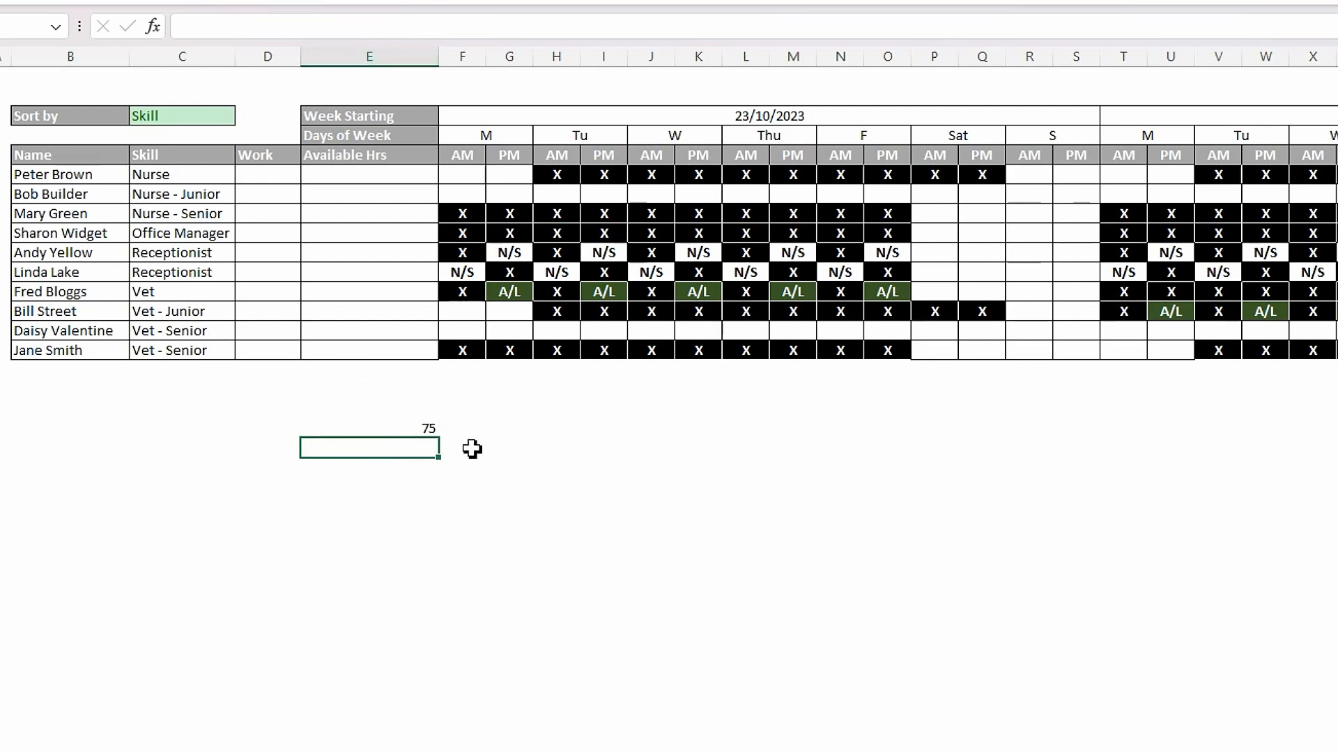
pyautogui.write('=')
pyautogui.write('coi')
pyautogui.press('BackSpace')
pyautogui.write('ount')
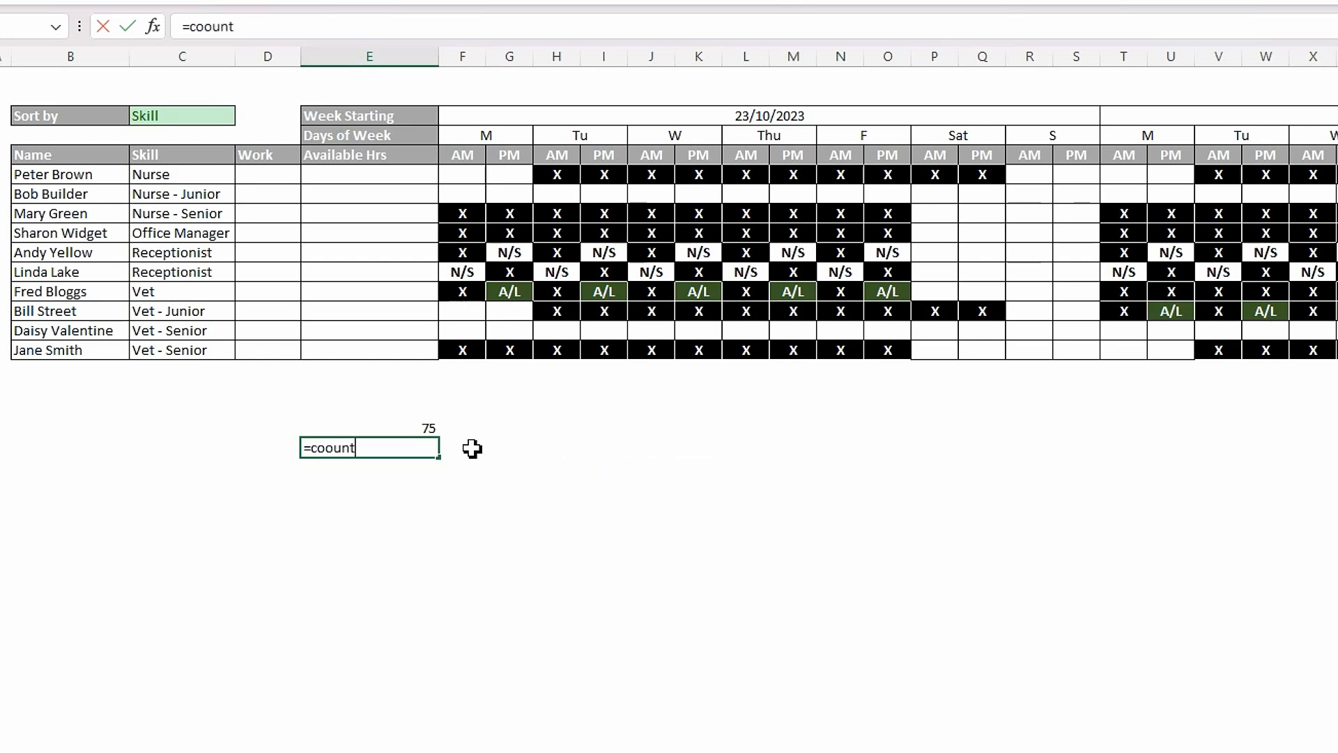
pyautogui.press('BackSpace')
pyautogui.press('BackSpace')
pyautogui.press('BackSpace')
pyautogui.press('BackSpace')
pyautogui.press('BackSpace')
pyautogui.write('ou')
pyautogui.doubleClick(373, 528)
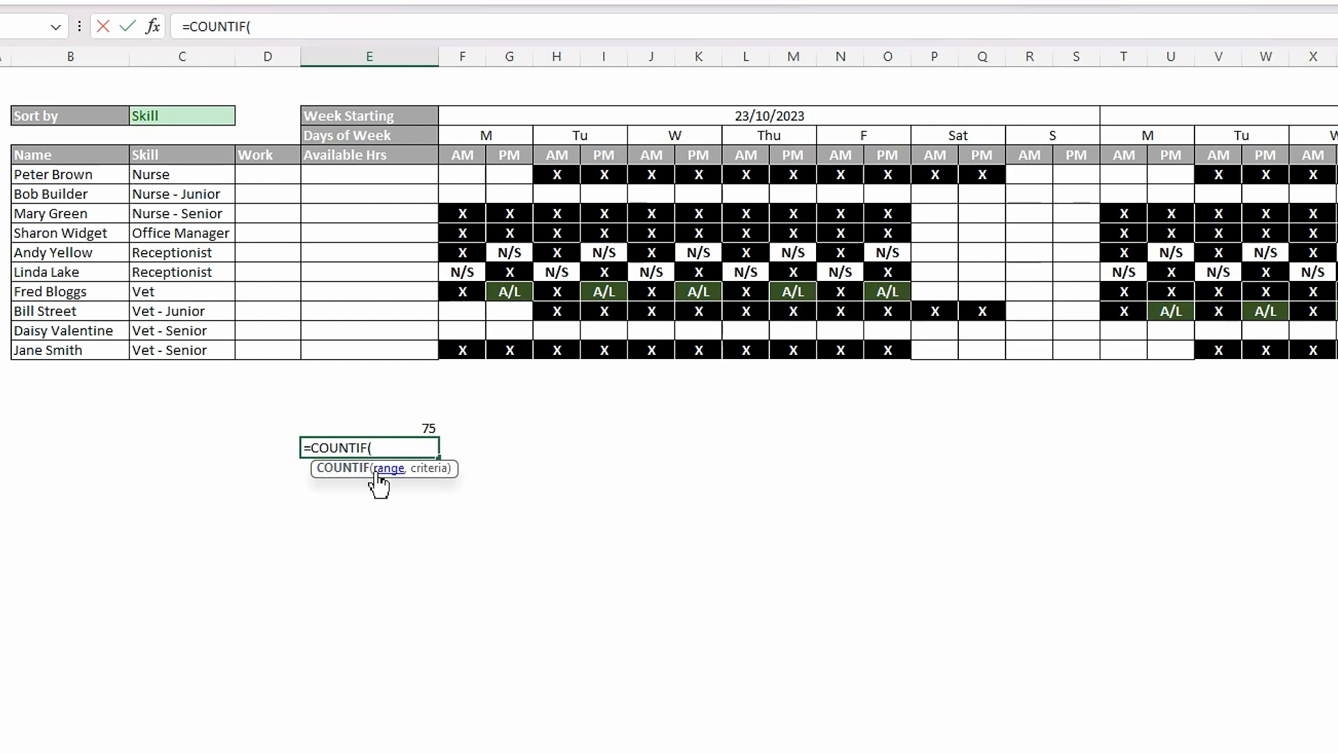
pyautogui.write('s')
pyautogui.press('Right')
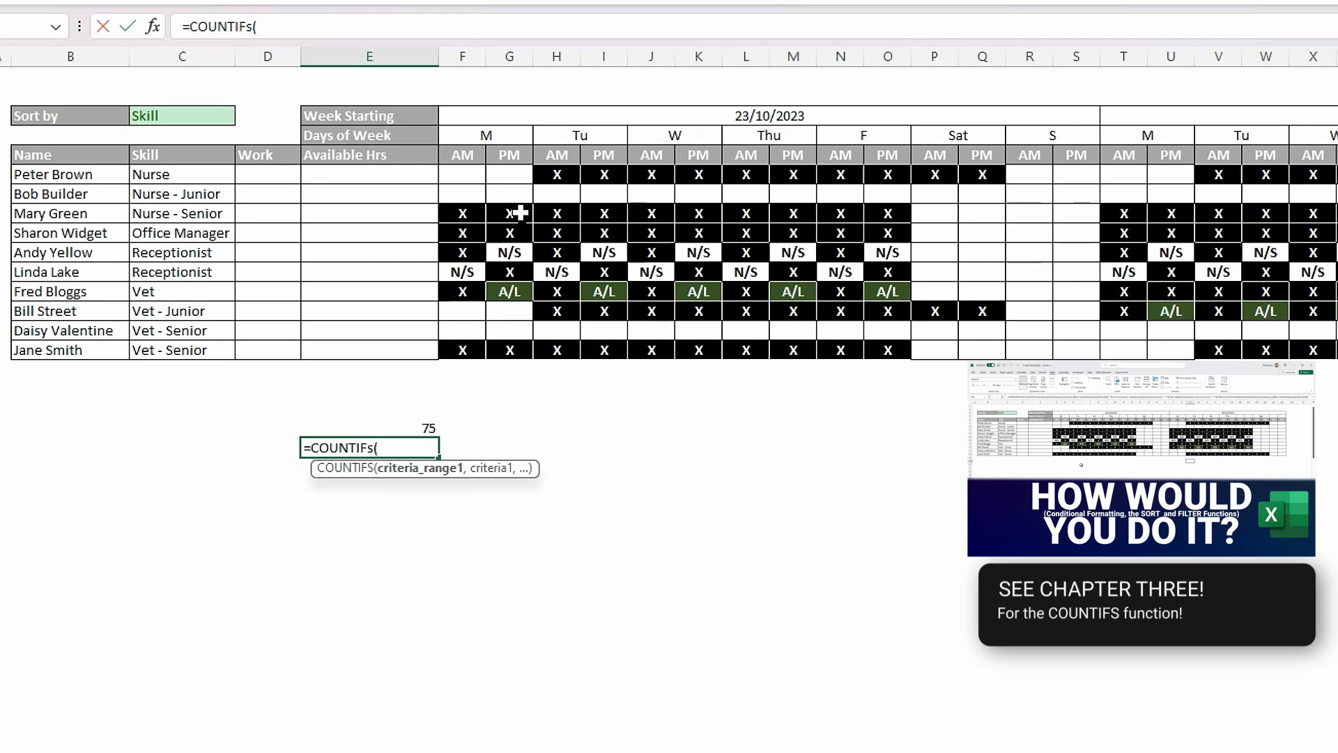
# Step: Give the COUNTIFS its first criteria pair: the fully absolute AM/PM header range $F$8:$AG$8 matching "AM"
pyautogui.moveTo(463, 155); pyautogui.dragTo(1337, 174)
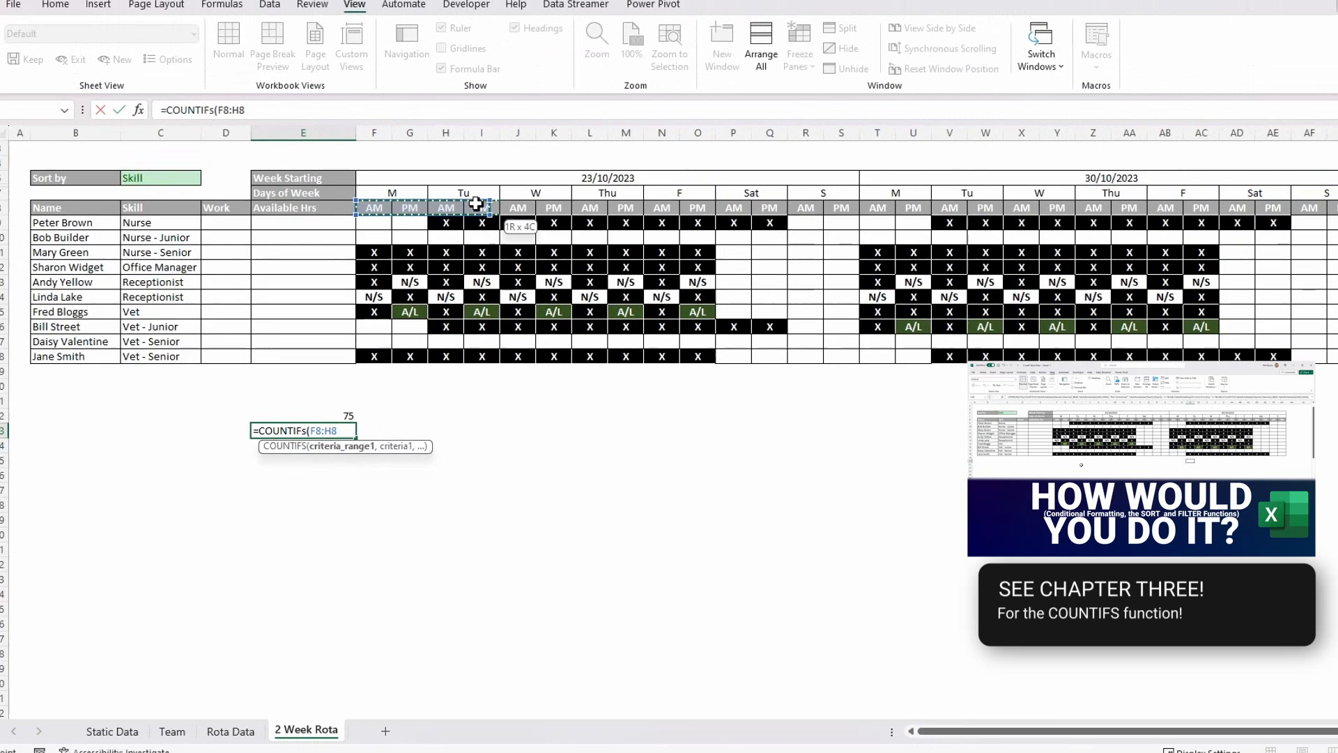
pyautogui.moveTo(1136, 226); pyautogui.dragTo(1311, 215)
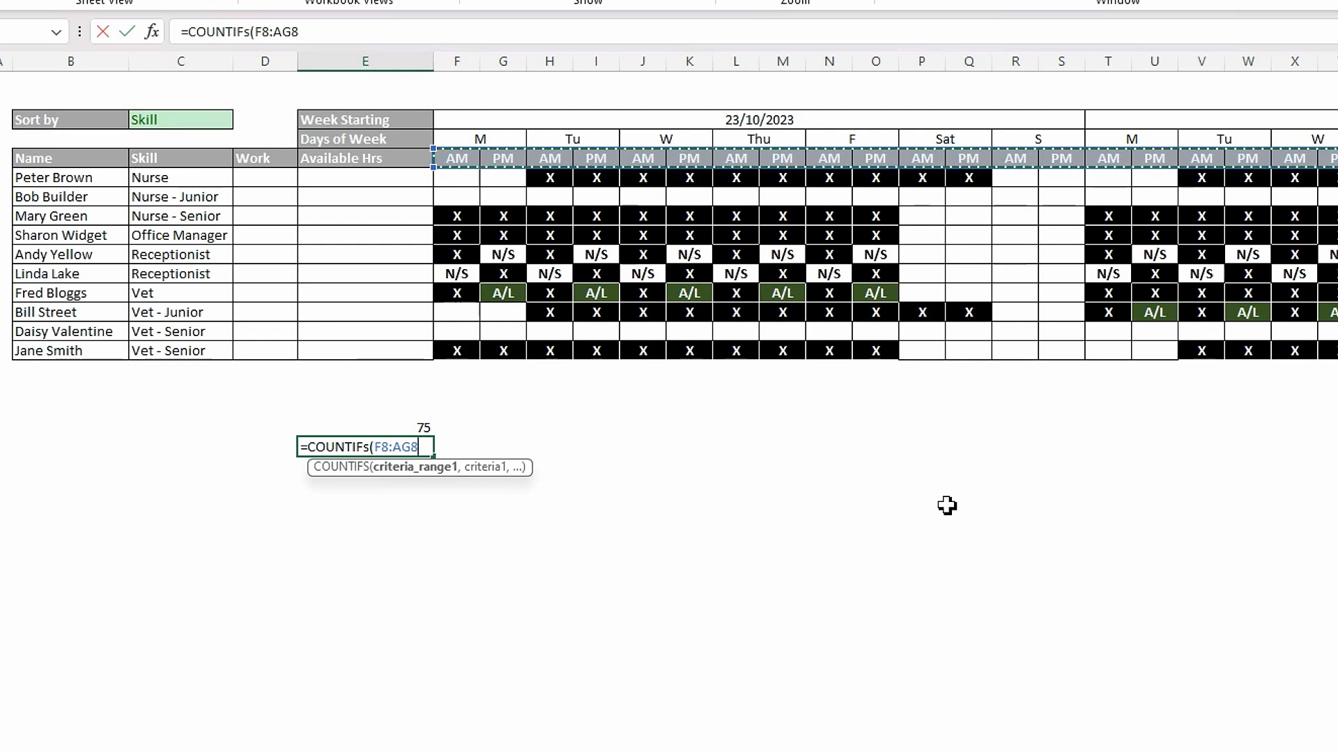
pyautogui.press('F4')
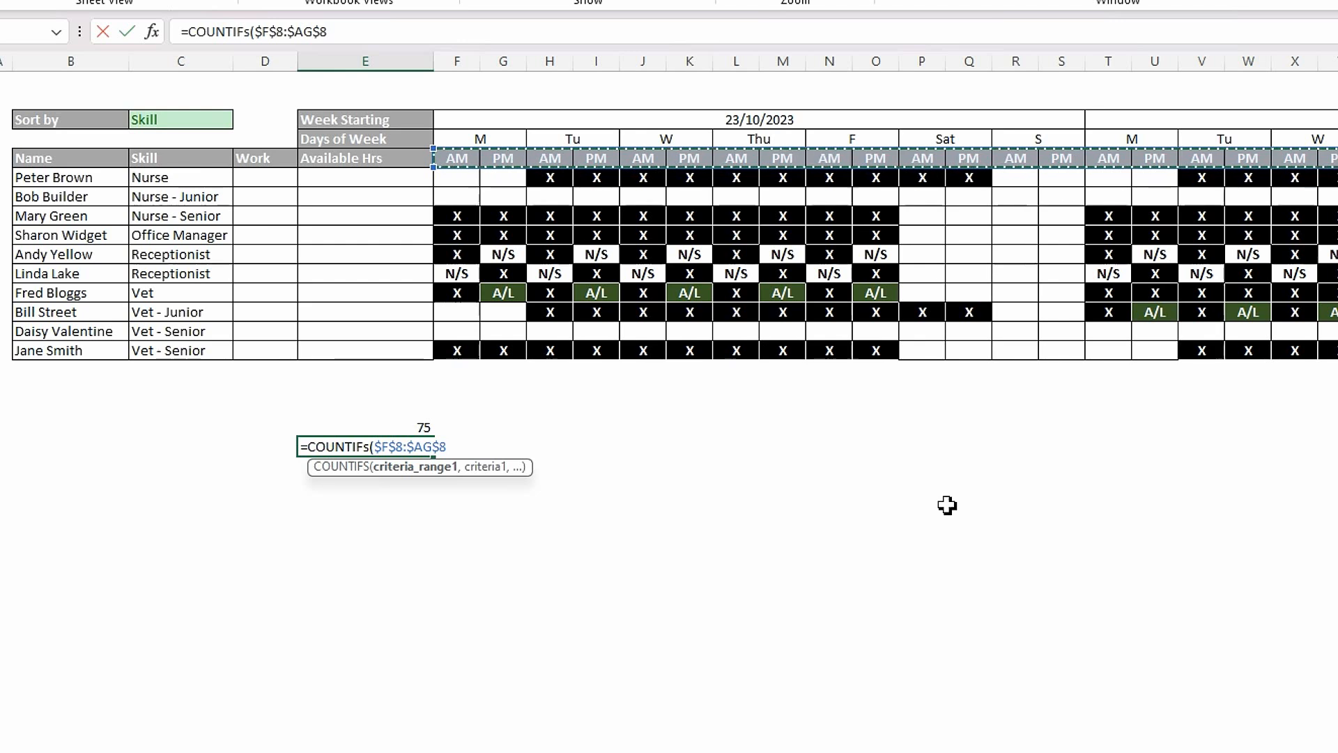
pyautogui.write(',')
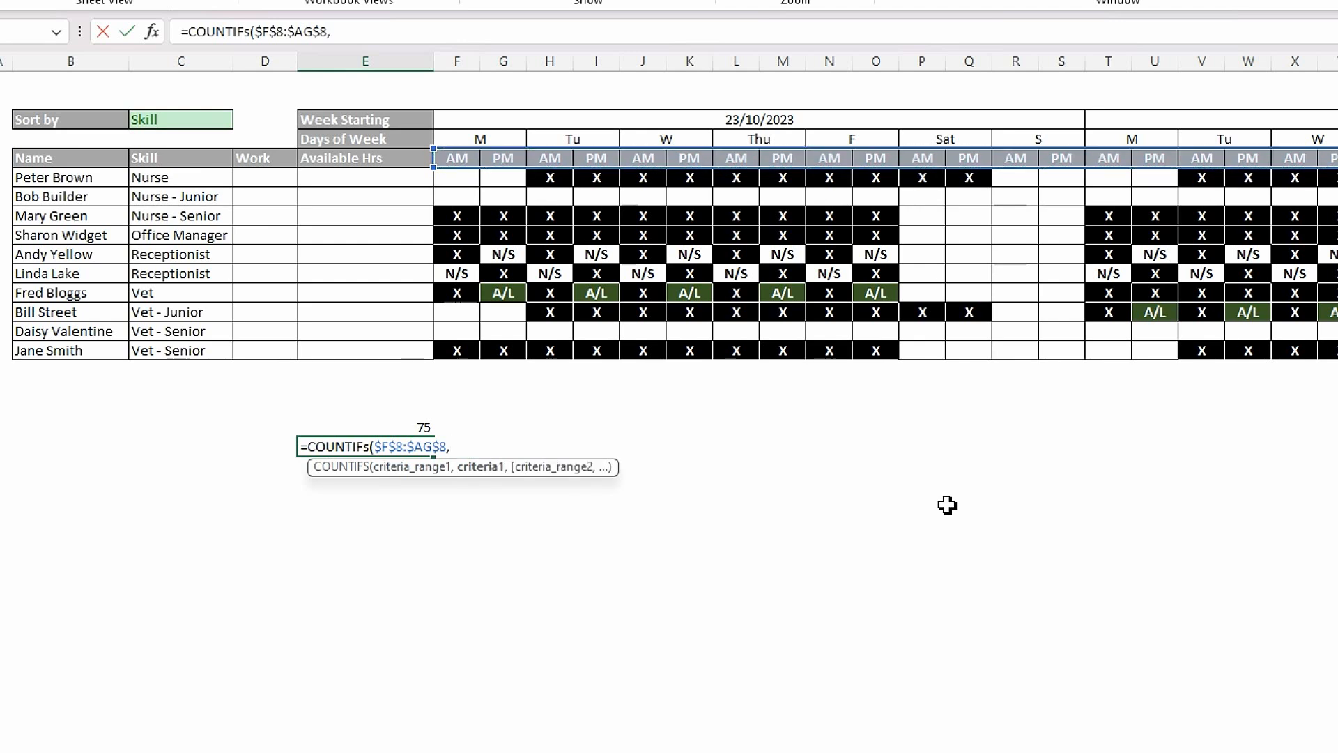
pyautogui.write('"AM",')
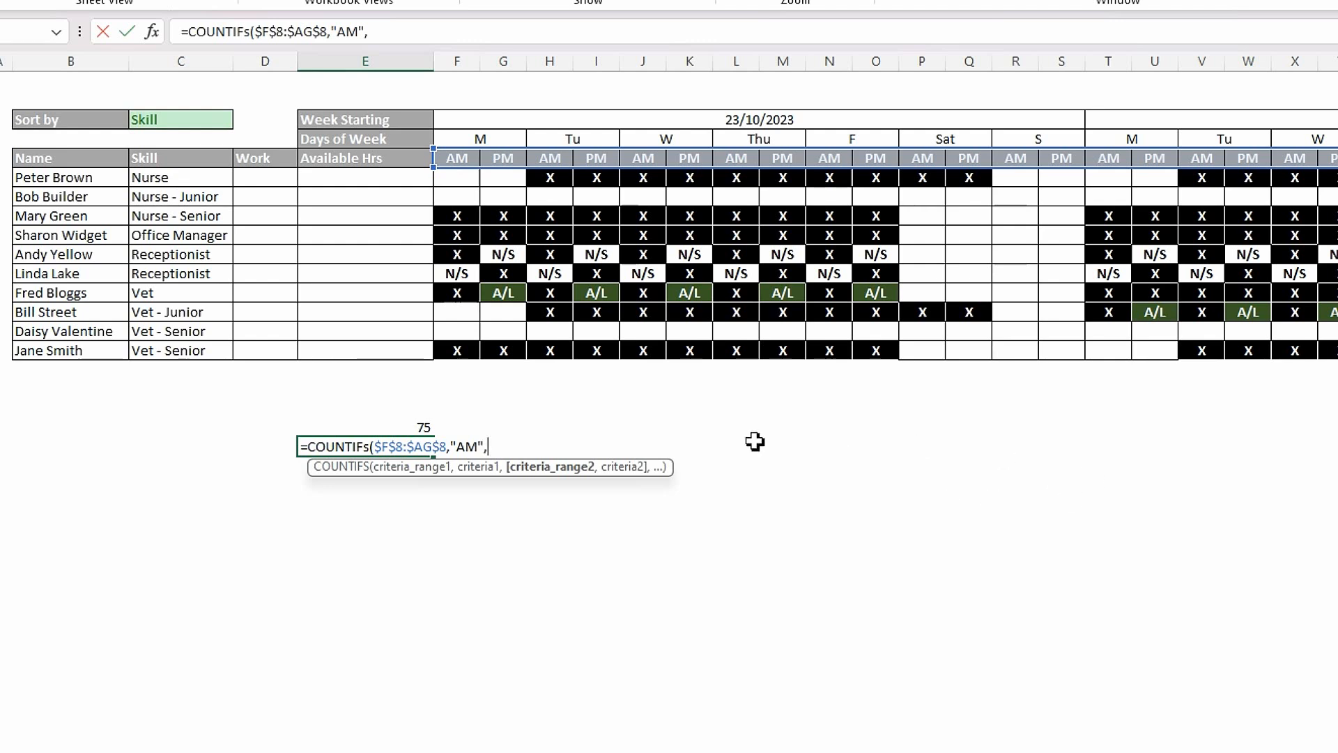
# Step: Add row 15 as the second criteria range with only its columns locked, $F15:$AG15, matching "A/L", and close the COUNTIFS function
pyautogui.moveTo(455, 298); pyautogui.dragTo(1337, 294)
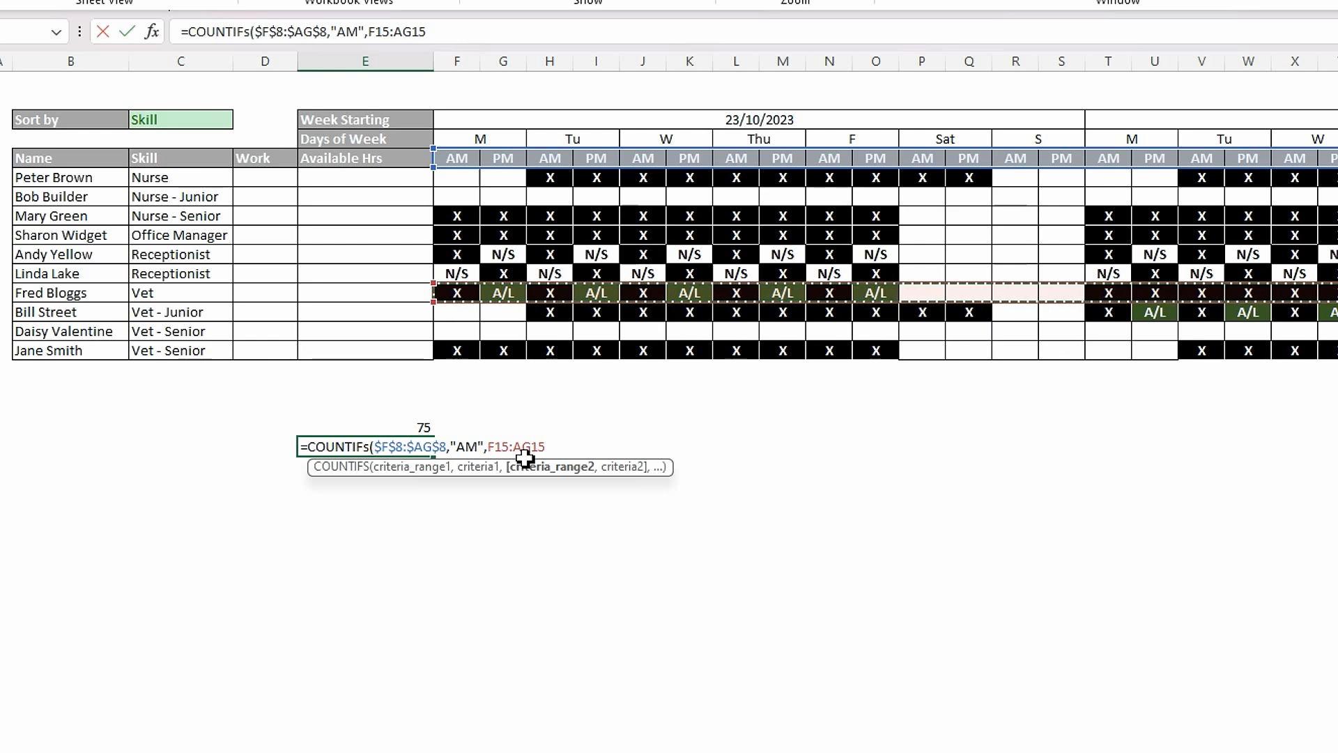
pyautogui.press('F4')
pyautogui.press('F4')
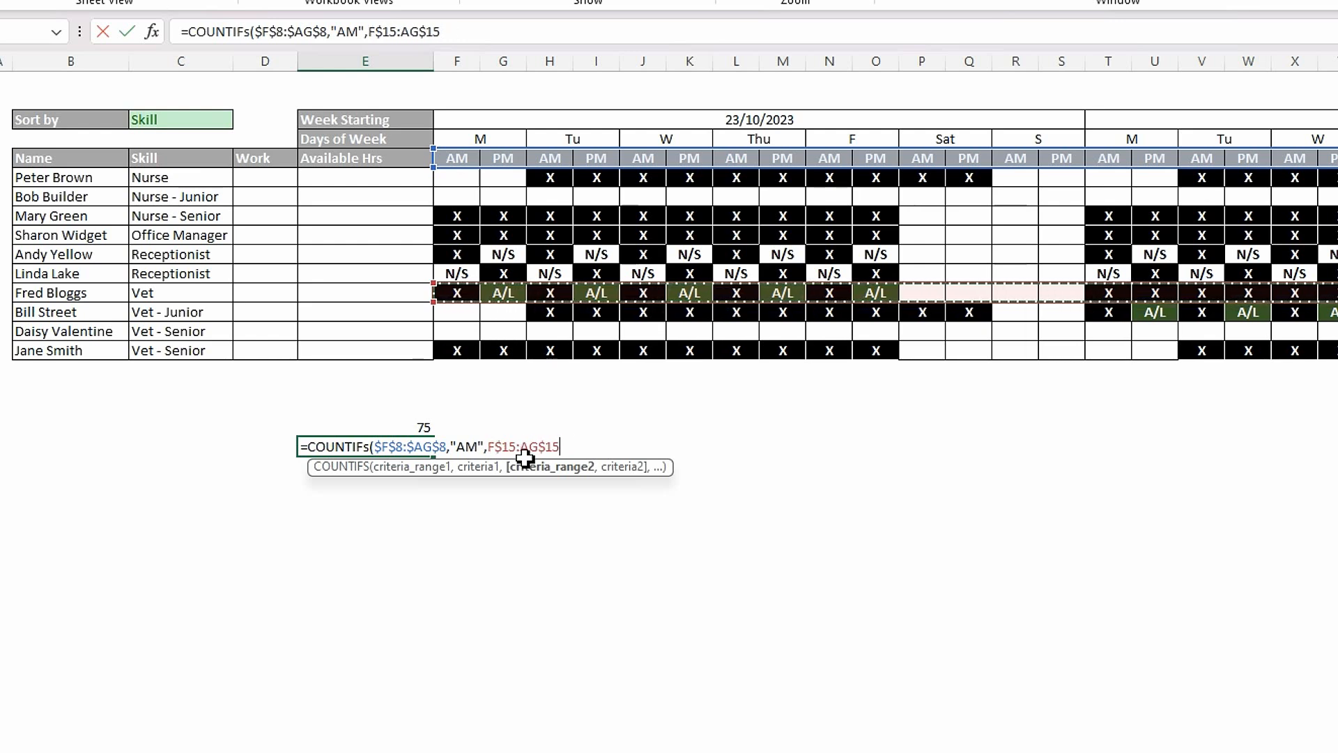
pyautogui.press('F4')
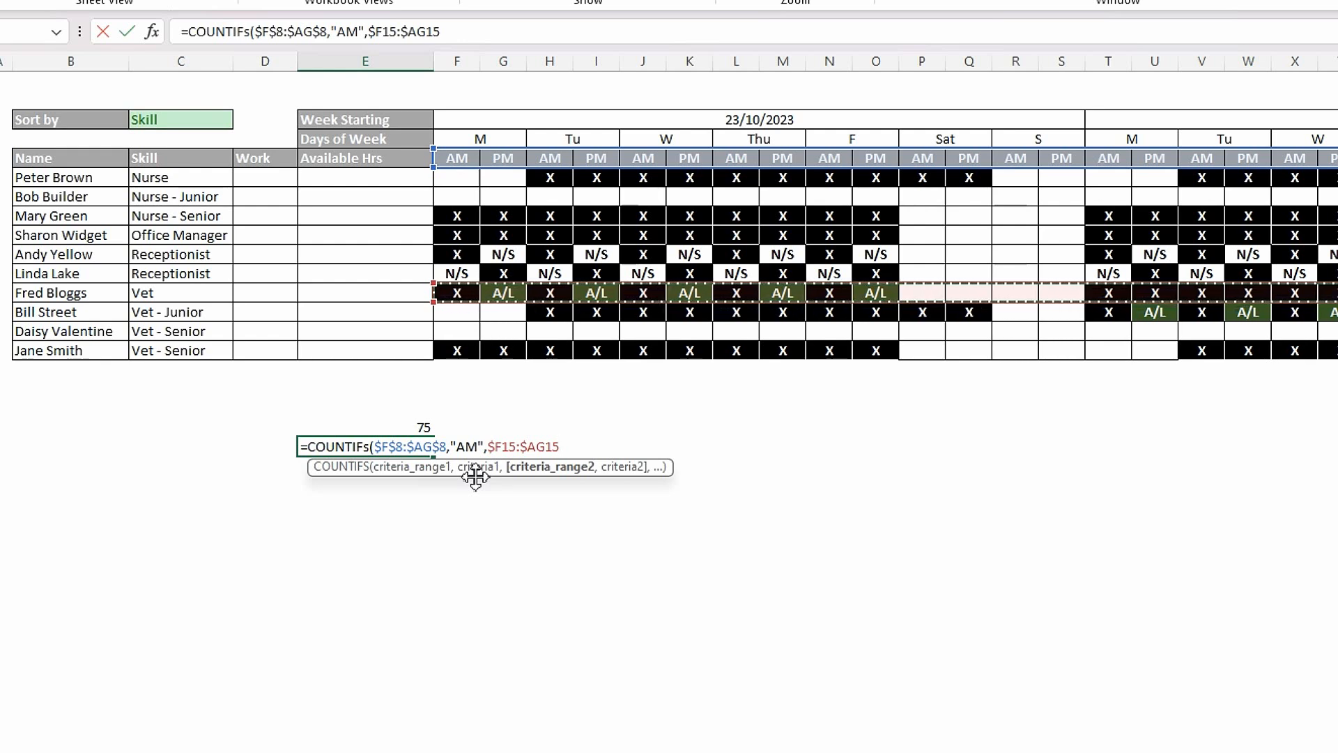
pyautogui.write(',')
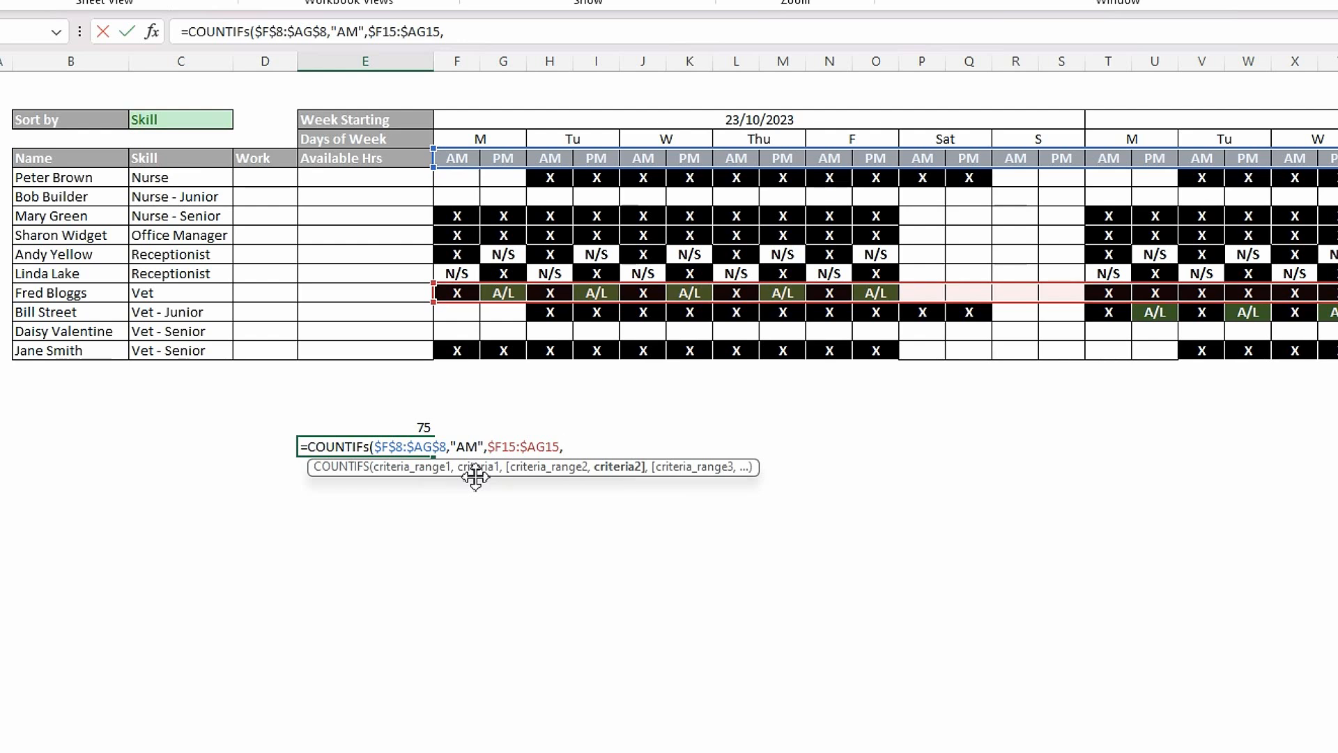
pyautogui.write('"A/L")')
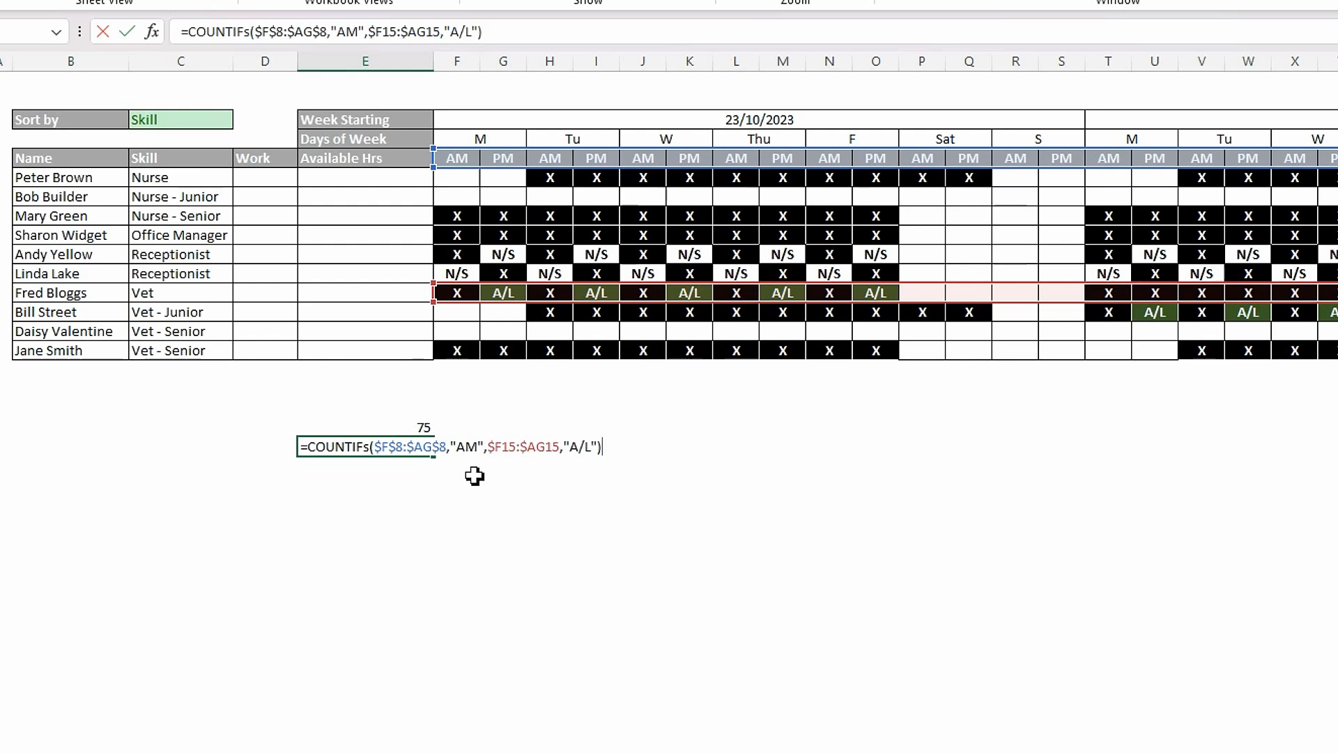
# Step: Enter the COUNTIFS formula in E23 and paste a copy of its formula text into E24
pyautogui.press('Return')
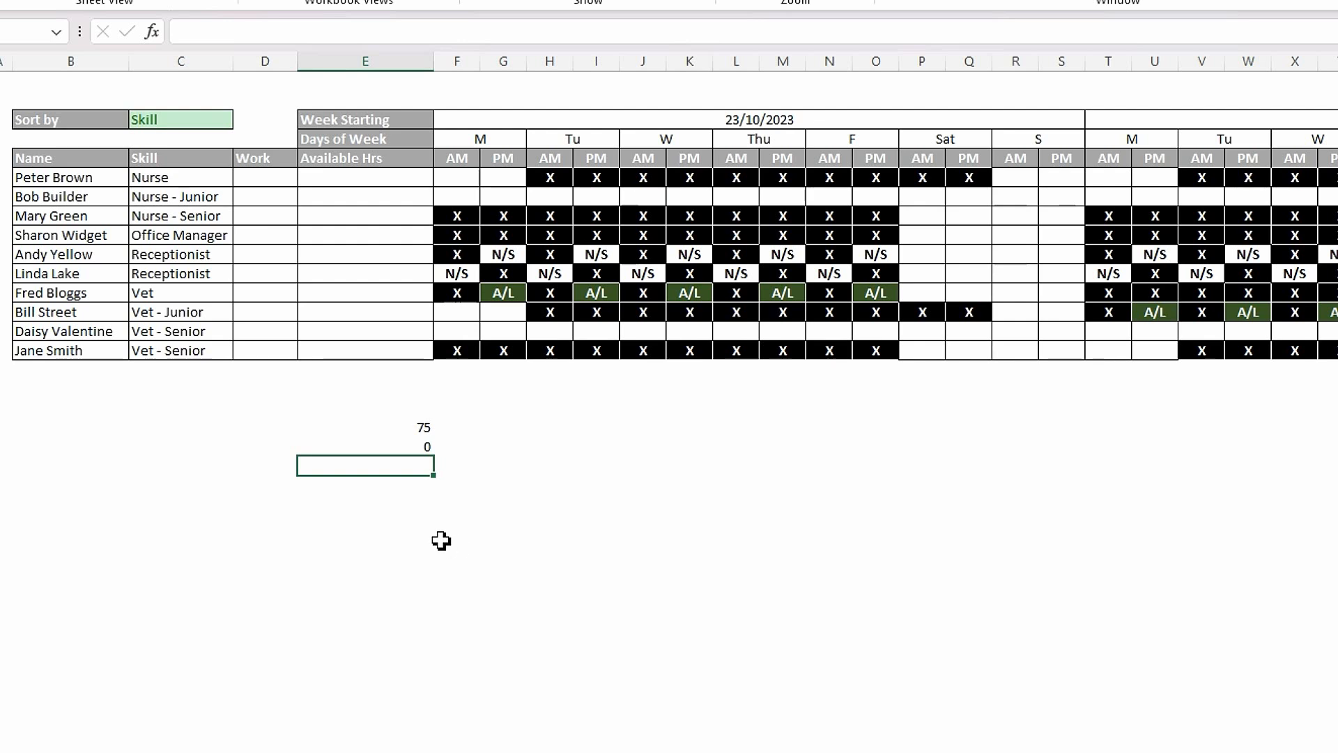
pyautogui.click(388, 450)
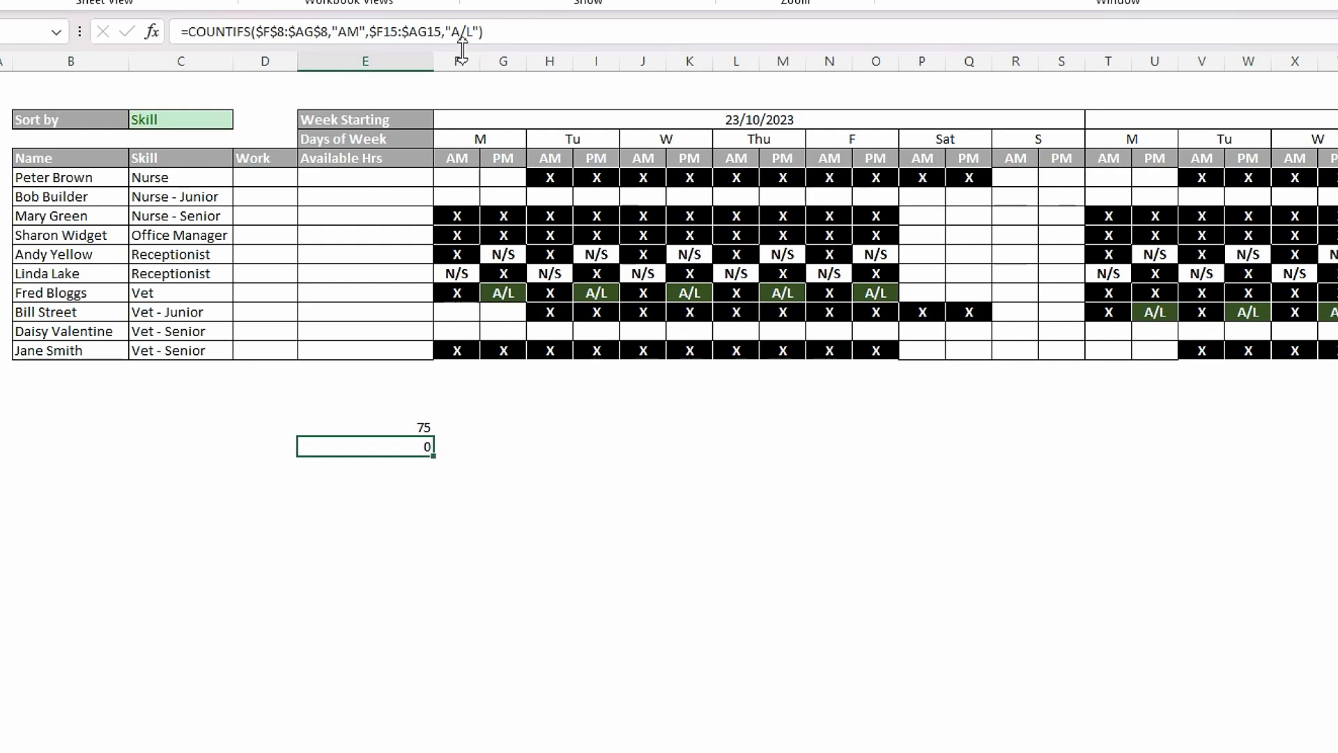
pyautogui.moveTo(492, 31); pyautogui.dragTo(81, 31)
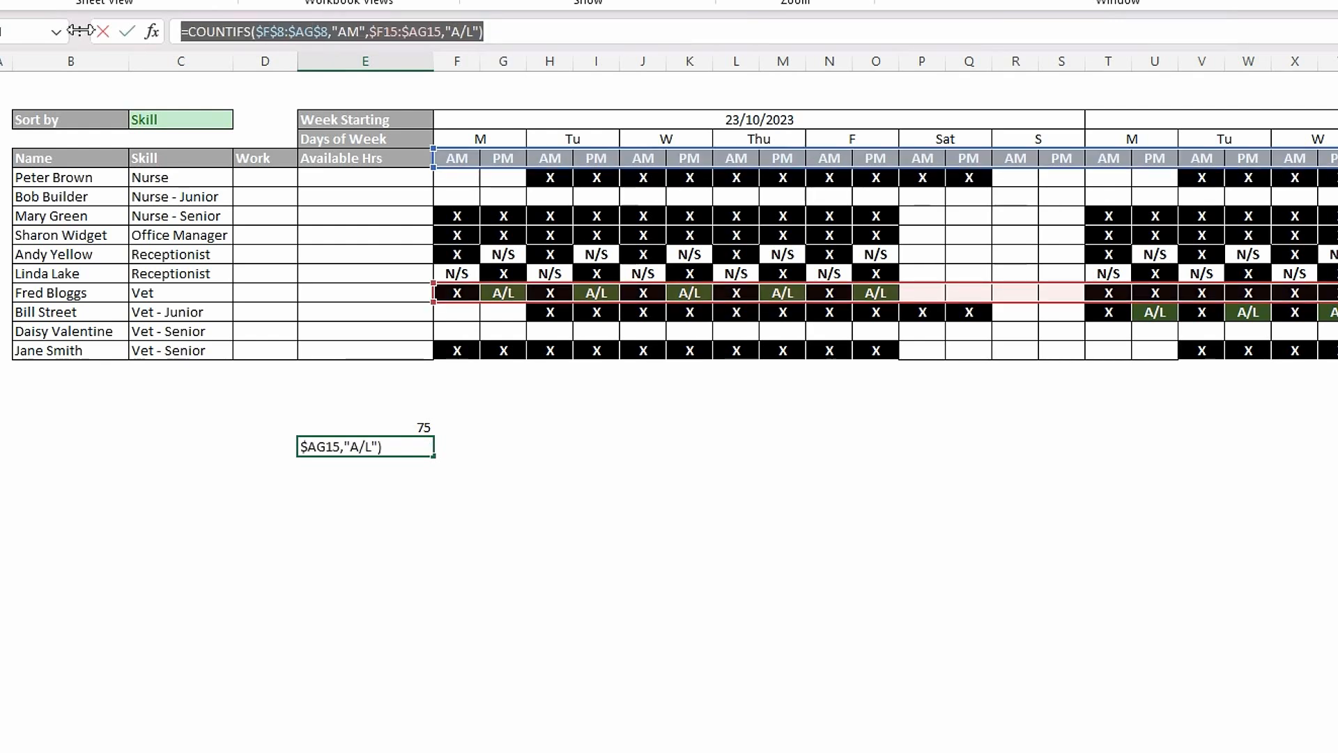
pyautogui.hotkey('ctrl', 'c')
pyautogui.press('Escape')
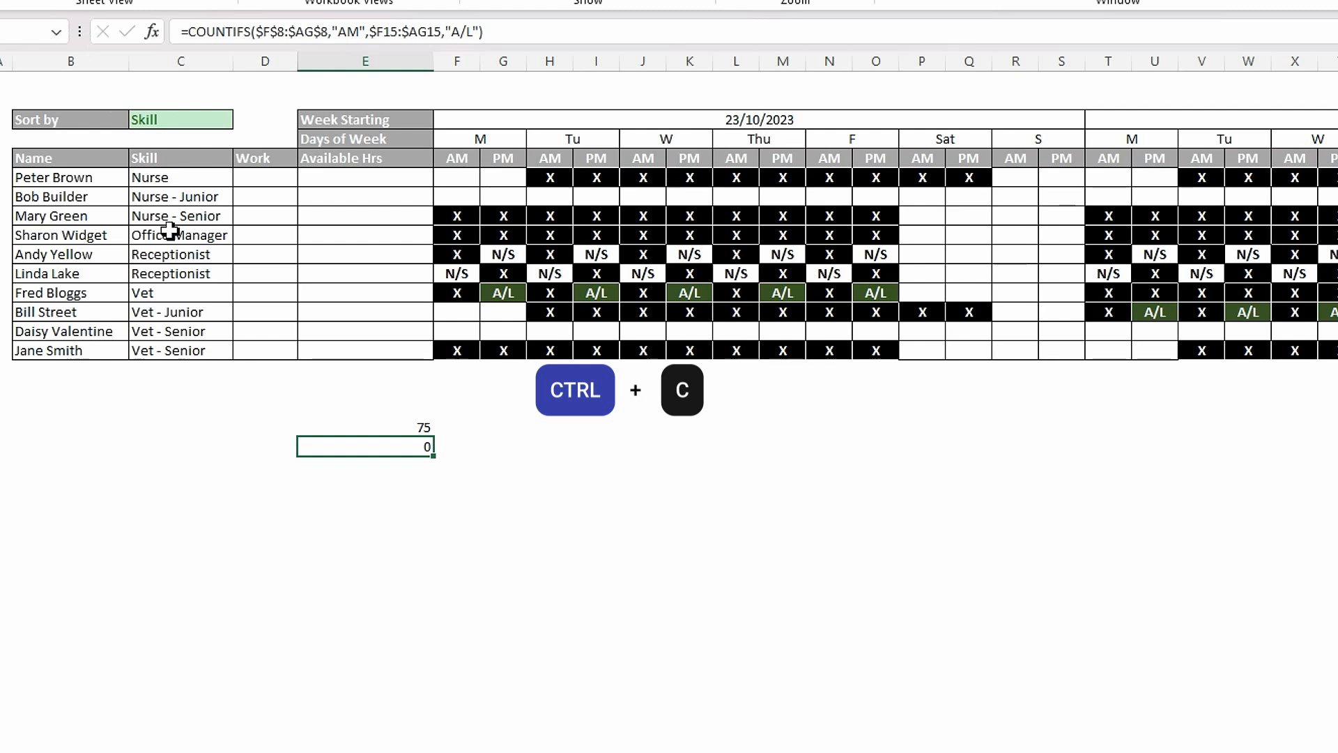
pyautogui.click(385, 467)
pyautogui.click(207, 38)
pyautogui.hotkey('ctrl', 'v')
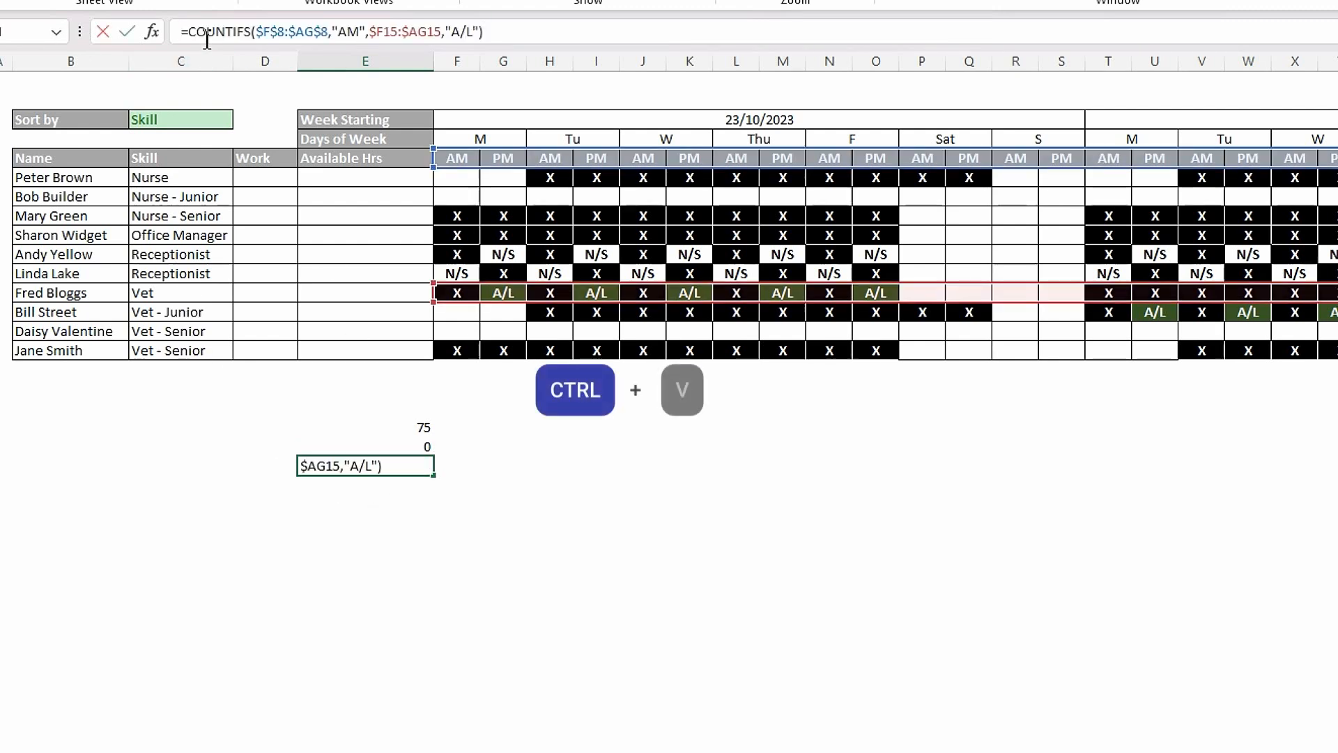
# Step: Set the first criterion of the copied COUNTIFS formula in E24 to "PM" and enter the formula
pyautogui.click(347, 32)
pyautogui.press('BackSpace')
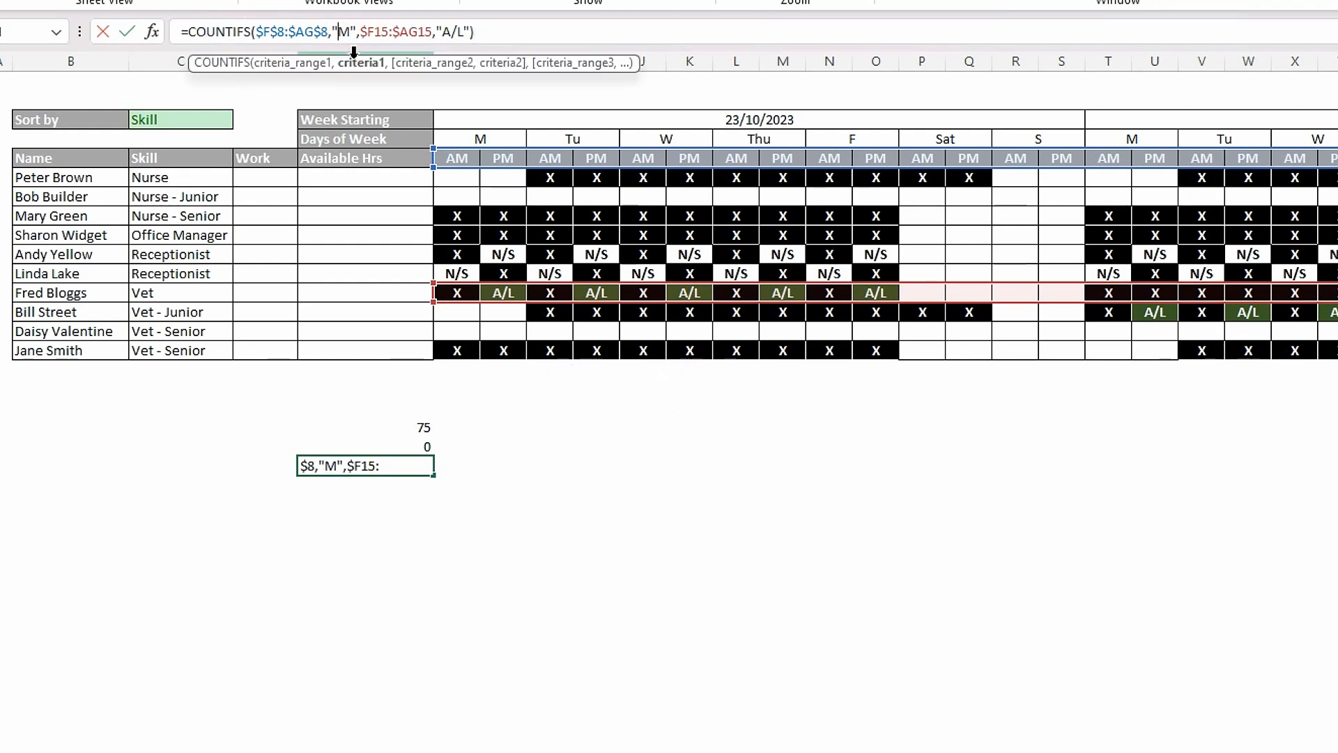
pyautogui.write('P')
pyautogui.press('Return')
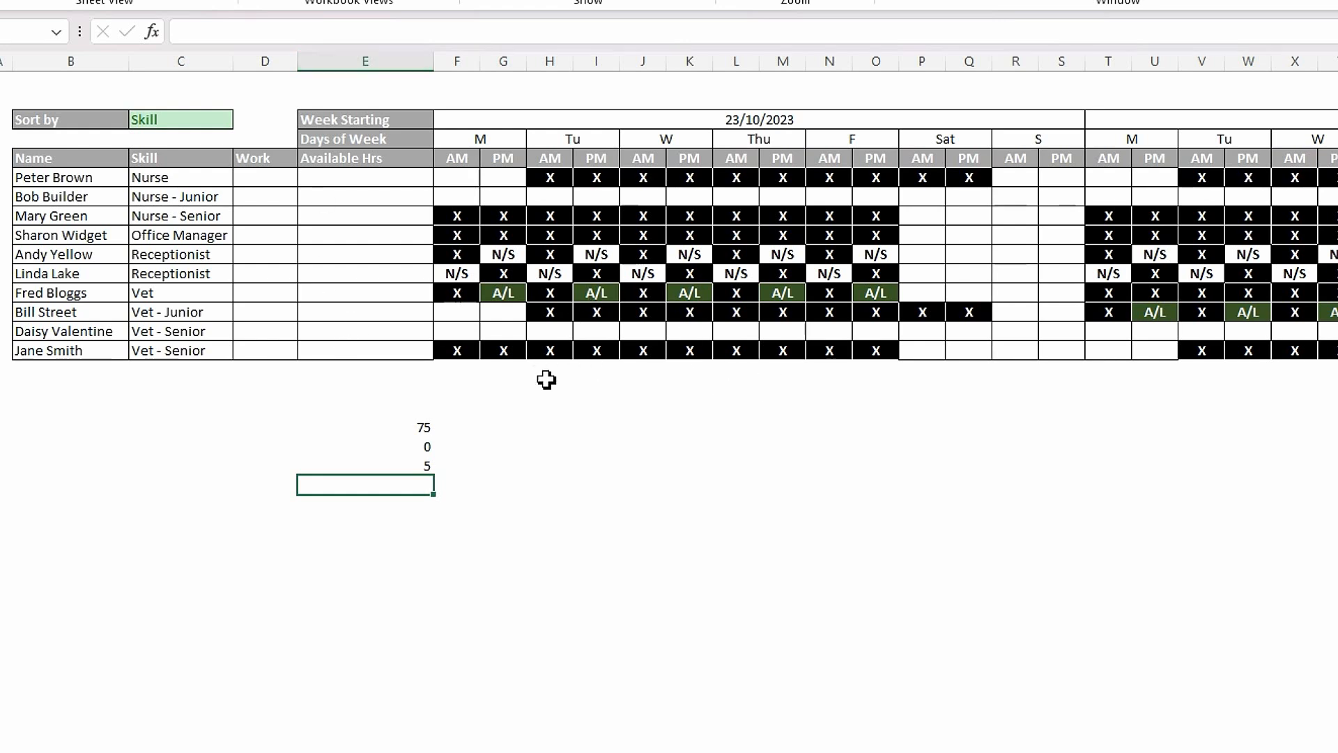
# Step: Multiply the COUNTIFS in E24 by a bracketed VLOOKUP that has "PM" as its lookup value
pyautogui.click(410, 465)
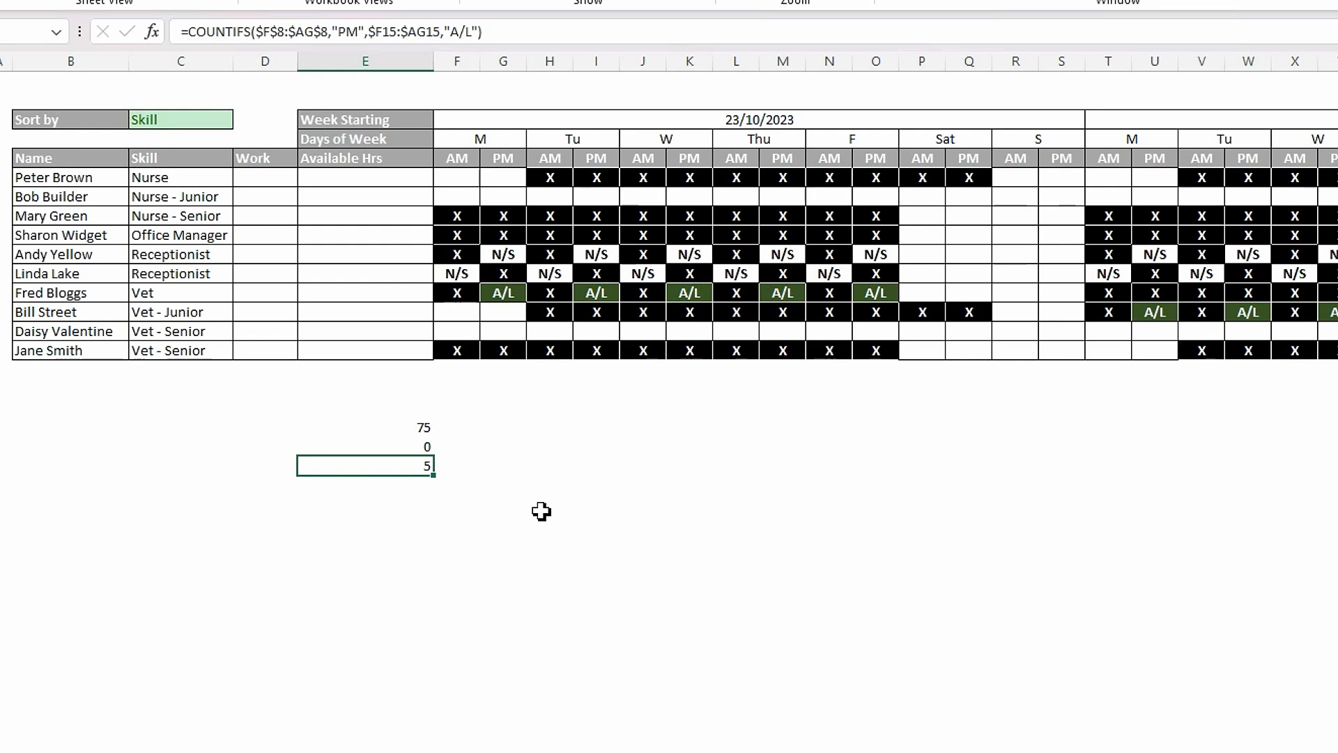
pyautogui.click(523, 37)
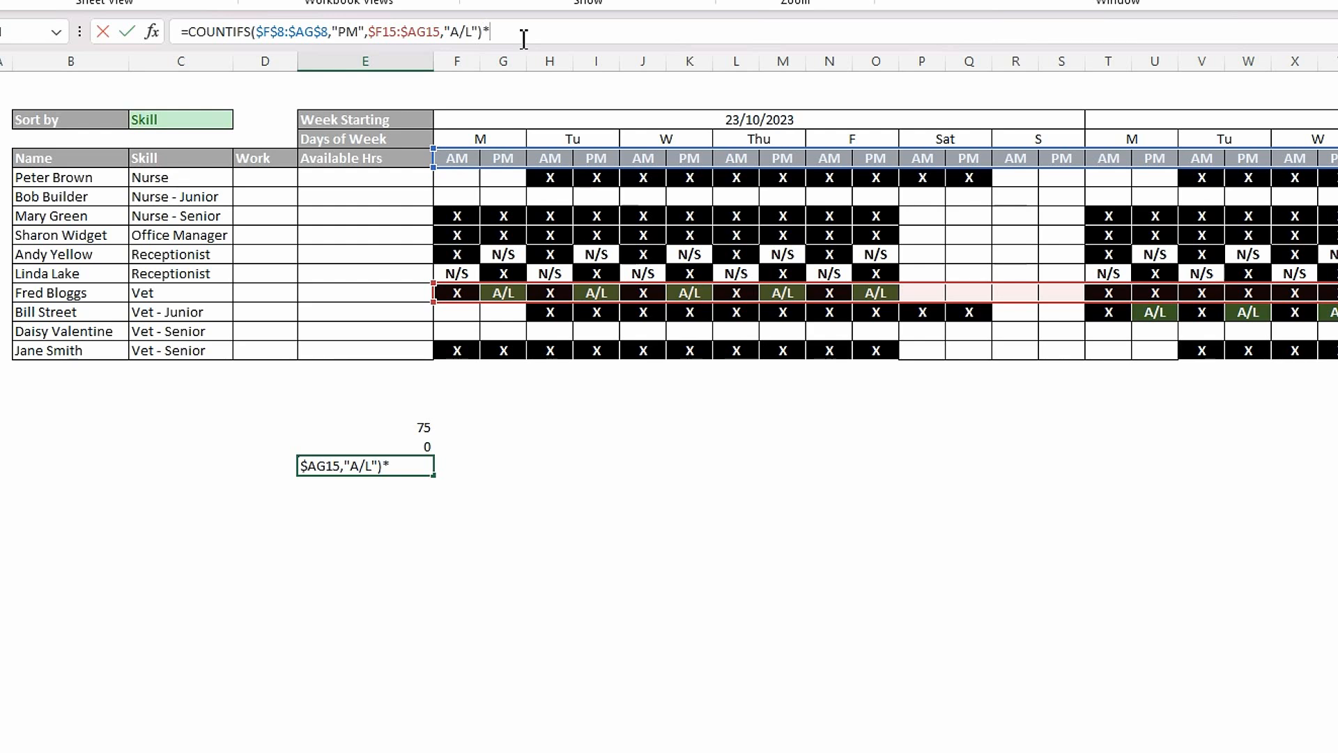
pyautogui.write('*(vlook')
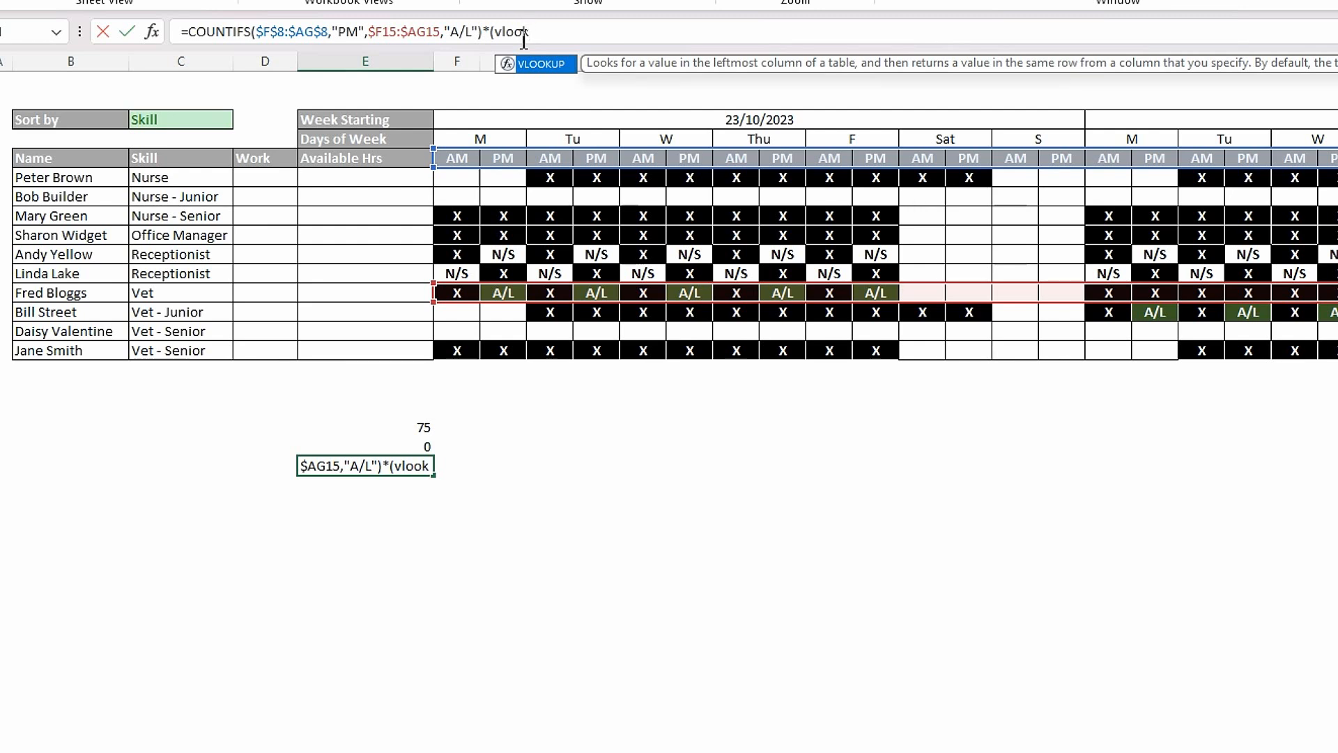
pyautogui.press('Tab')
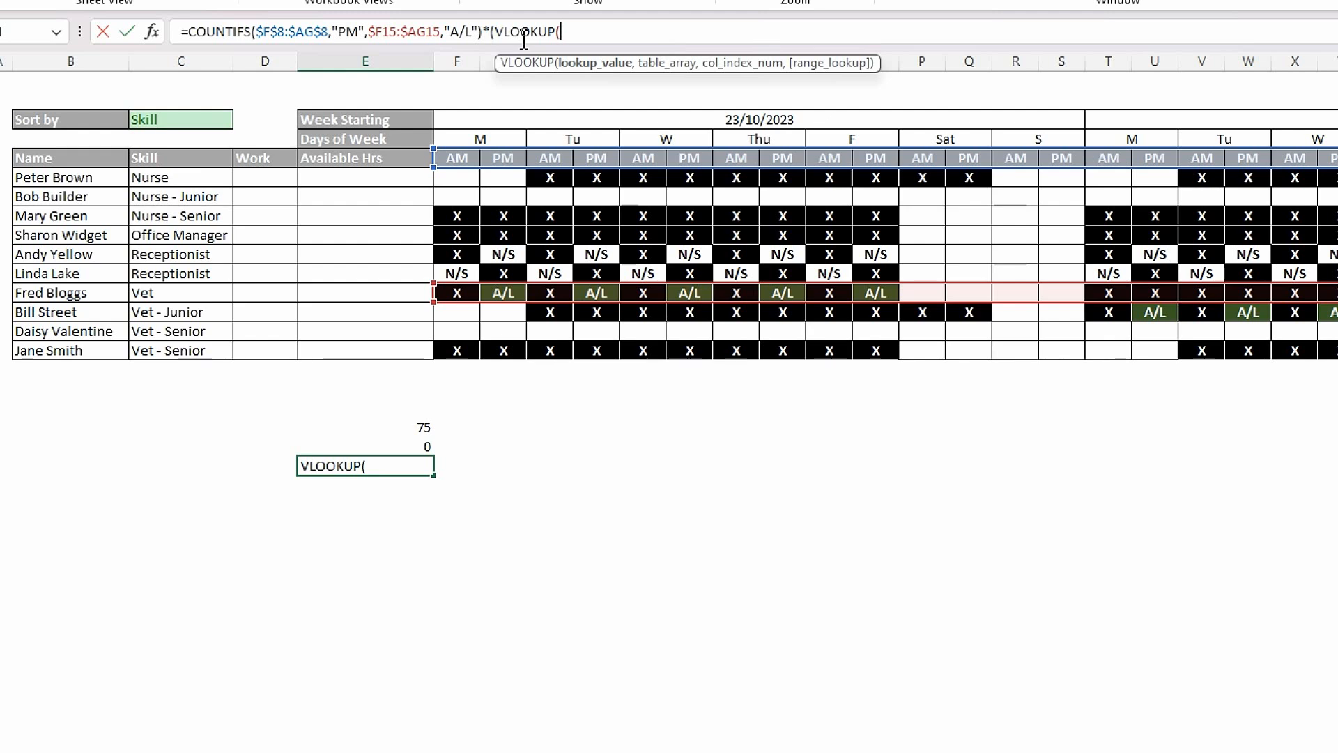
pyautogui.write('PM')
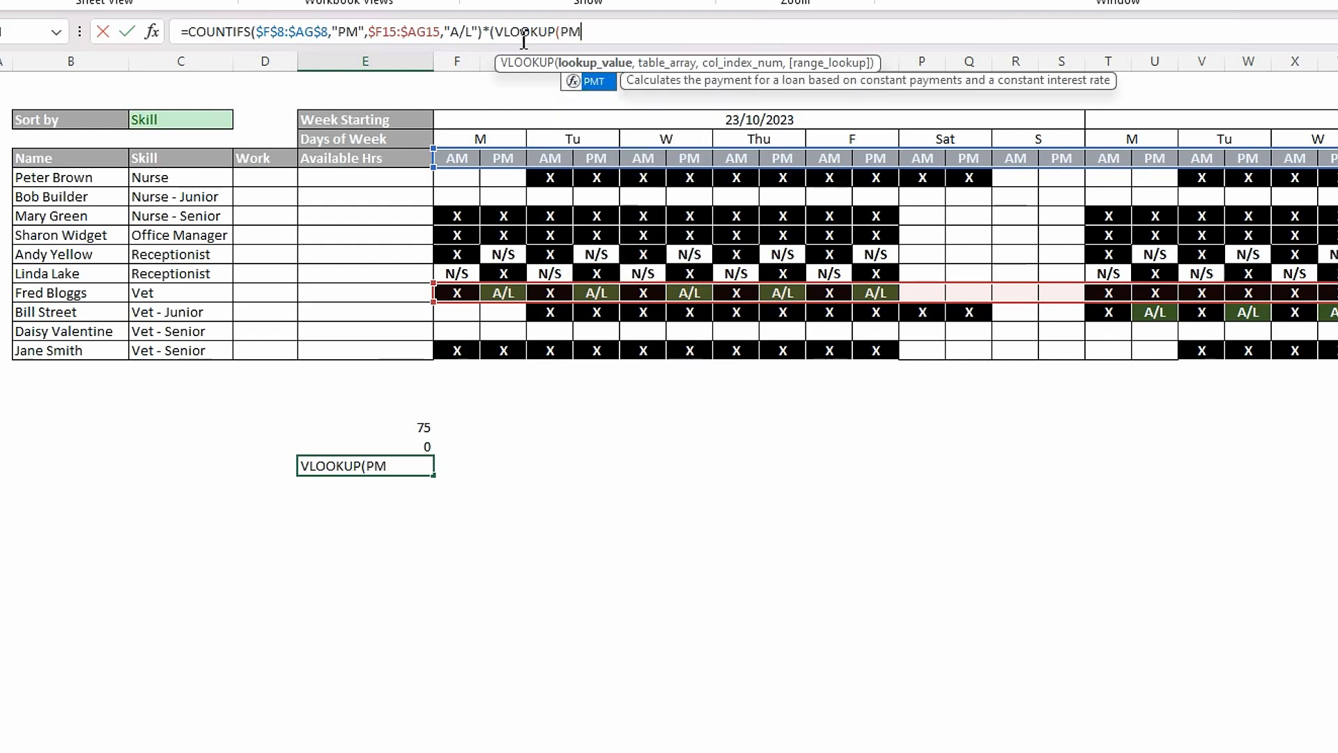
pyautogui.press('BackSpace')
pyautogui.press('BackSpace')
pyautogui.write('"')
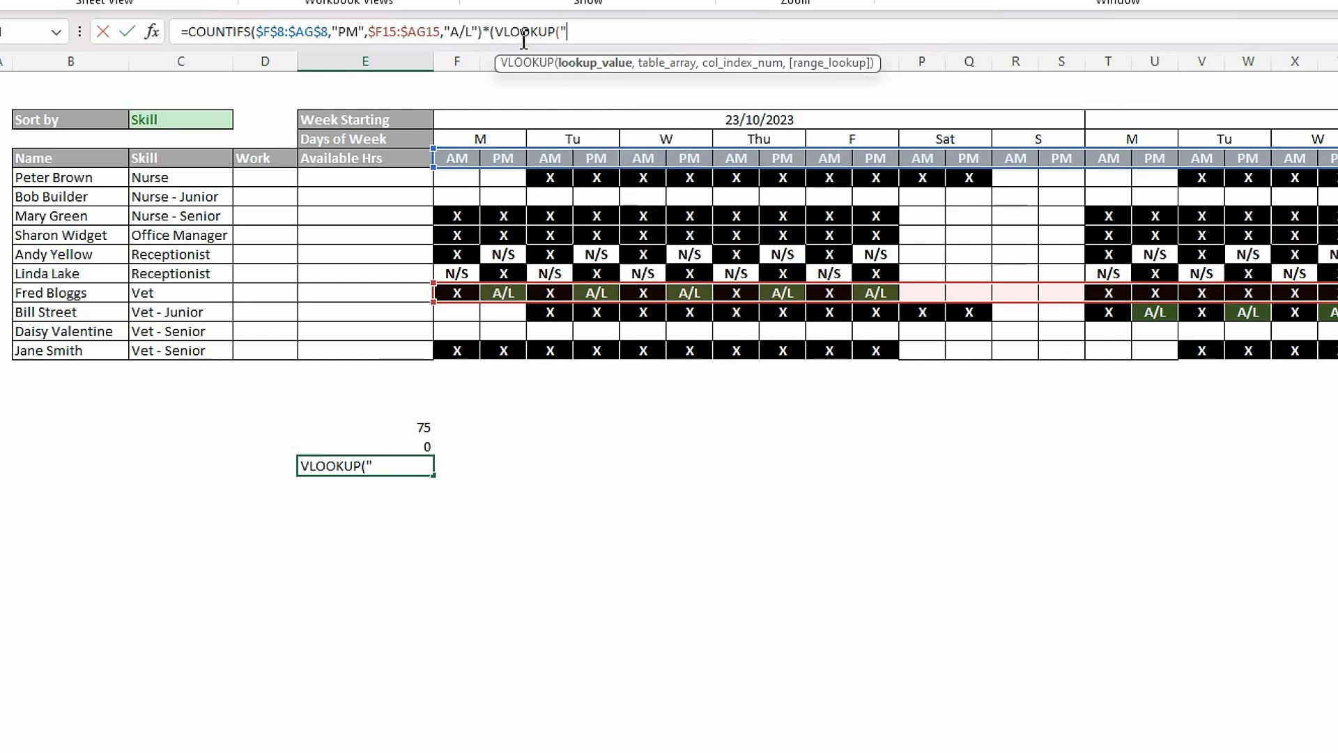
pyautogui.write('PM')
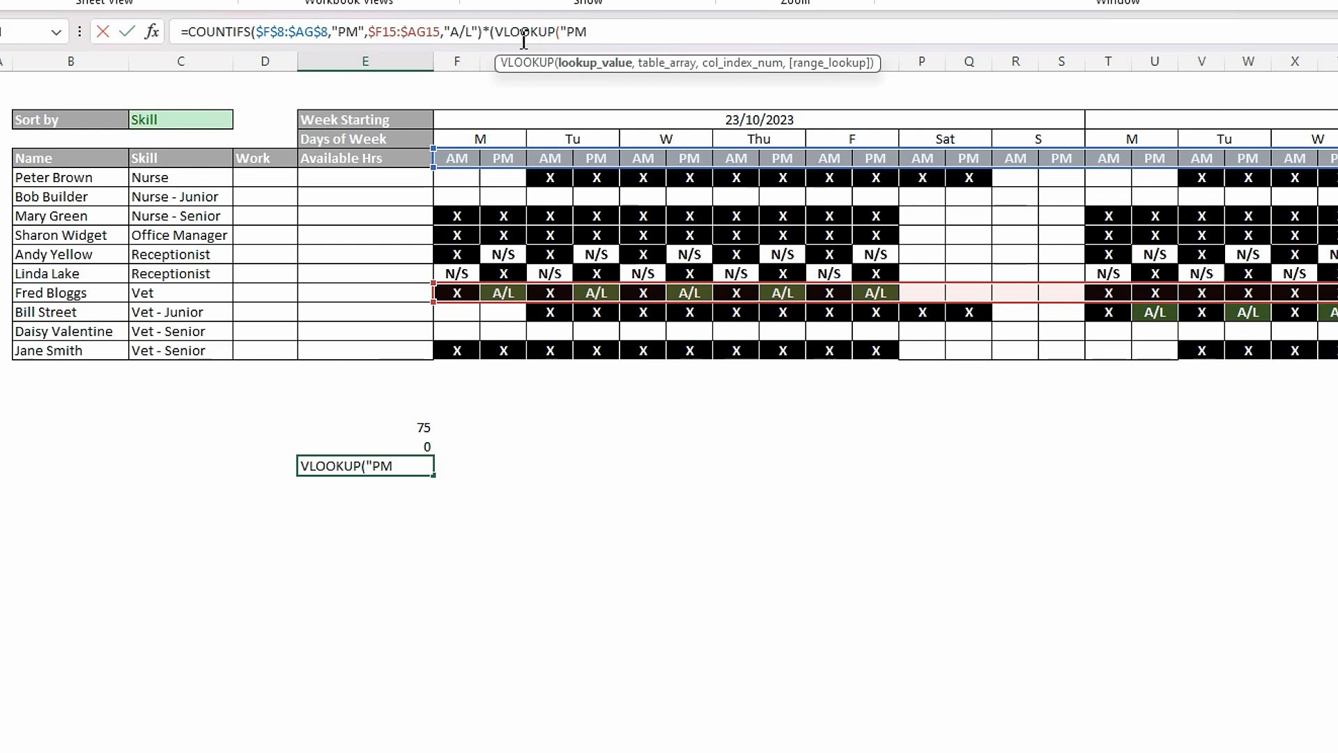
pyautogui.write('",')
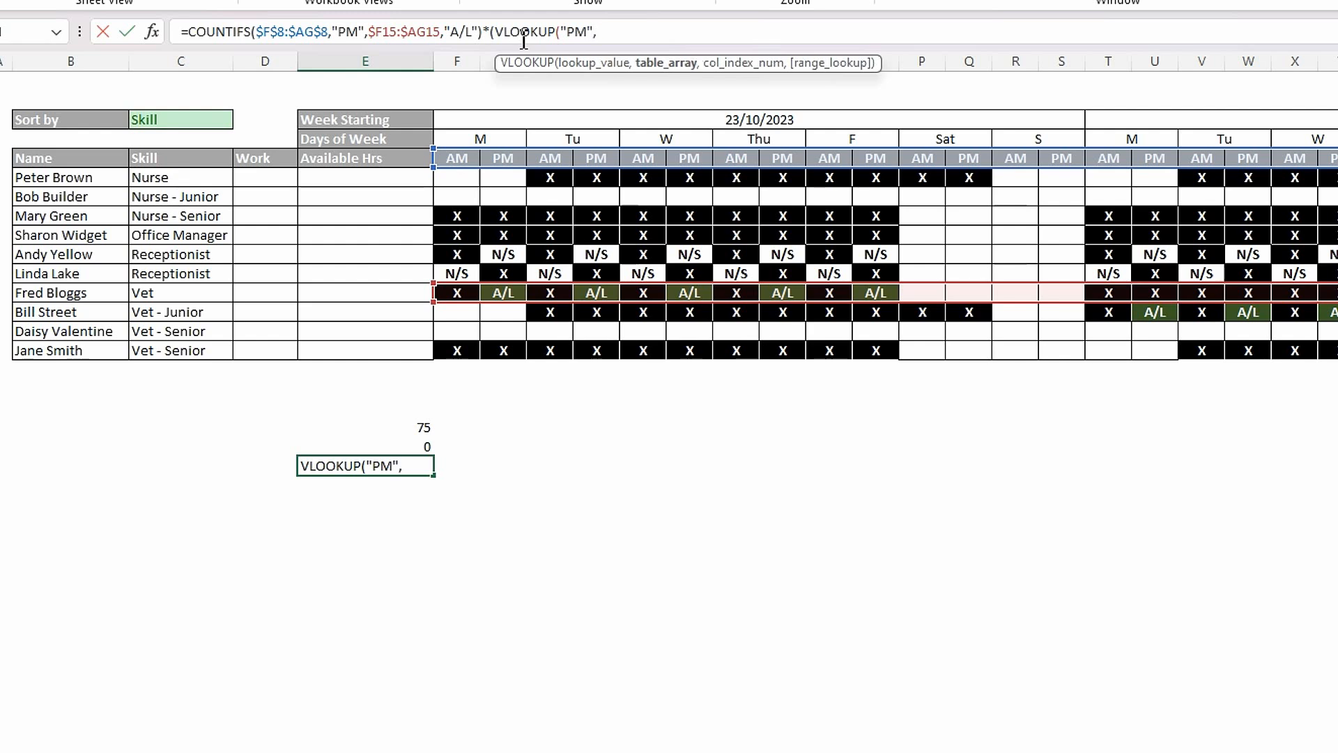
# Step: Complete the VLOOKUP in E24 with table TableAM_PMHours, column 2 and exact match FALSE, close both brackets and enter the formula
pyautogui.write('tab')
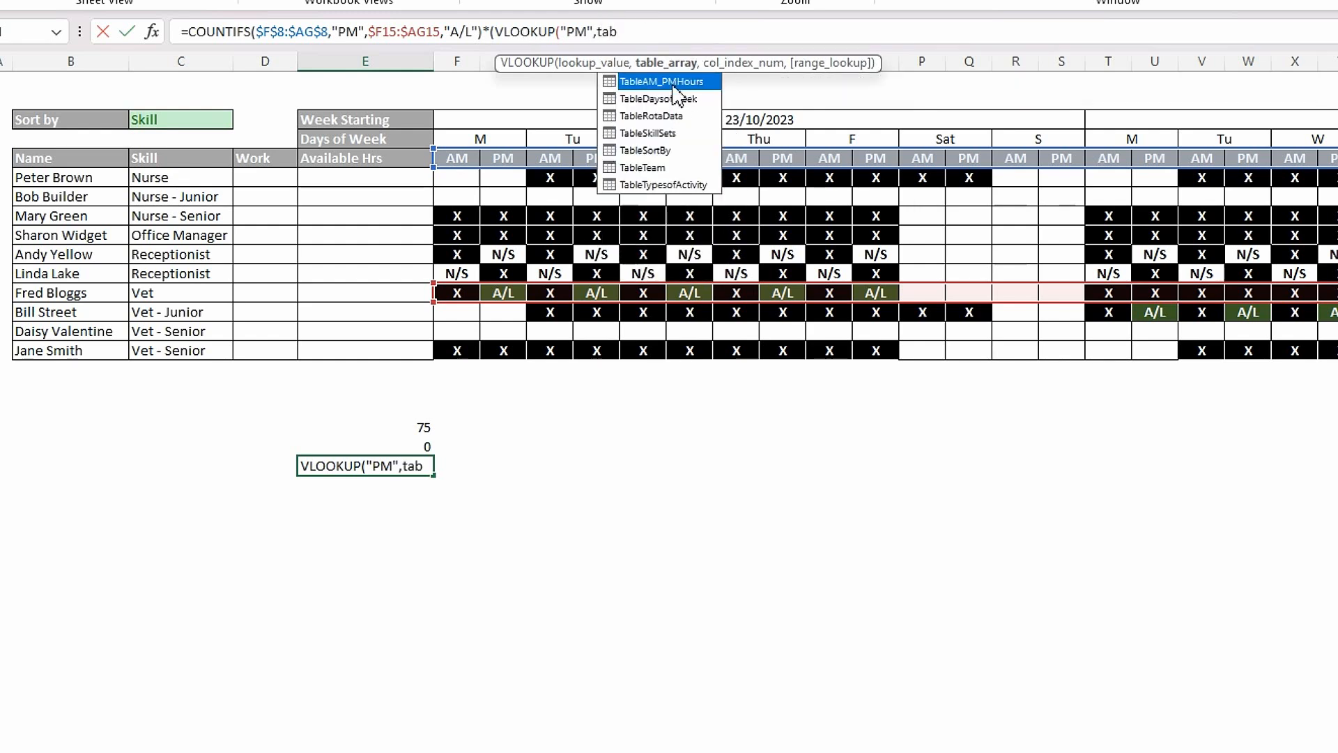
pyautogui.doubleClick(674, 85)
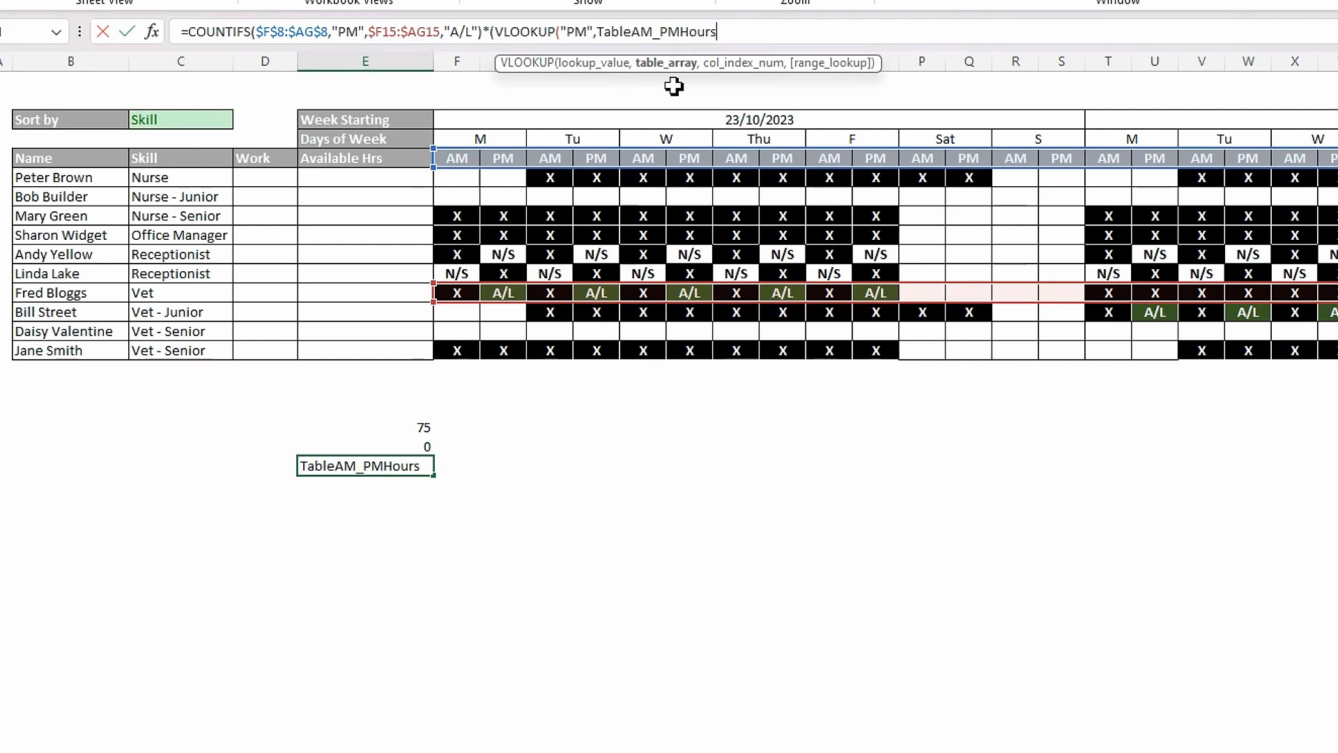
pyautogui.write('[')
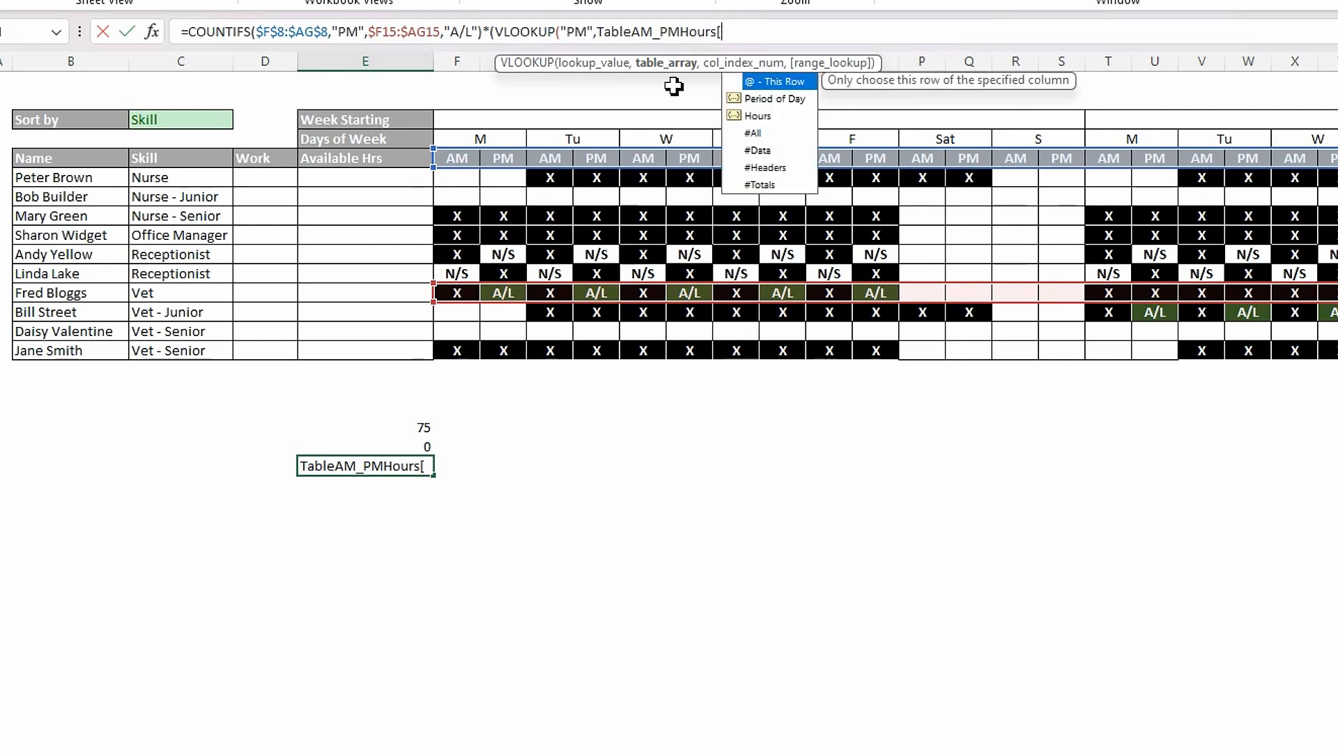
pyautogui.press('BackSpace')
pyautogui.write(',')
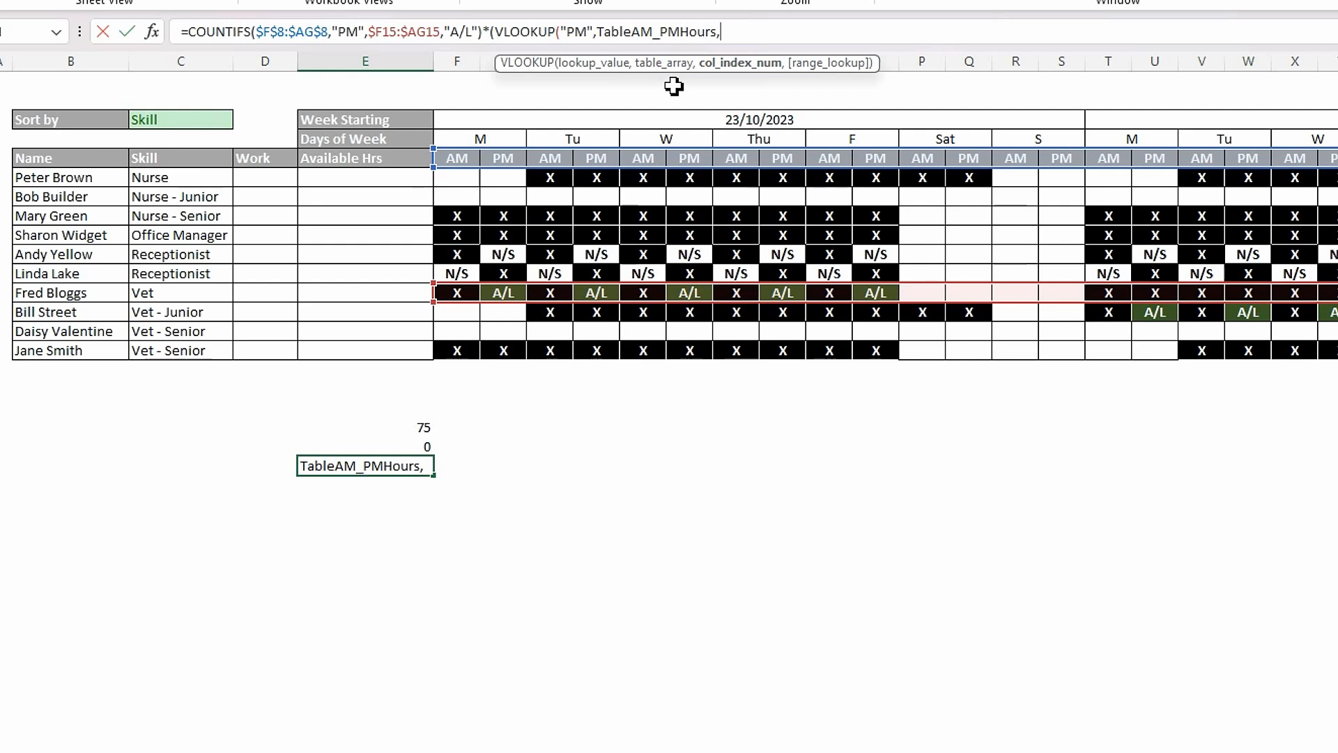
pyautogui.write('2,')
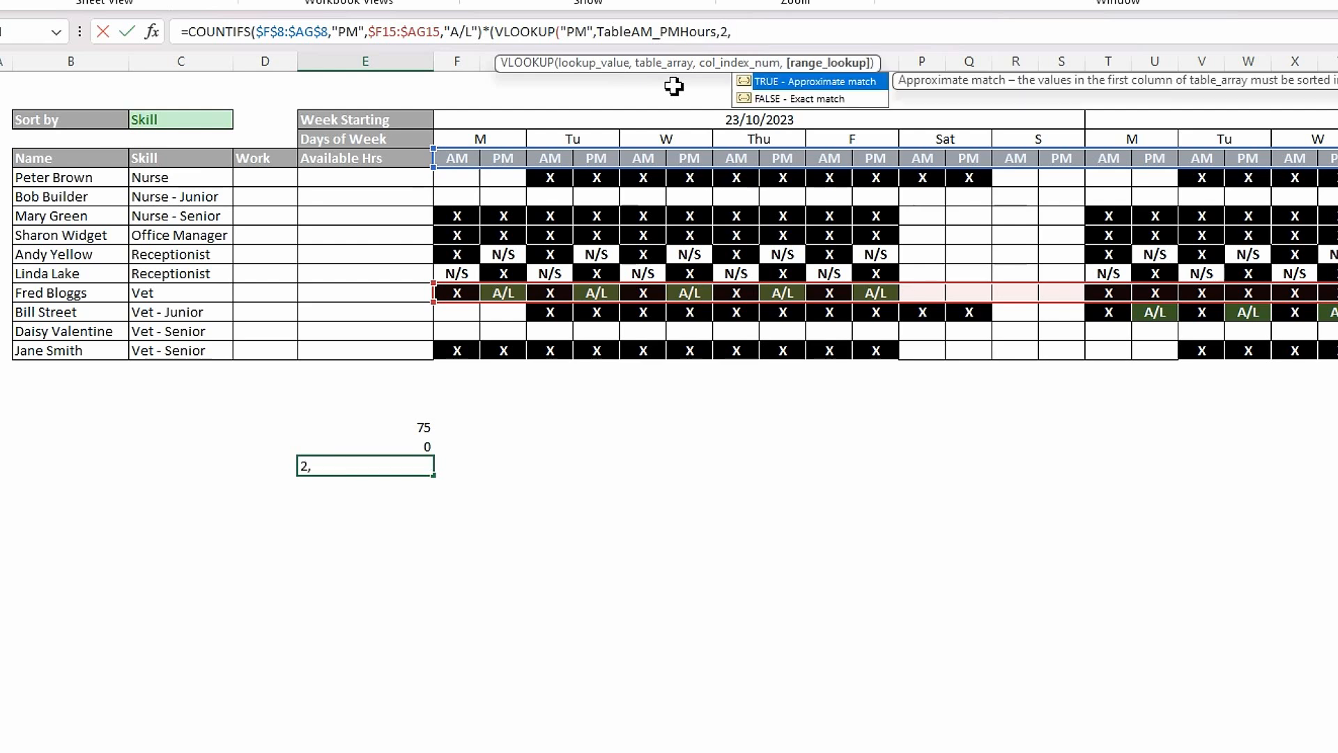
pyautogui.doubleClick(812, 98)
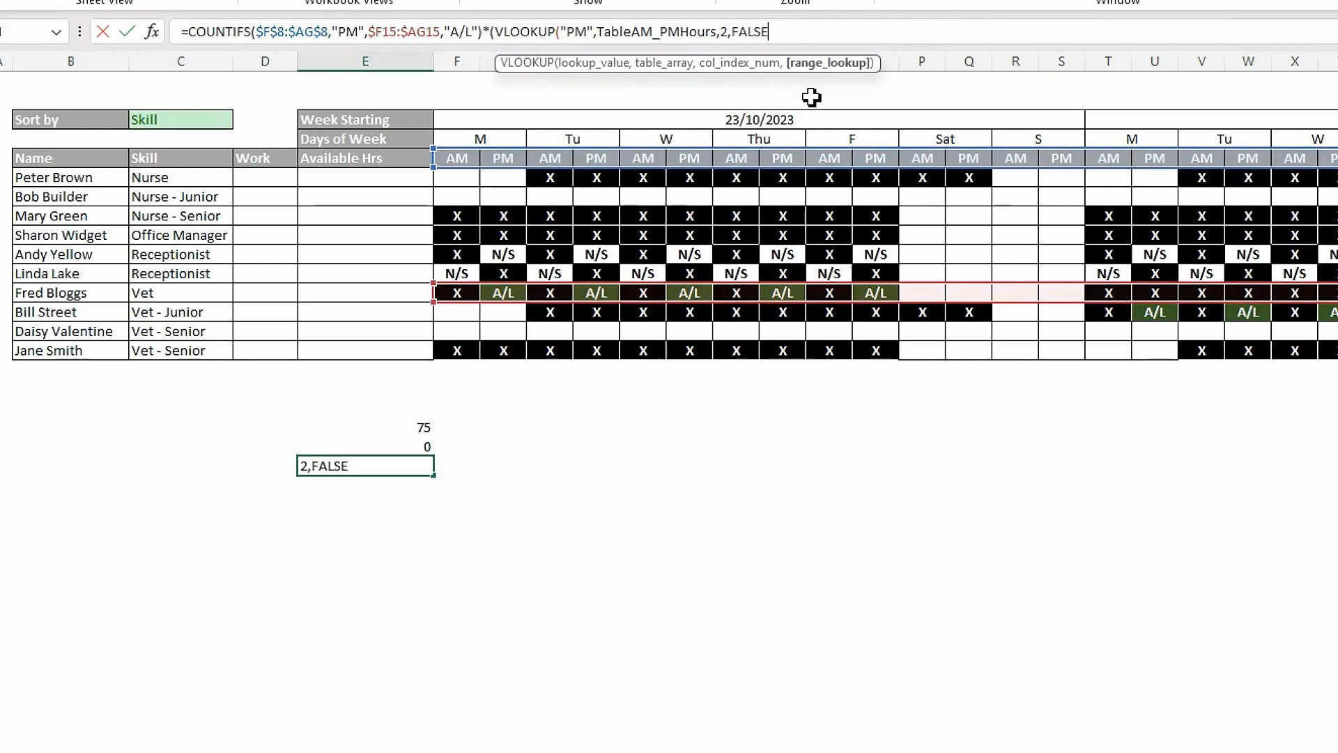
pyautogui.write(')')
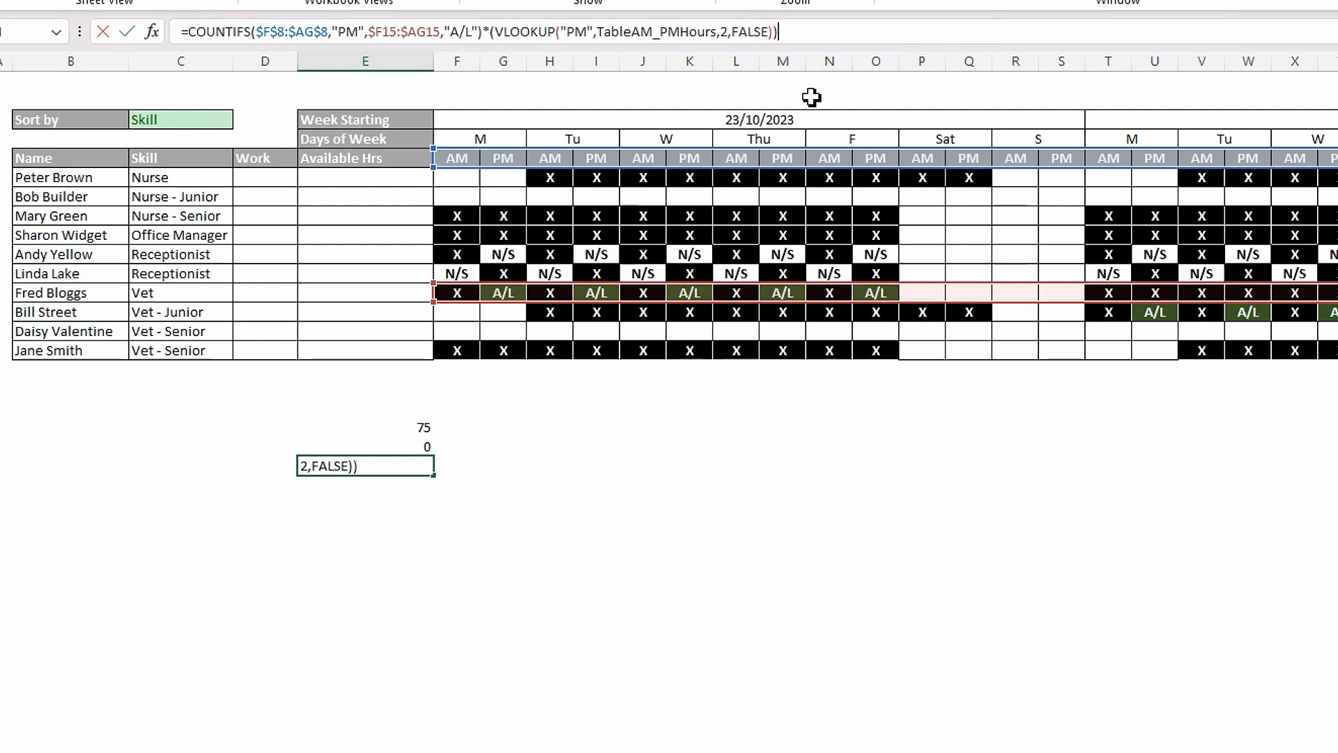
pyautogui.press('Return')
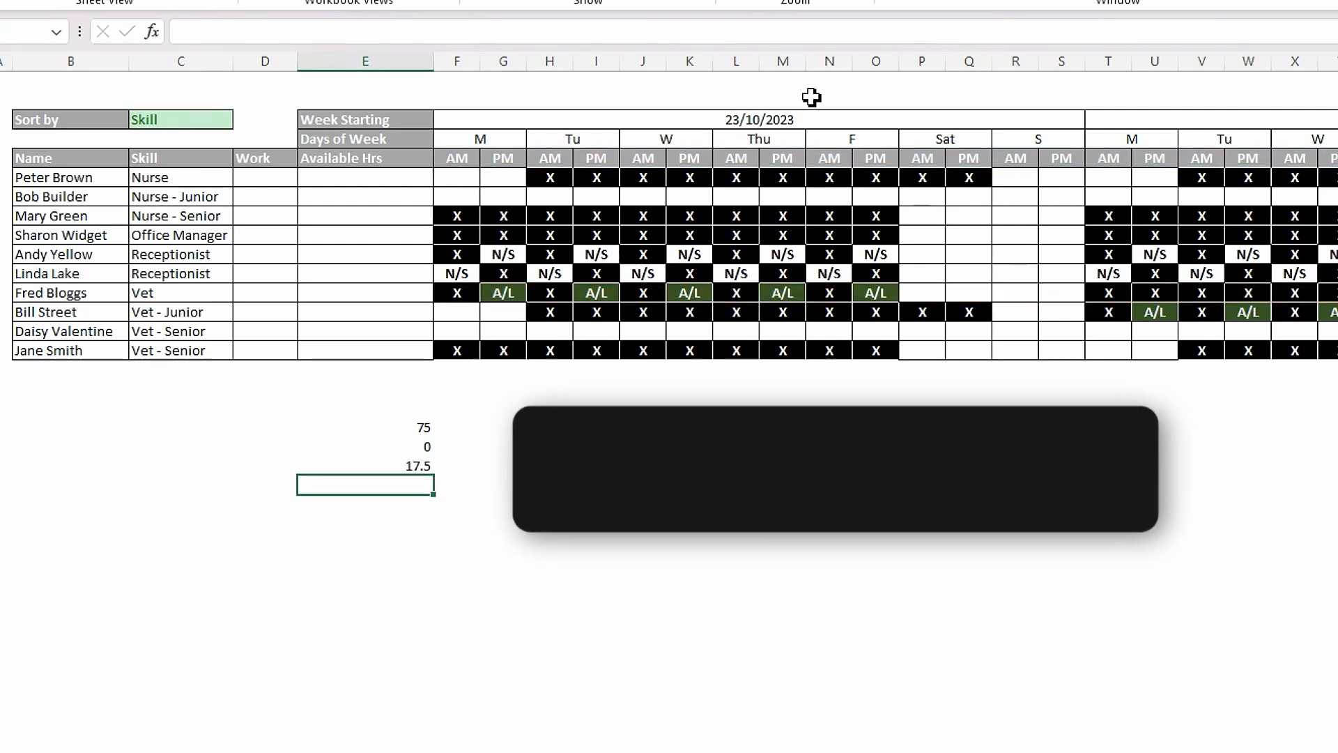
pyautogui.click(417, 465)
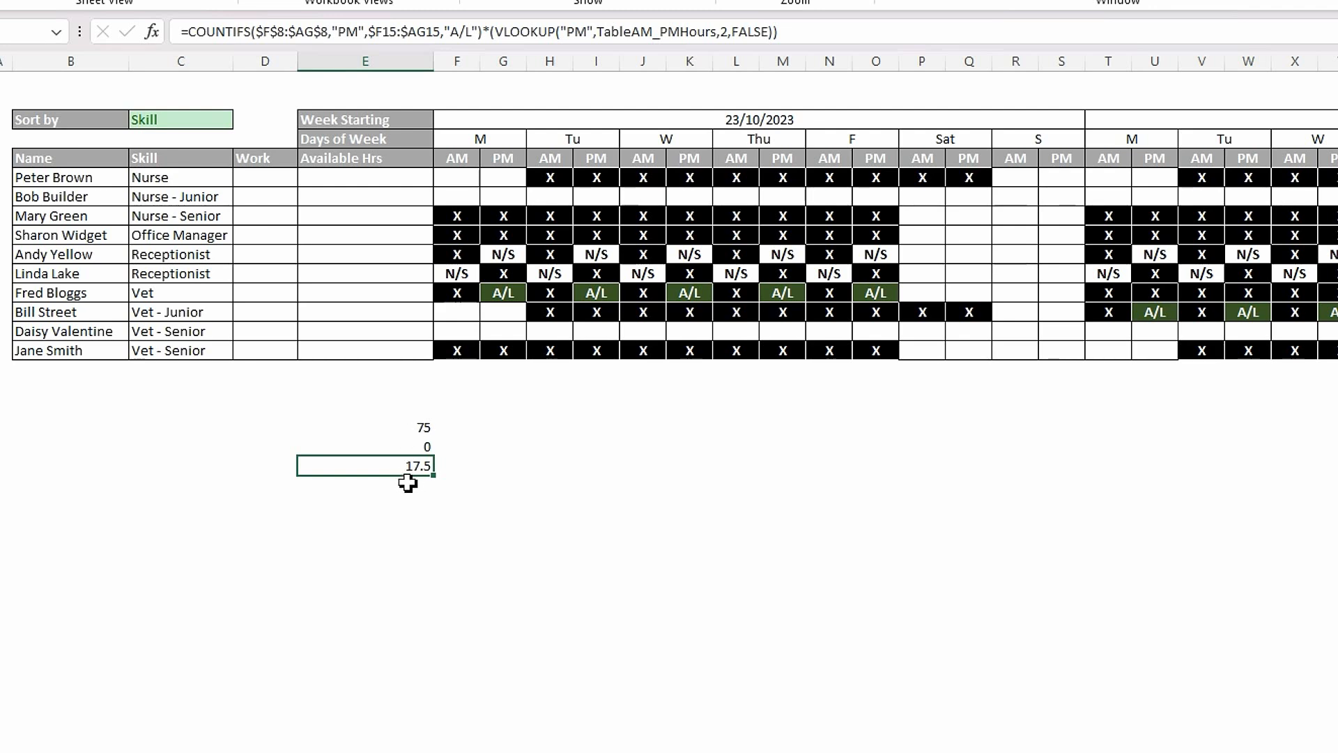
pyautogui.click(419, 447)
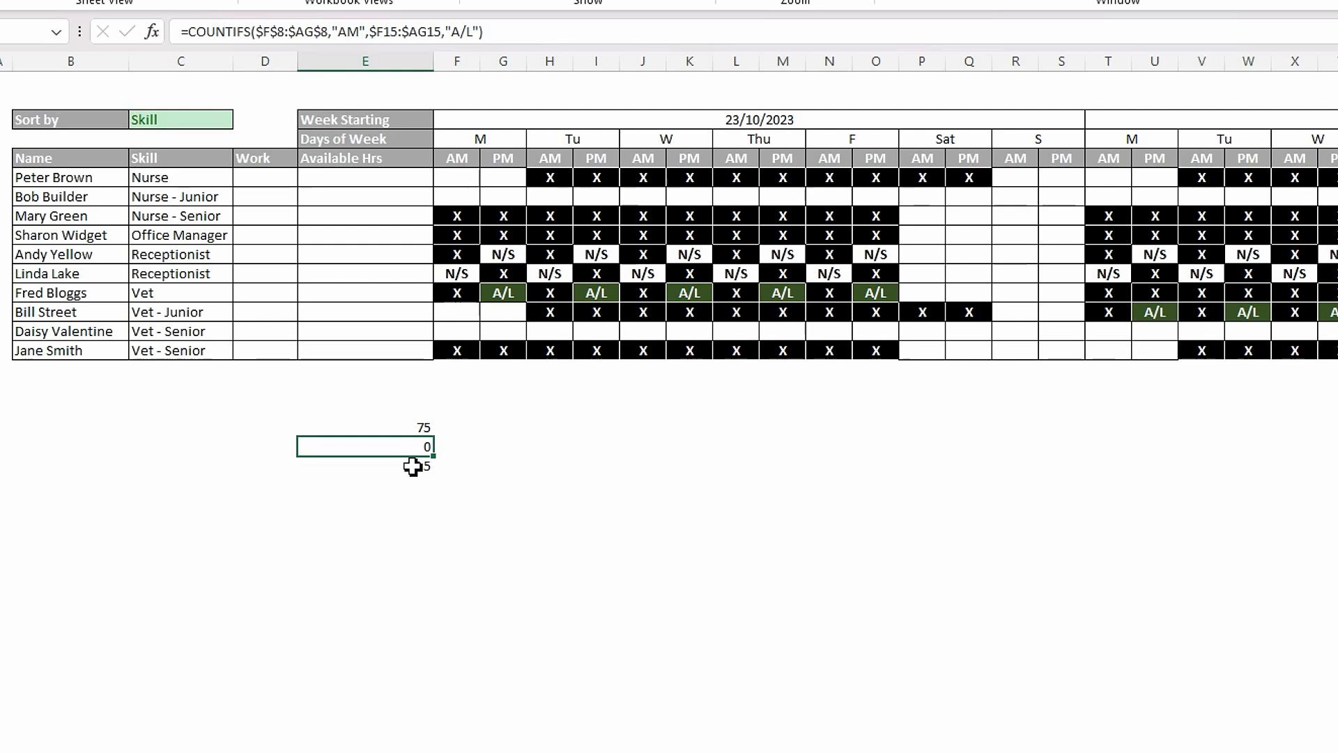
pyautogui.click(414, 465)
pyautogui.click(416, 446)
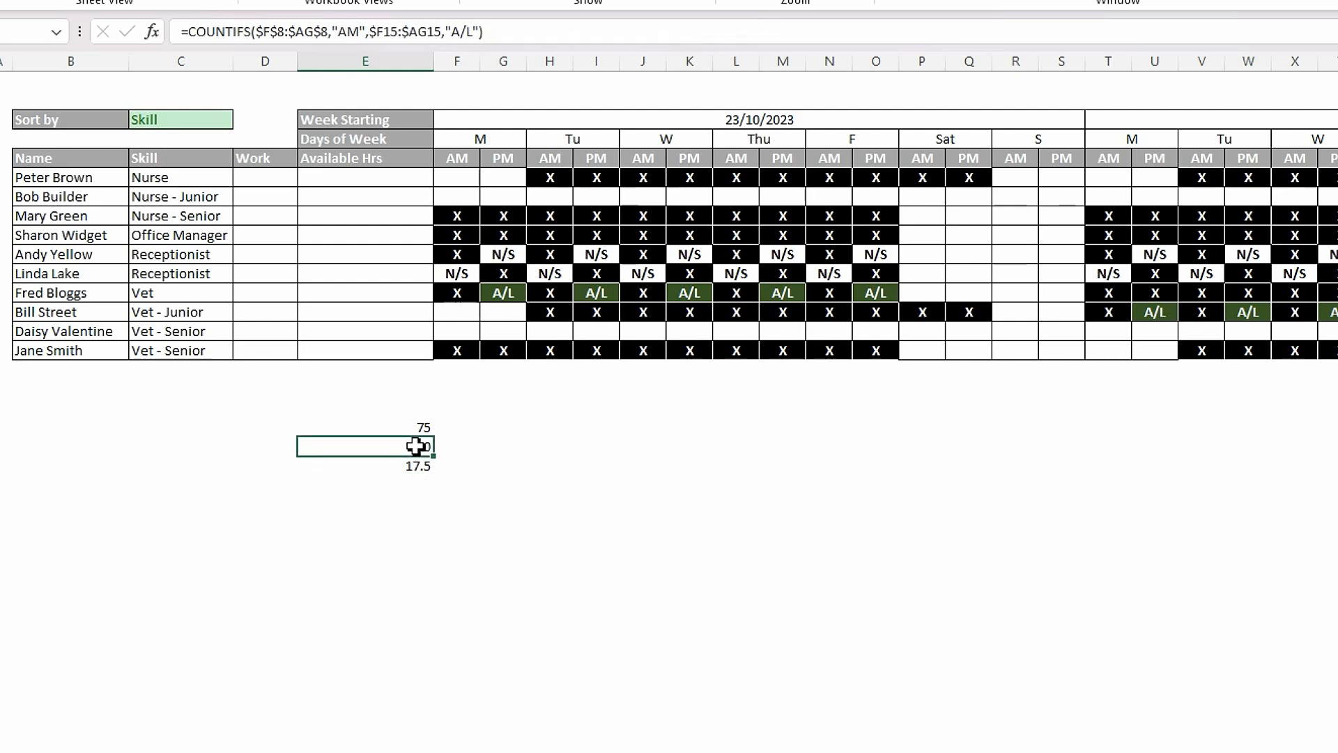
# Step: Label the two annual leave formulas by entering "A/L AM" in D23 and "A/L PM" in D24
pyautogui.click(263, 443)
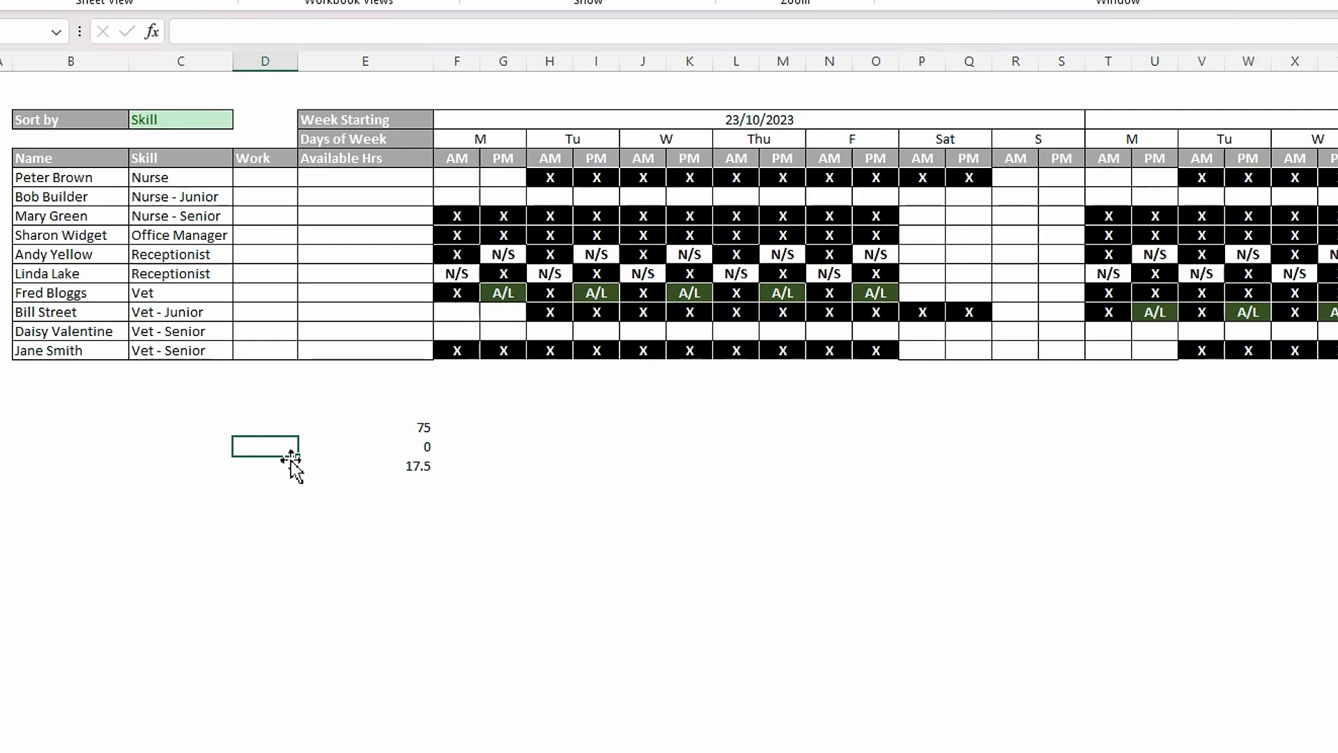
pyautogui.write('A?')
pyautogui.press('BackSpace')
pyautogui.write('/')
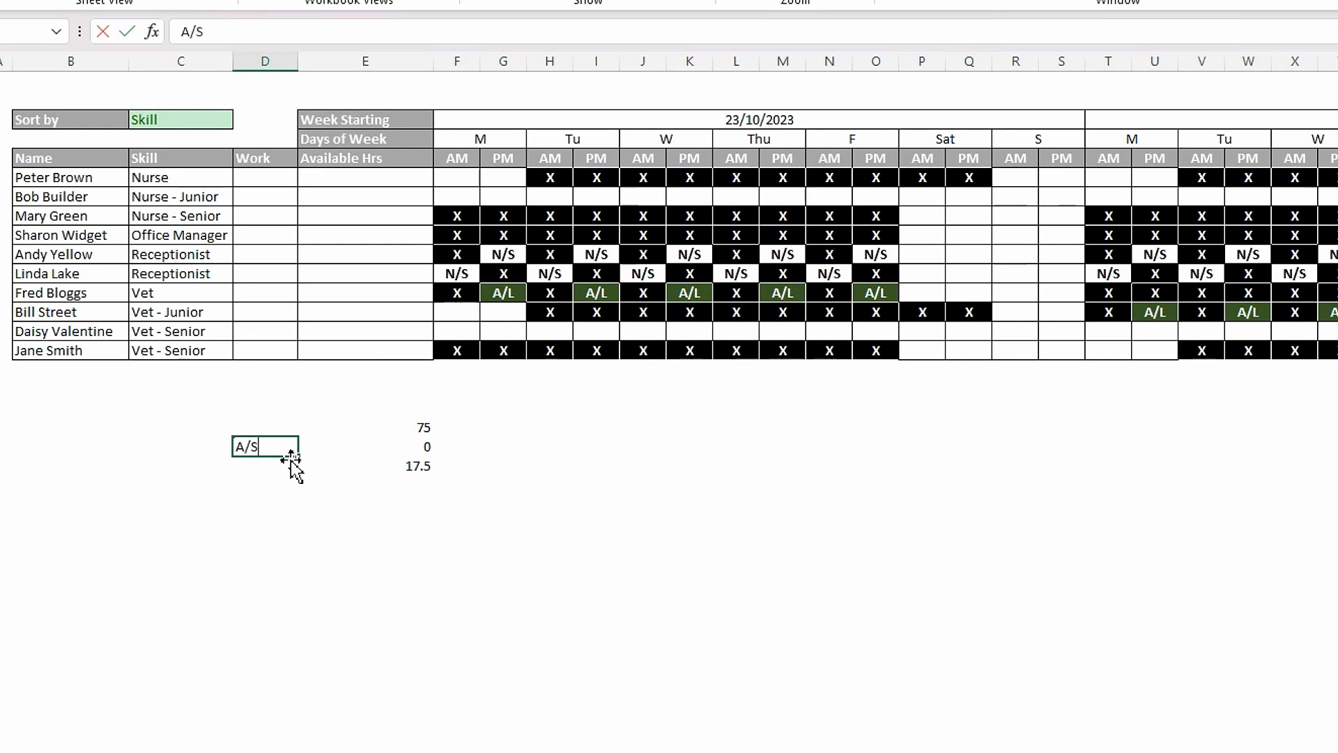
pyautogui.write('L')
pyautogui.press('Return')
pyautogui.write('A')
pyautogui.click(290, 447)
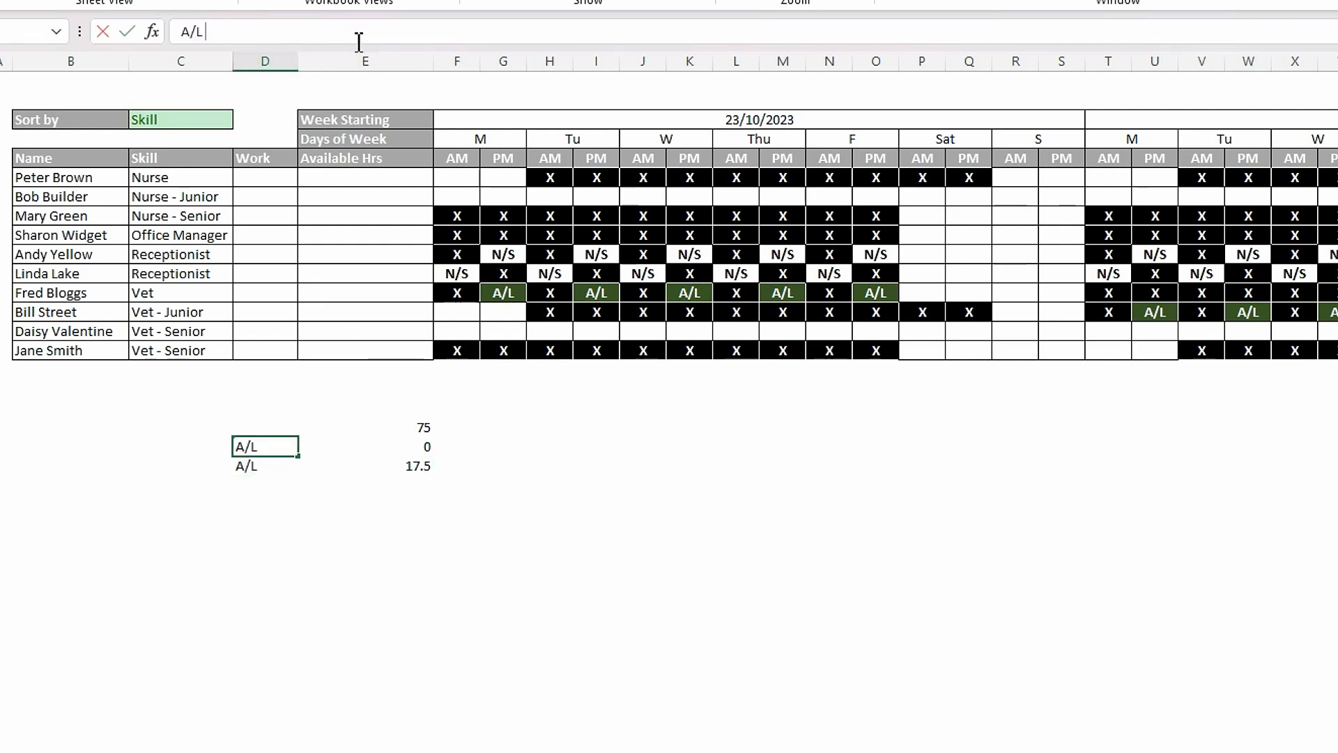
pyautogui.press('Return')
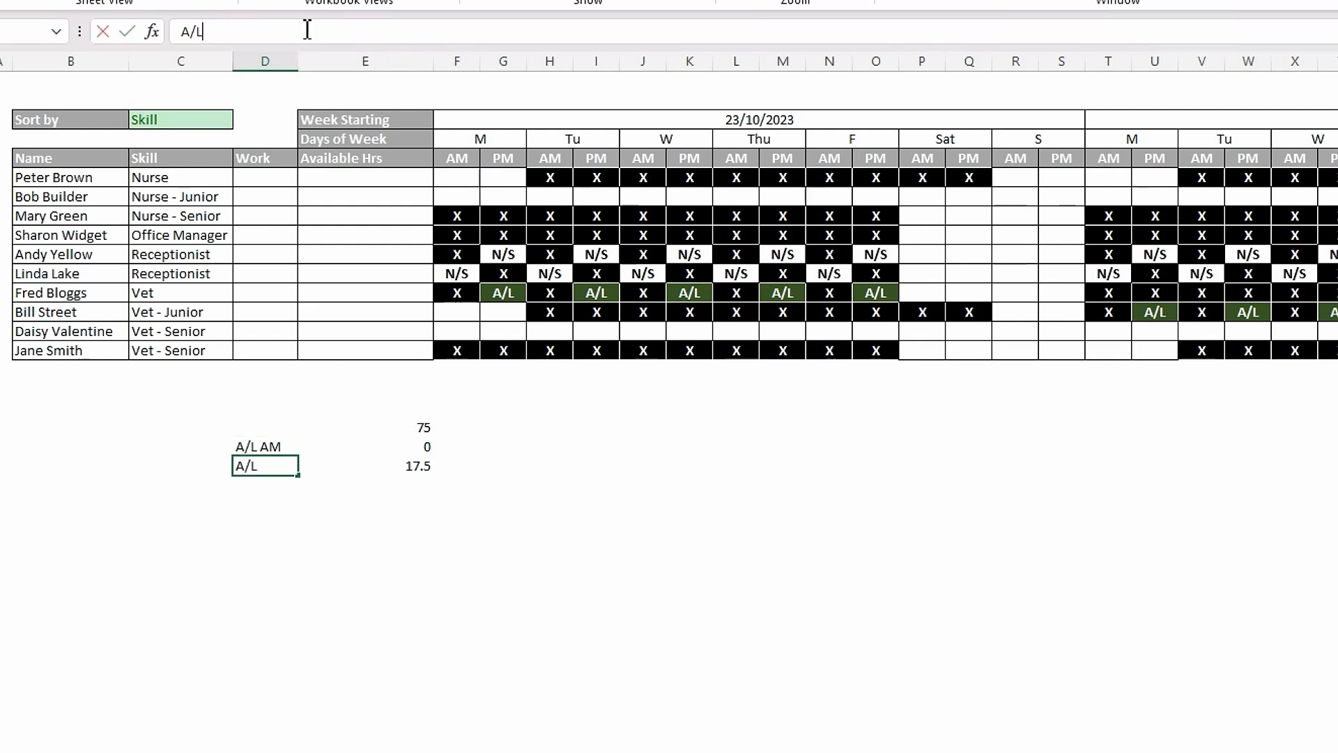
pyautogui.write('PM')
pyautogui.press('Return')
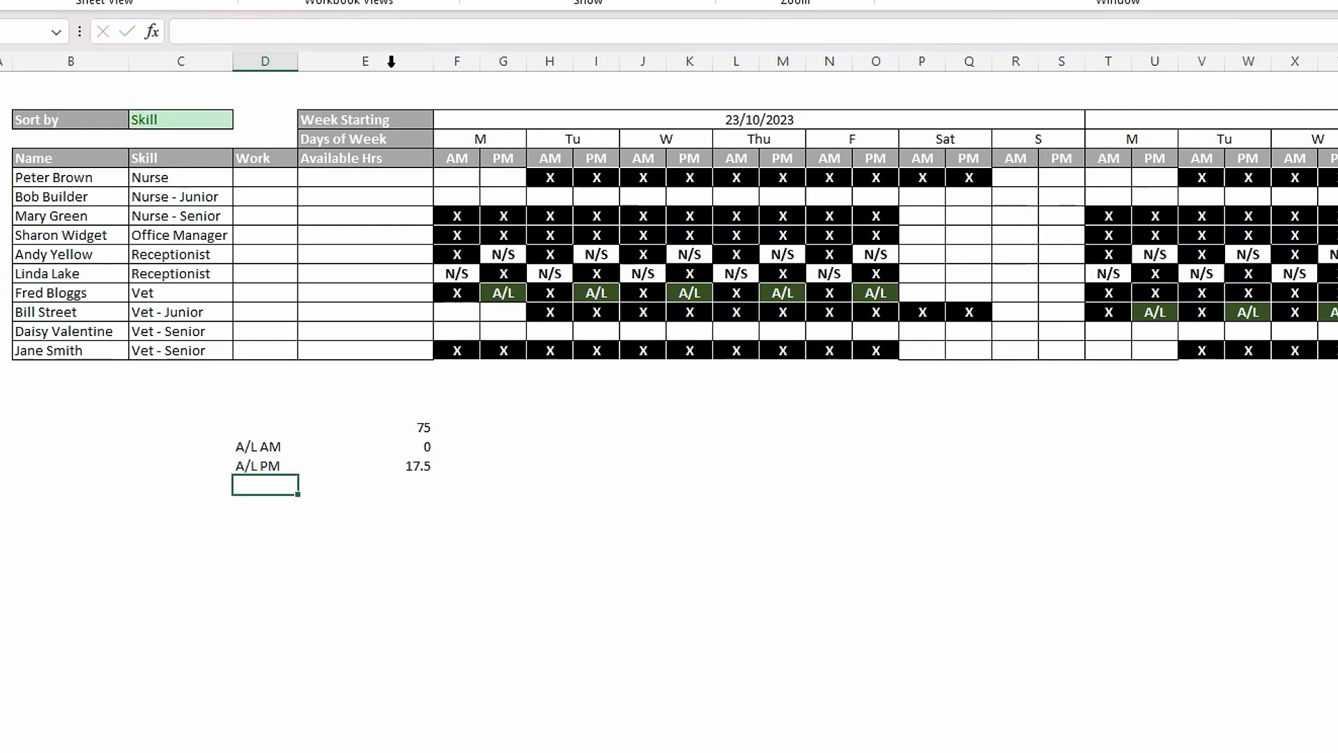
# Step: Replace the formula text in the A/L AM cell E23 with a copy of the full A/L PM formula from E24
pyautogui.click(401, 467)
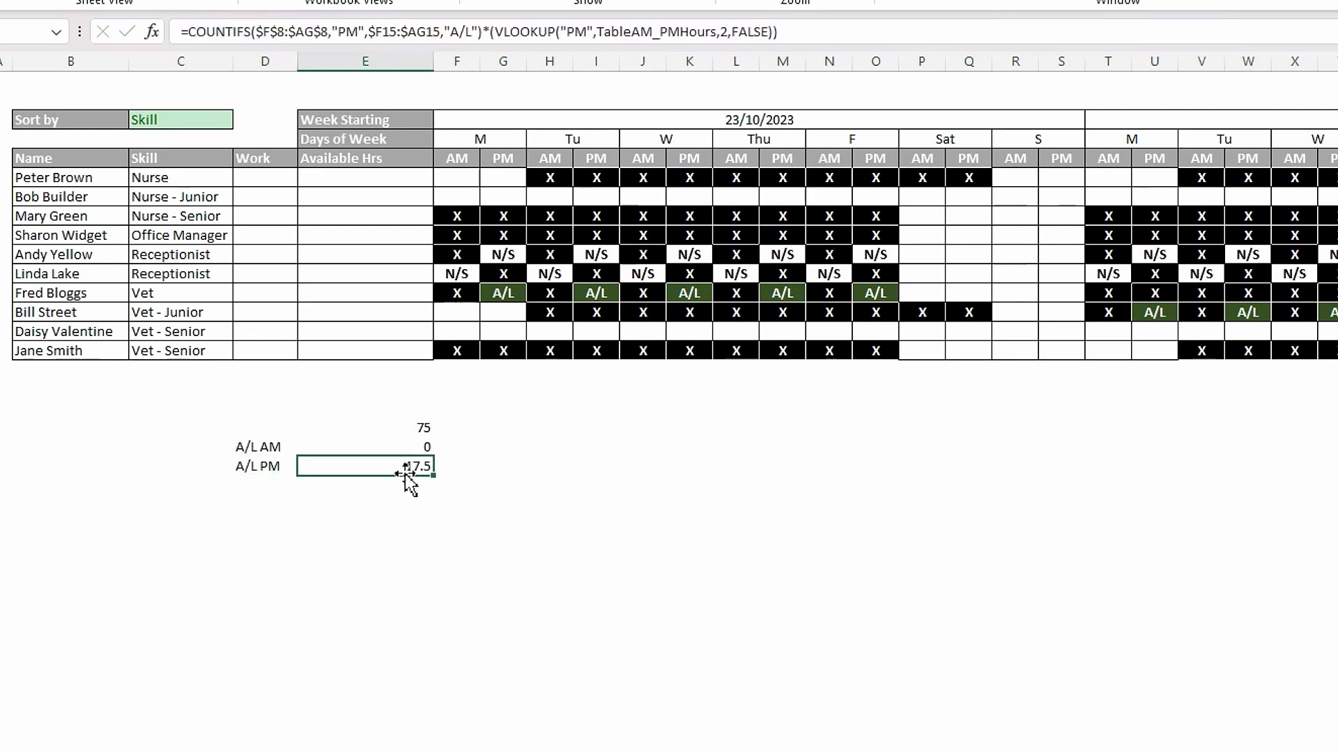
pyautogui.moveTo(795, 29); pyautogui.dragTo(143, 10)
pyautogui.hotkey('ctrl', 'c')
pyautogui.press('Escape')
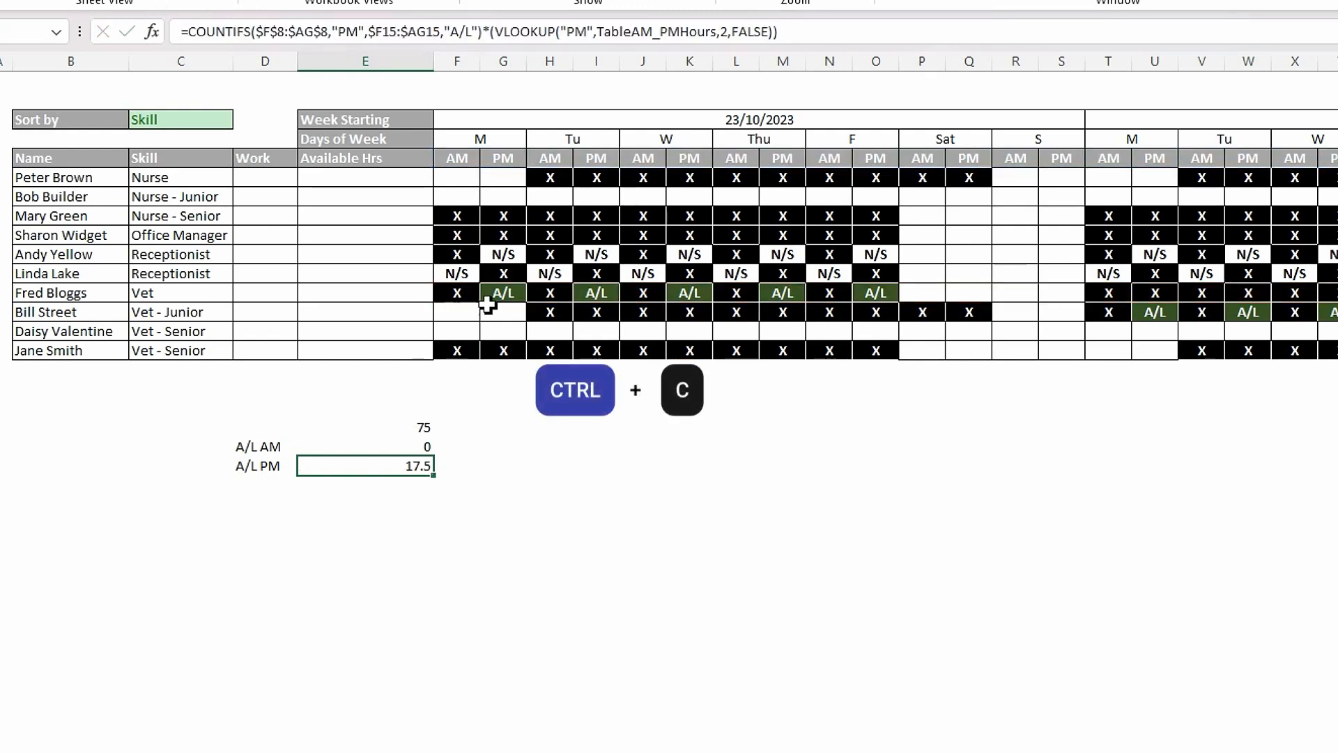
pyautogui.click(419, 447)
pyautogui.moveTo(530, 31); pyautogui.dragTo(180, 32)
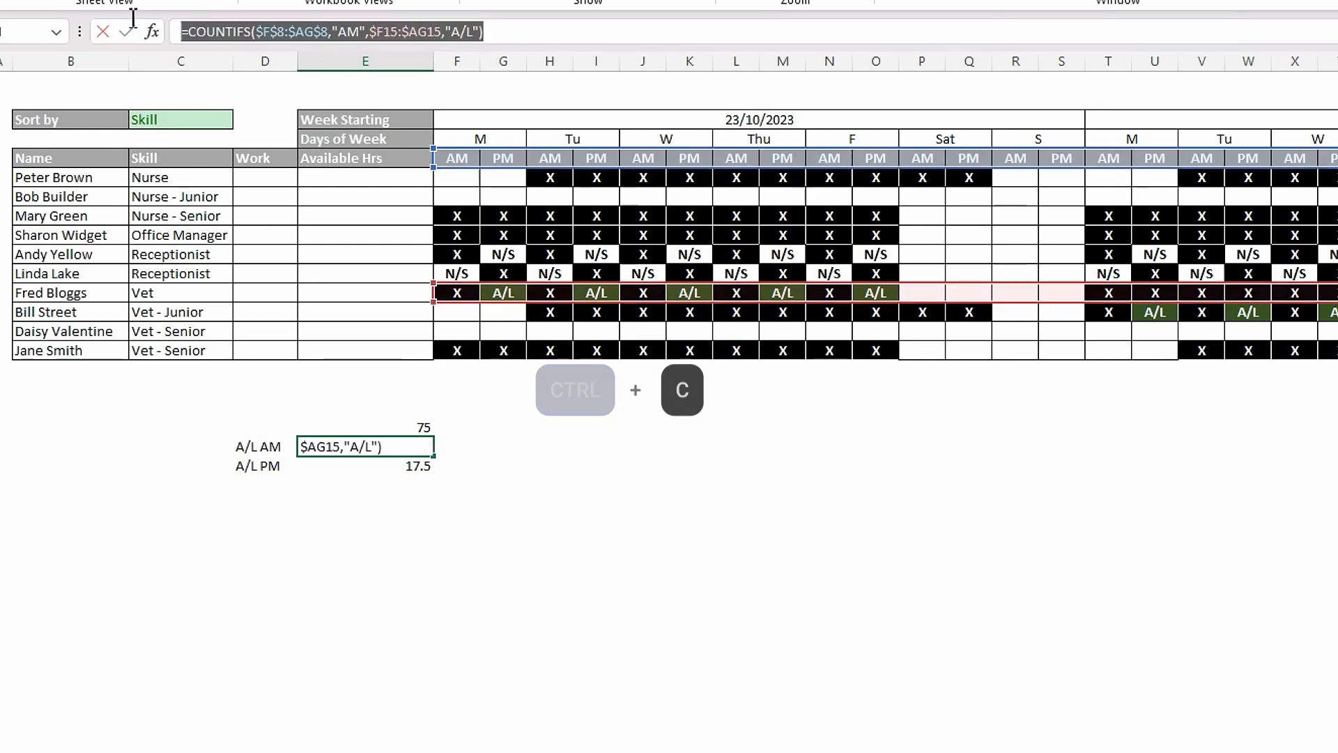
pyautogui.hotkey('ctrl', 'v')
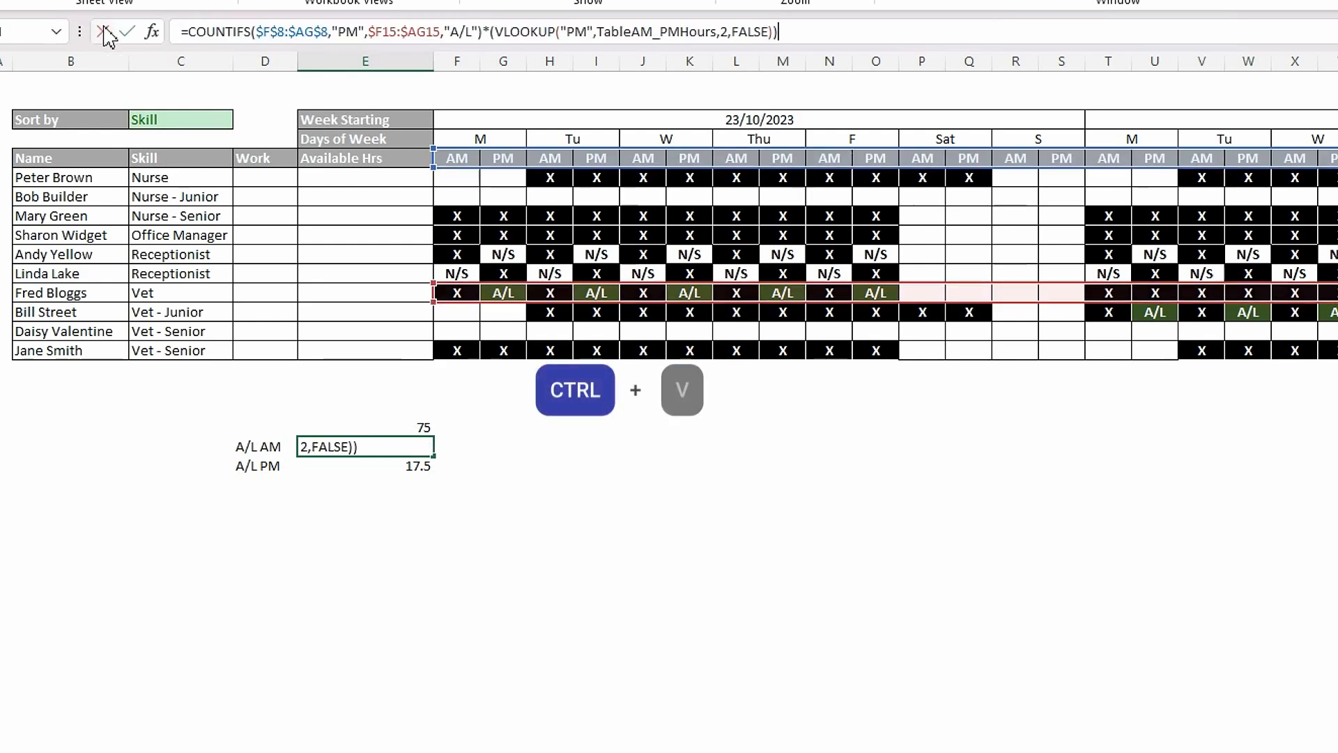
# Step: Enter the copied formula in E23, and replace all "PM" with "AM", quotation marks included, within the A/L AM cells D23:E23
pyautogui.press('Return')
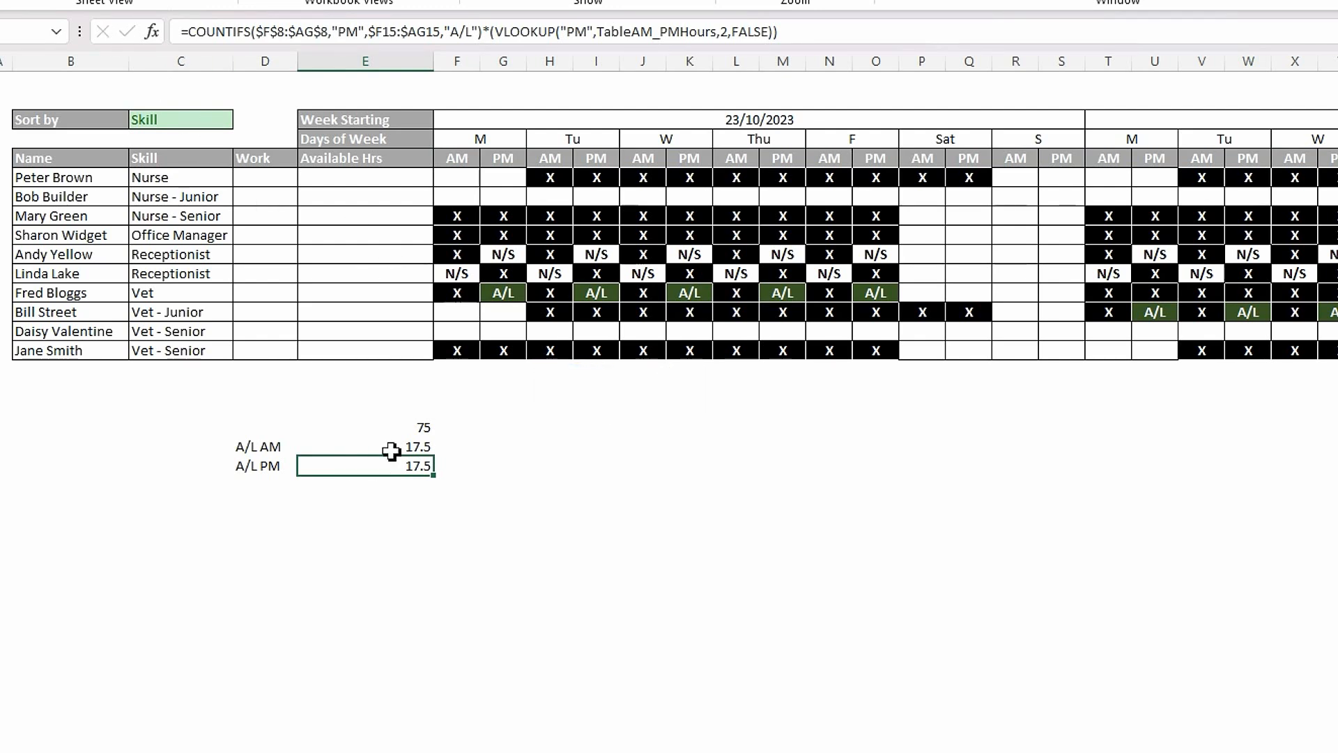
pyautogui.click(317, 450)
pyautogui.moveTo(265, 446); pyautogui.dragTo(347, 448)
pyautogui.hotkey('ctrl', 'f')
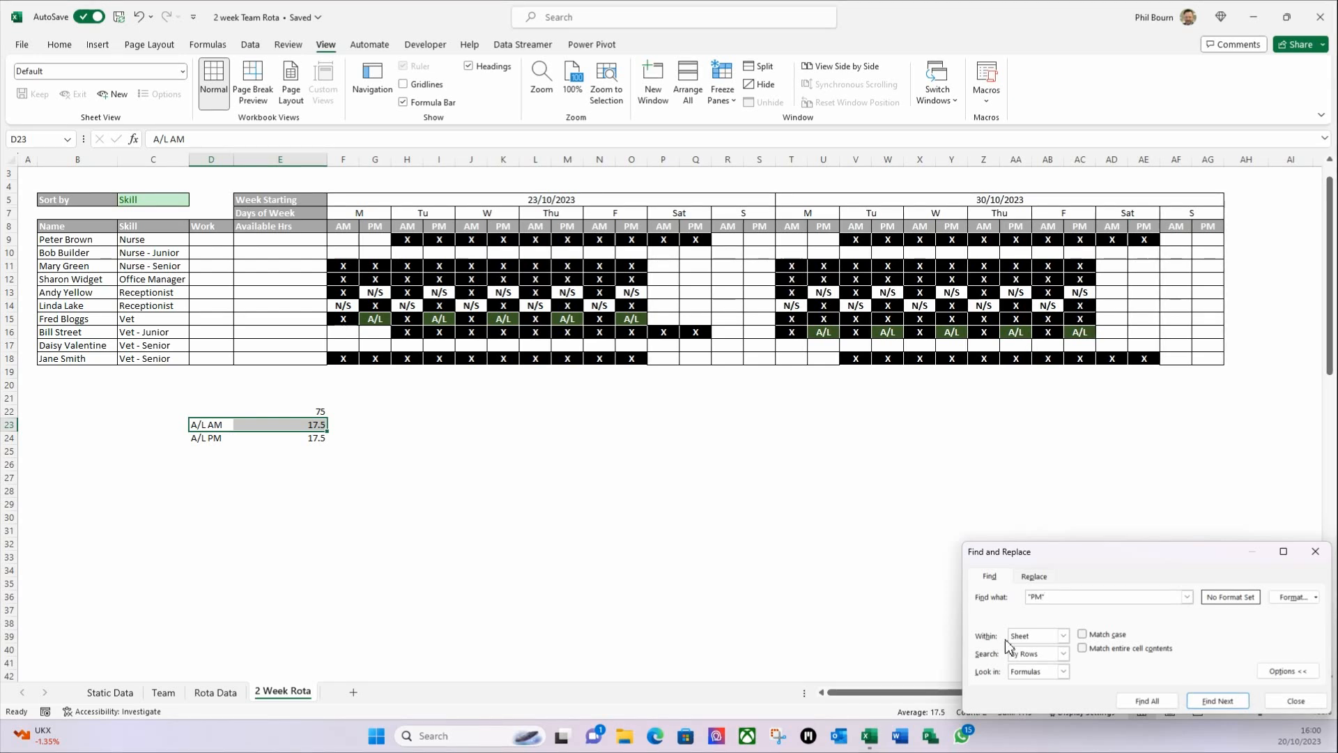
pyautogui.click(1050, 575)
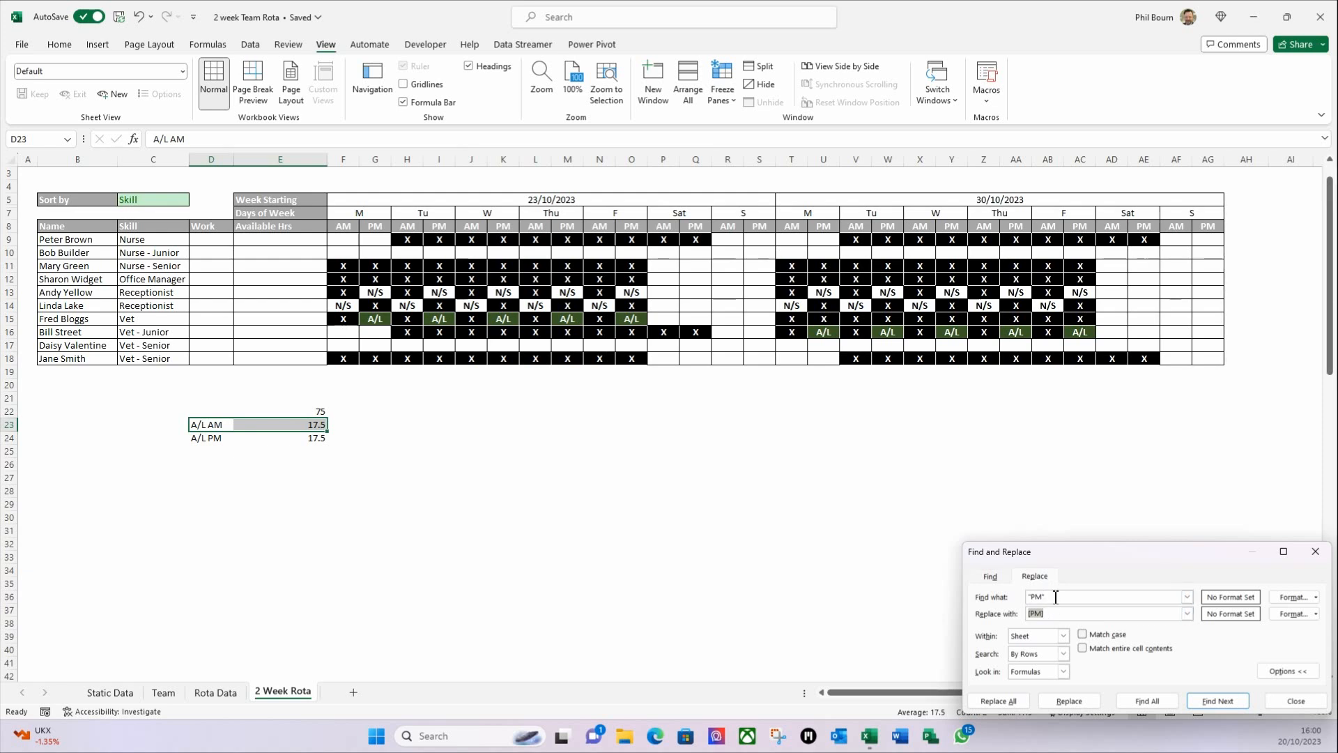
pyautogui.write('"AM')
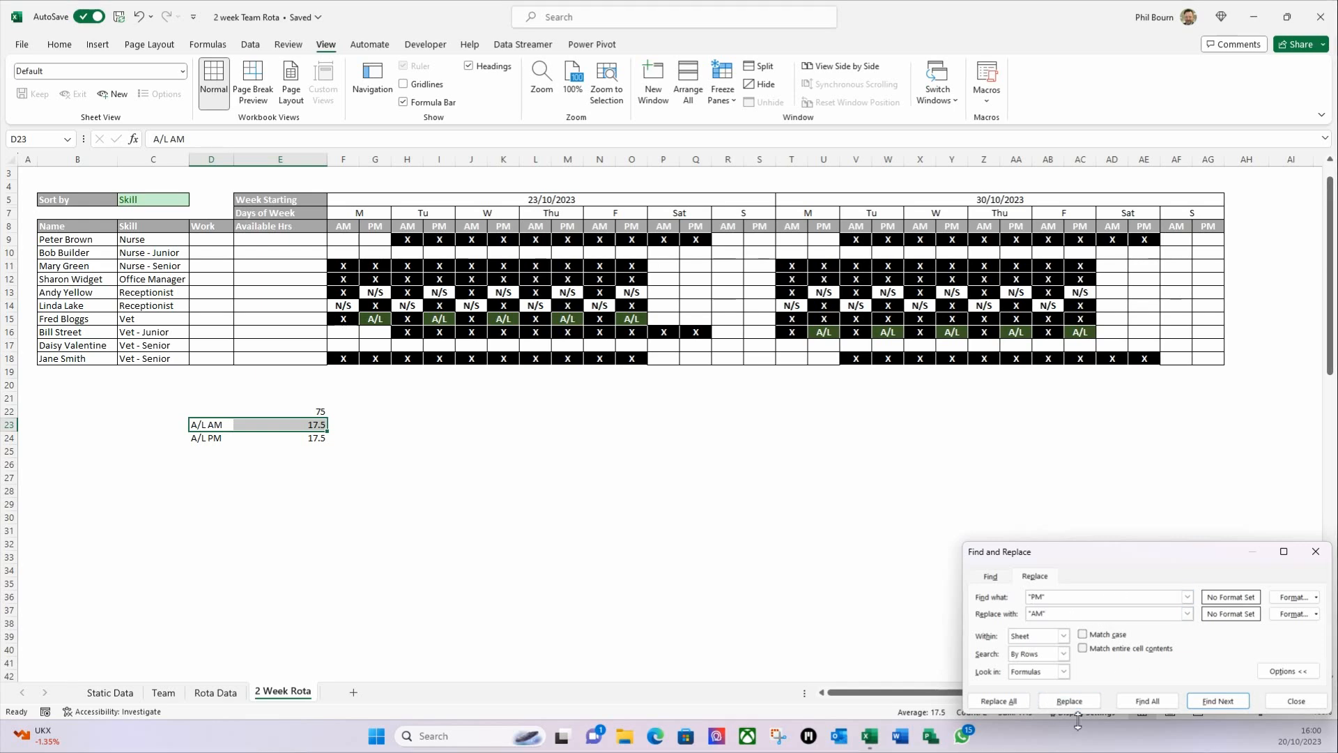
pyautogui.click(1014, 704)
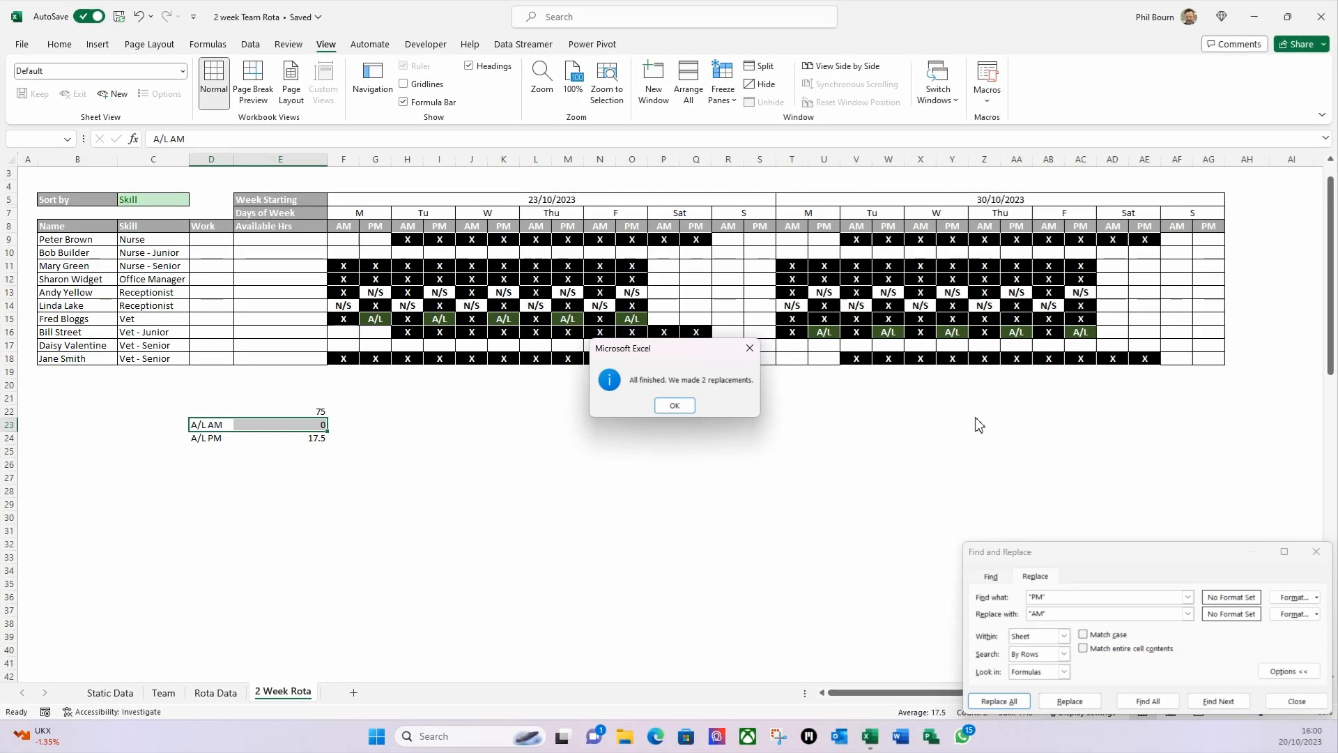
pyautogui.click(680, 405)
pyautogui.click(481, 451)
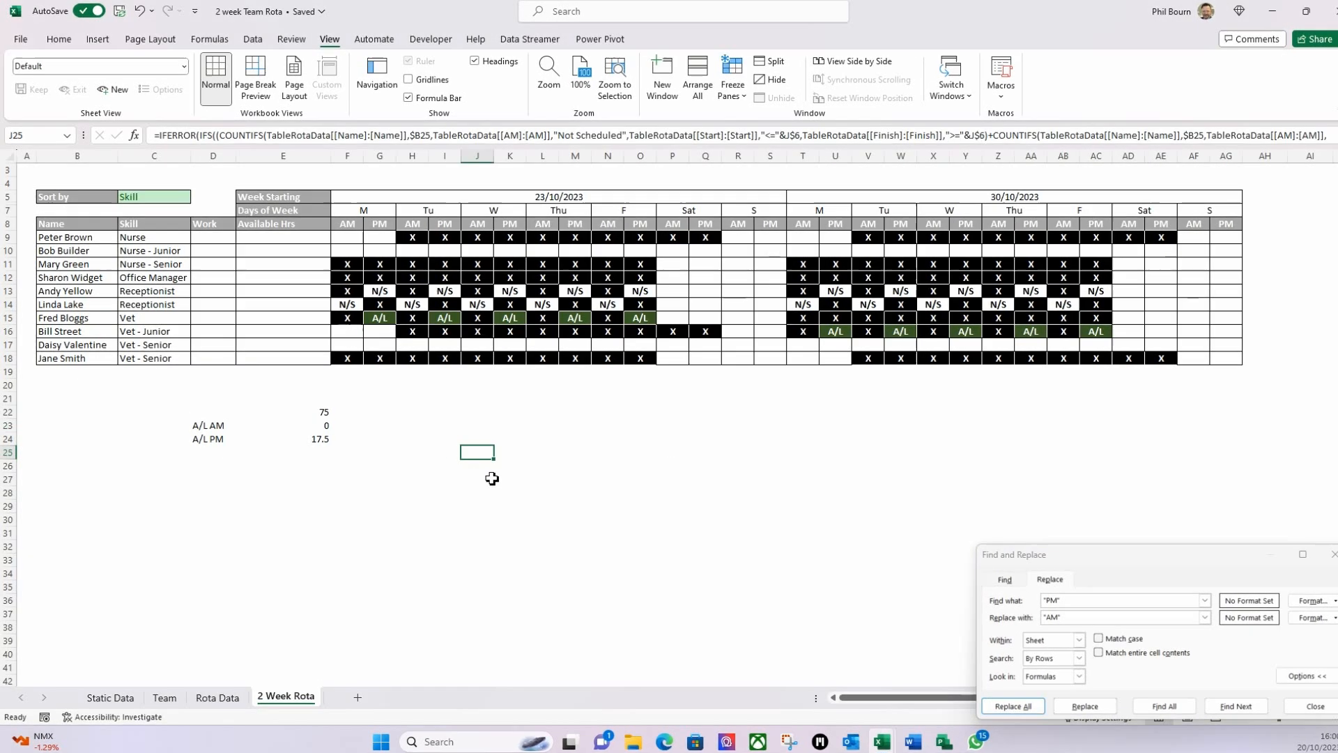
pyautogui.click(319, 429)
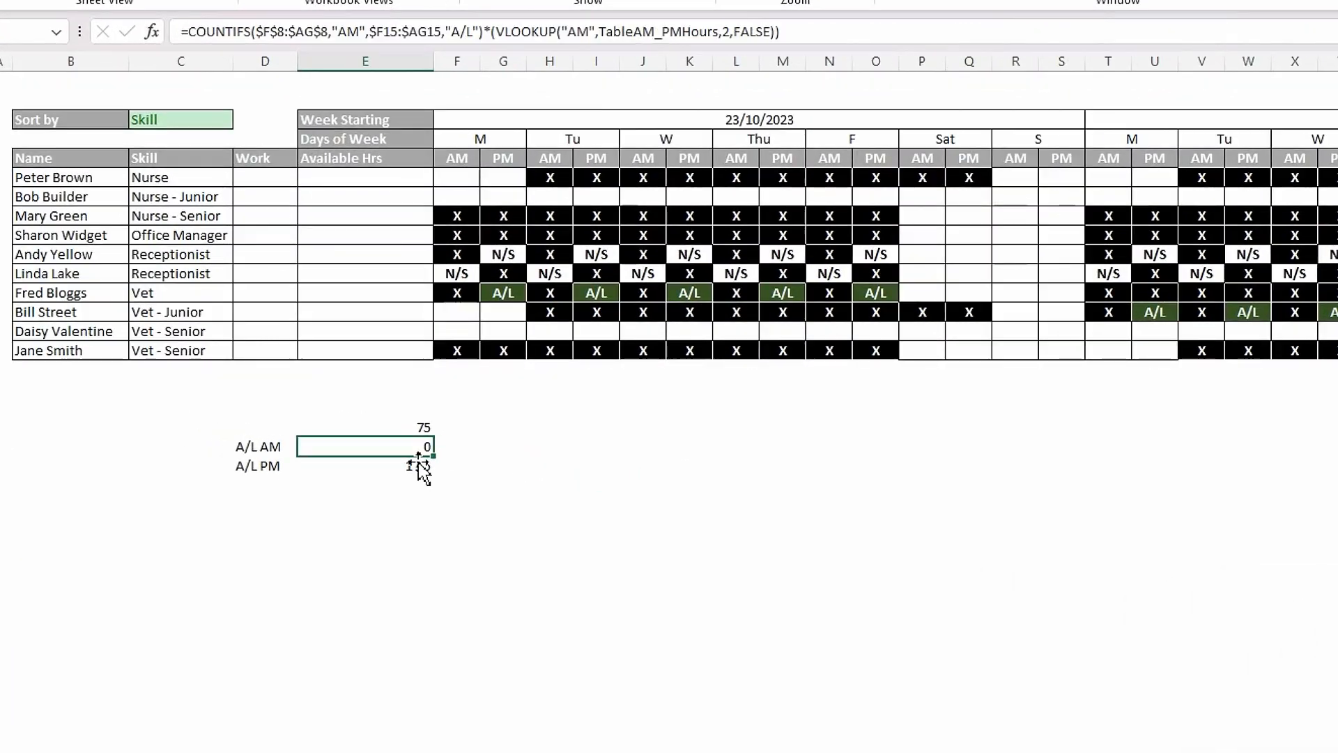
# Step: Append *-1 to both annual leave formulas, A/L AM in E23 and A/L PM in E24, to turn the hours negative
pyautogui.click(420, 466)
pyautogui.click(419, 449)
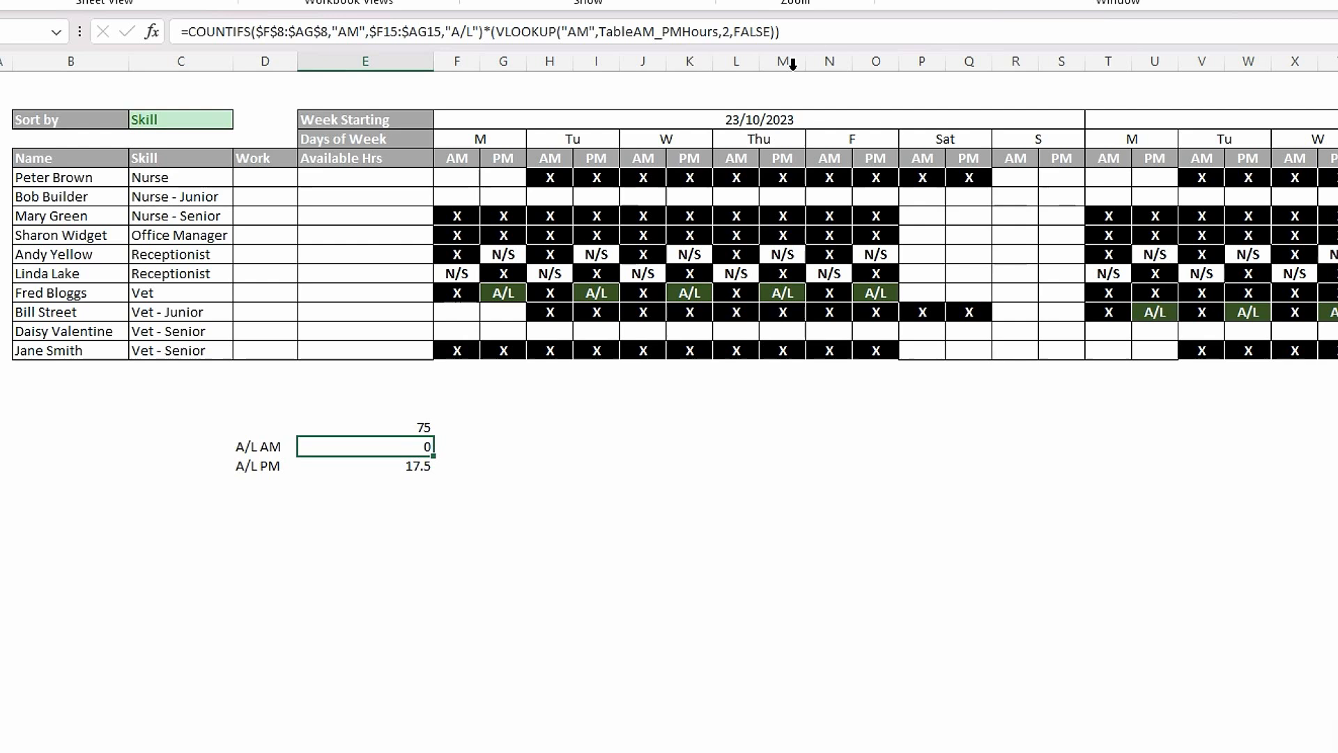
pyautogui.click(805, 31)
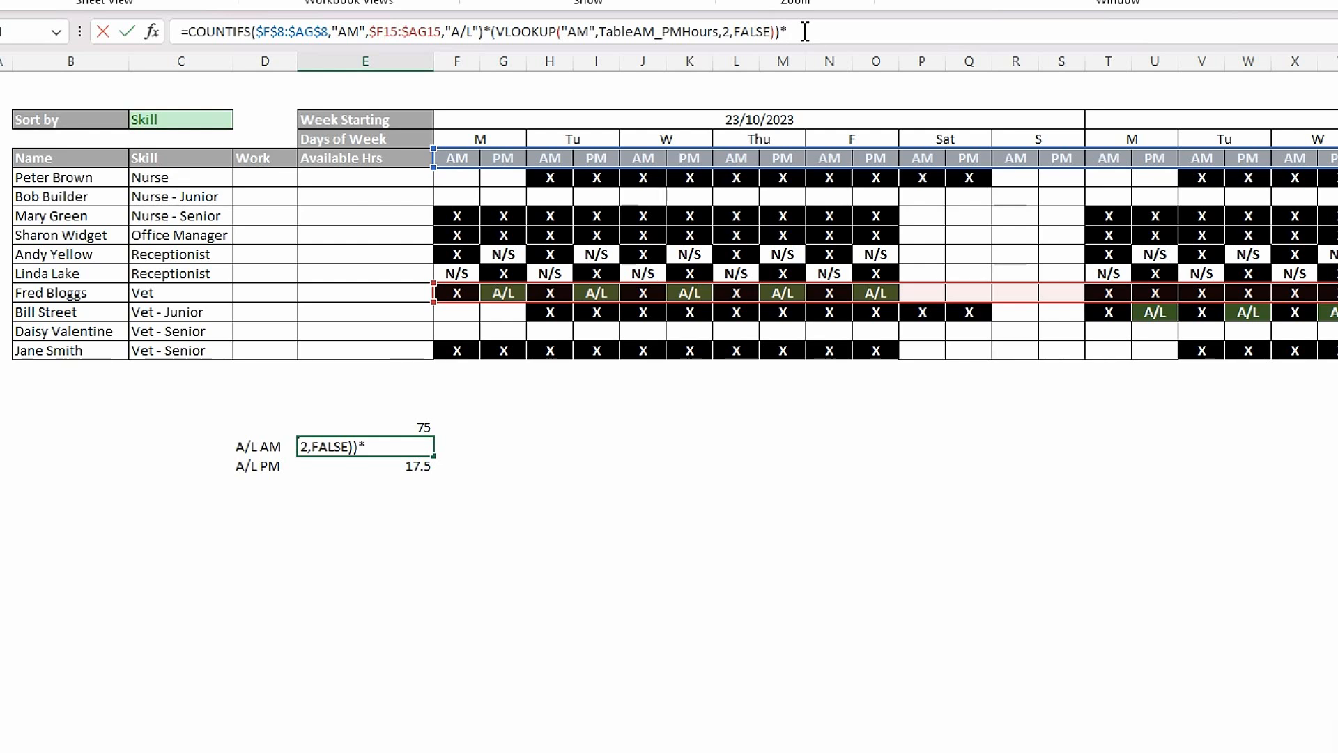
pyautogui.press('Return')
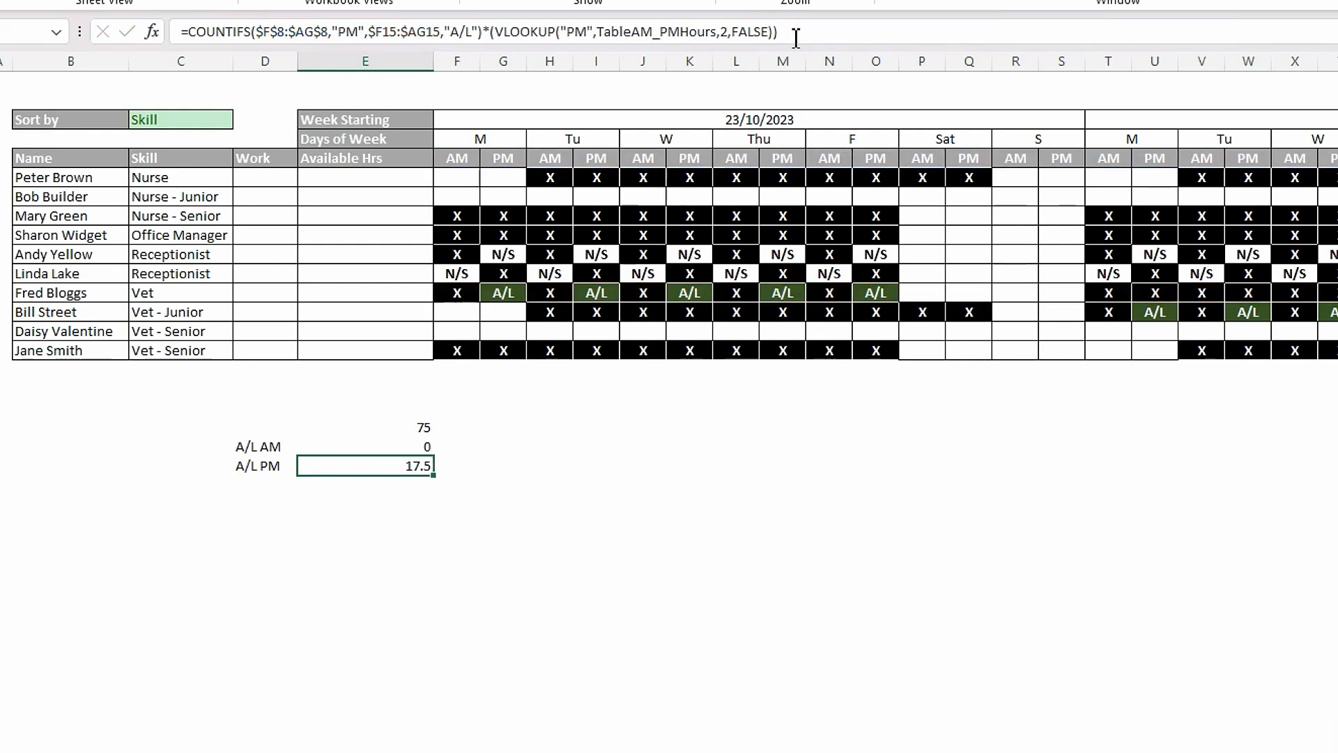
pyautogui.click(790, 32)
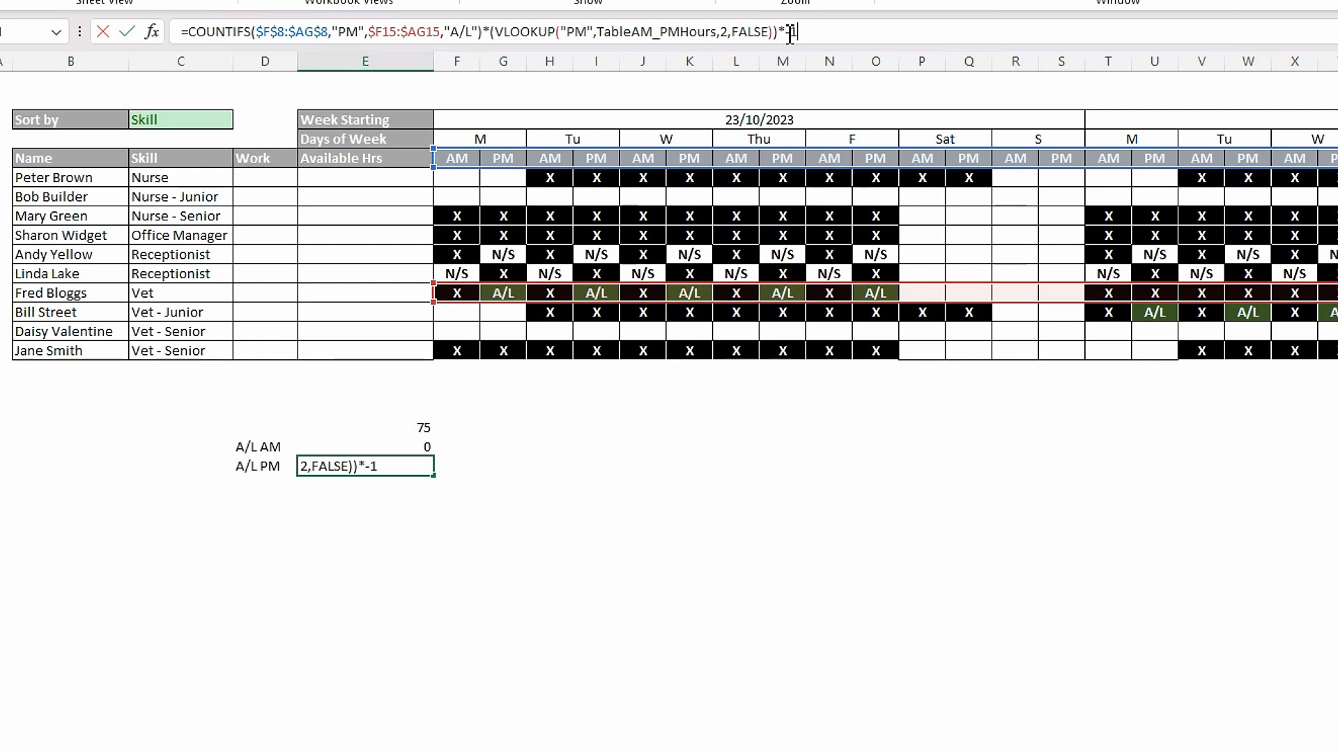
pyautogui.write('*-1')
pyautogui.press('Return')
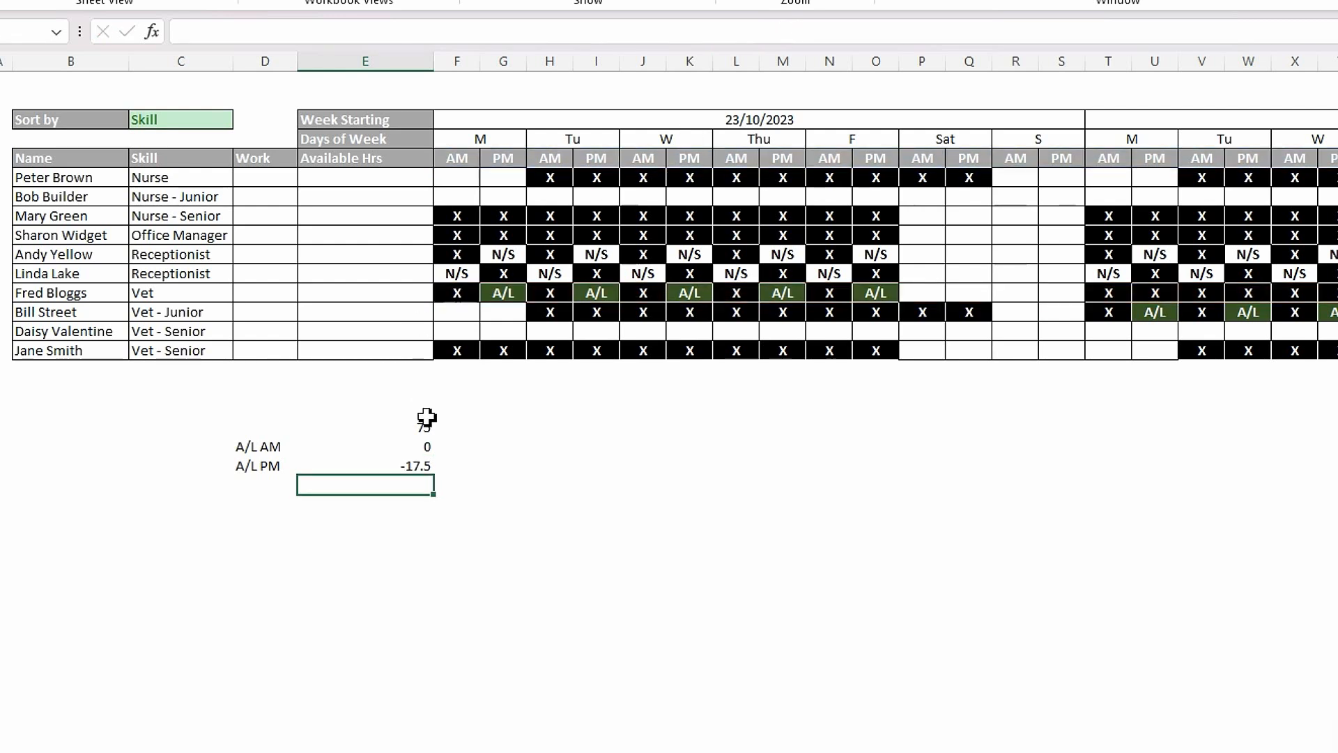
pyautogui.click(417, 465)
pyautogui.click(418, 447)
pyautogui.click(416, 466)
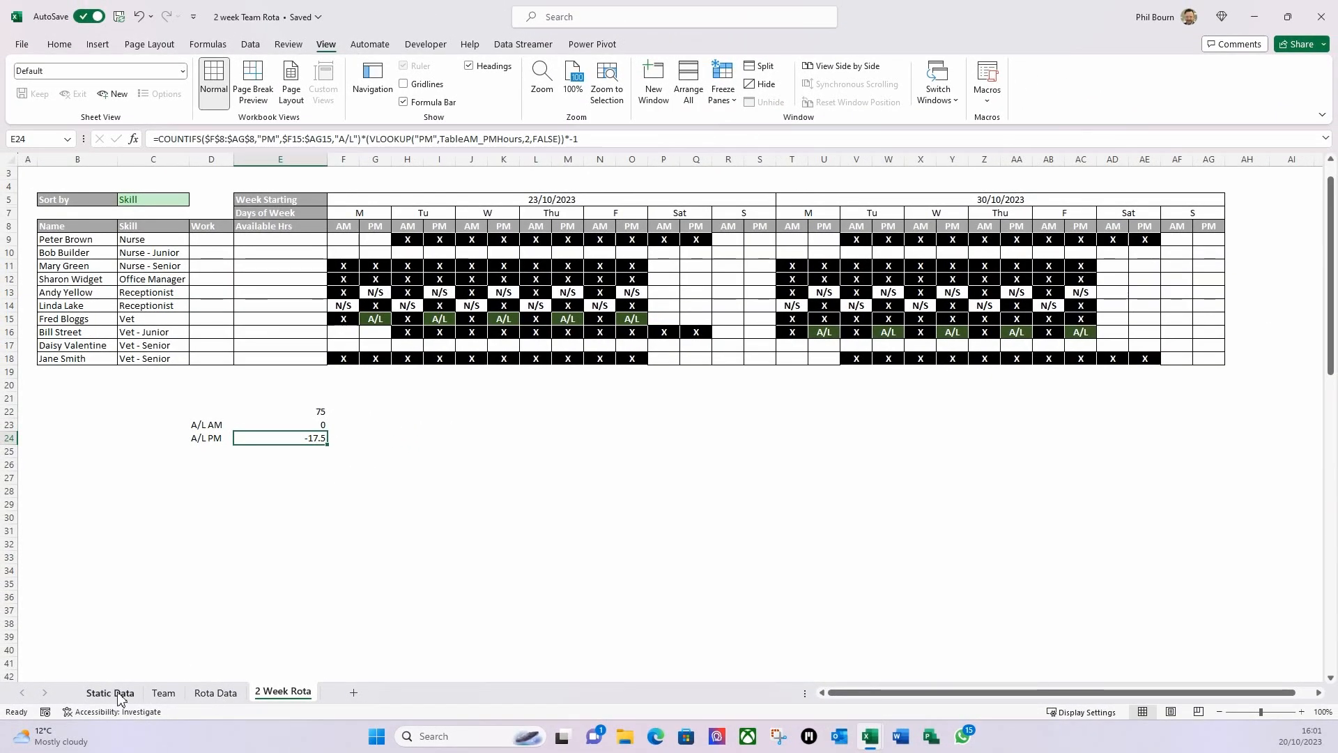
# Step: Check the key of leave types and short references on the Static Data sheet, and return to the 2 Week Rota sheet
pyautogui.click(121, 694)
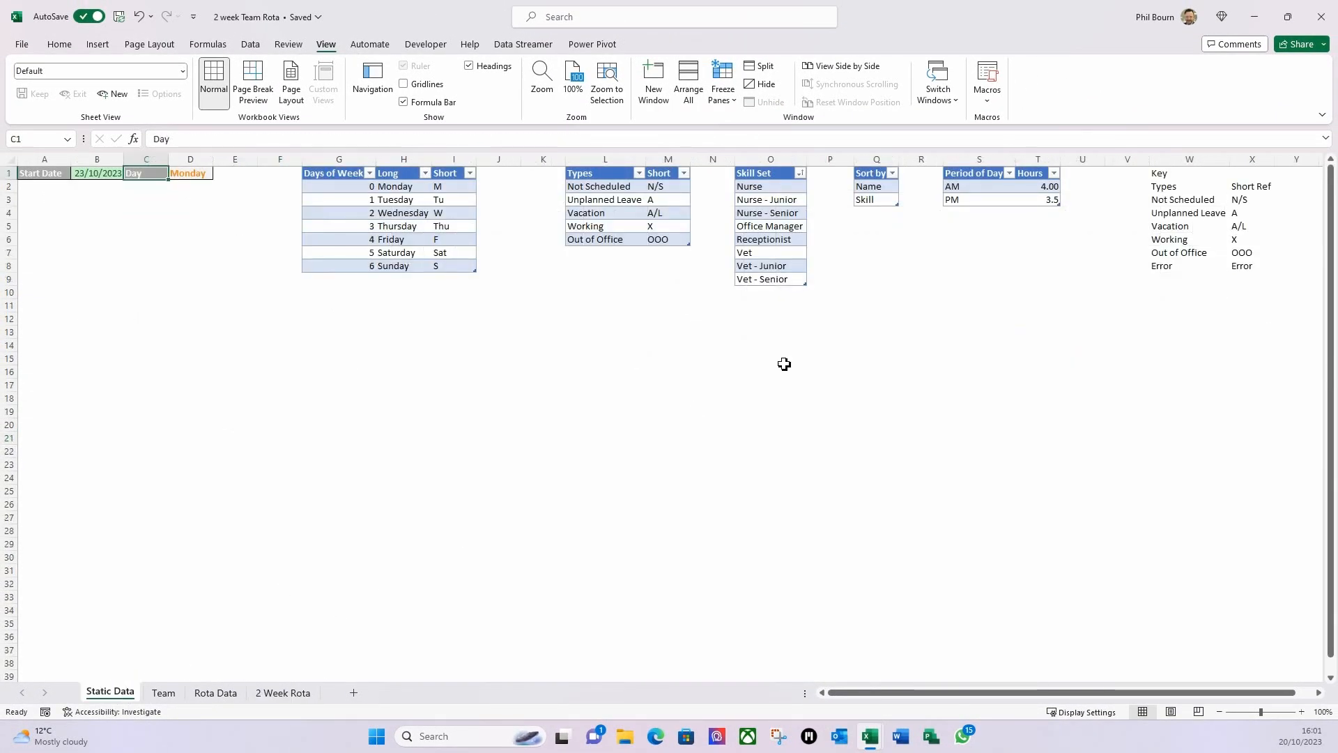
pyautogui.click(1167, 173)
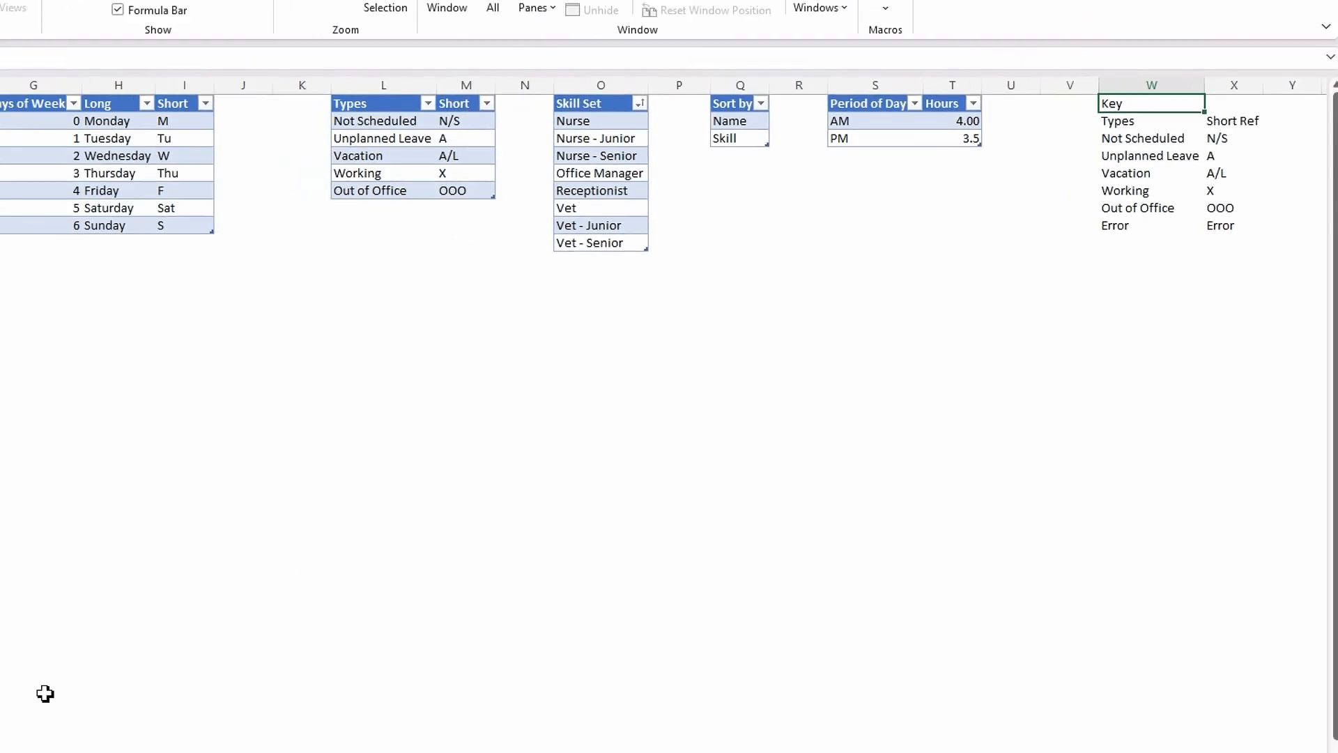
pyautogui.click(283, 692)
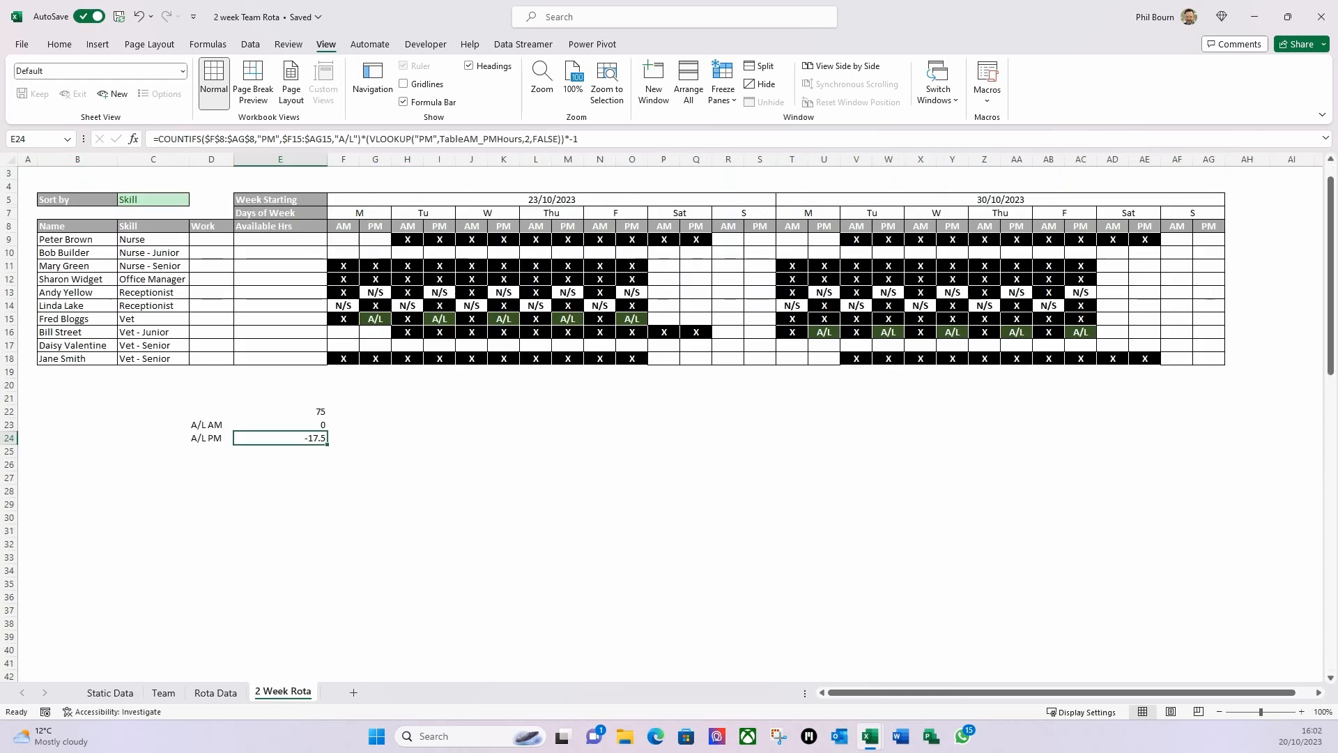
pyautogui.click(202, 426)
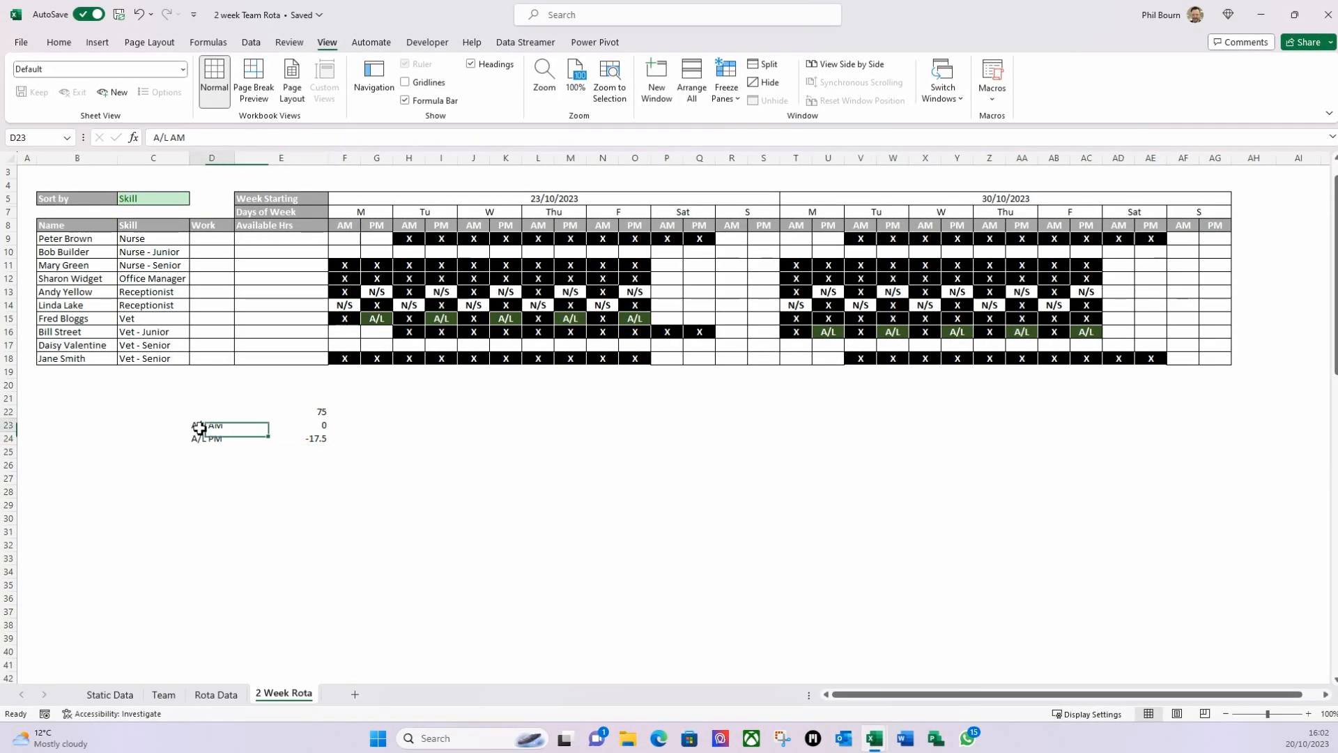
pyautogui.moveTo(204, 428); pyautogui.dragTo(208, 436)
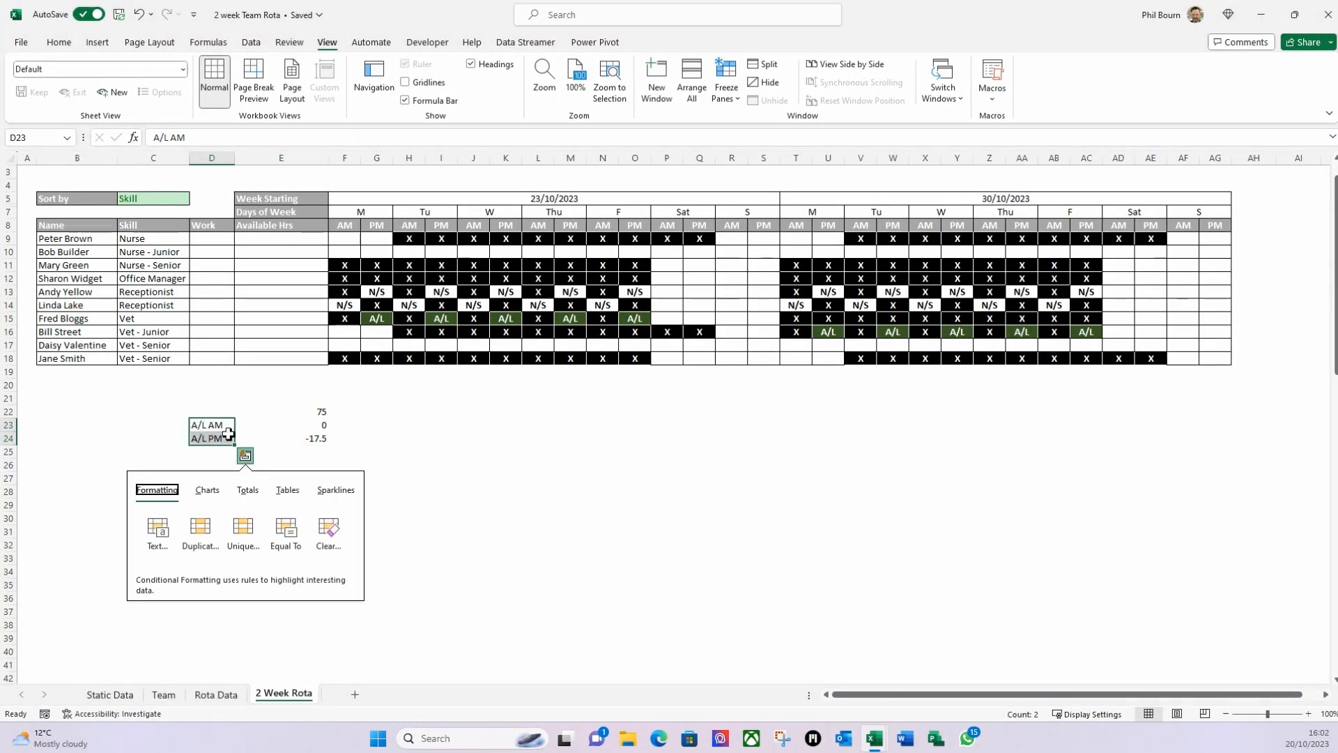
pyautogui.click(211, 464)
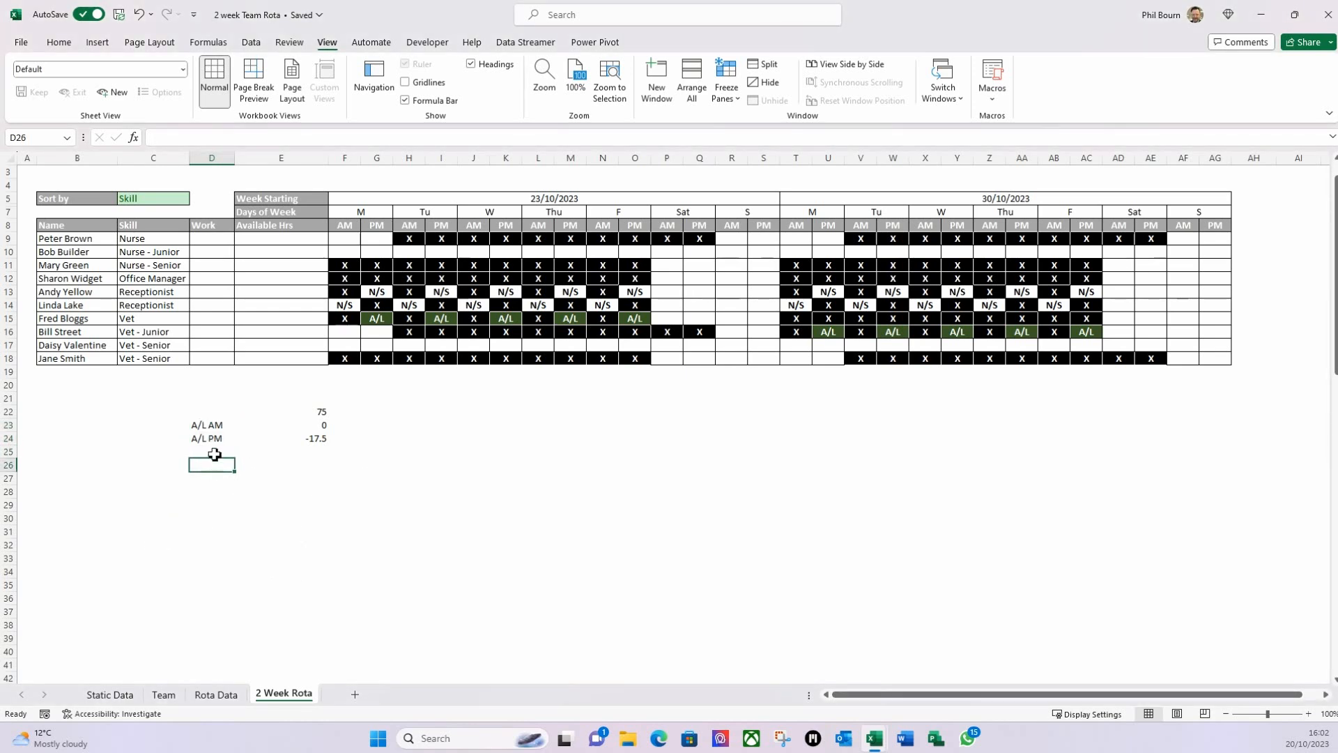
pyautogui.write('=COUNTIFS($F$8:$AG$8,"PM",$F15:$AG15,"A/L")*(VLOOKUP("PM",TableAM_PMHours,2,FALSE))')
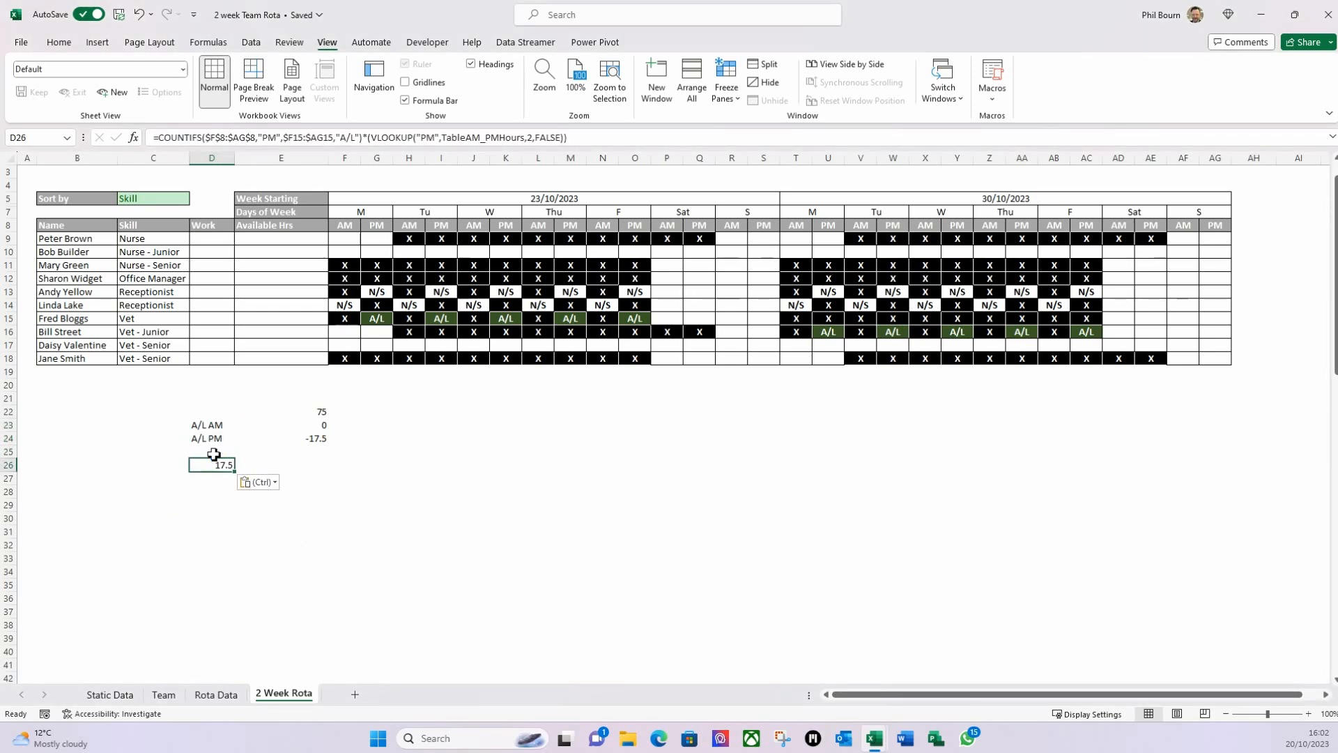
# Step: Copy the A/L AM and A/L PM labels from D23:D24 into D26:D27
pyautogui.moveTo(209, 425); pyautogui.dragTo(210, 433)
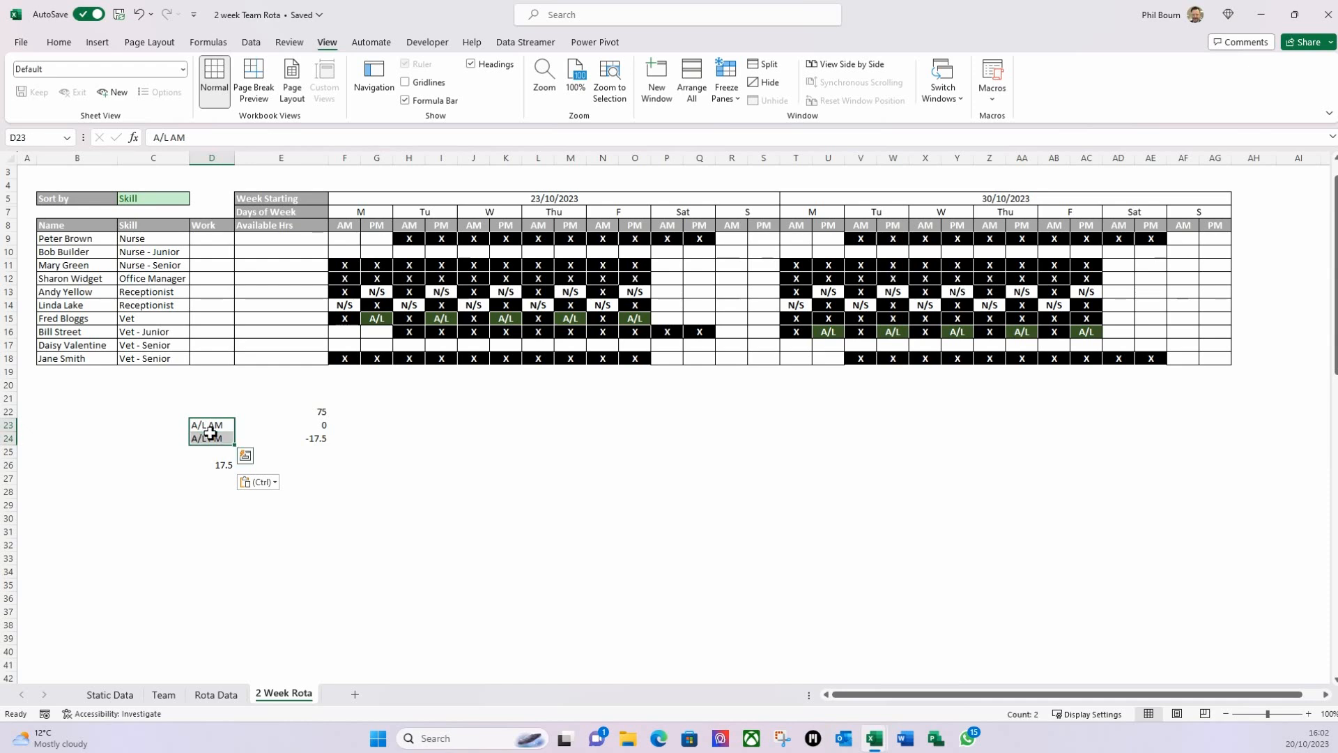
pyautogui.hotkey('ctrl', 'c')
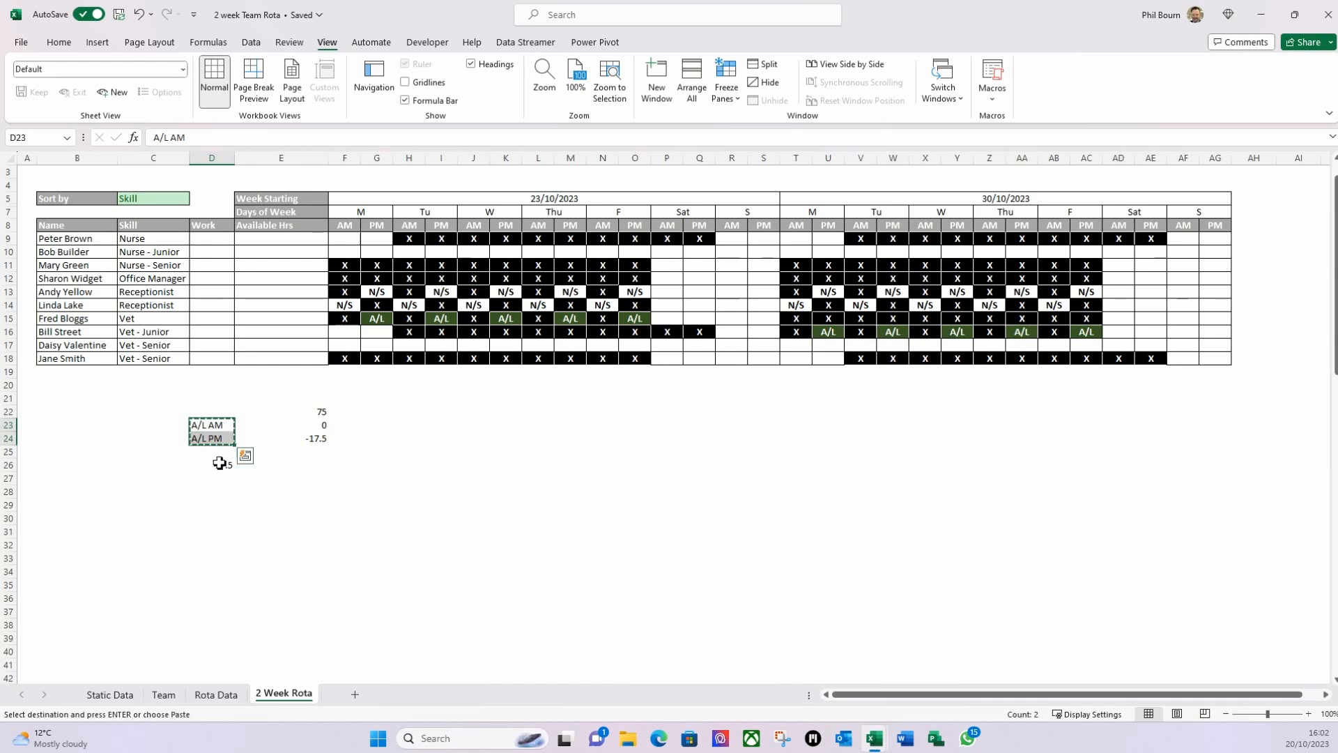
pyautogui.click(220, 464)
pyautogui.hotkey('ctrl', 'v')
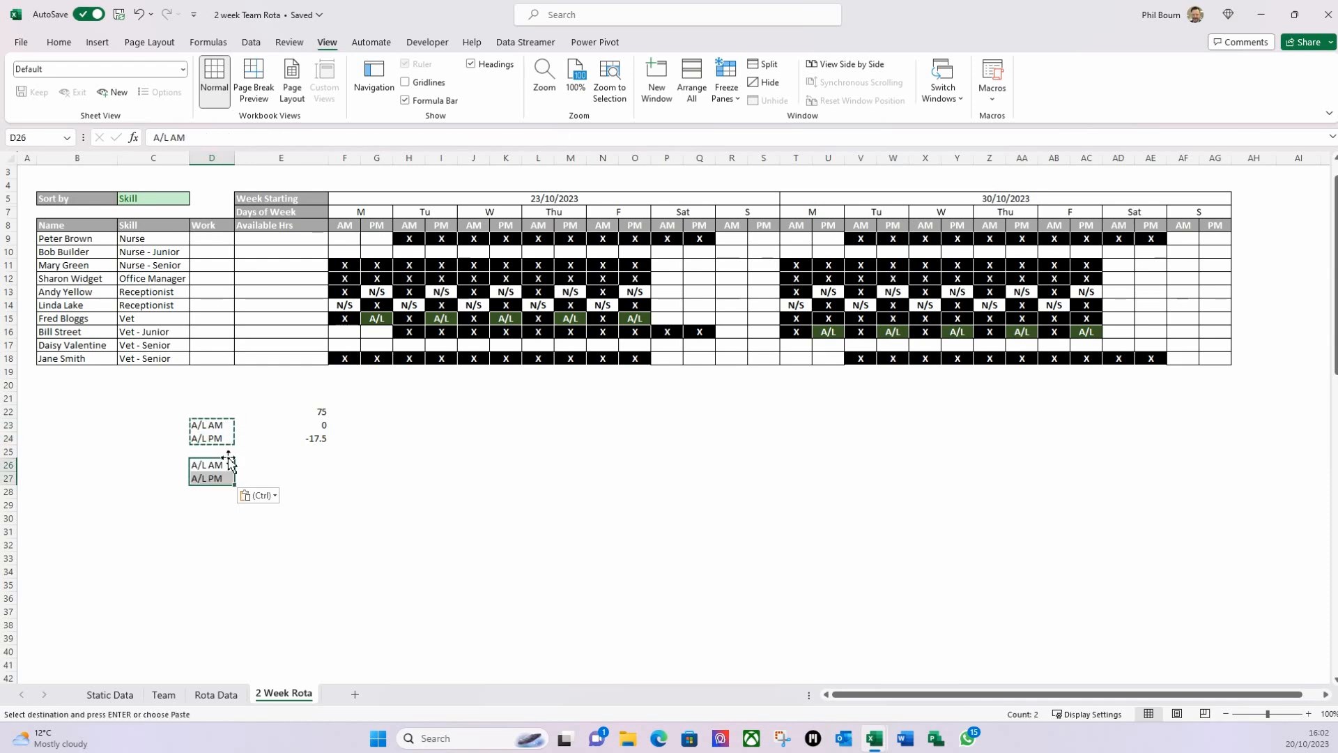
# Step: Shorten the copied labels to "A AM" in D26 and "A PM" in D27
pyautogui.click(171, 137)
pyautogui.press('BackSpace')
pyautogui.press('BackSpace')
pyautogui.press('Return')
pyautogui.click(171, 137)
pyautogui.press('BackSpace')
pyautogui.press('BackSpace')
pyautogui.press('Return')
# Step: Copy the full A/L AM formula text from E23 into the A AM cell E26, keeping its references unchanged
pyautogui.click(320, 462)
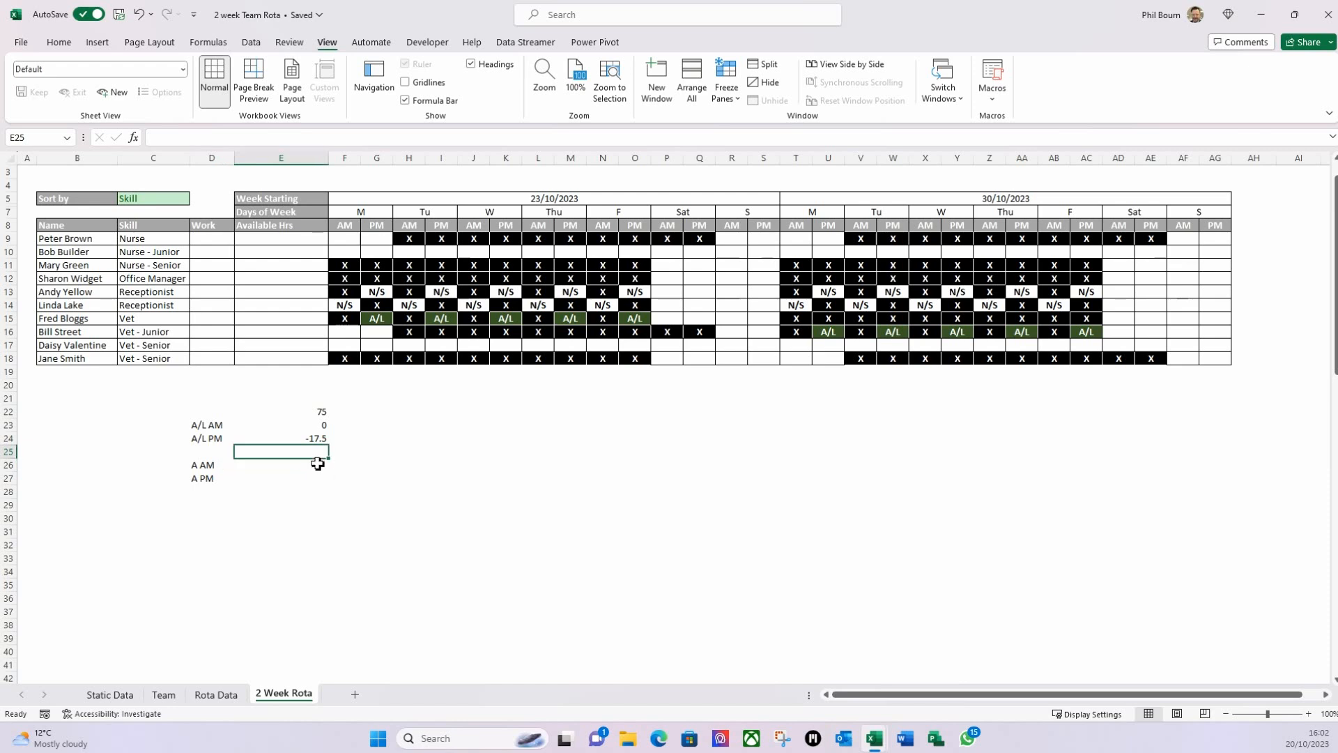
pyautogui.click(320, 425)
pyautogui.moveTo(583, 137); pyautogui.dragTo(98, 135)
pyautogui.hotkey('ctrl', 'c')
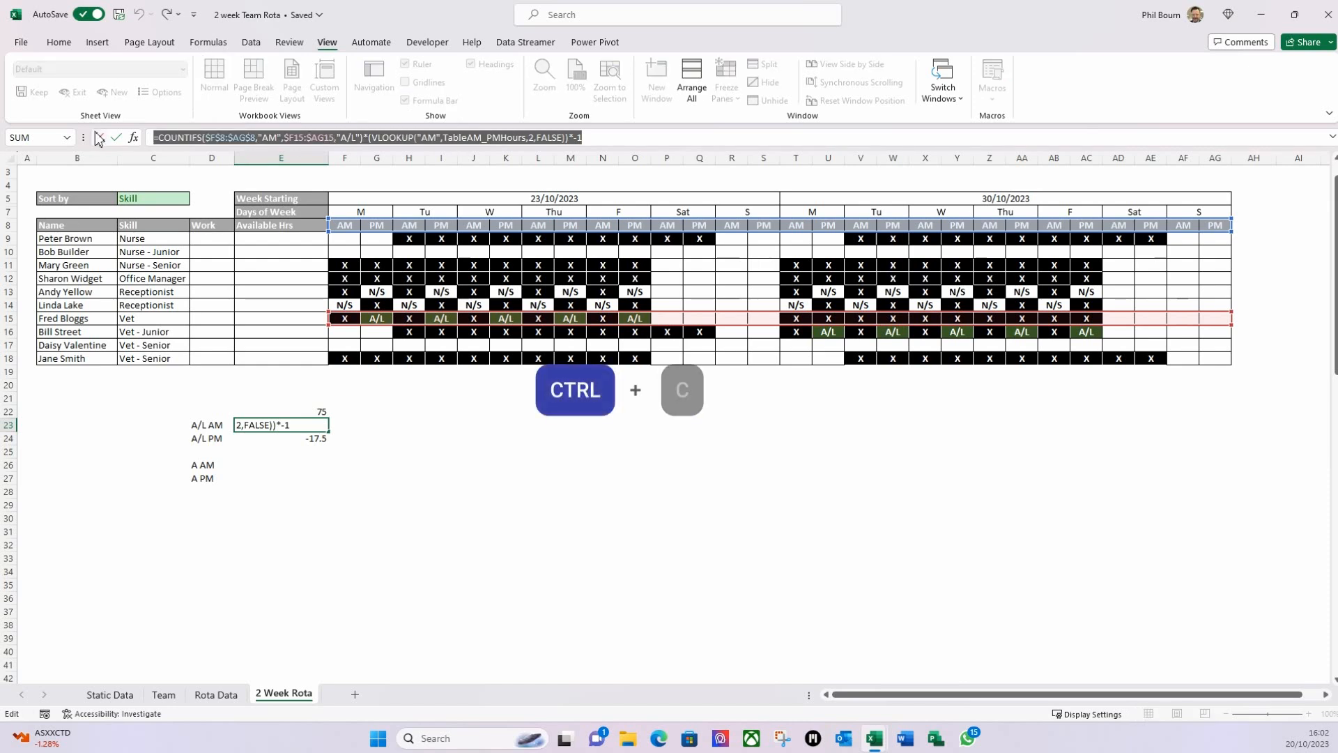
pyautogui.click(99, 137)
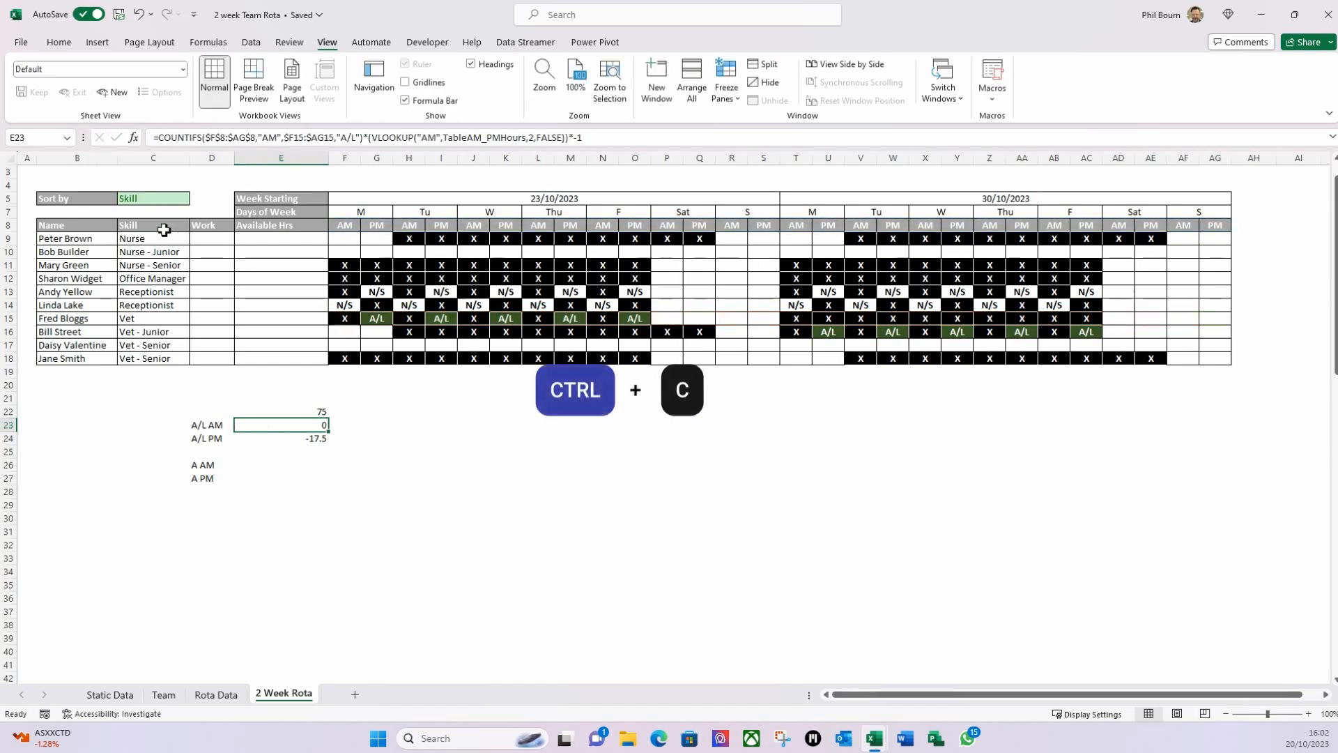
pyautogui.click(310, 463)
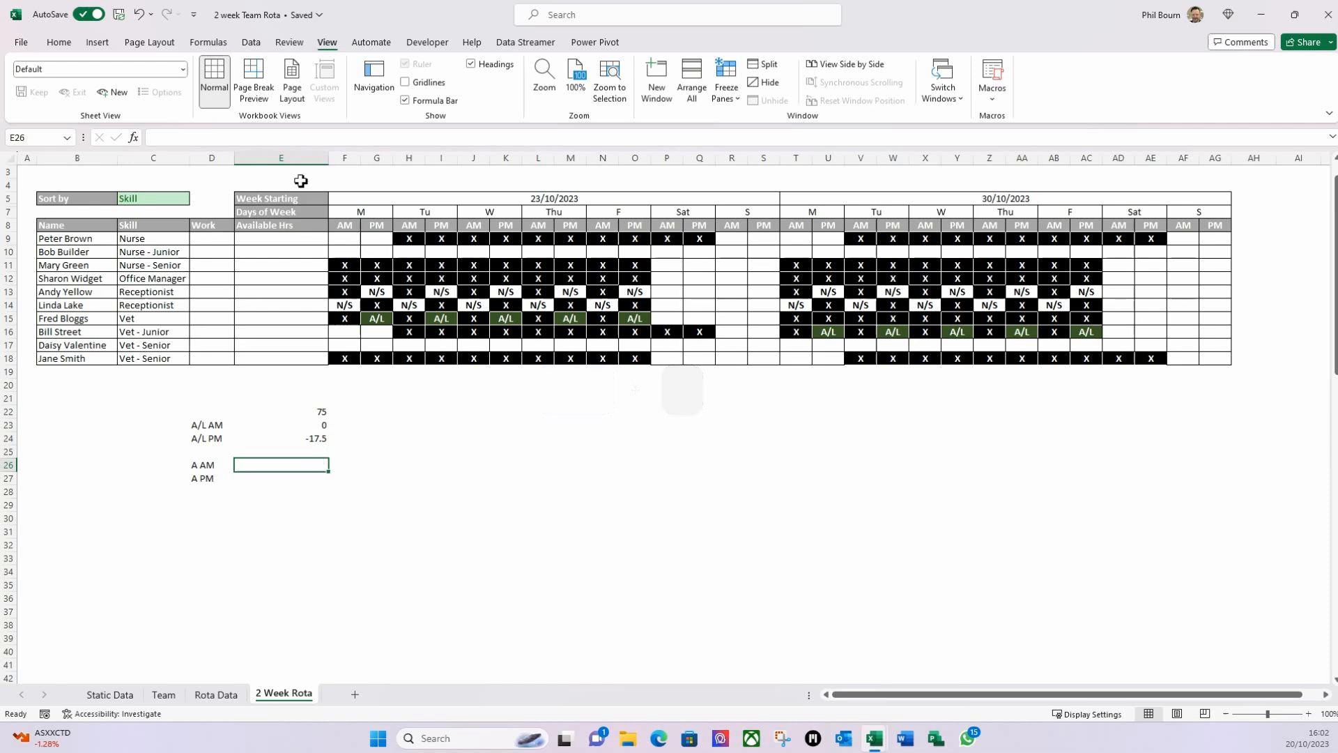
pyautogui.click(276, 143)
pyautogui.hotkey('ctrl', 'v')
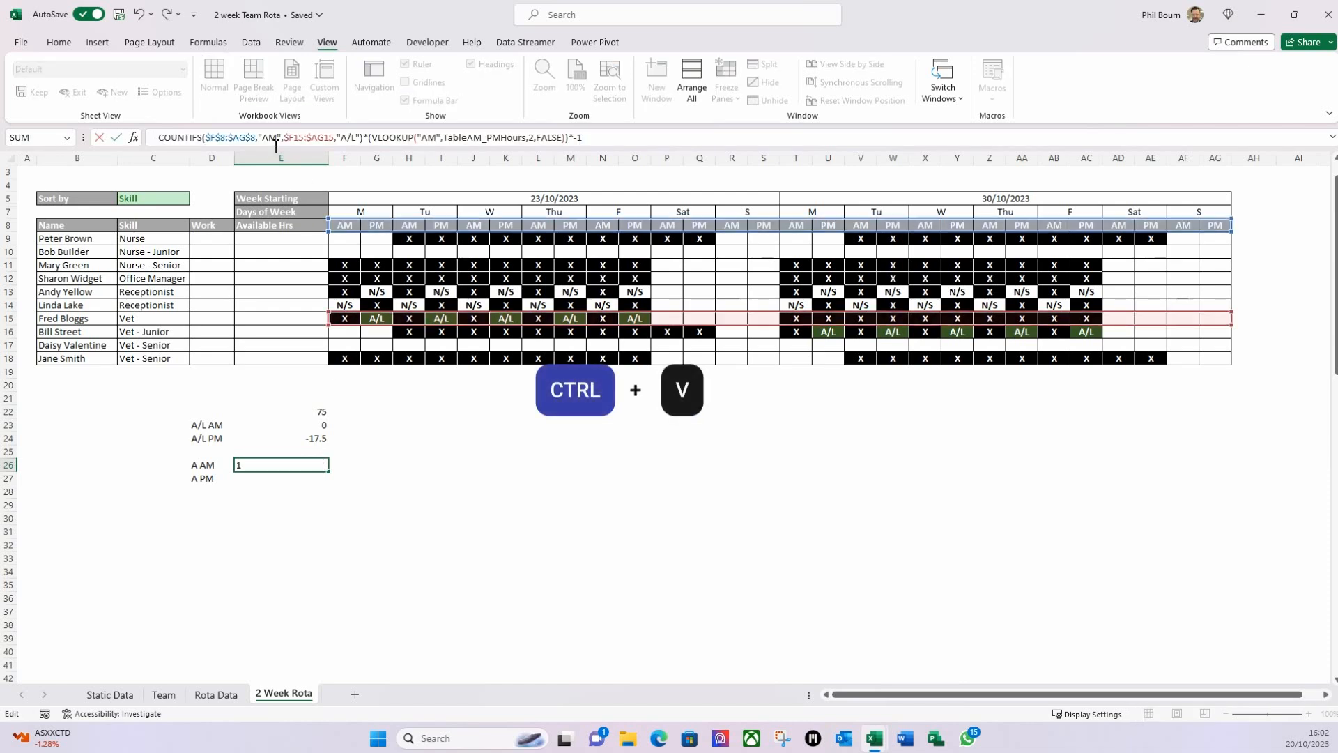
pyautogui.press('Return')
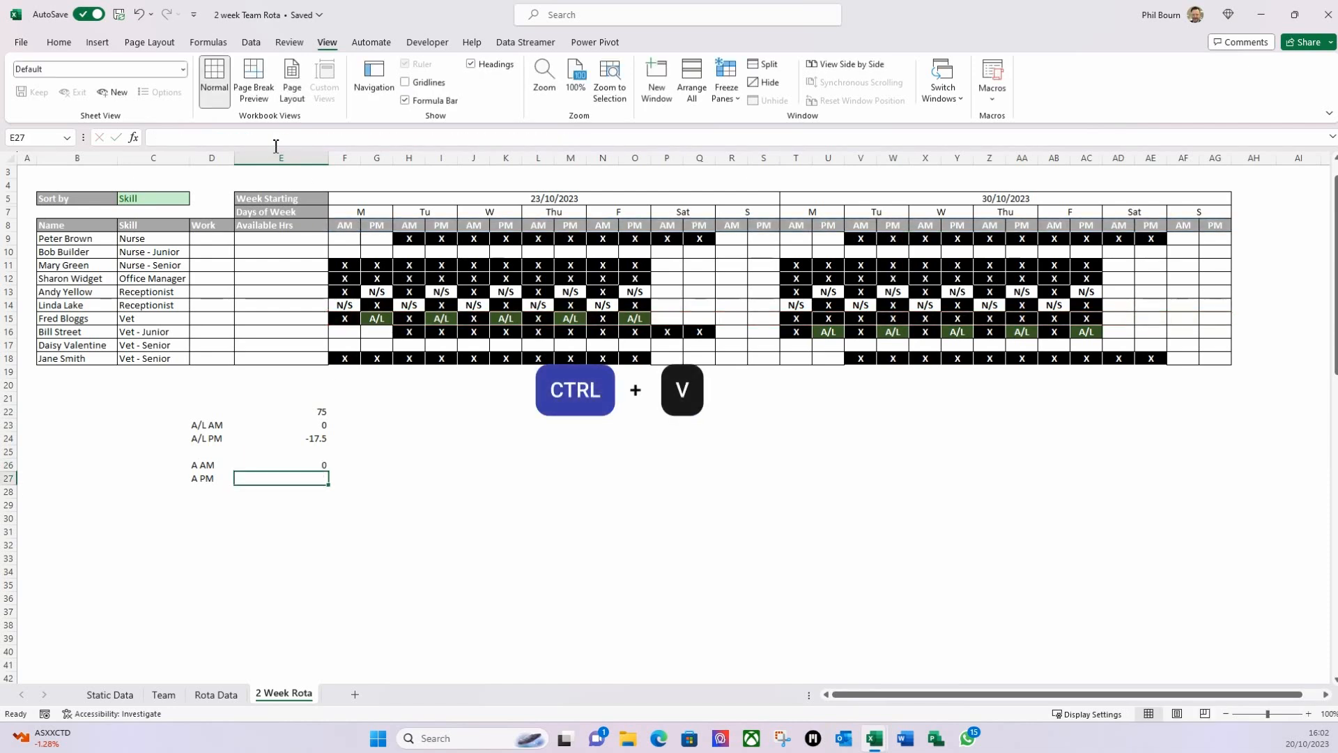
# Step: Copy the full A/L PM formula text from E24 into the A PM cell E27, and select the A AM formula in E26
pyautogui.click(319, 440)
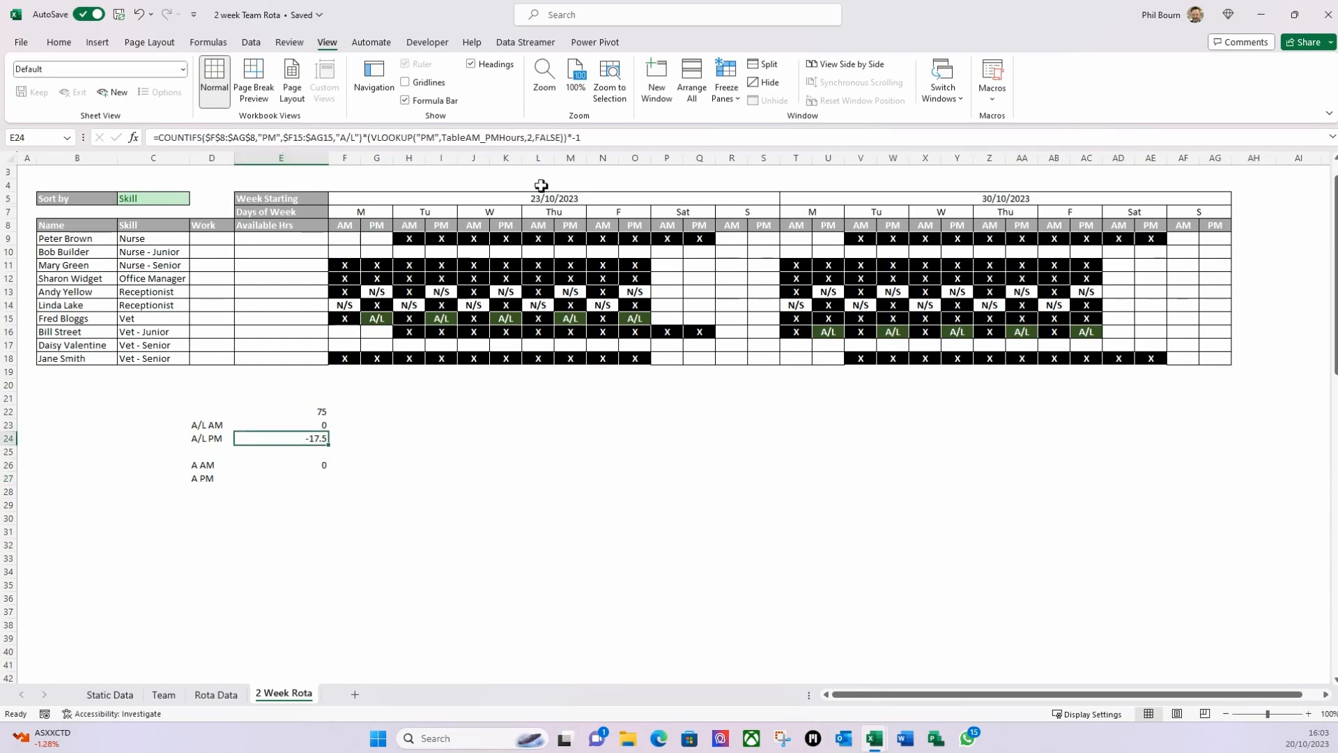
pyautogui.moveTo(593, 137); pyautogui.dragTo(135, 168)
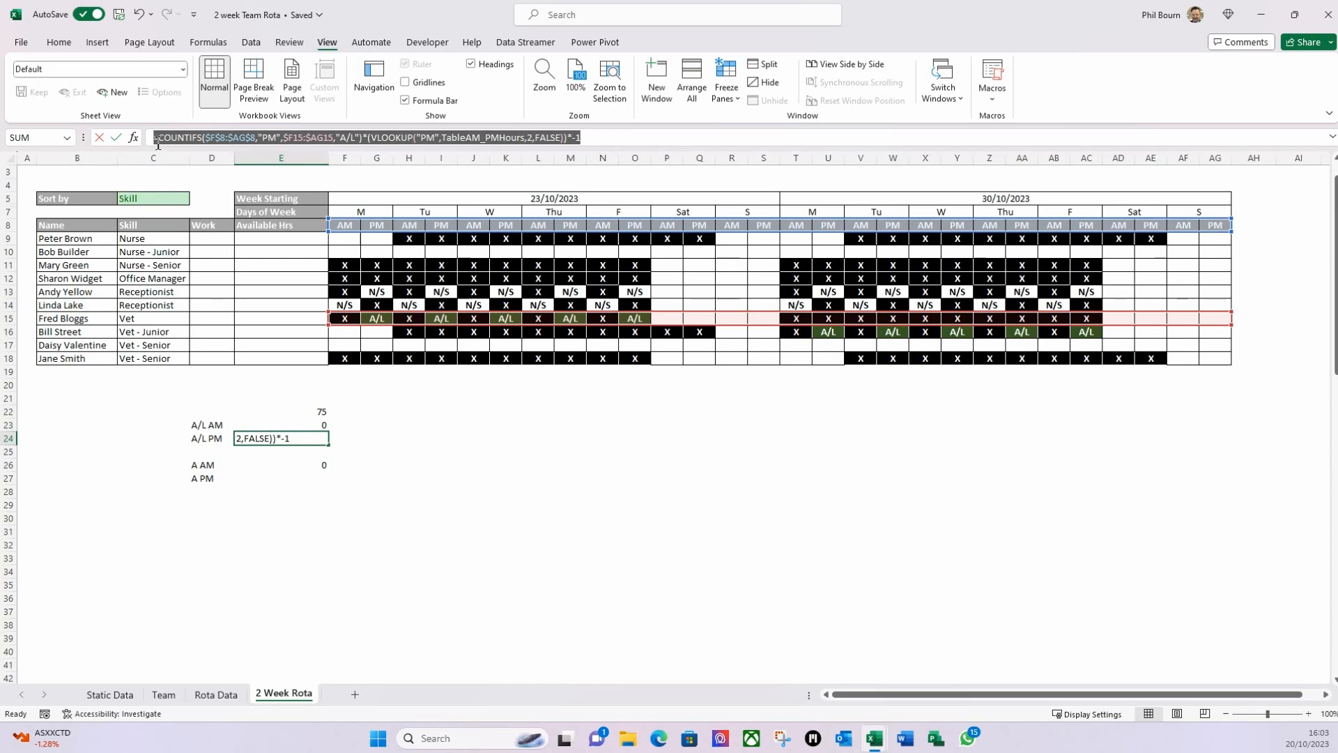
pyautogui.hotkey('ctrl', 'c')
pyautogui.press('Escape')
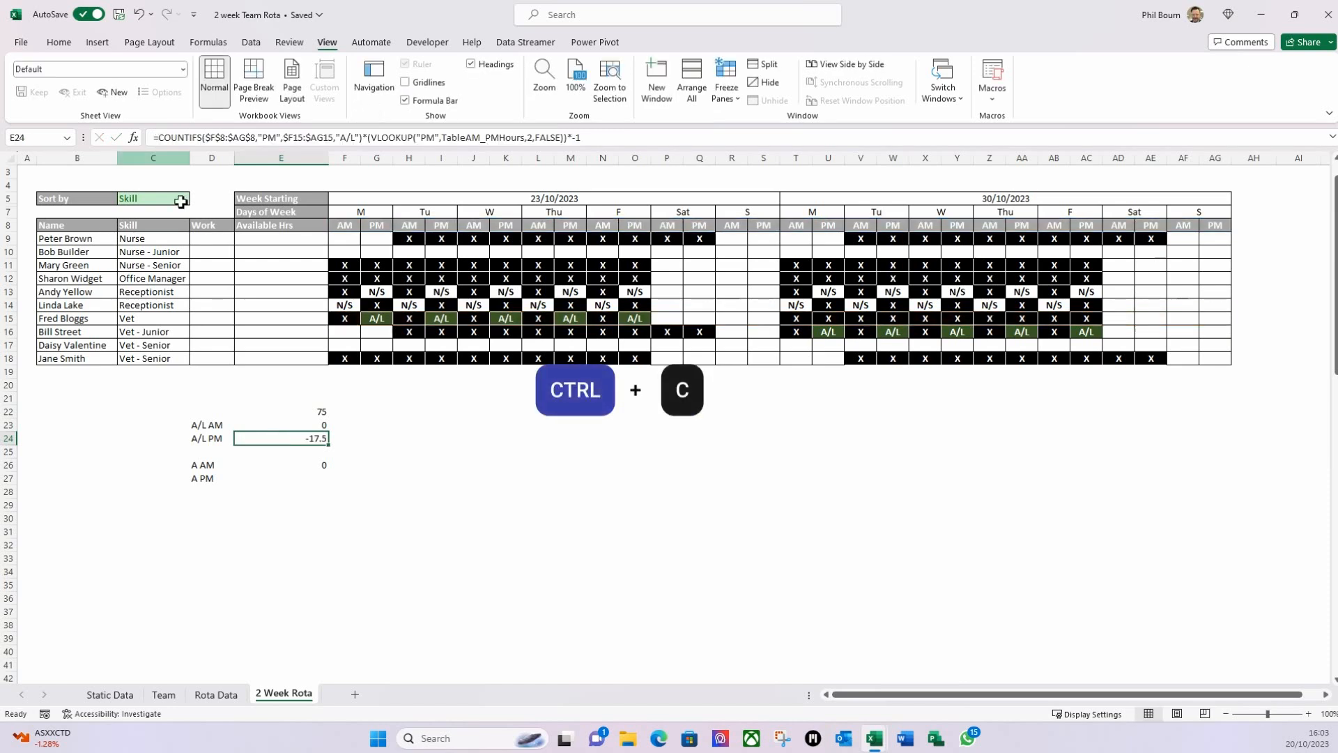
pyautogui.click(322, 477)
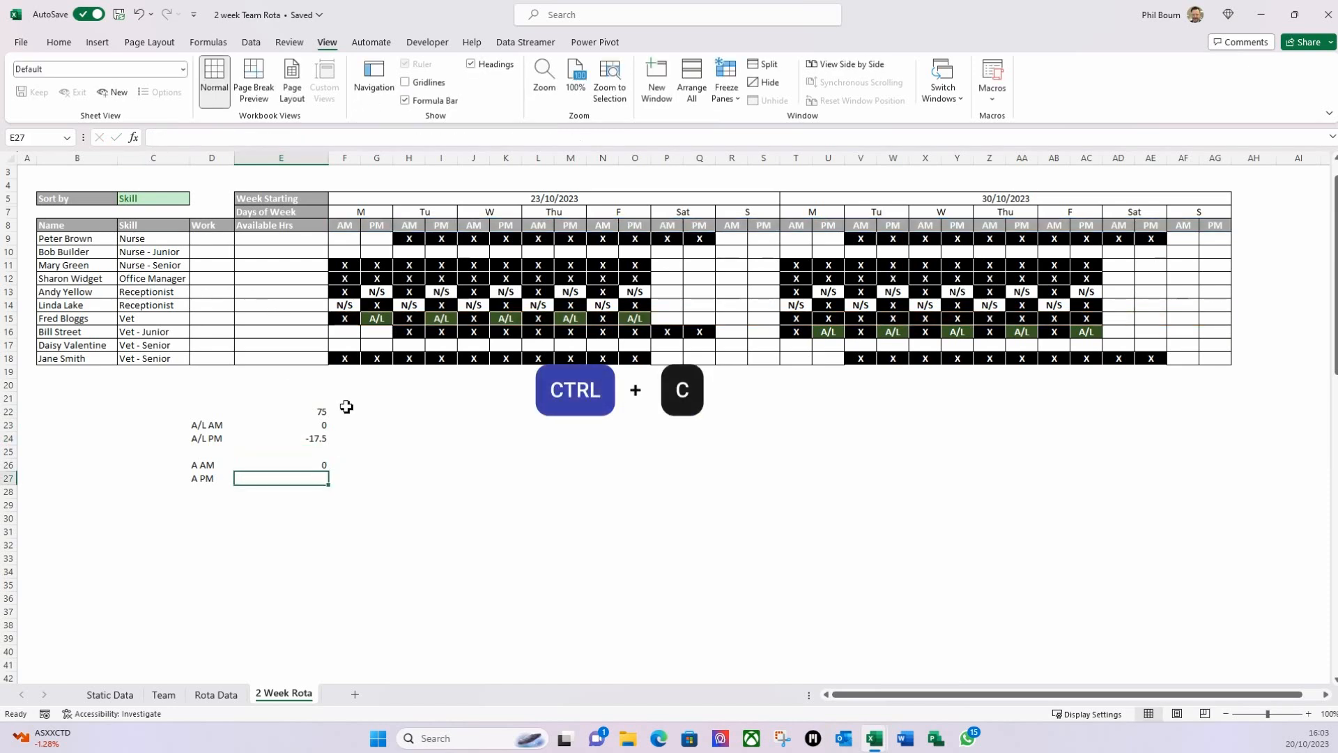
pyautogui.click(253, 145)
pyautogui.hotkey('ctrl', 'v')
pyautogui.press('Return')
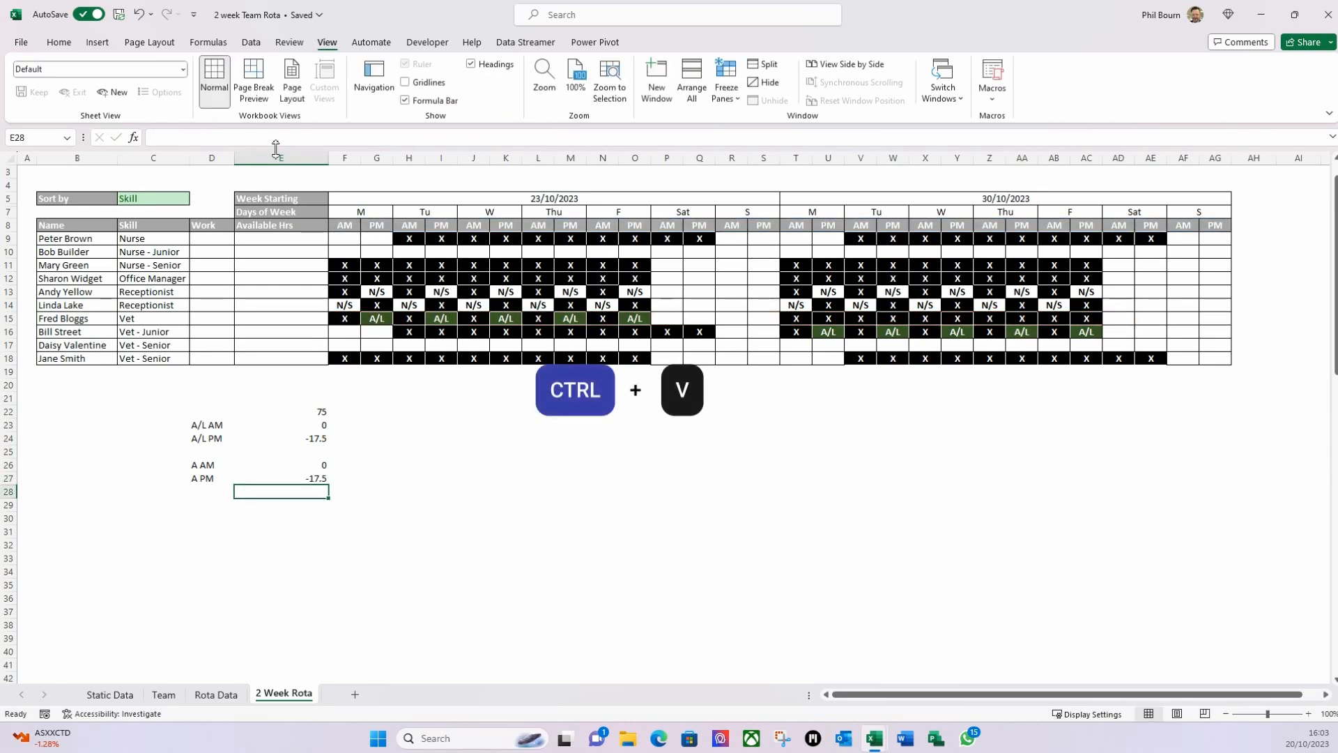
pyautogui.click(308, 466)
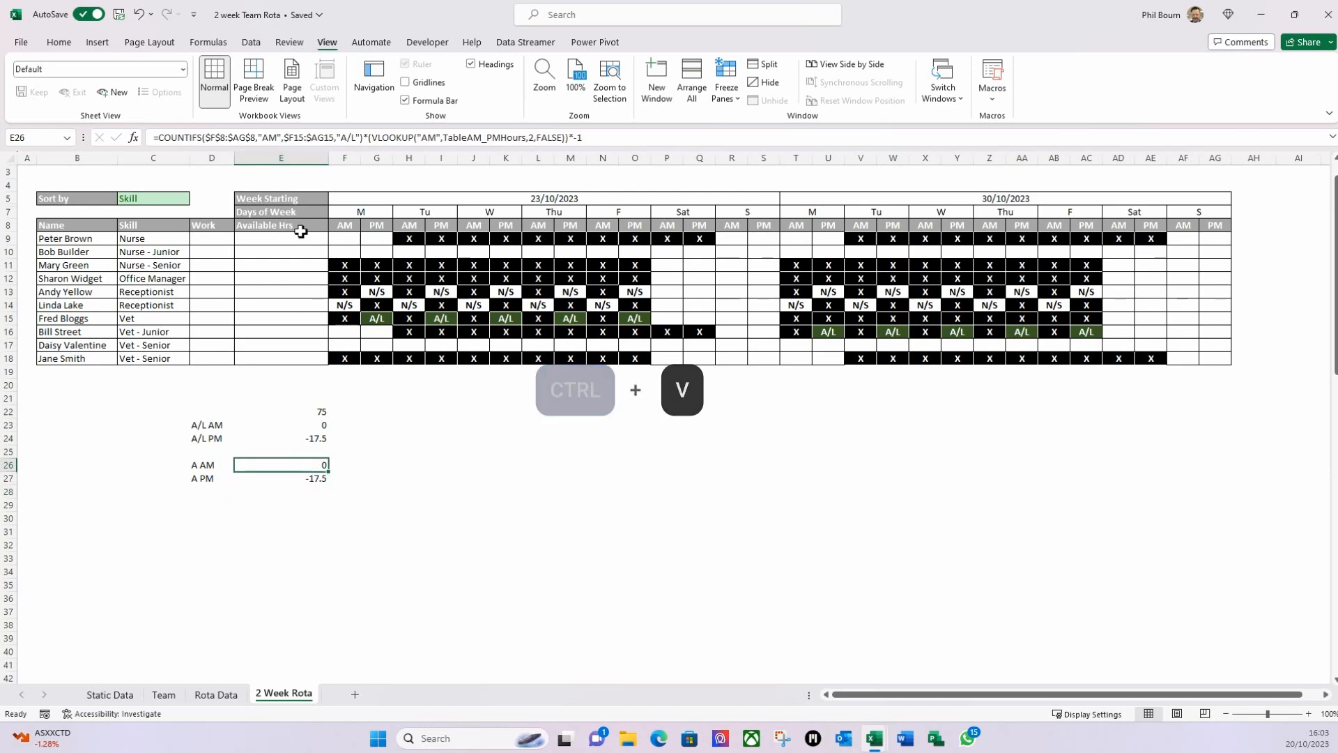
# Step: Change the leave criterion from "A/L" to "A" in the COUNTIFS formulas for A AM (E26) and A PM (E27)
pyautogui.click(357, 137)
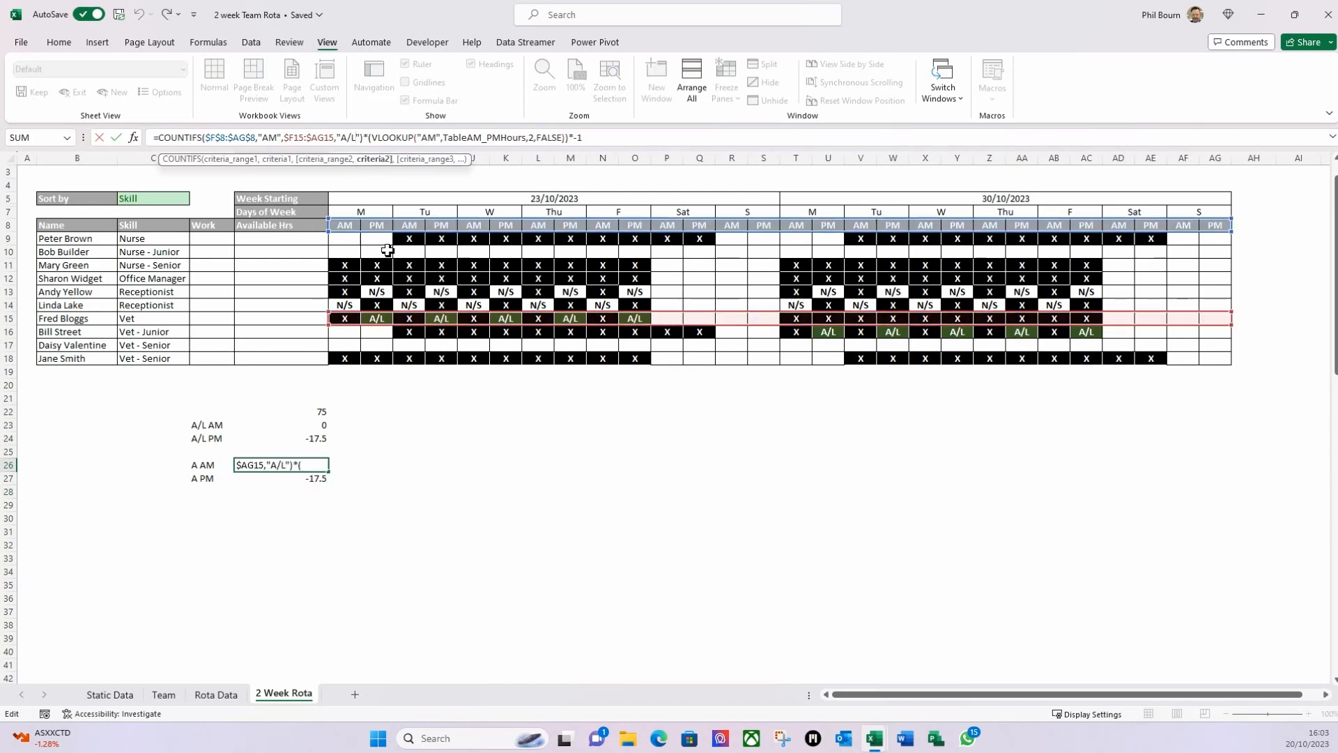
pyautogui.press('BackSpace')
pyautogui.press('BackSpace')
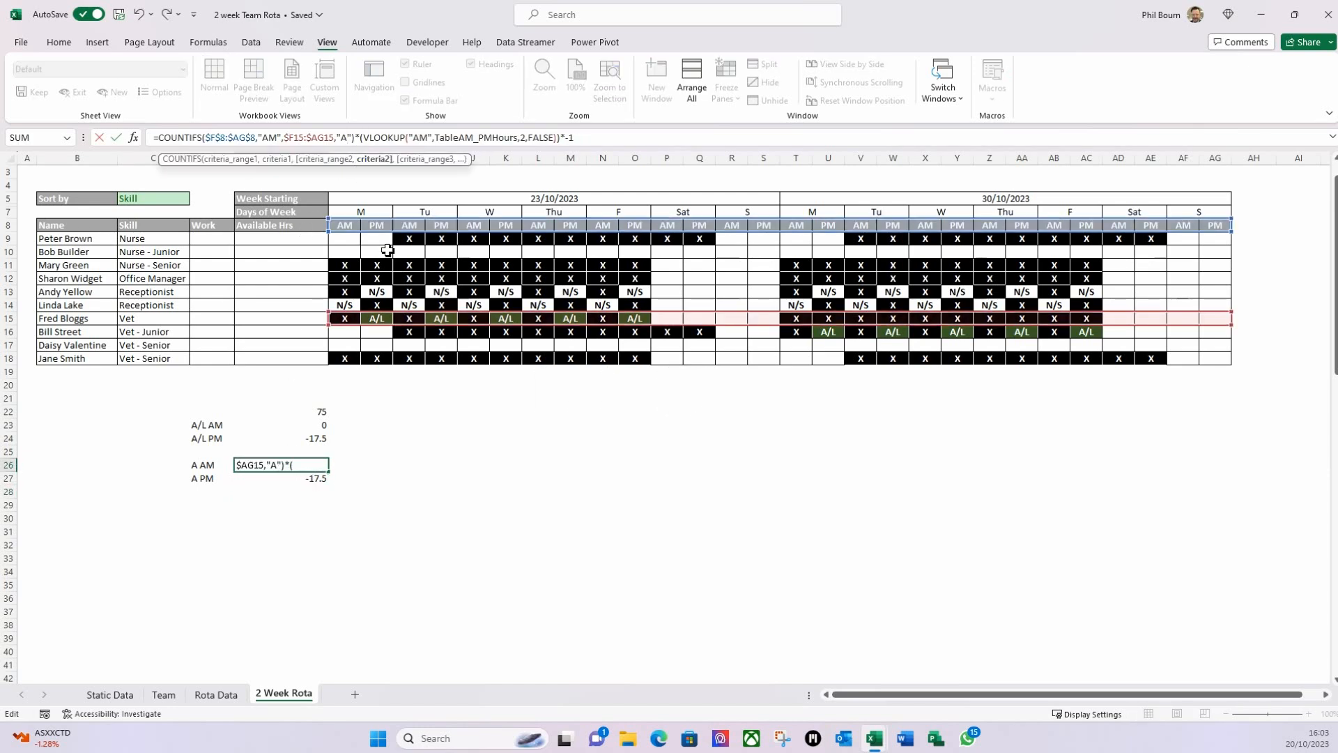
pyautogui.press('Return')
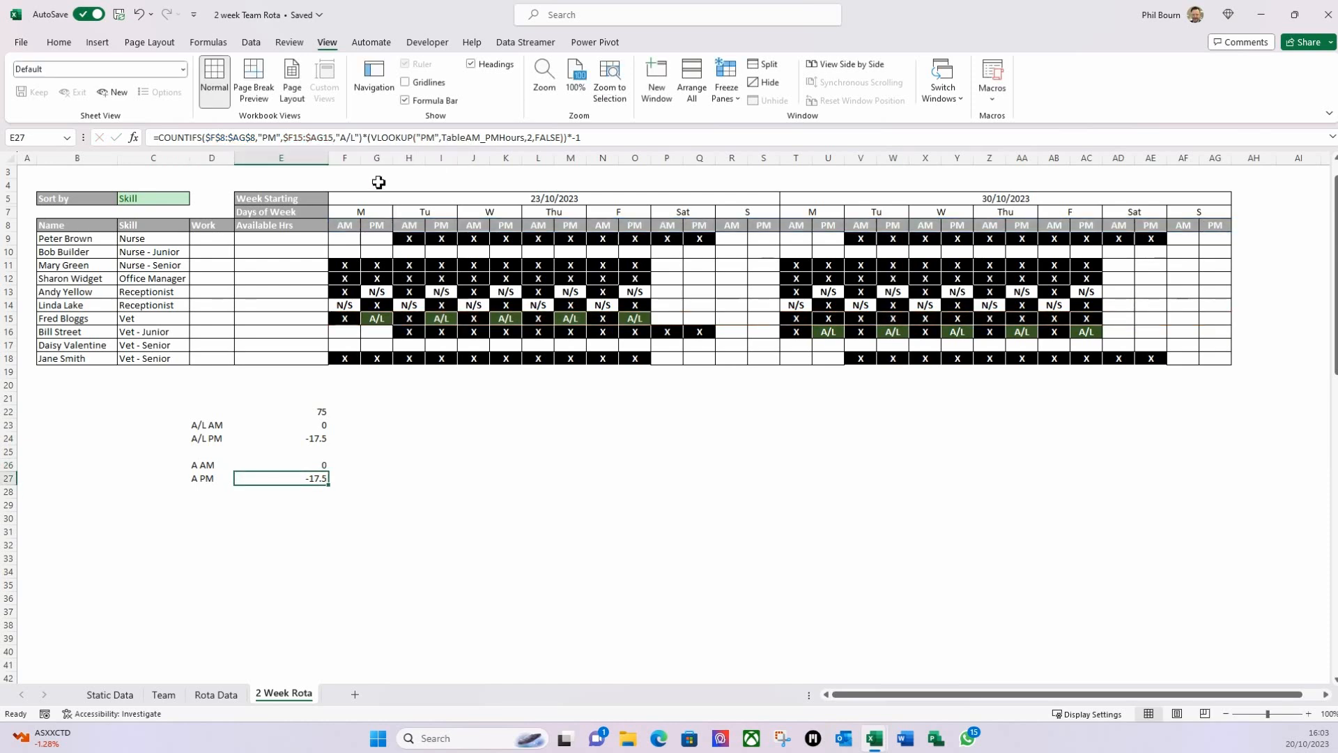
pyautogui.click(359, 139)
pyautogui.press('BackSpace')
pyautogui.press('BackSpace')
pyautogui.press('Return')
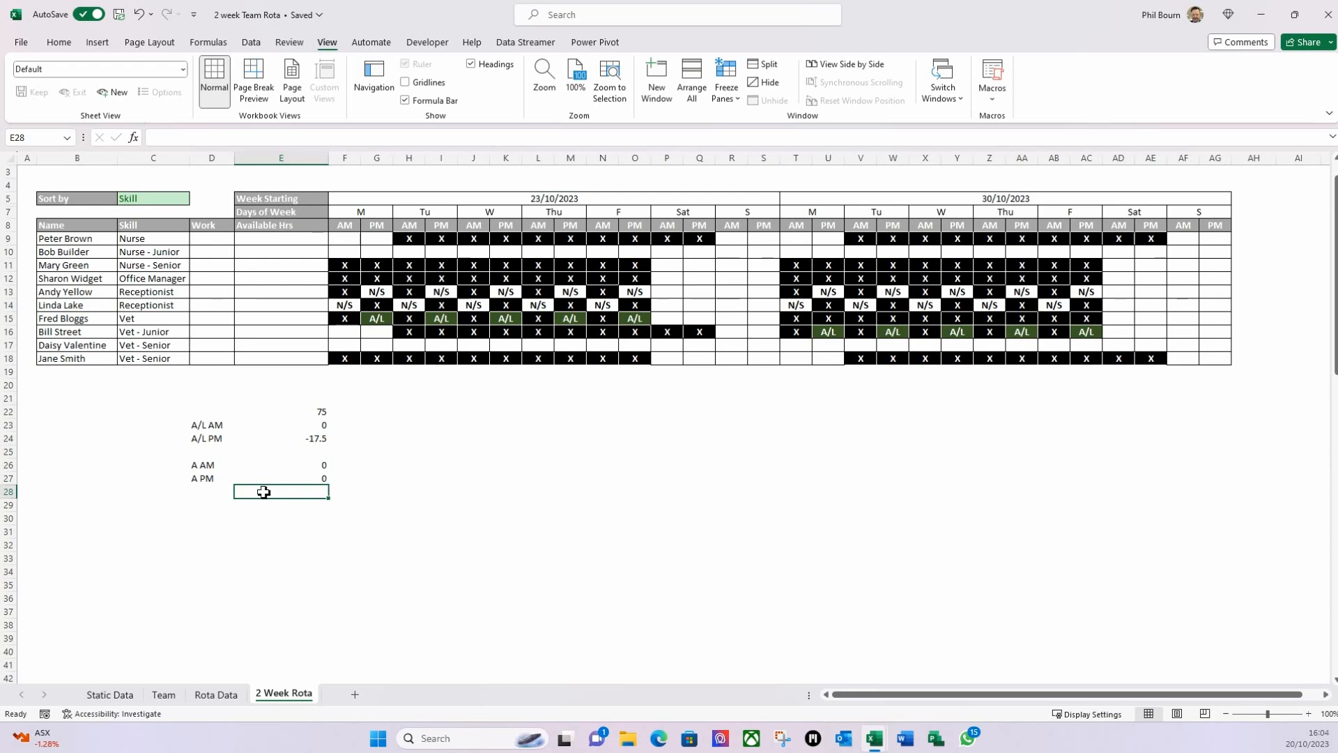
# Step: Copy the A AM and A PM labels from D26:D27 into D29:D30
pyautogui.moveTo(207, 466); pyautogui.dragTo(209, 478)
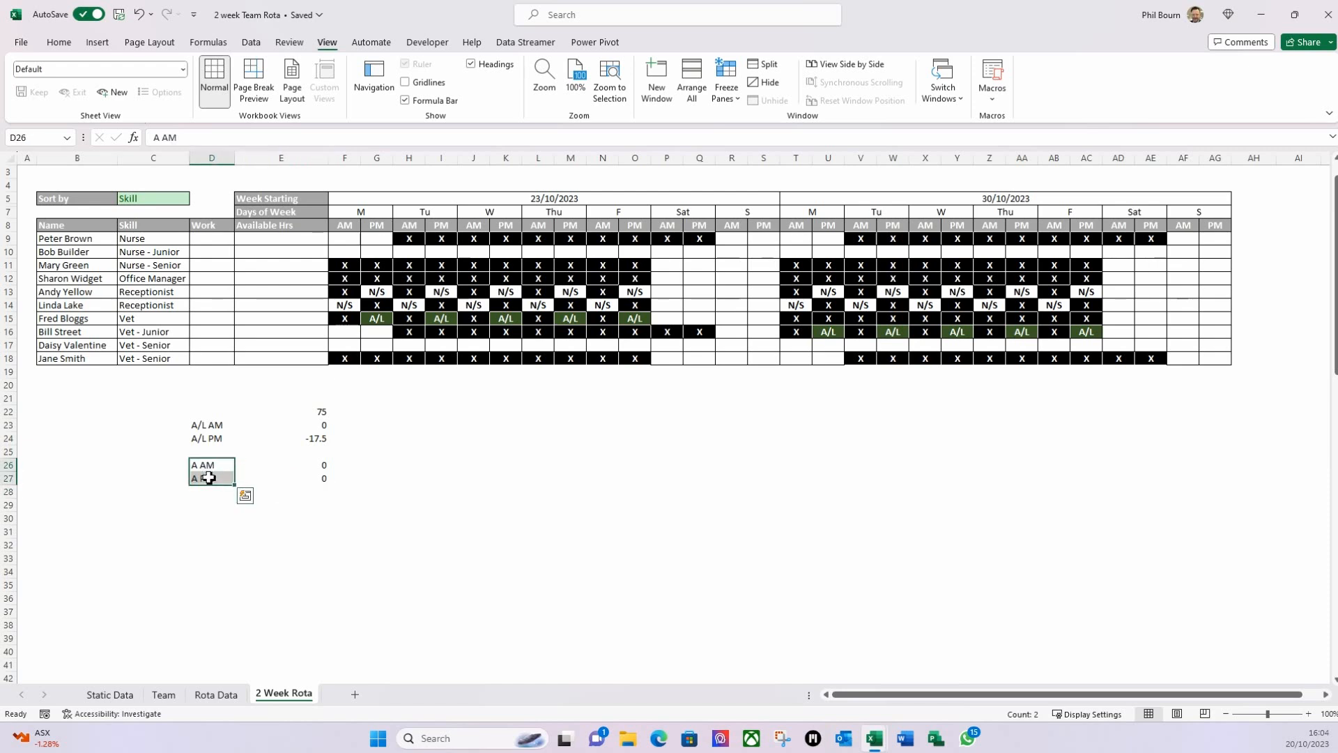
pyautogui.hotkey('ctrl', 'c')
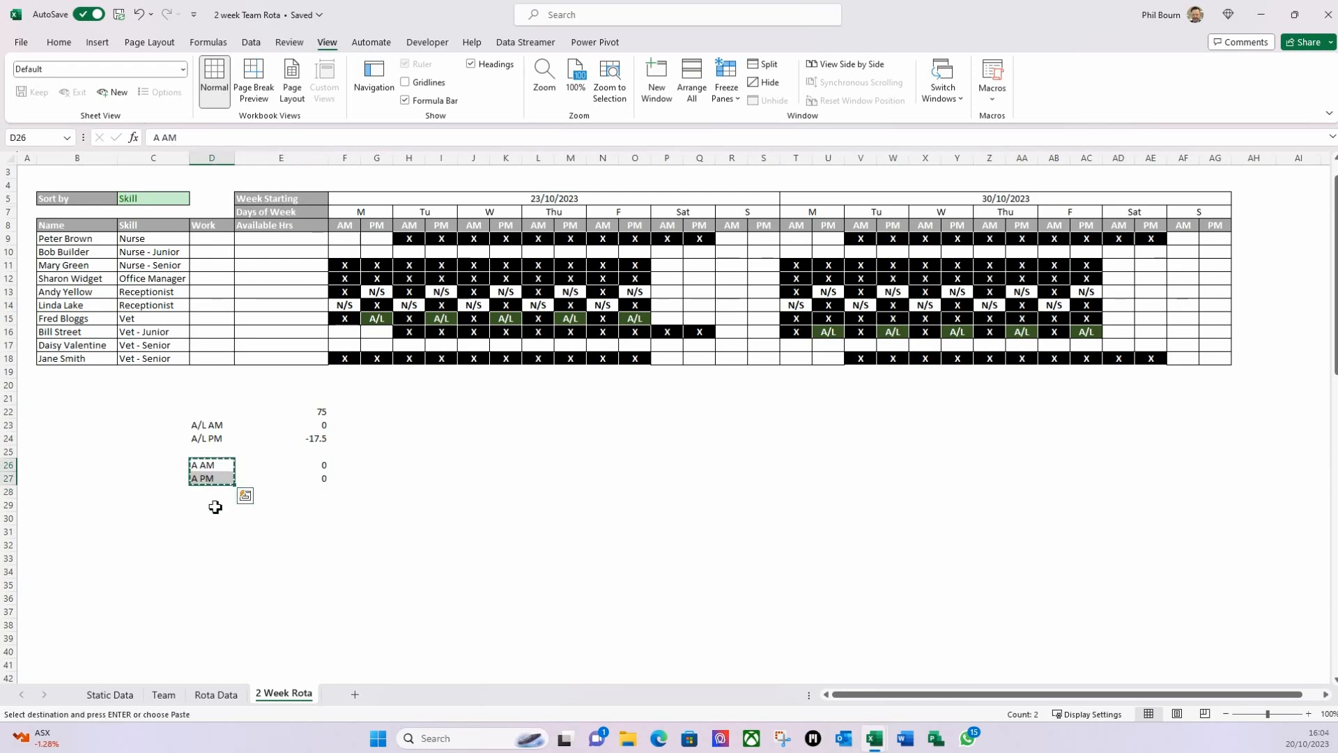
pyautogui.click(209, 505)
pyautogui.hotkey('ctrl', 'v')
# Step: Rename the copied labels to "OOO AM" in D29 and "OOO PM" in D30
pyautogui.click(208, 509)
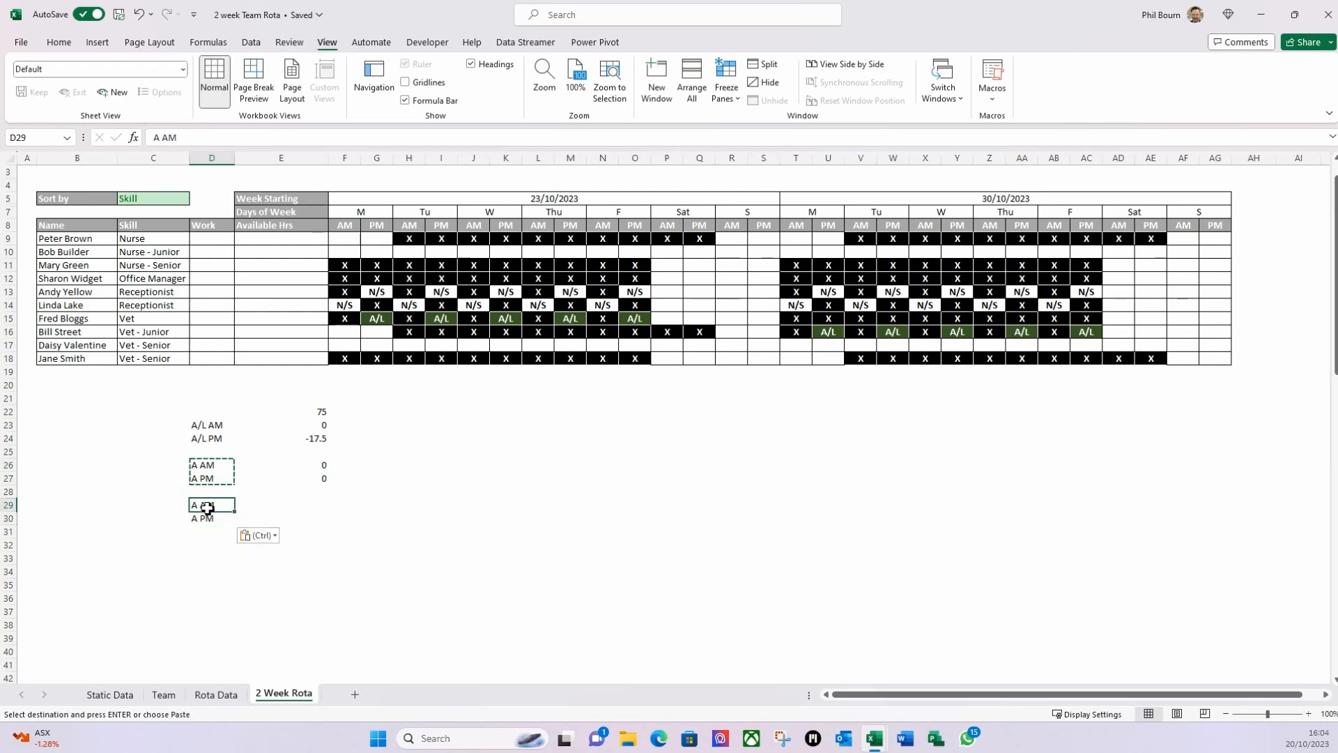
pyautogui.click(162, 138)
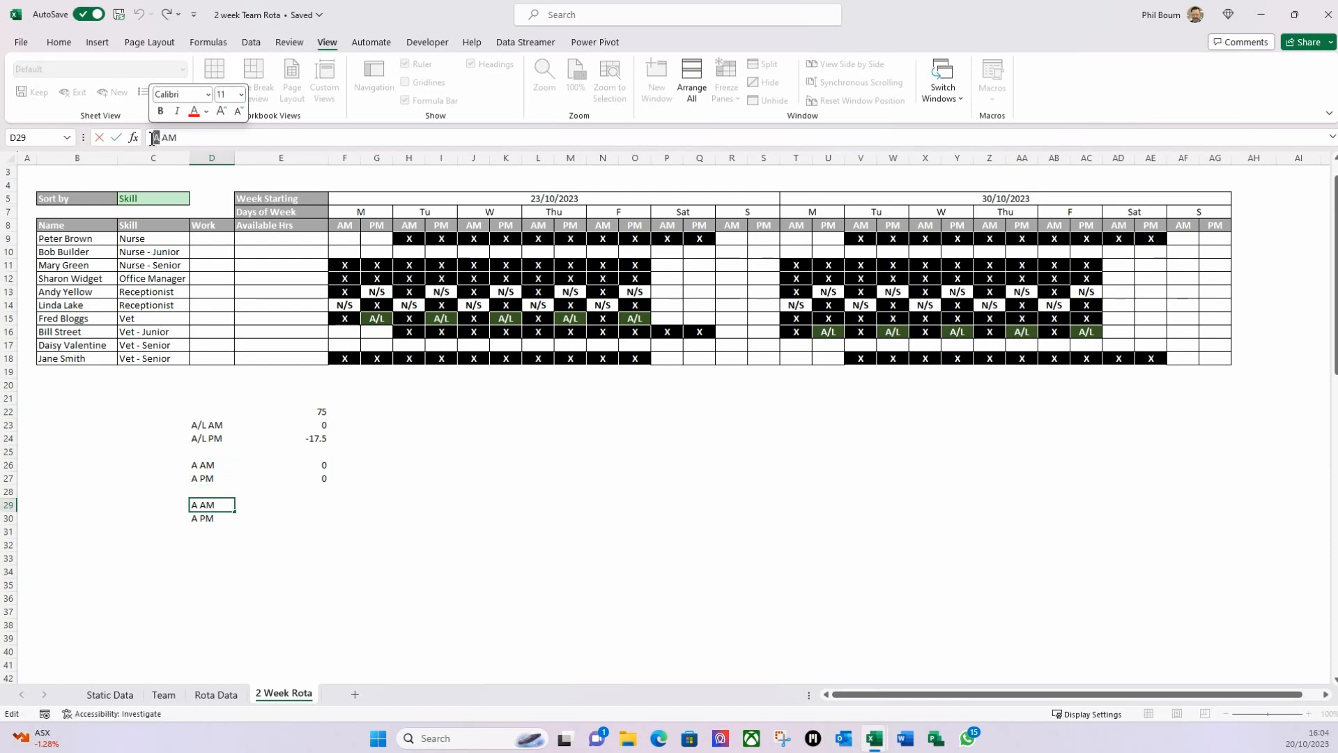
pyautogui.write('OOO')
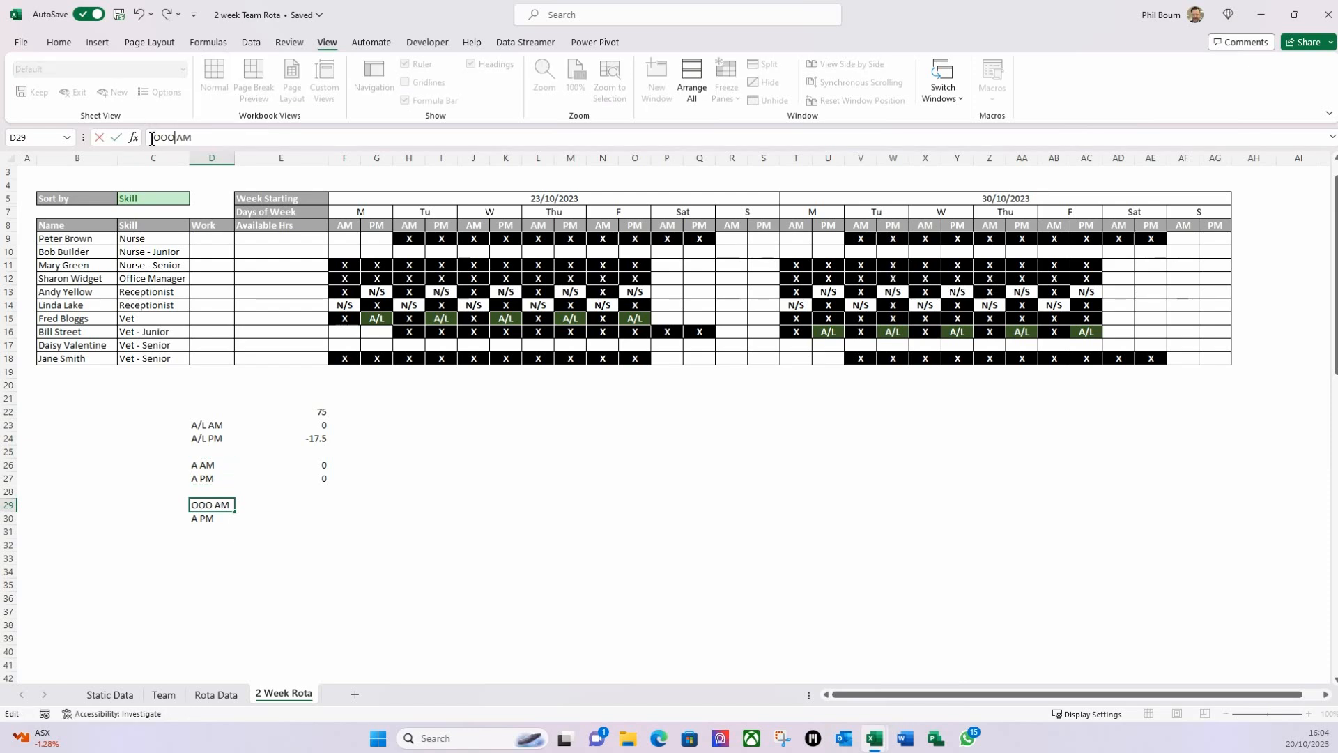
pyautogui.press('Return')
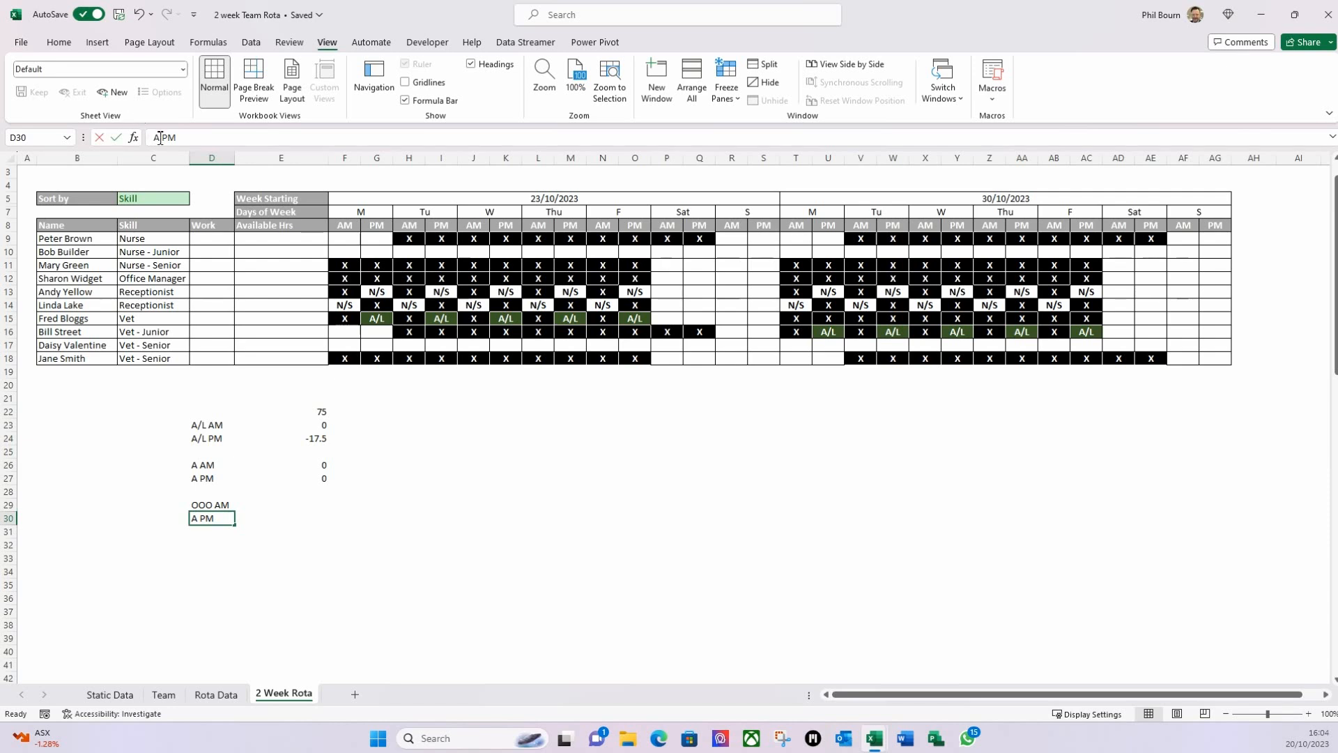
pyautogui.doubleClick(156, 137)
pyautogui.write('OOO')
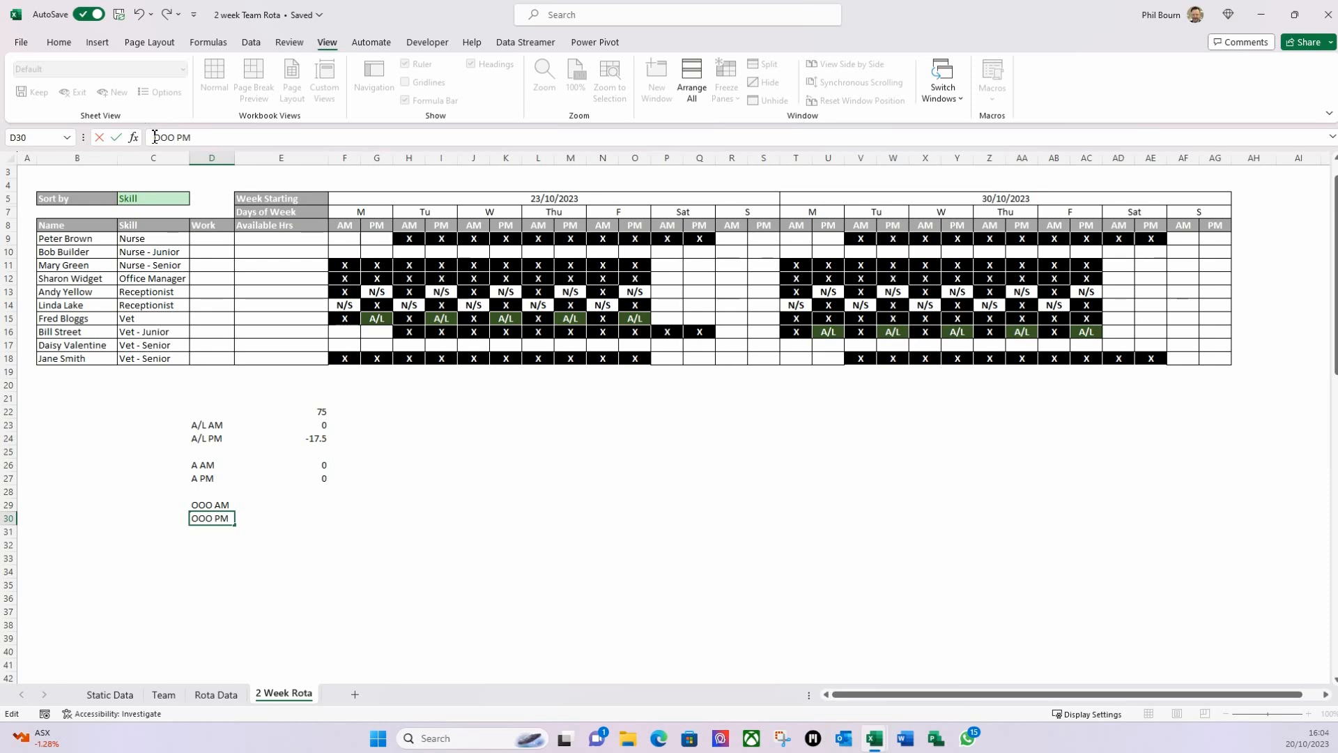
pyautogui.press('Return')
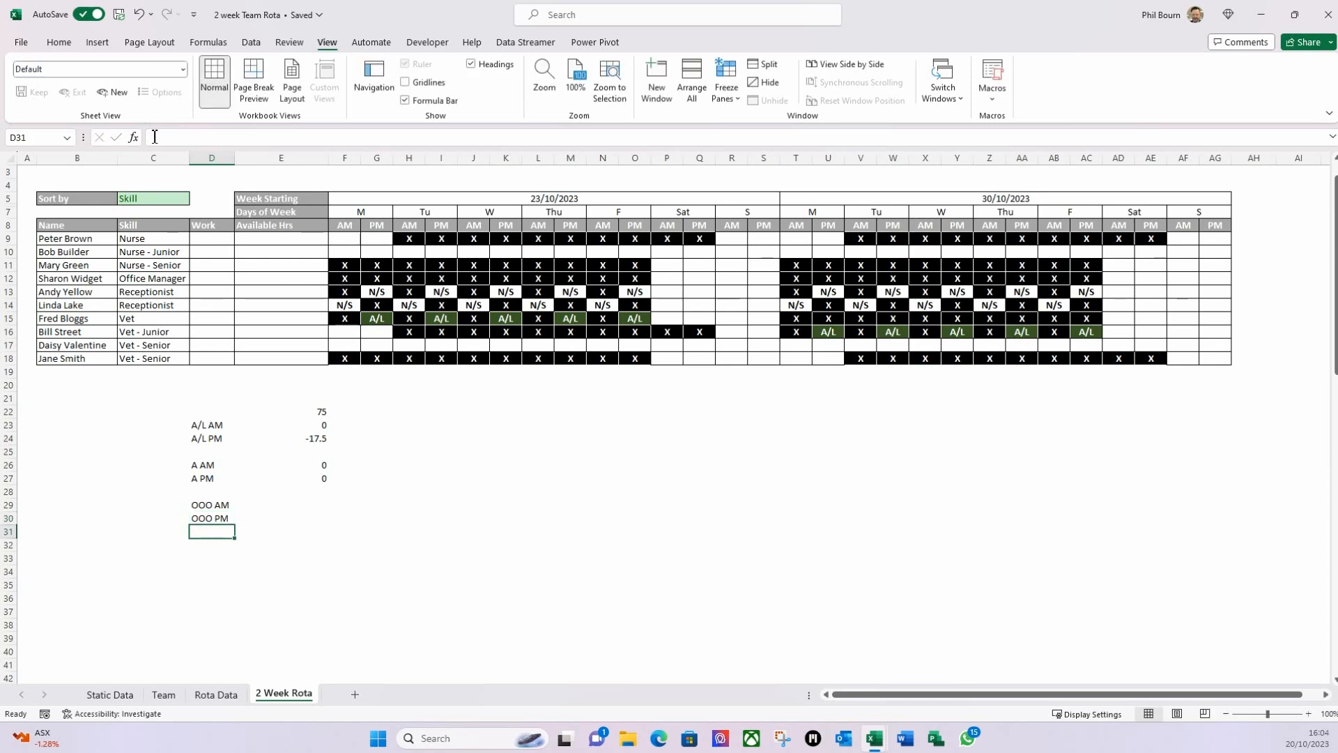
# Step: Copy the full A AM formula text from E26 into the OOO AM cell E29, keeping its references unchanged
pyautogui.click(319, 467)
pyautogui.click(591, 139)
pyautogui.moveTo(591, 140); pyautogui.dragTo(122, 138)
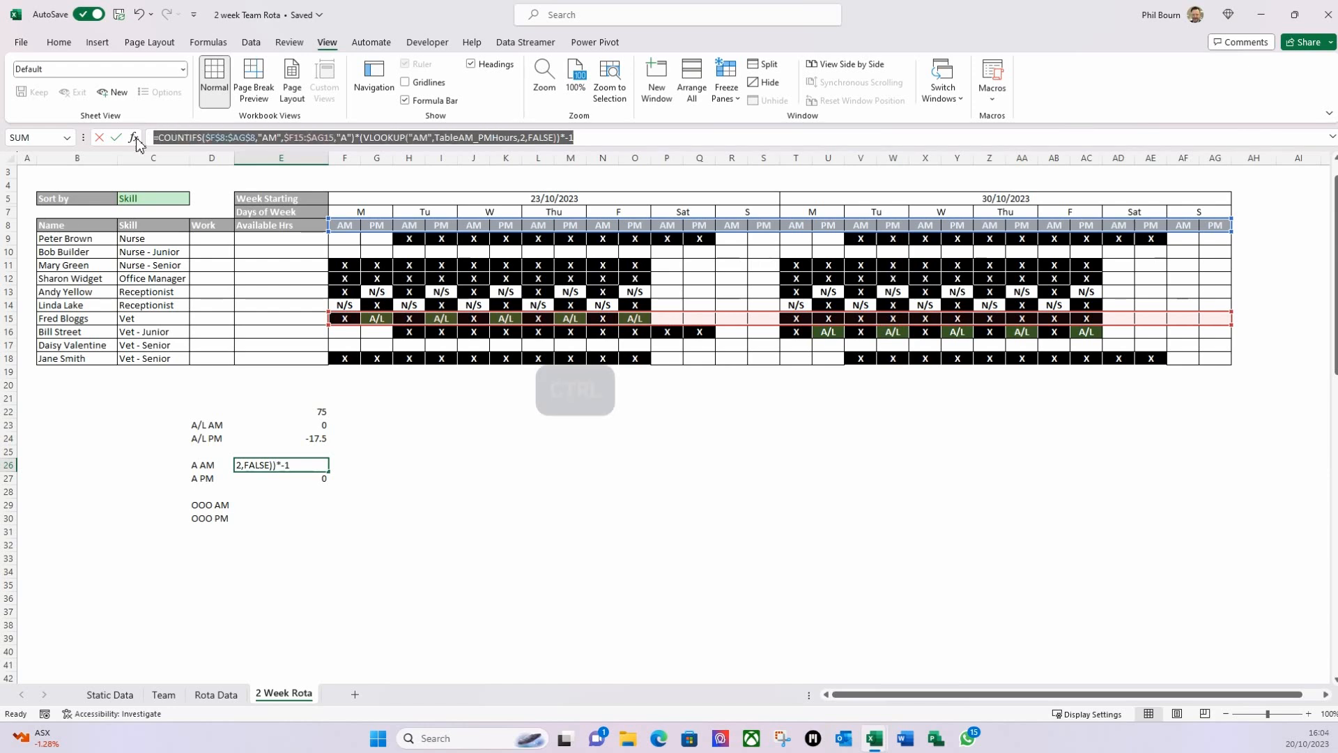
pyautogui.hotkey('ctrl', 'c')
pyautogui.click(122, 139)
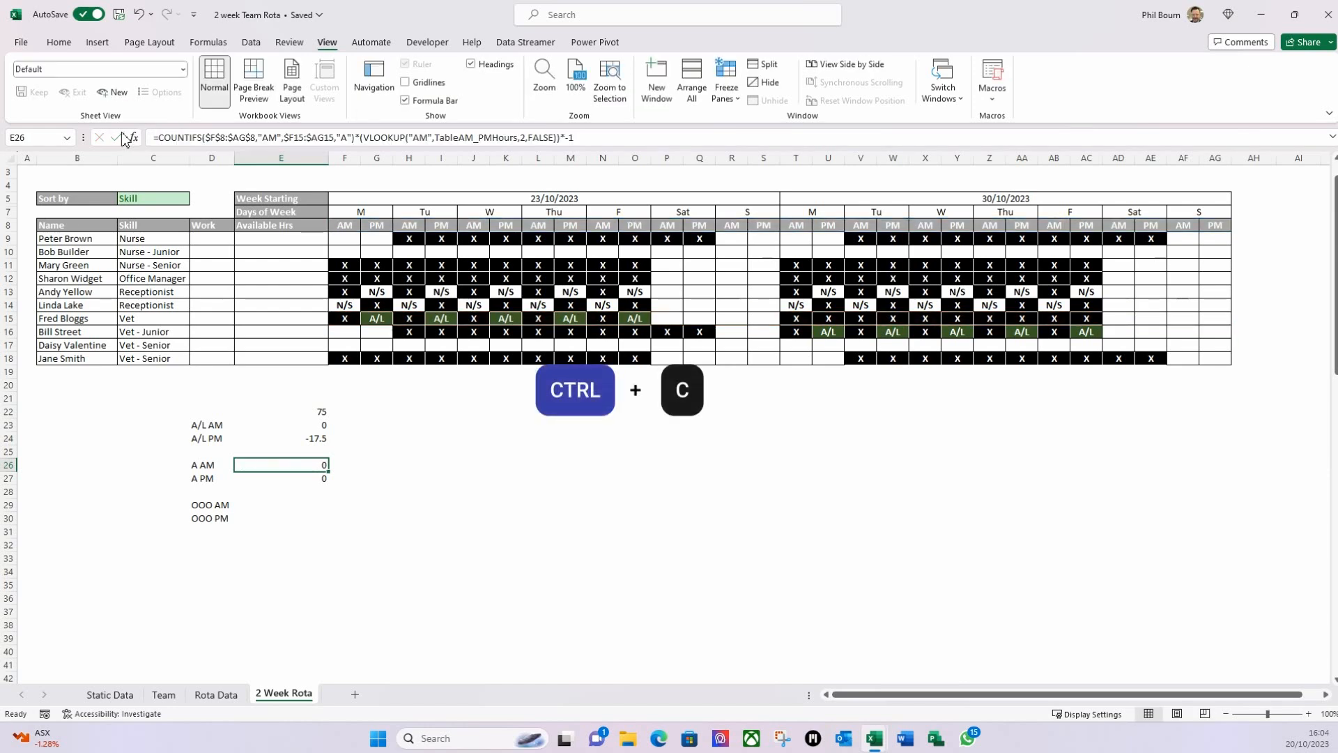
pyautogui.click(321, 503)
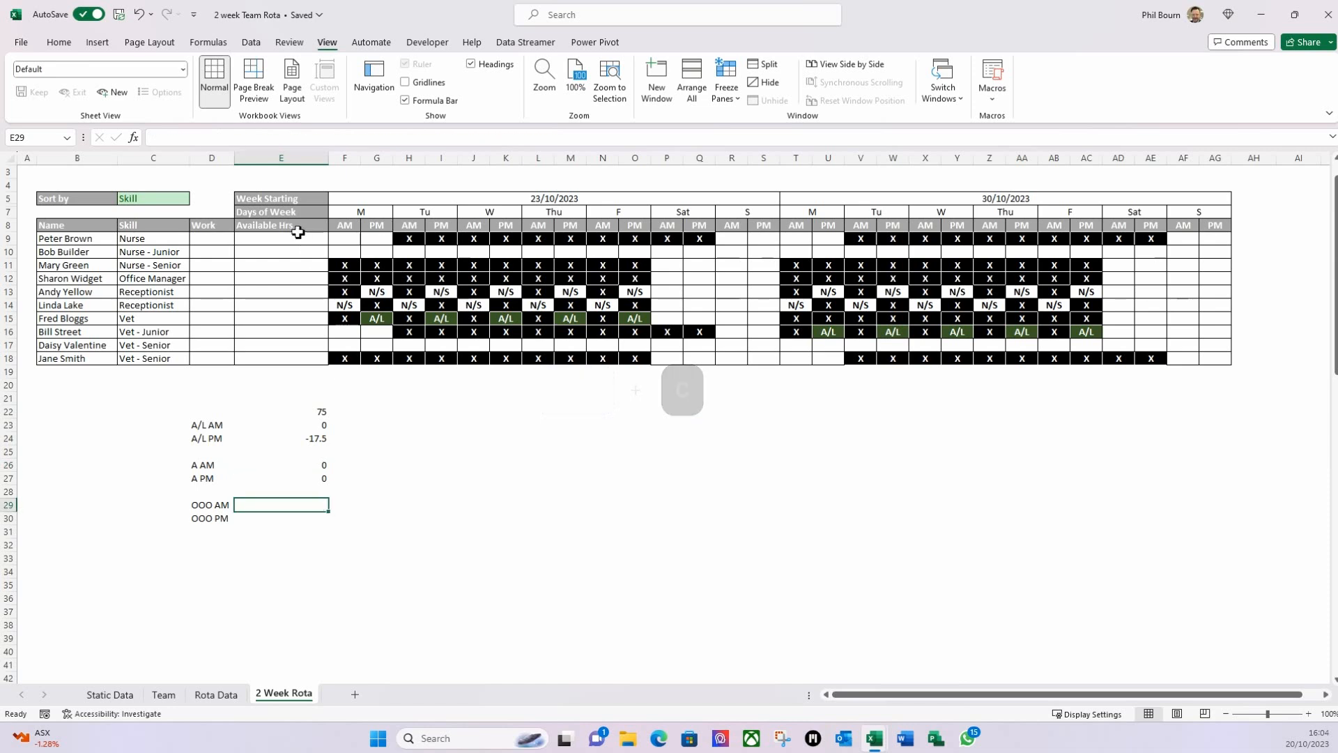
pyautogui.click(273, 136)
pyautogui.hotkey('ctrl', 'v')
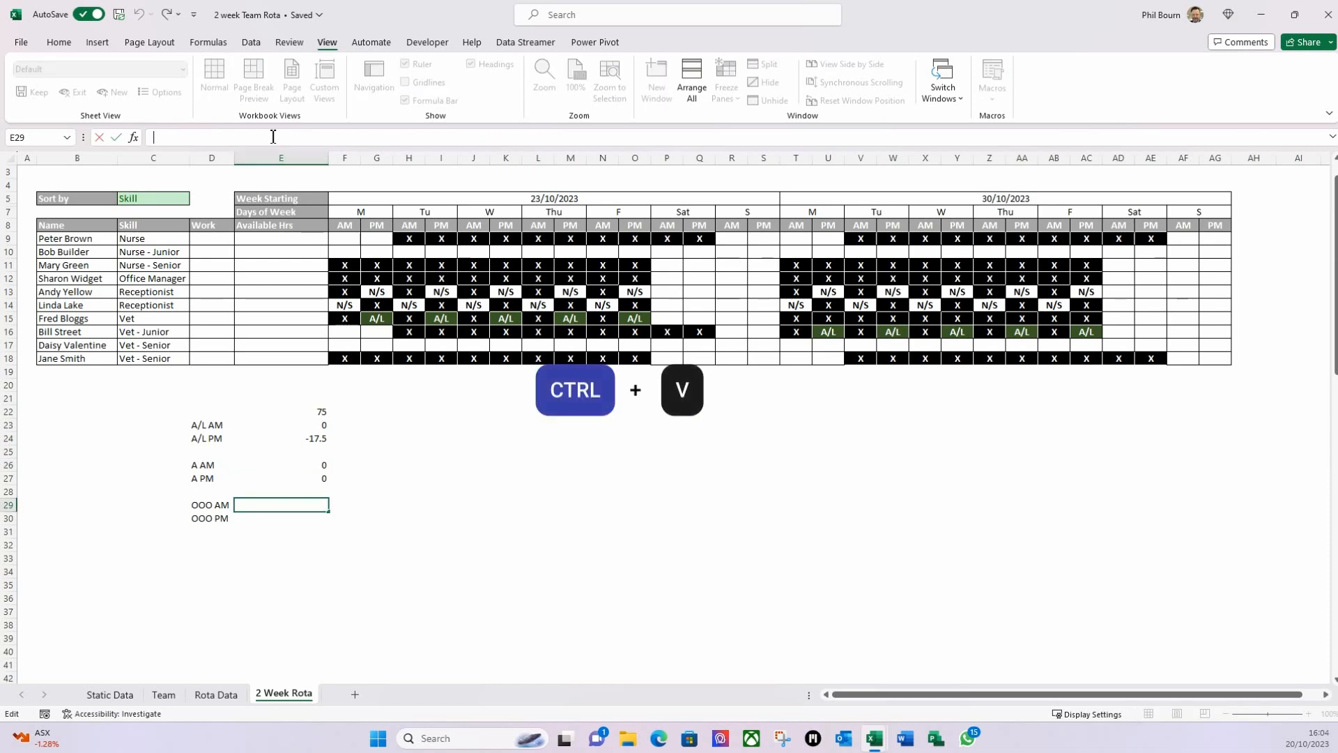
# Step: Replace the "A" criterion with "OOO" in the OOO AM formula in E29
pyautogui.click(348, 138)
pyautogui.press('BackSpace')
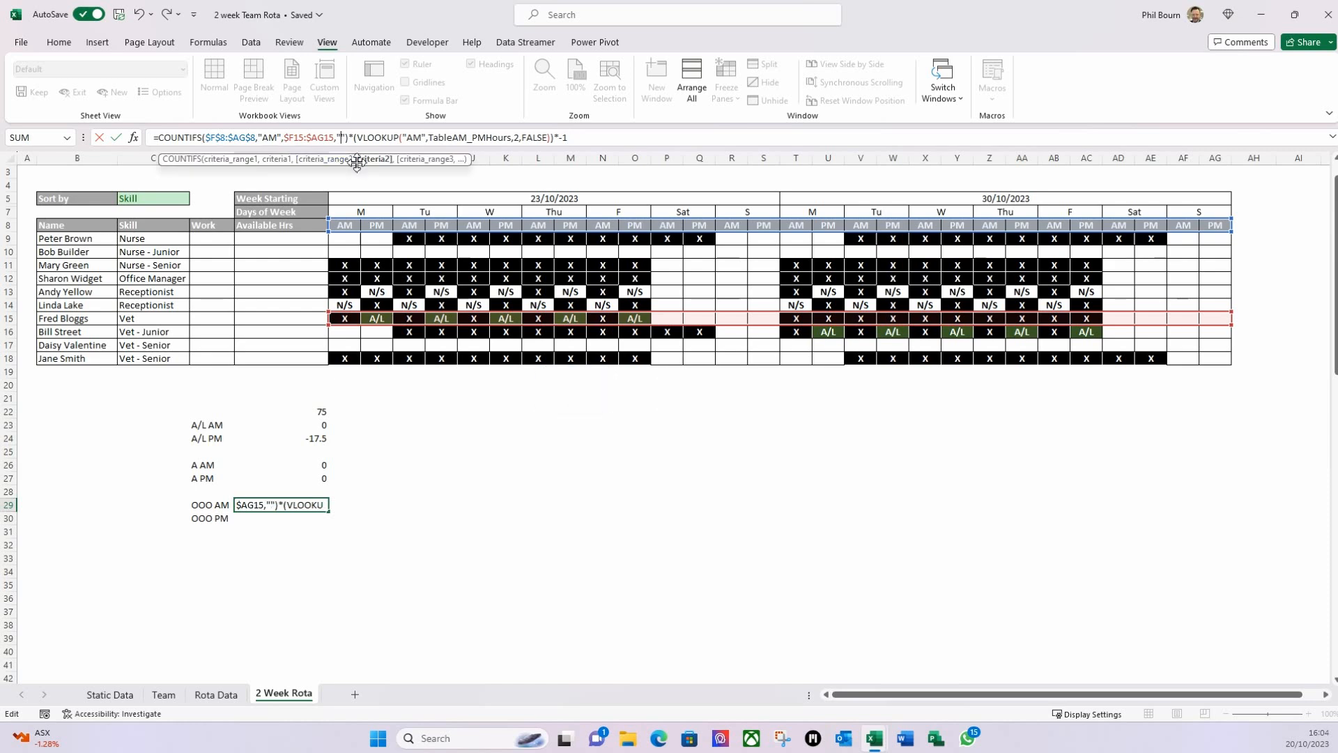
pyautogui.write('OOO')
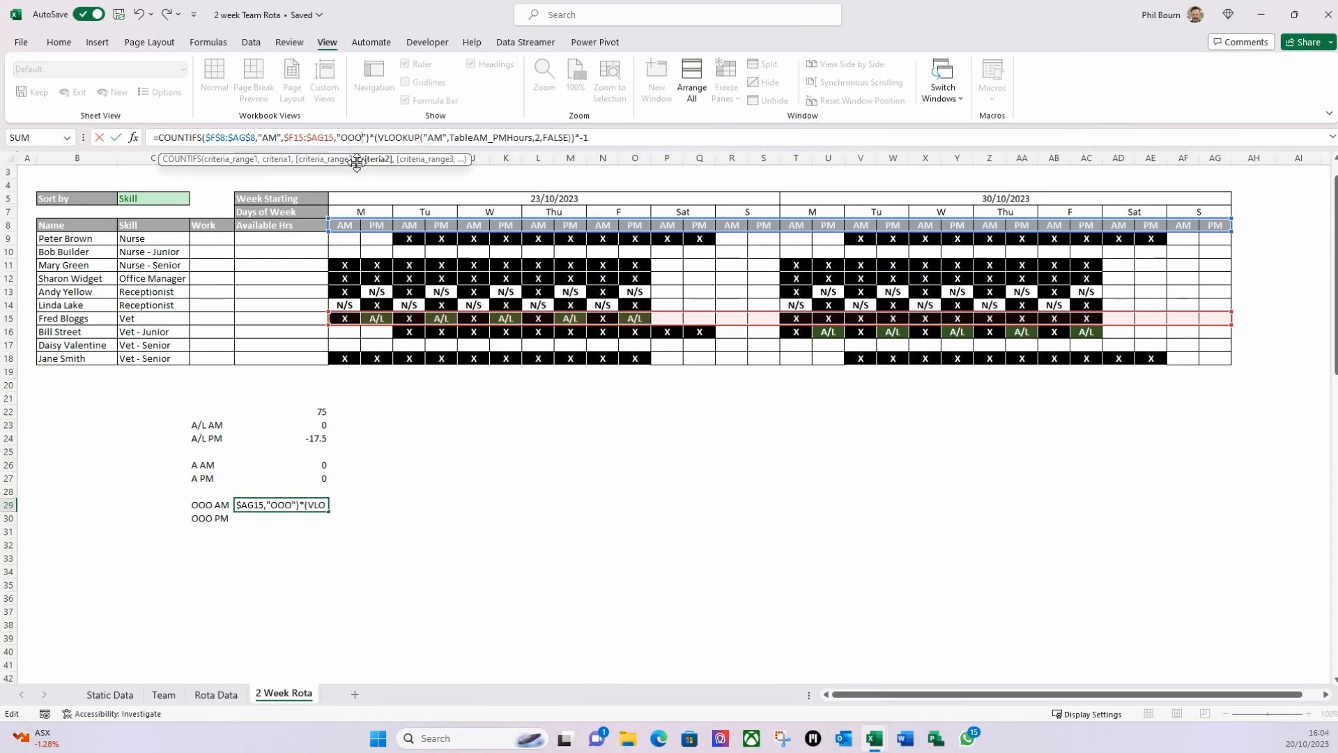
pyautogui.press('Return')
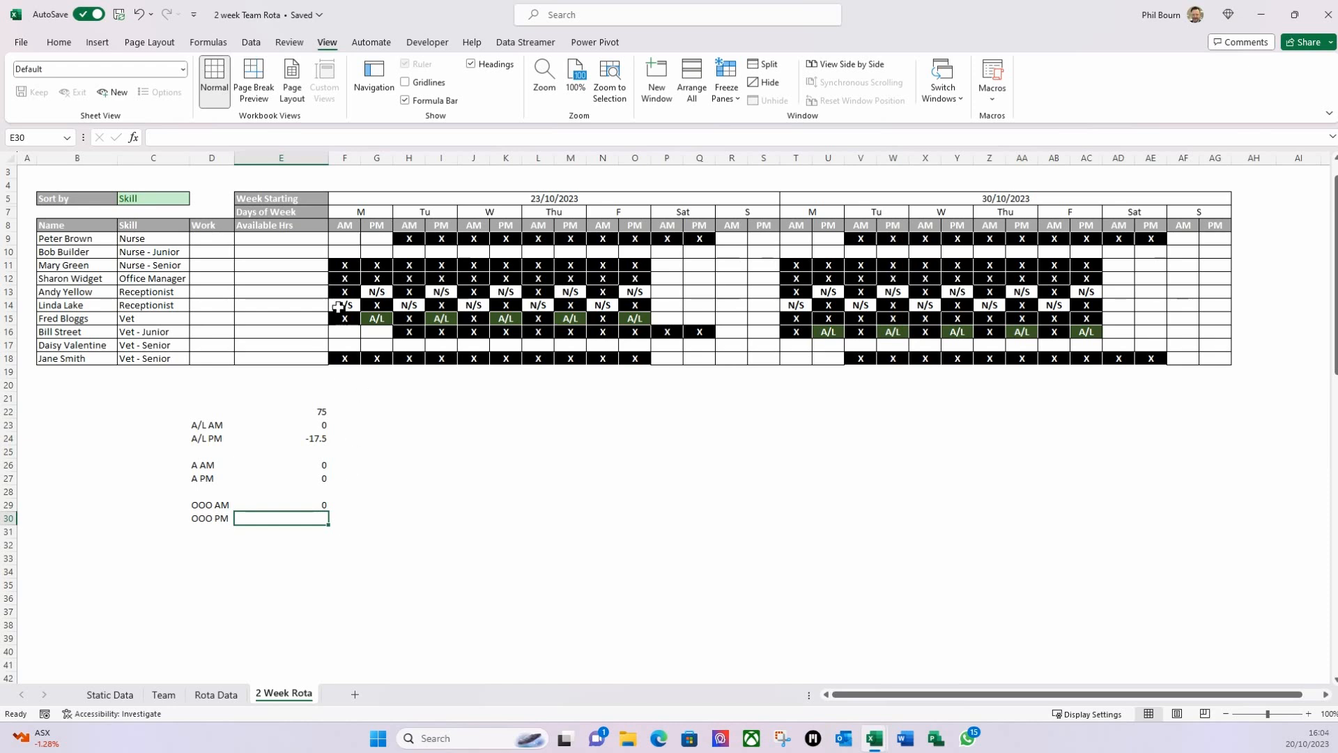
# Step: Copy the full A PM formula text from E27 into the OOO PM cell E30, keeping its references unchanged
pyautogui.click(319, 507)
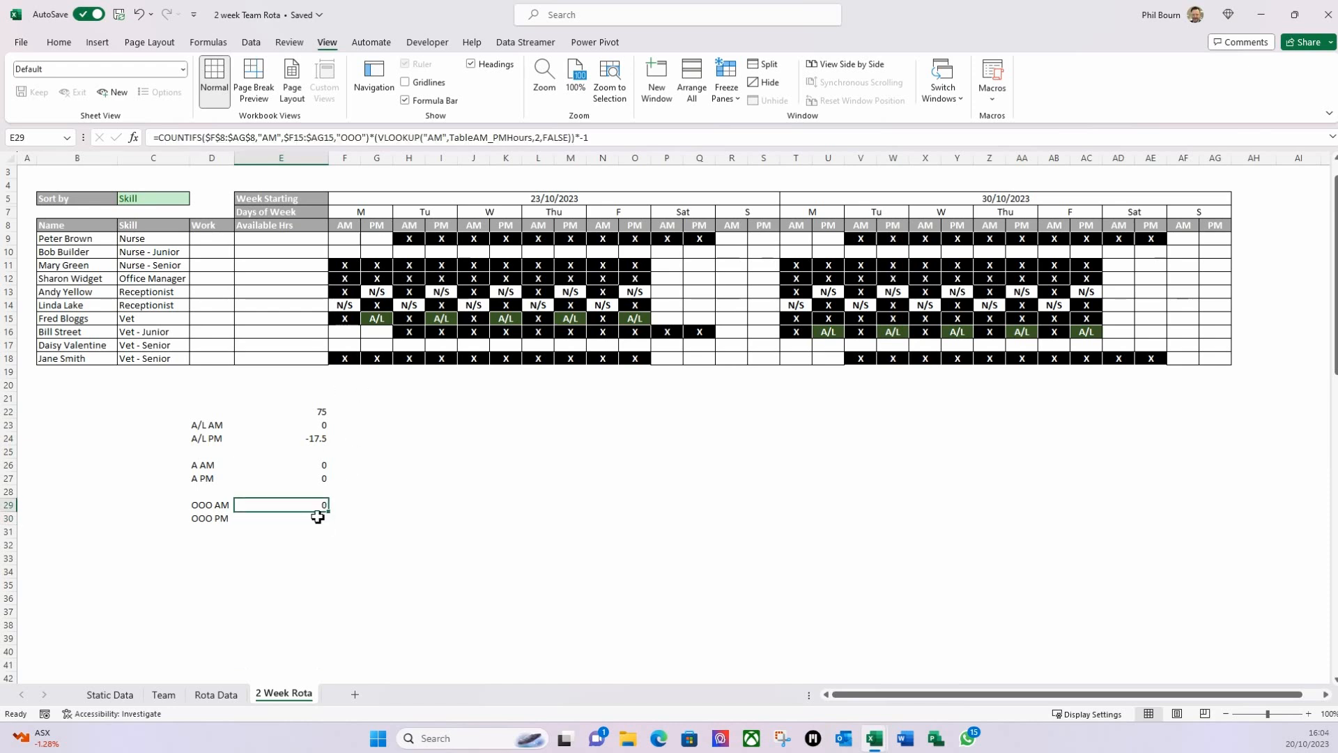
pyautogui.click(318, 517)
pyautogui.click(318, 478)
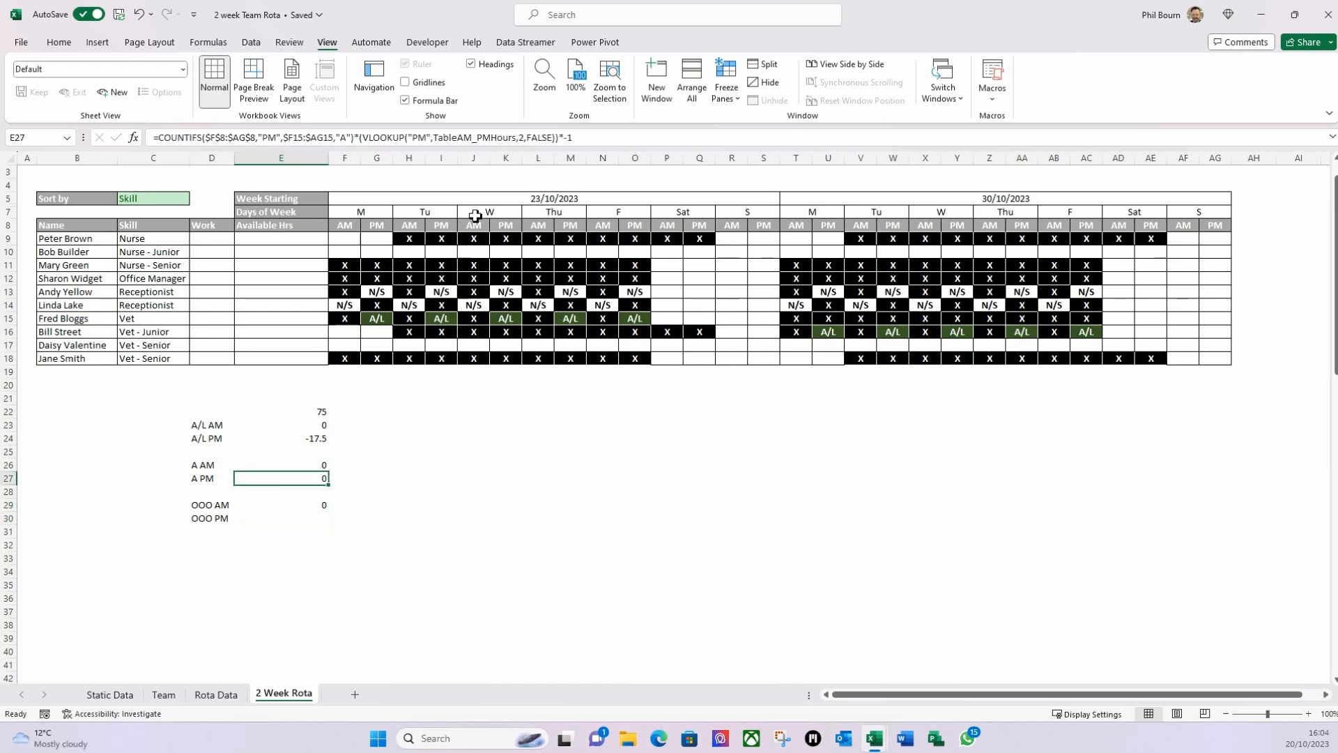
pyautogui.moveTo(572, 138); pyautogui.dragTo(47, 74)
pyautogui.hotkey('ctrl', 'c')
pyautogui.press('Escape')
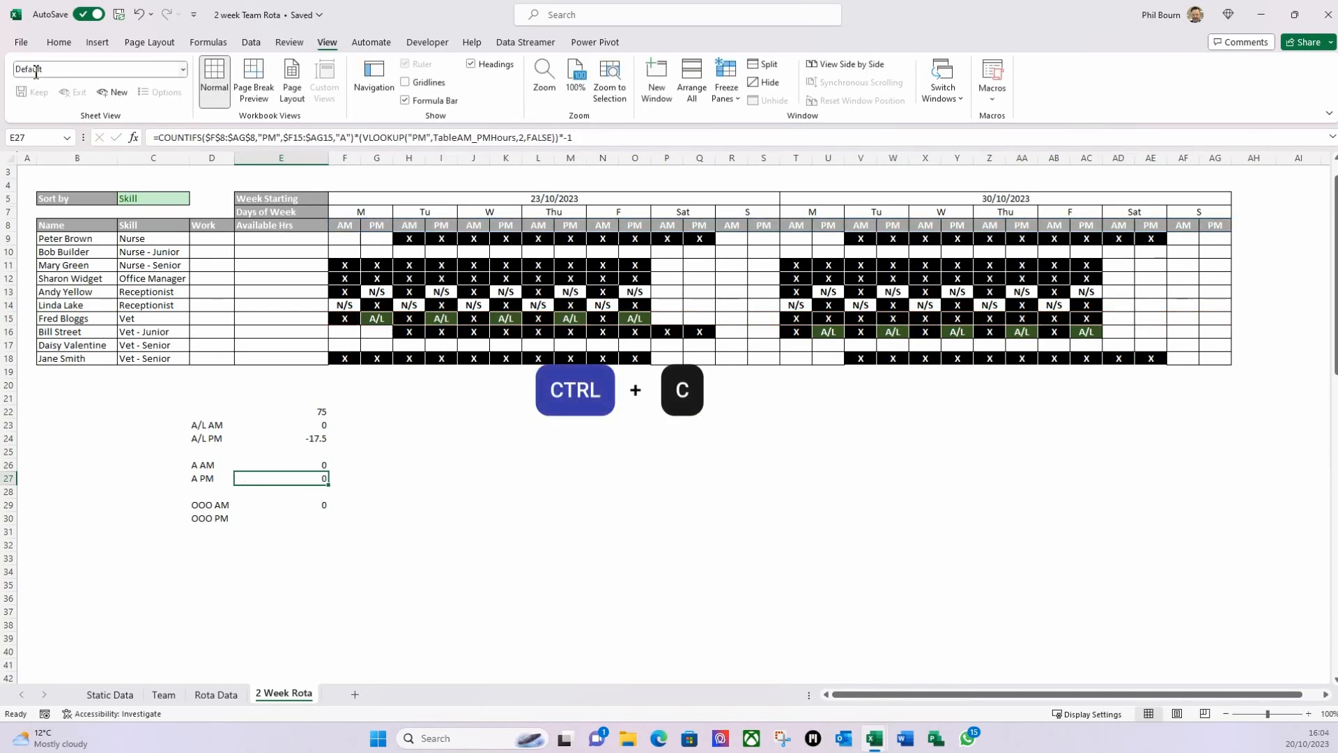
pyautogui.click(318, 518)
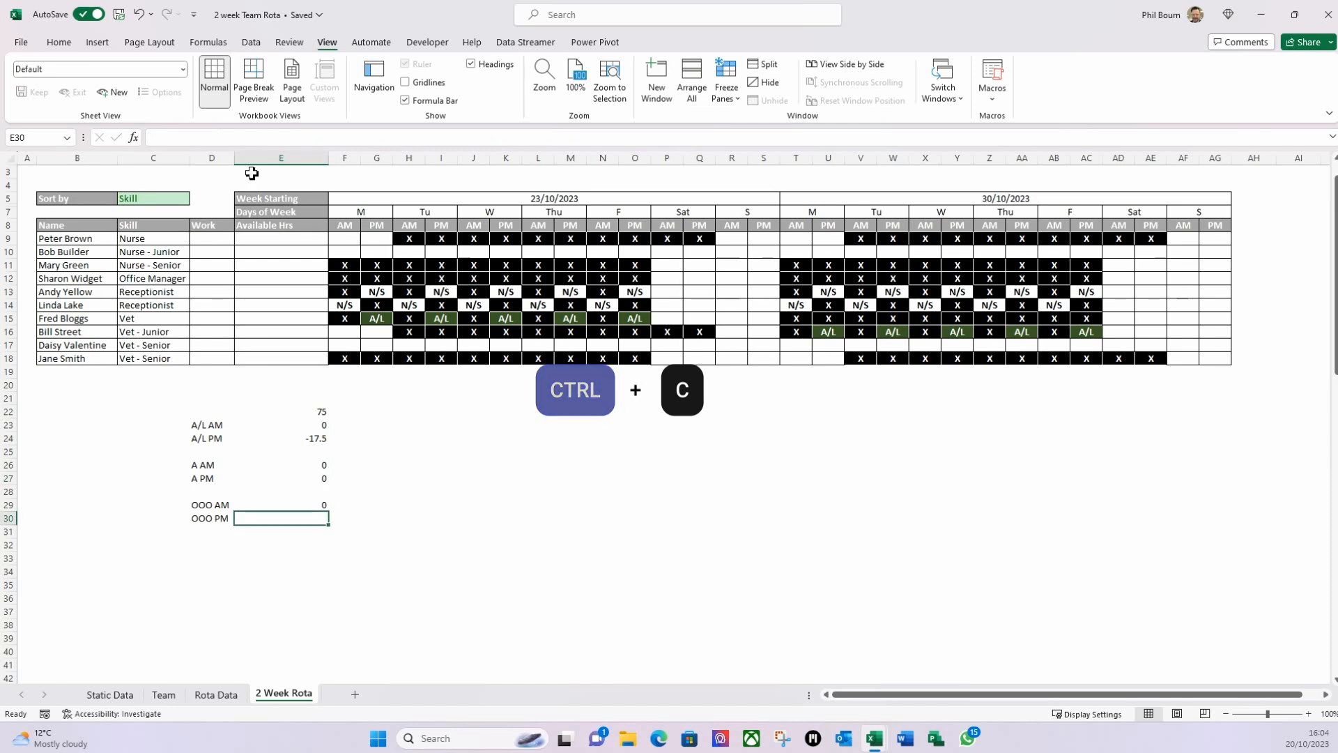
pyautogui.click(197, 137)
pyautogui.hotkey('ctrl', 'v')
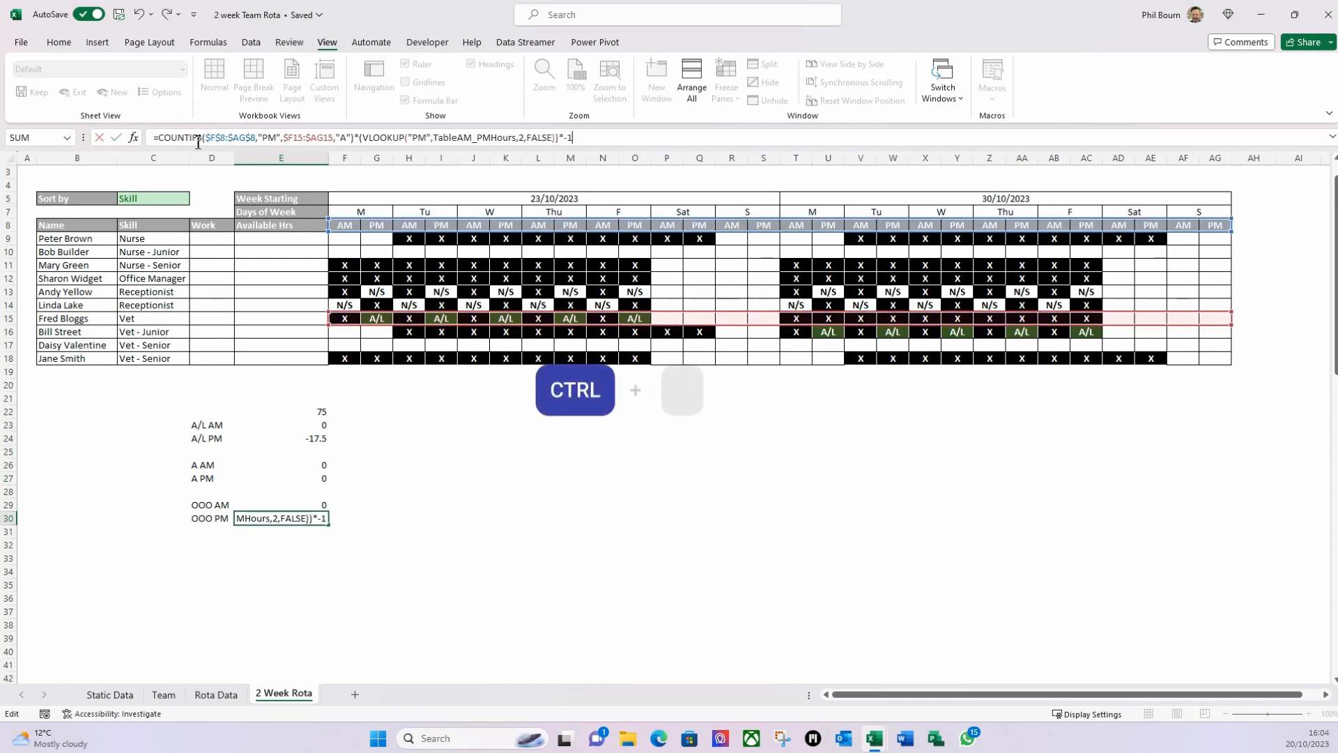
pyautogui.press('Return')
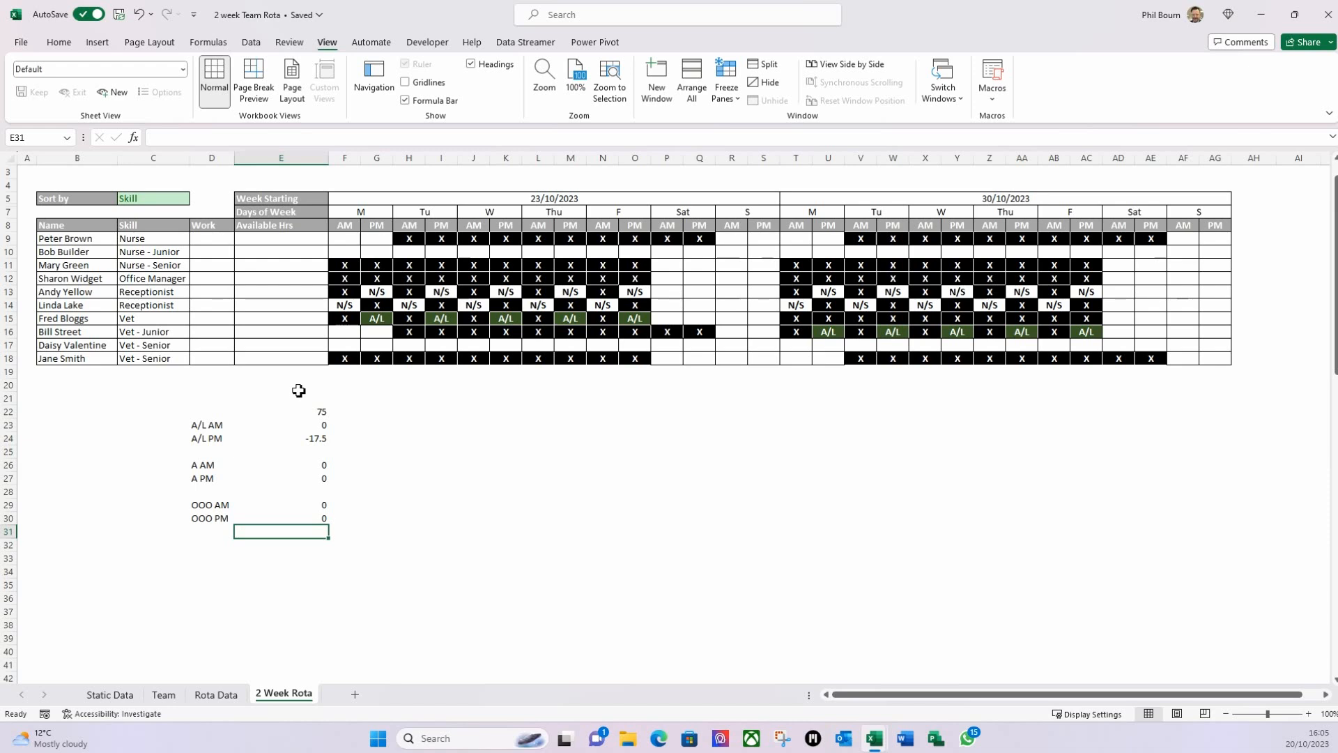
# Step: Replace the "A" criterion with "OOO" in the OOO PM formula in E30
pyautogui.click(320, 519)
pyautogui.click(341, 138)
pyautogui.press('BackSpace')
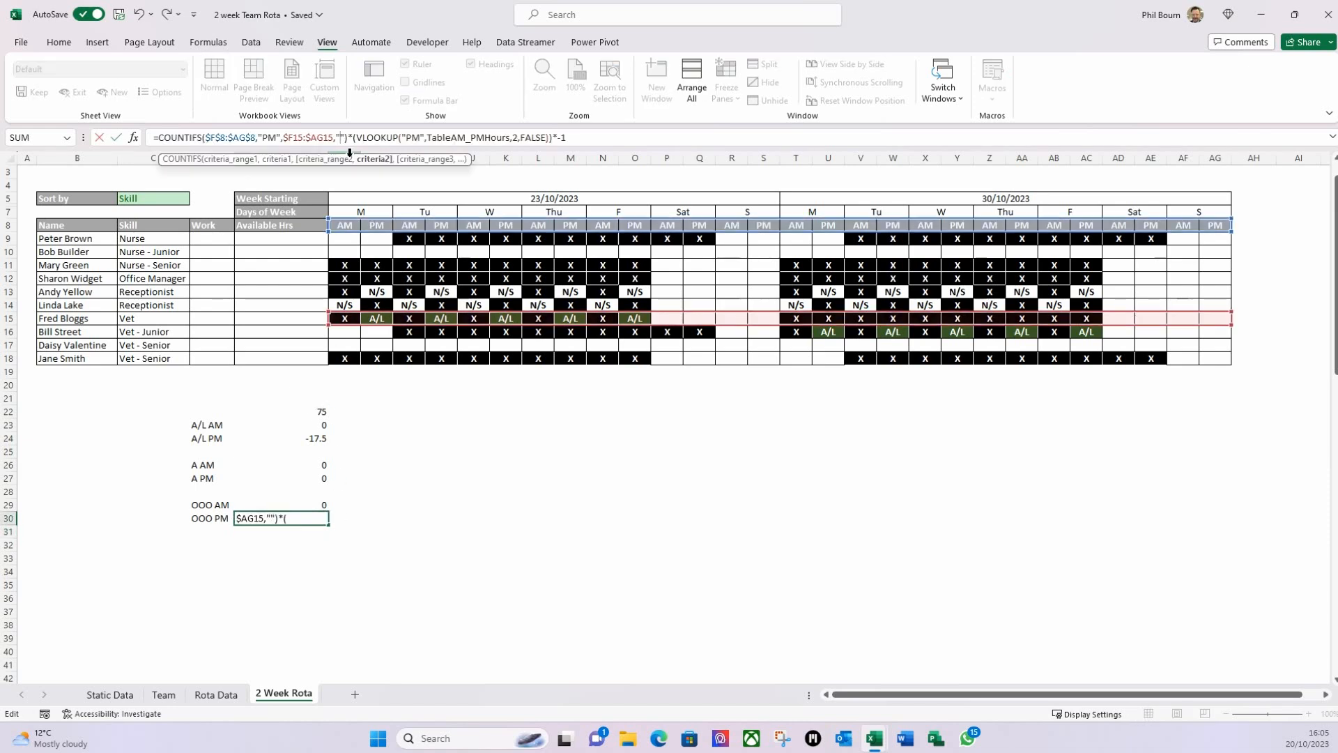
pyautogui.write('OOO')
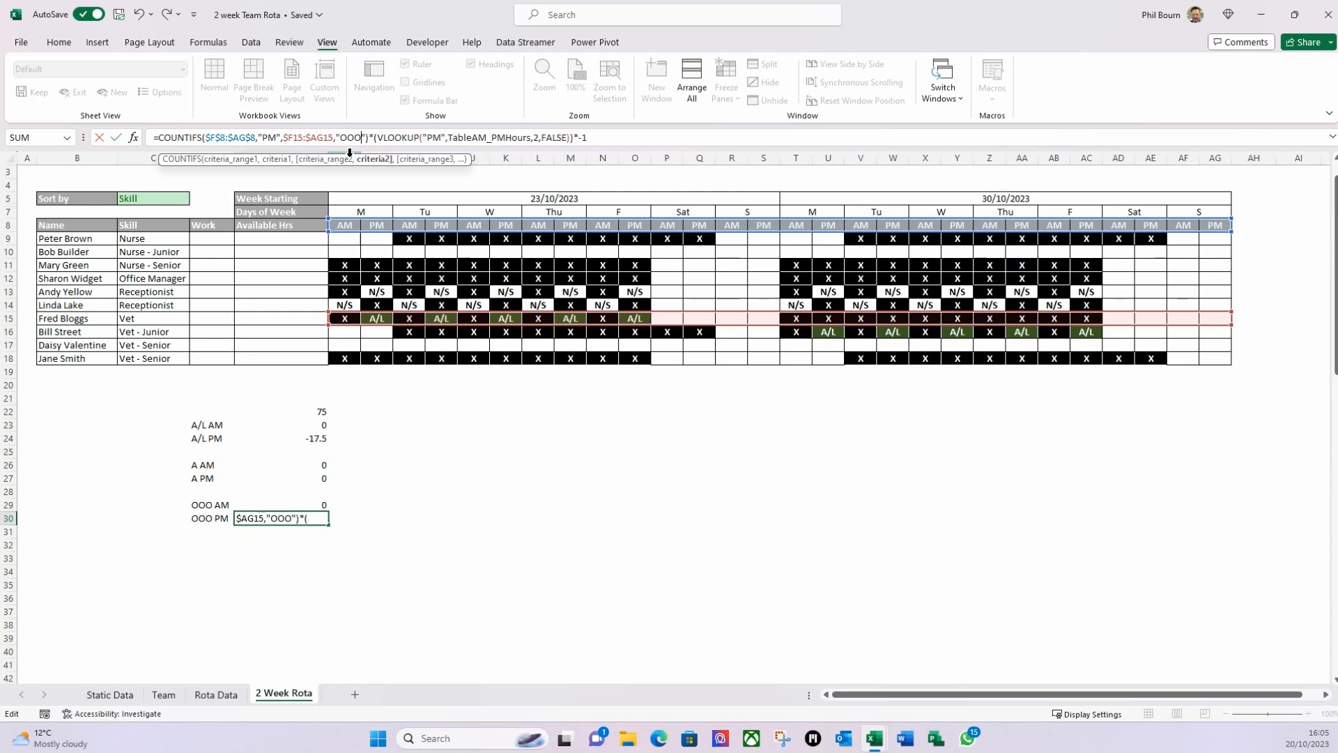
pyautogui.press('Return')
# Step: Enclose the hours formula in E22 in brackets so it reads =(VLOOKUP(B15,TableTeam,3,FALSE)*2)
pyautogui.click(324, 412)
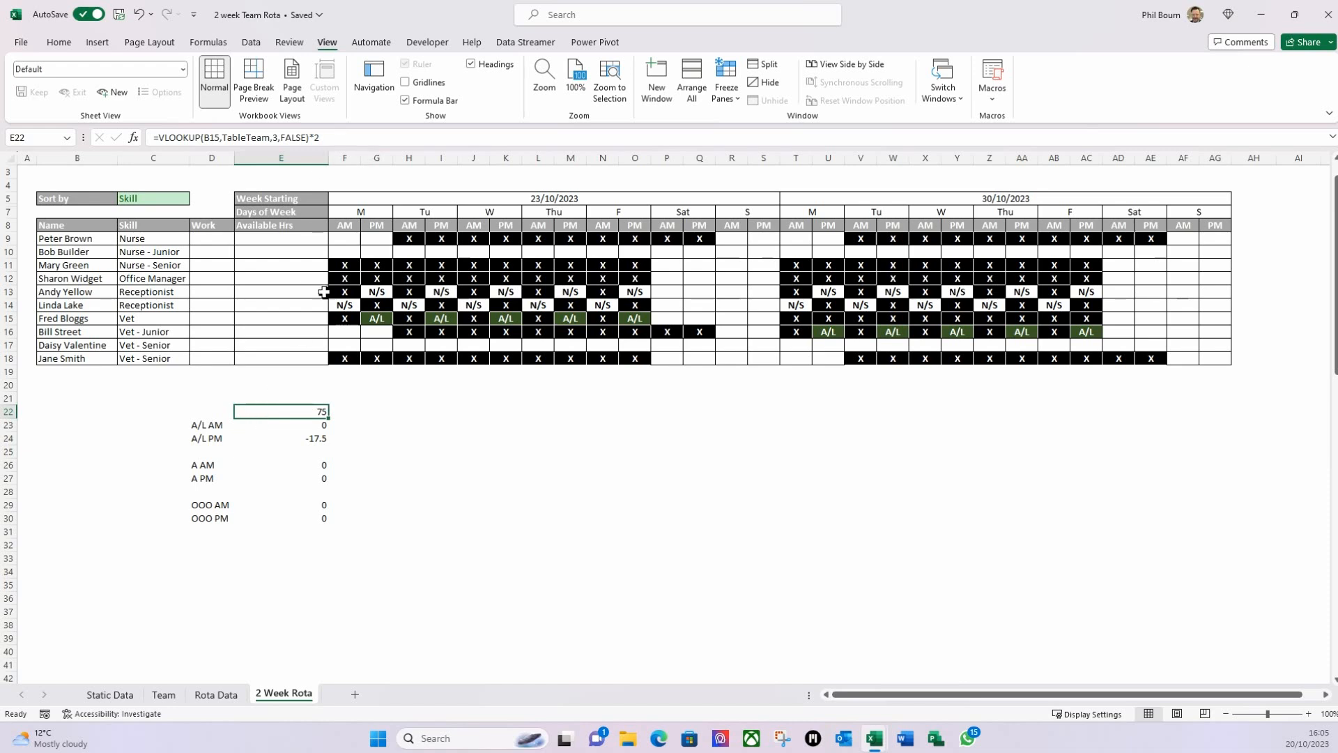
pyautogui.click(171, 145)
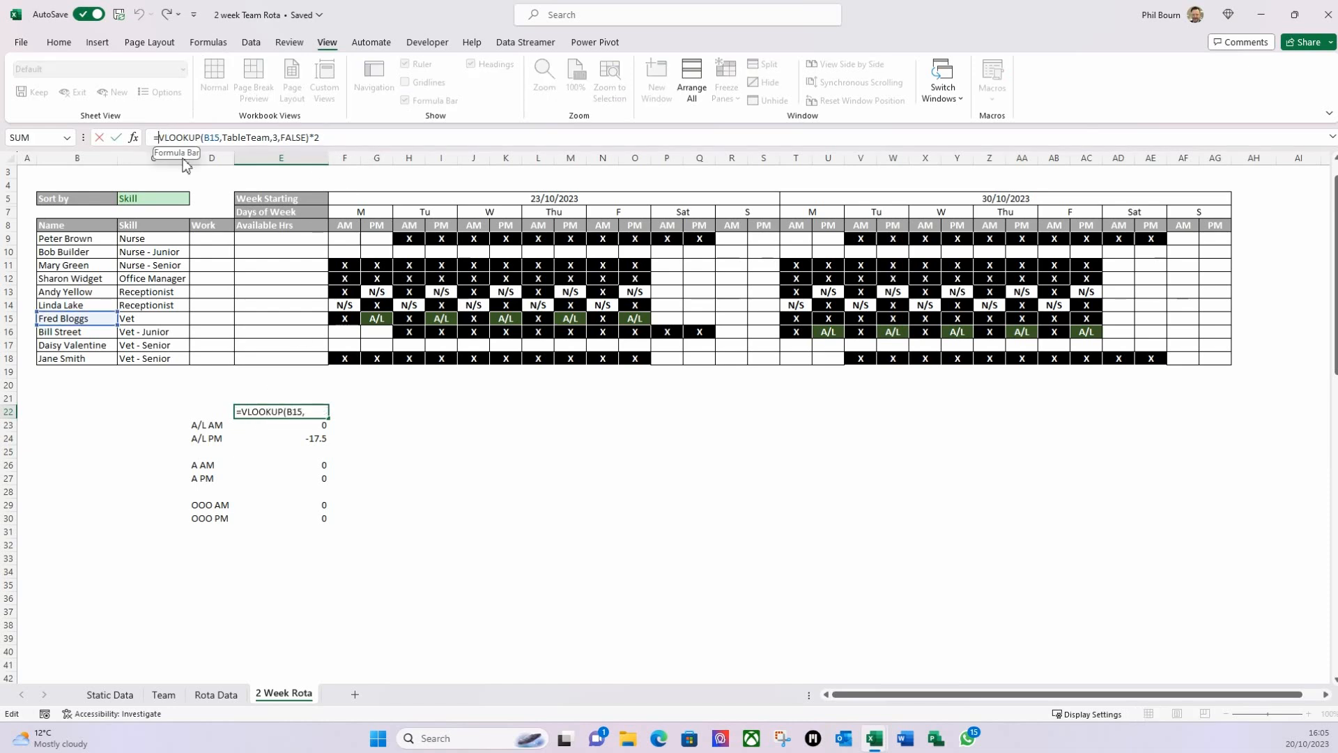
pyautogui.write('(')
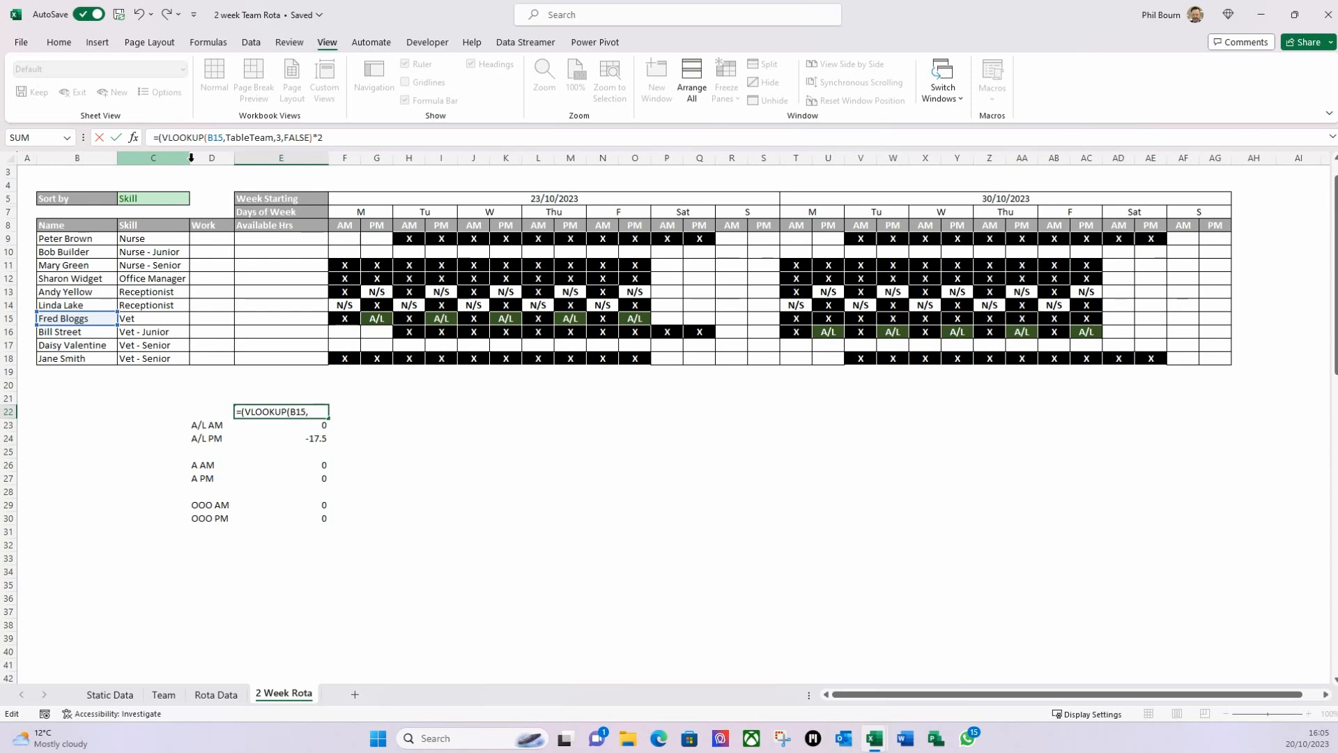
pyautogui.click(335, 140)
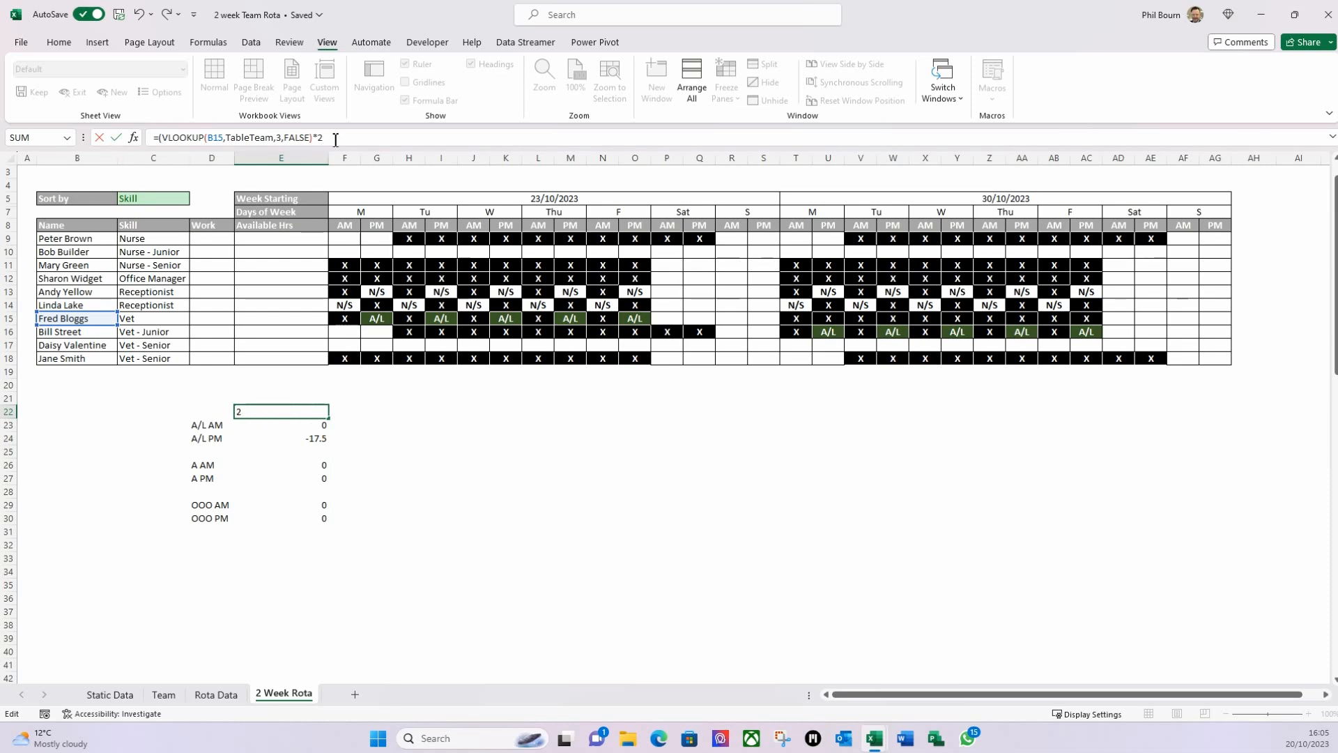
pyautogui.press('Return')
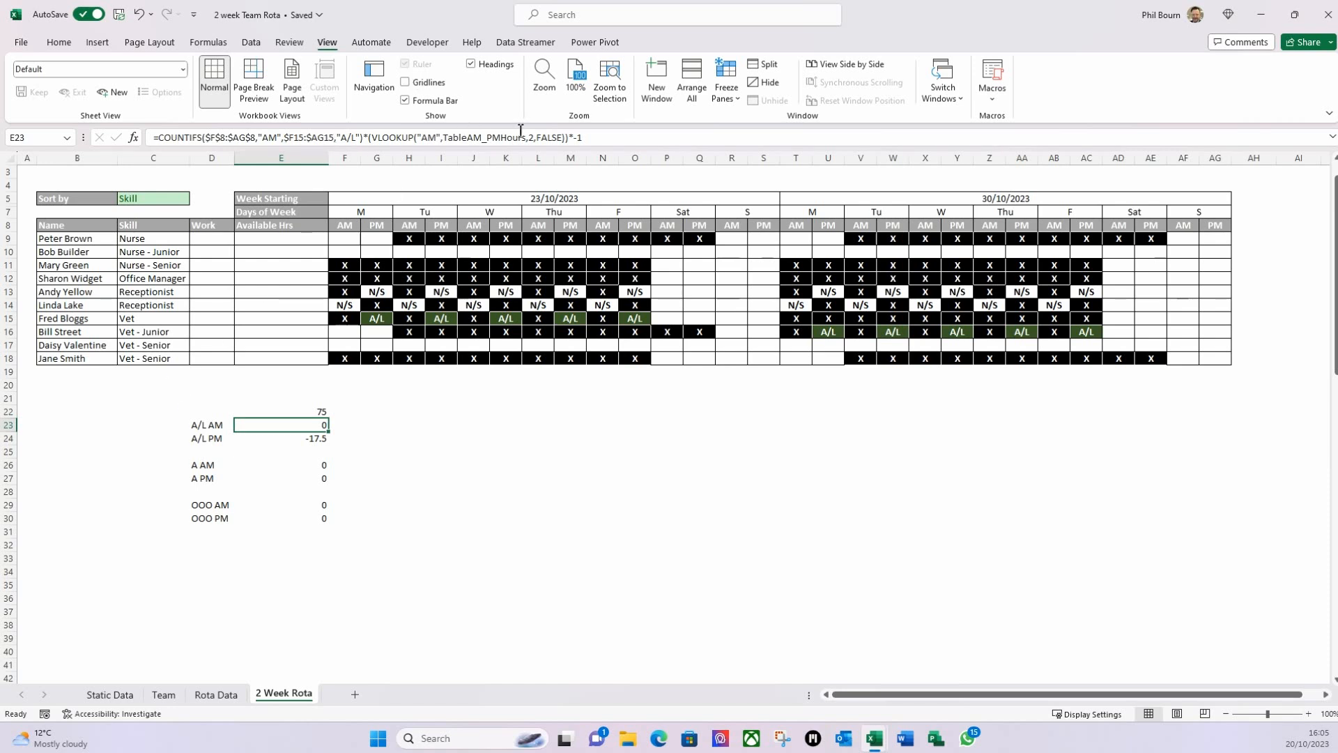
# Step: Add the A/L AM deduction from E23, without its equals sign, to the end of the E22 formula after a plus sign
pyautogui.click(604, 138)
pyautogui.hotkey('ctrl', 'c')
pyautogui.moveTo(159, 137); pyautogui.dragTo(595, 142)
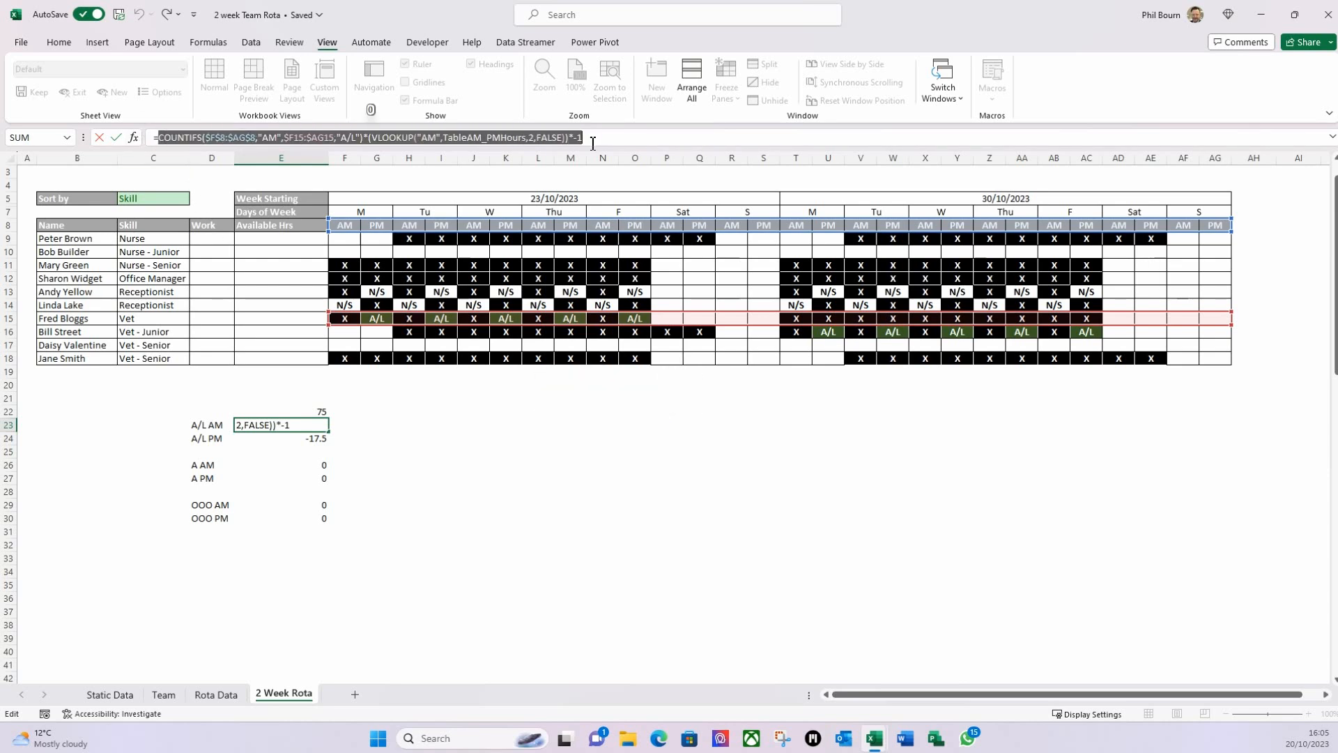
pyautogui.press('Escape')
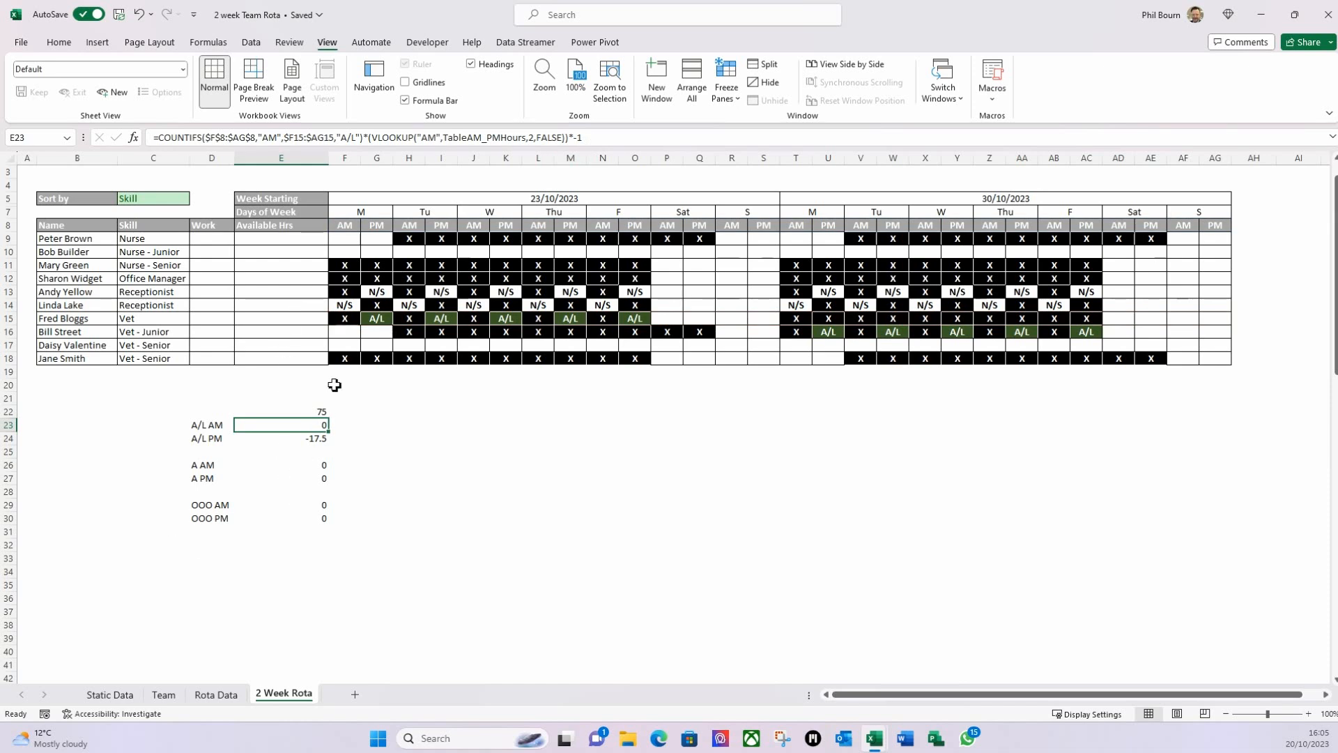
pyautogui.click(307, 413)
pyautogui.click(366, 142)
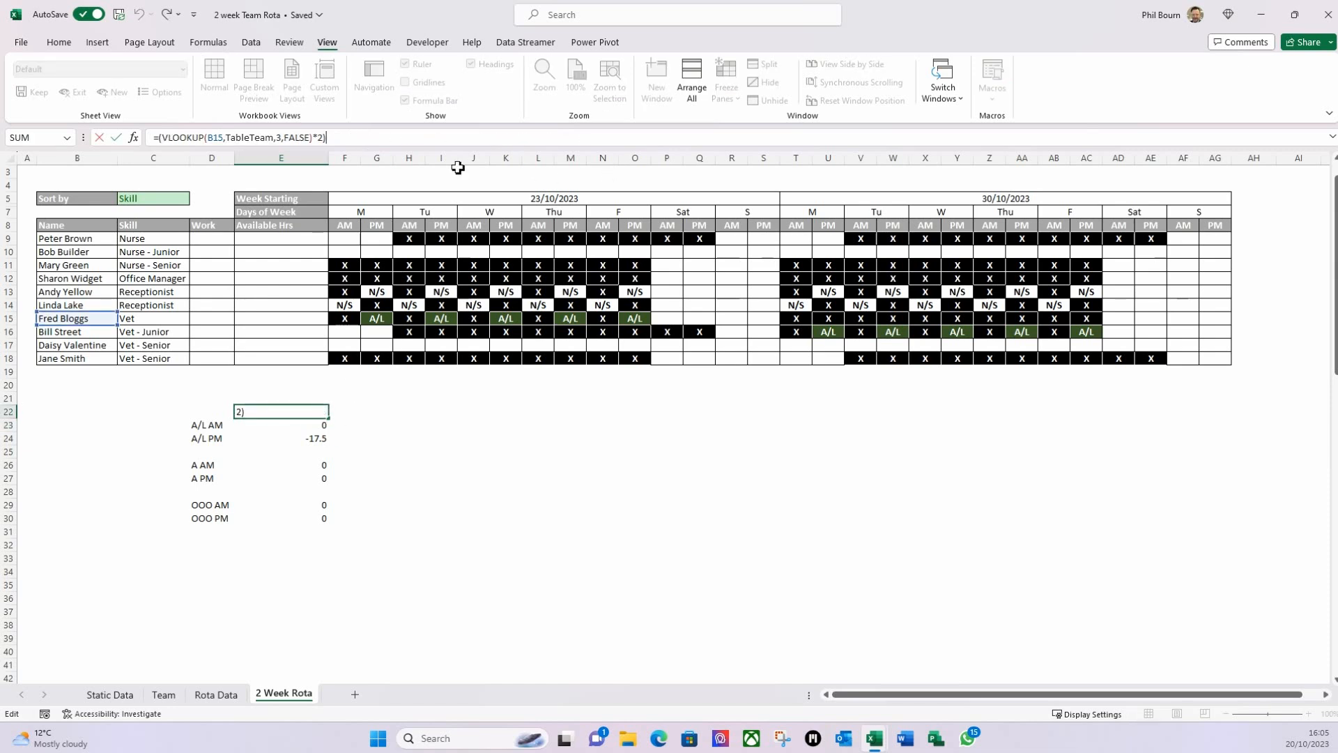
pyautogui.write('+')
pyautogui.hotkey('ctrl', 'v')
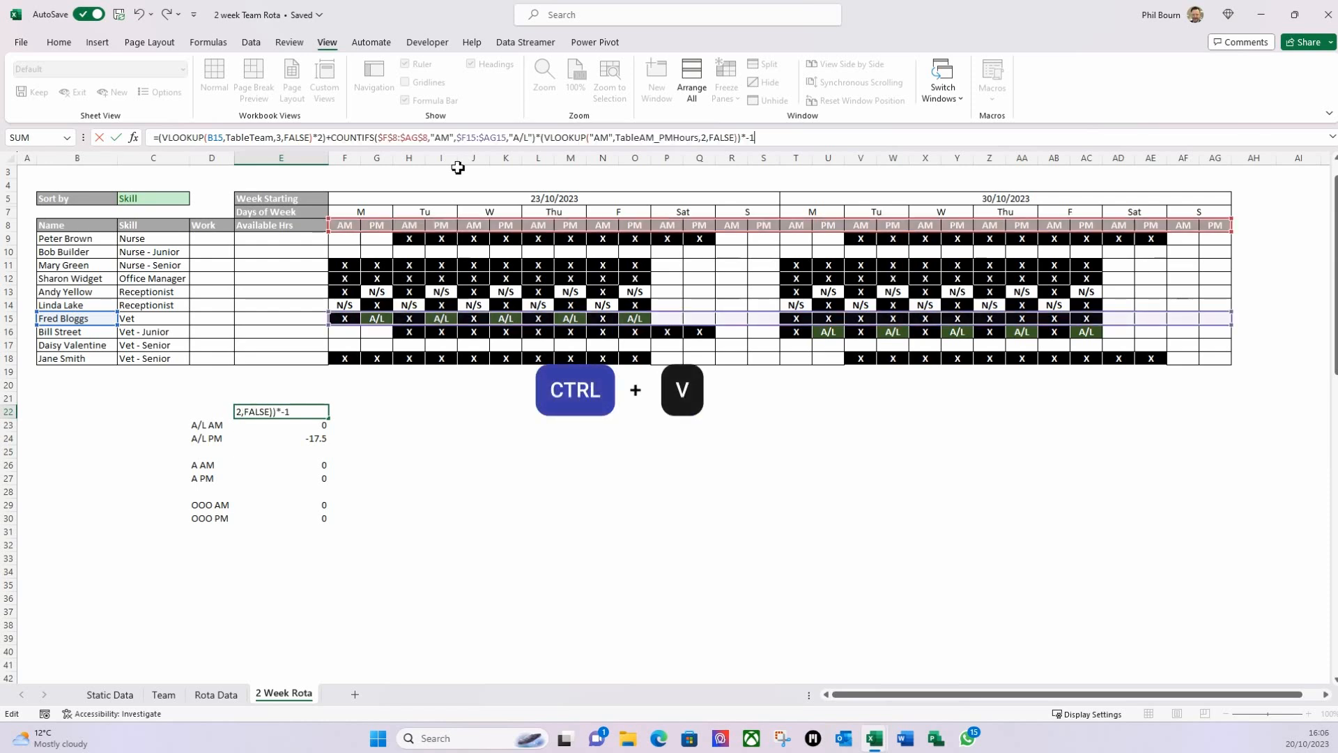
pyautogui.press('Return')
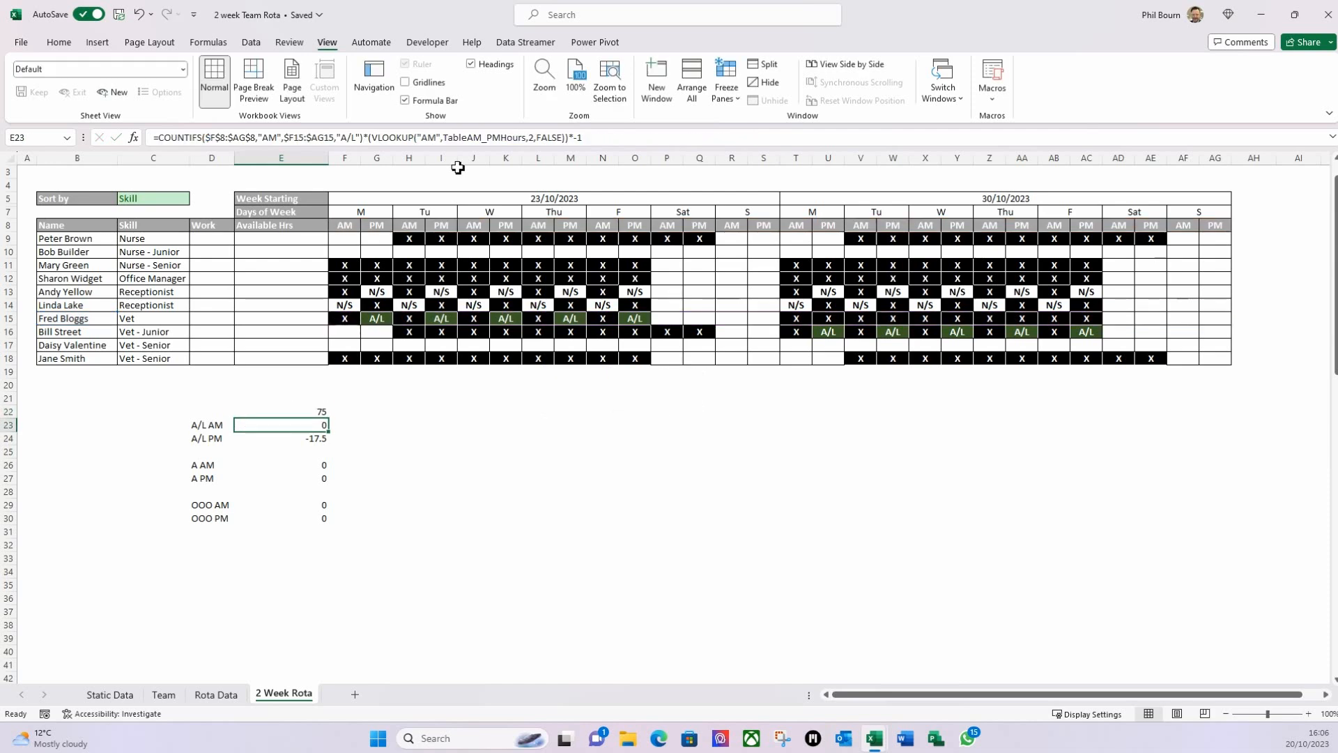
# Step: Append the A/L PM deduction from E24, without its equals sign, to the E22 formula with a plus sign
pyautogui.click(313, 439)
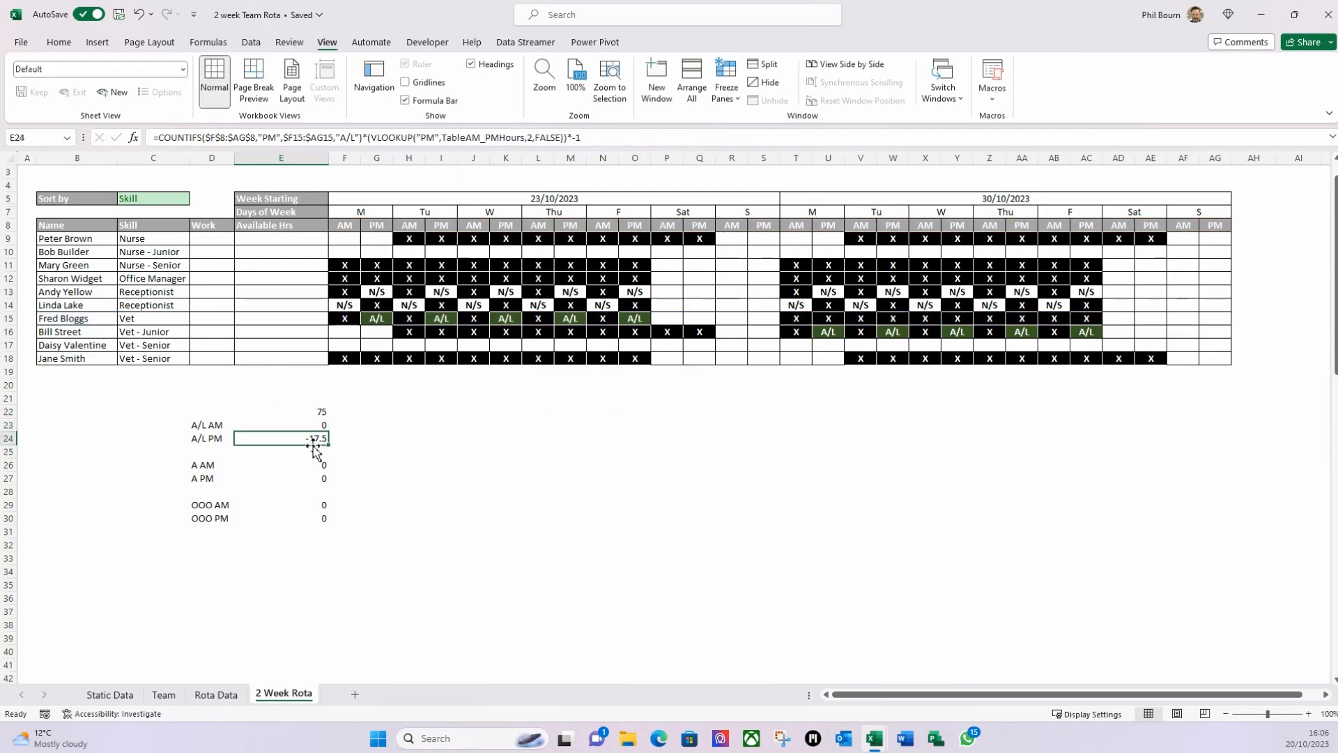
pyautogui.click(318, 413)
pyautogui.click(314, 438)
pyautogui.moveTo(174, 144); pyautogui.dragTo(601, 135)
pyautogui.hotkey('ctrl', 'c')
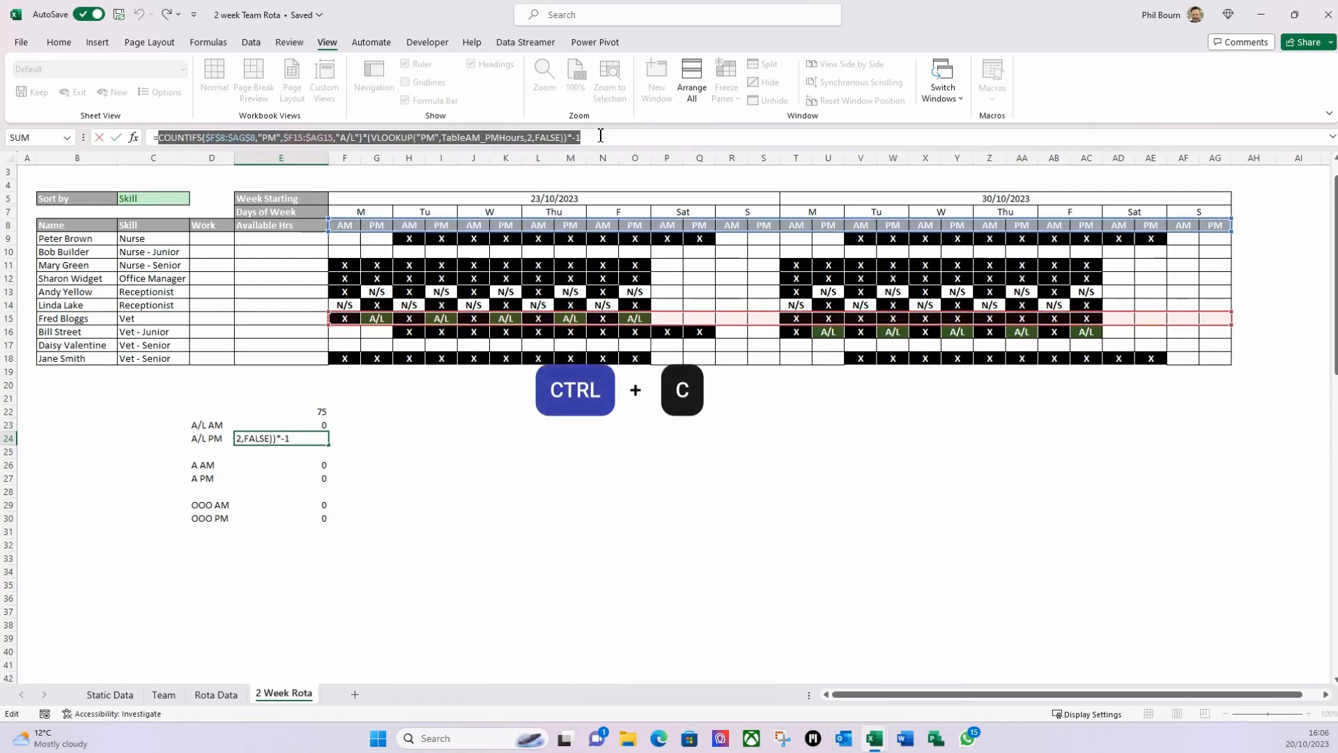
pyautogui.press('Escape')
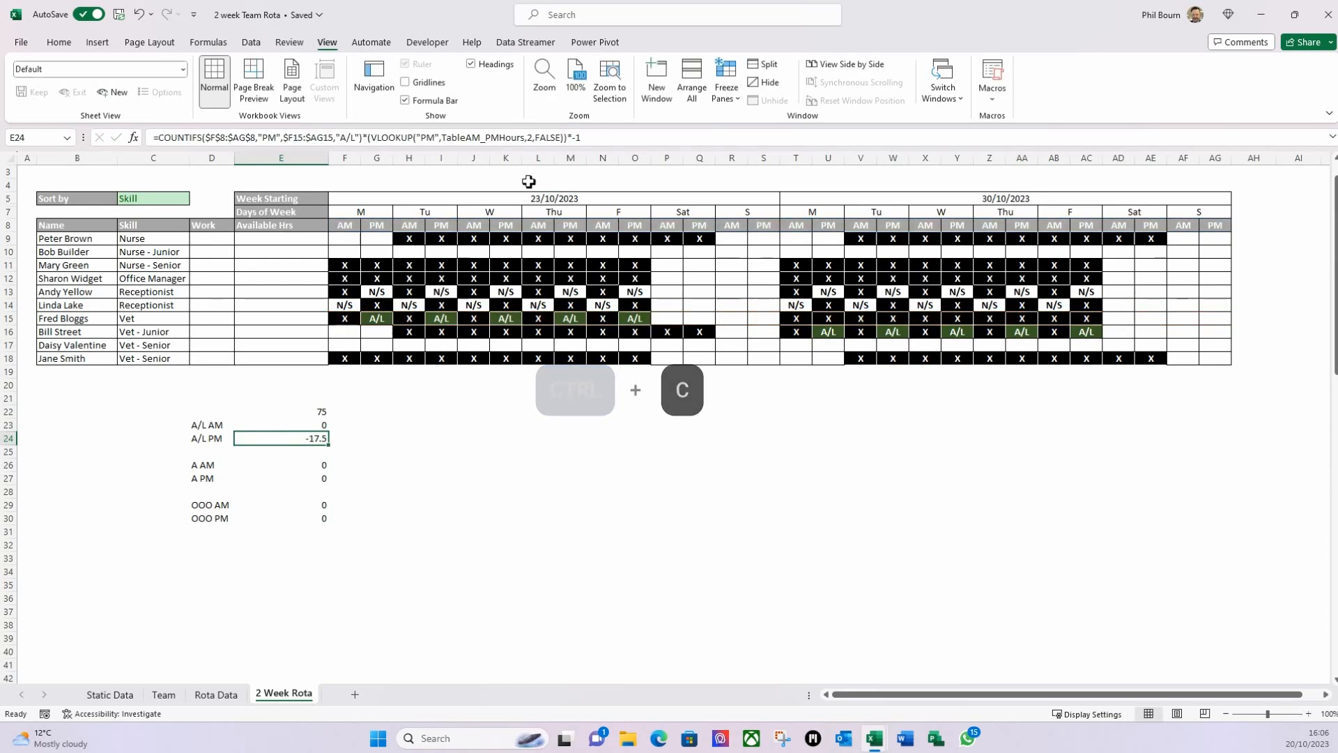
pyautogui.click(323, 406)
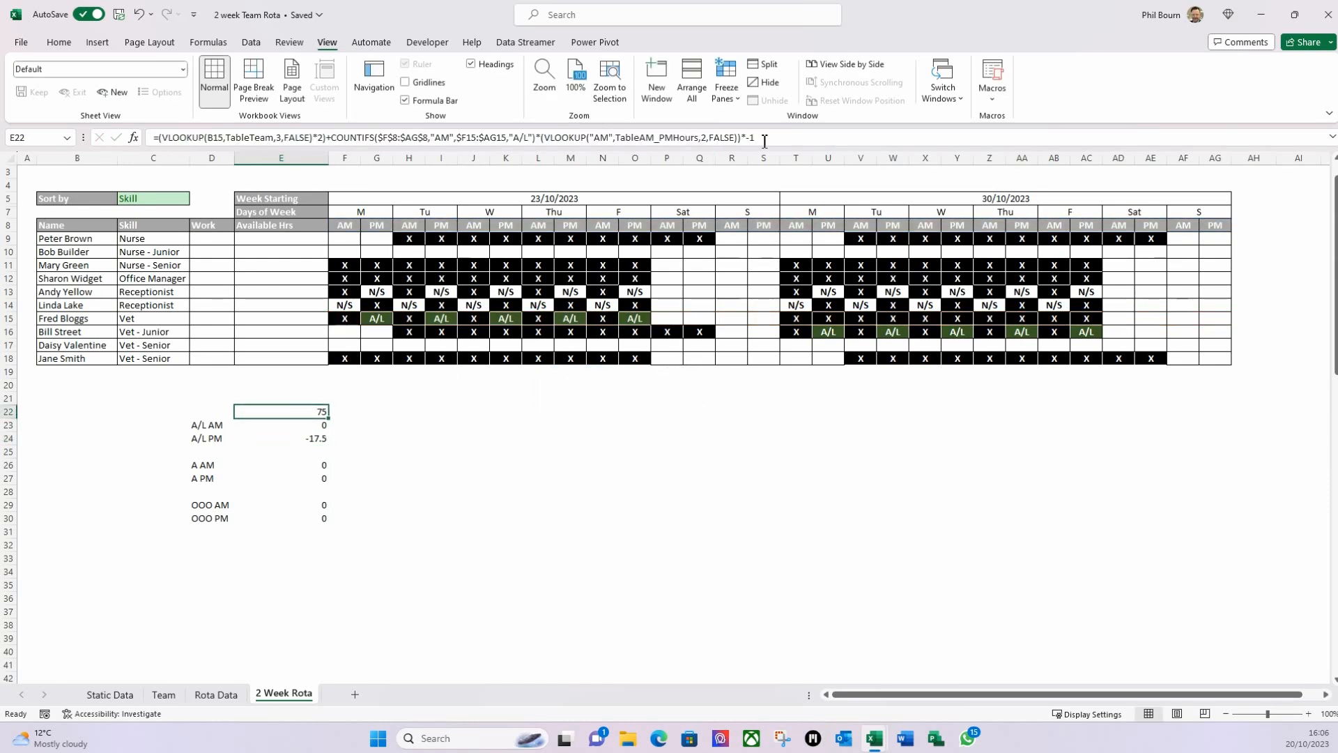
pyautogui.click(794, 142)
pyautogui.hotkey('ctrl', 'v')
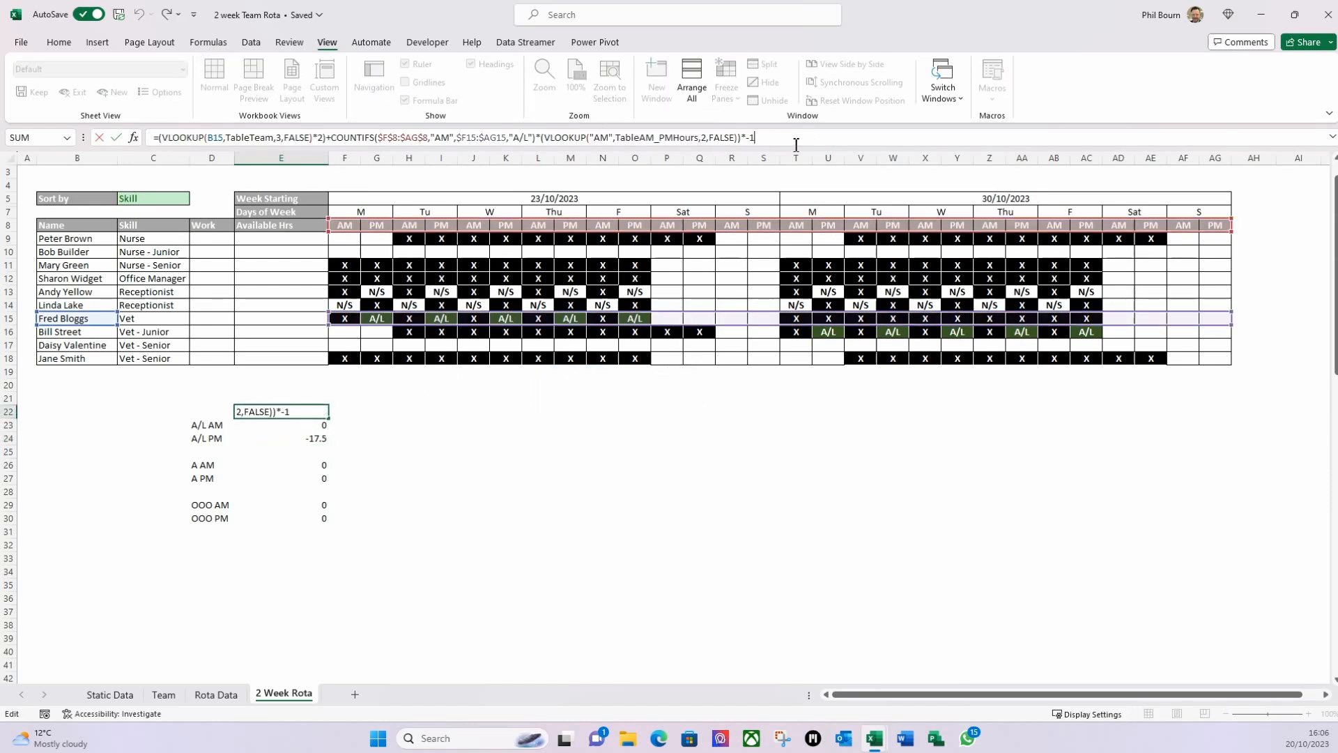
pyautogui.write('+')
pyautogui.hotkey('ctrl', 'v')
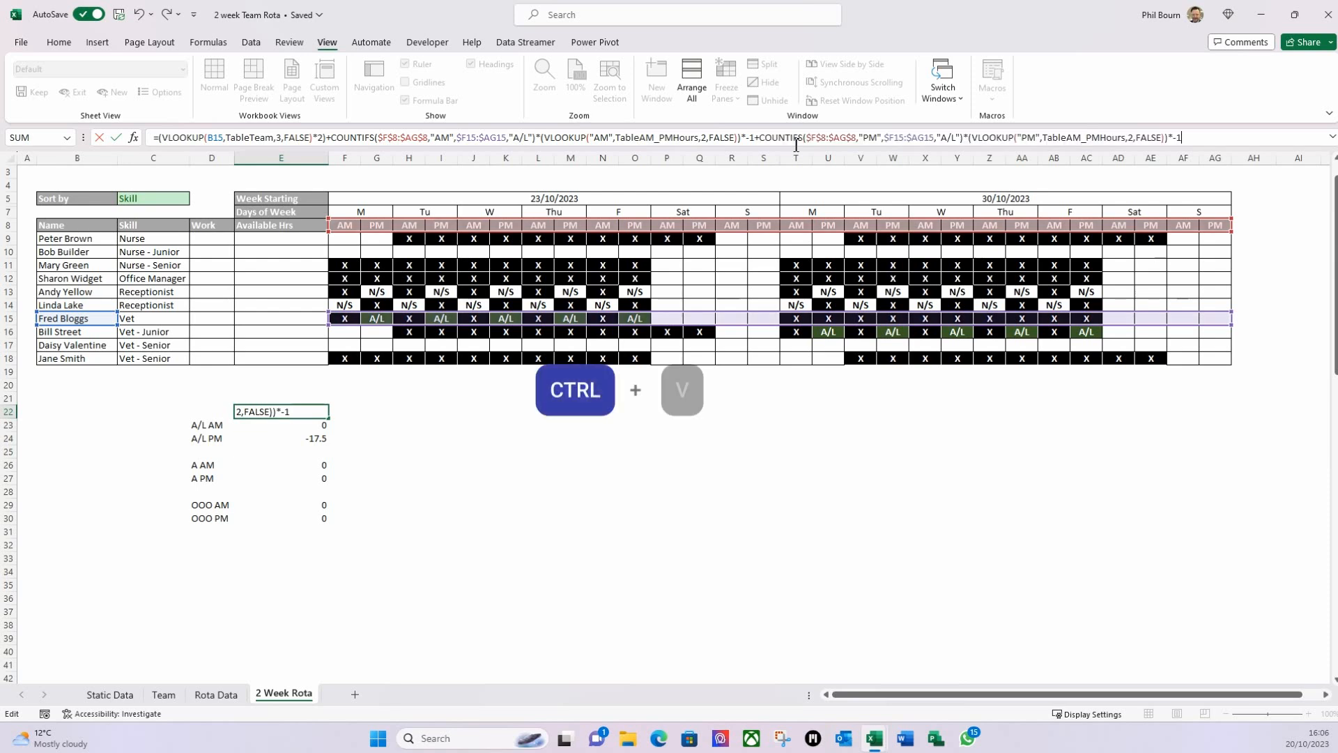
pyautogui.press('Return')
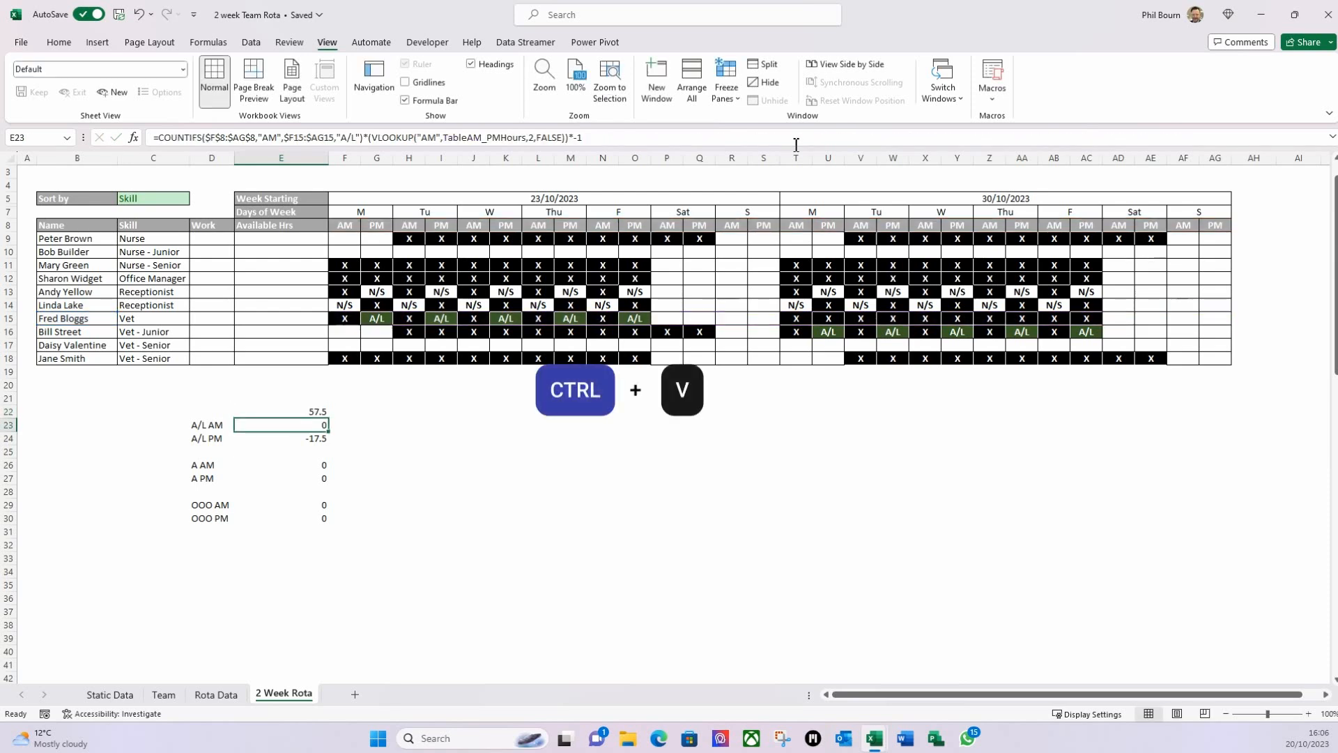
# Step: Append the A AM deduction from E26 to the E22 formula with a plus sign, enlarging the formula area to fit it
pyautogui.click(316, 465)
pyautogui.moveTo(575, 138); pyautogui.dragTo(170, 141)
pyautogui.hotkey('ctrl', 'c')
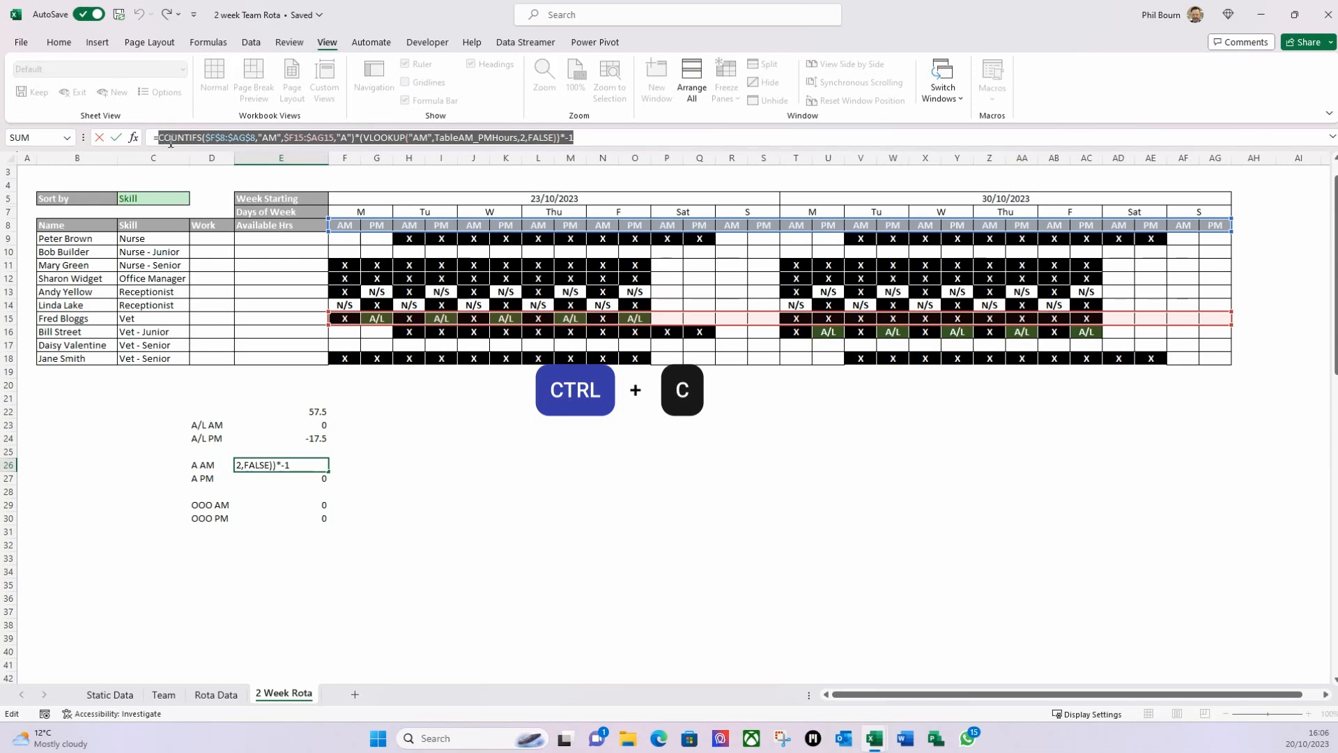
pyautogui.press('Escape')
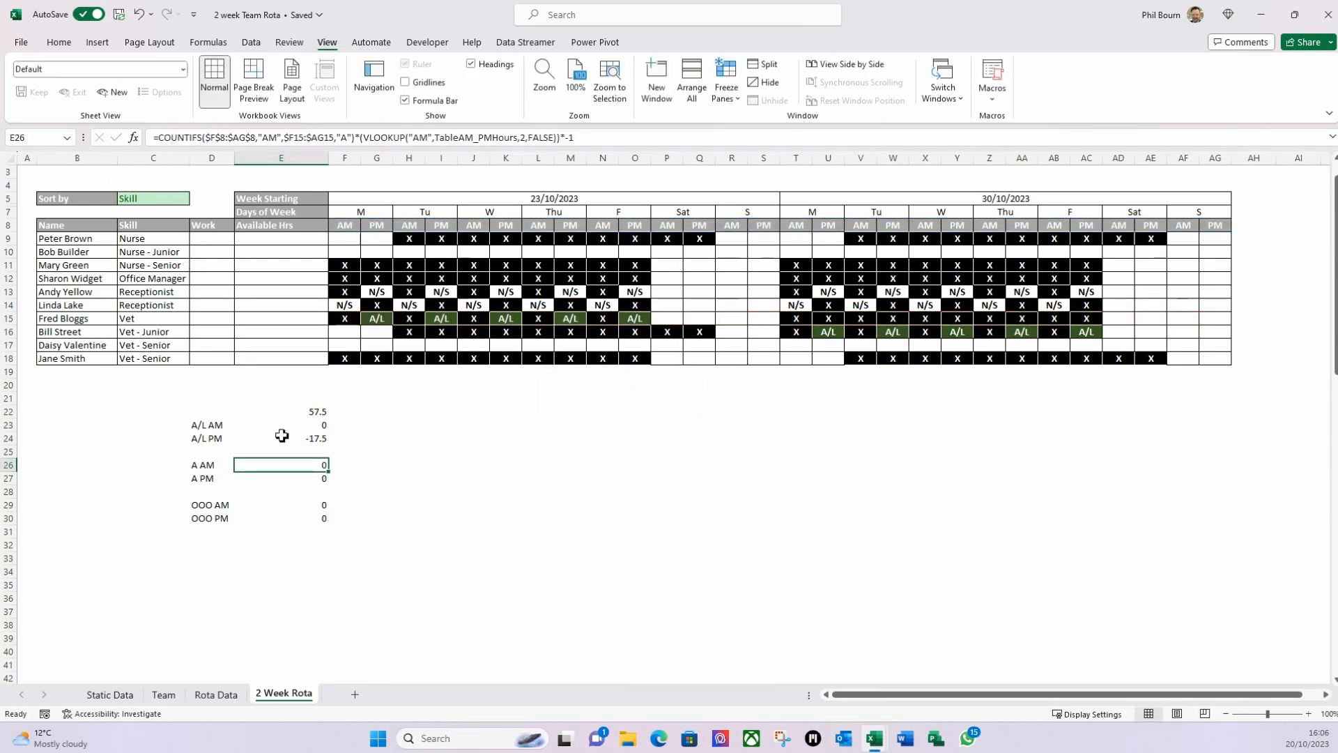
pyautogui.click(311, 412)
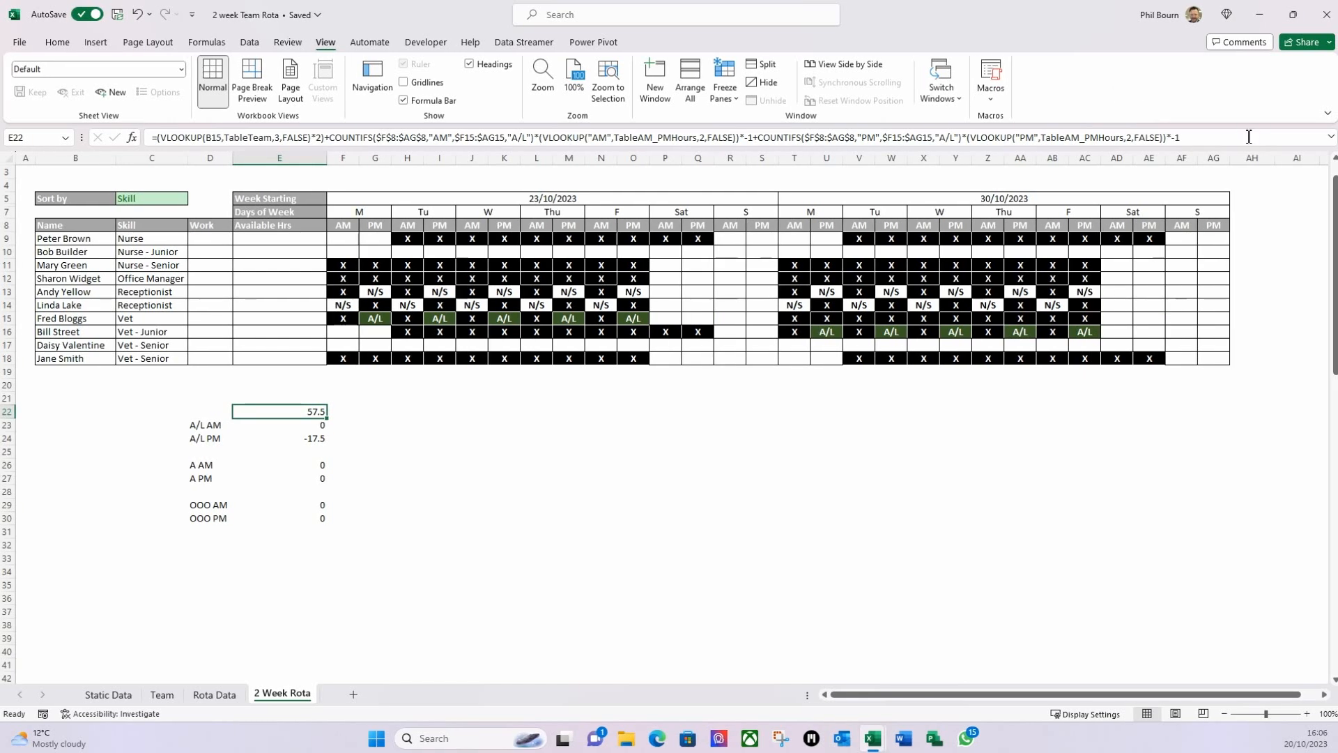
pyautogui.click(1304, 136)
pyautogui.click(1332, 137)
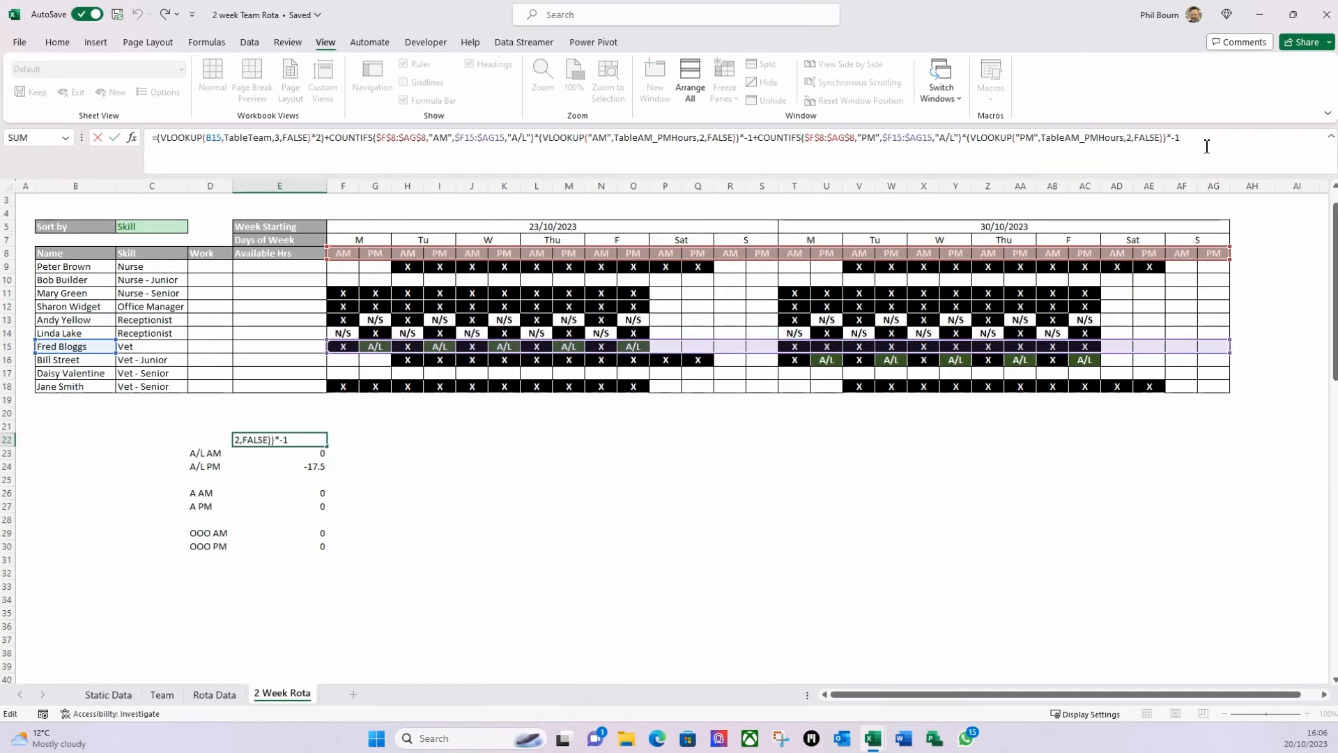
pyautogui.write('+')
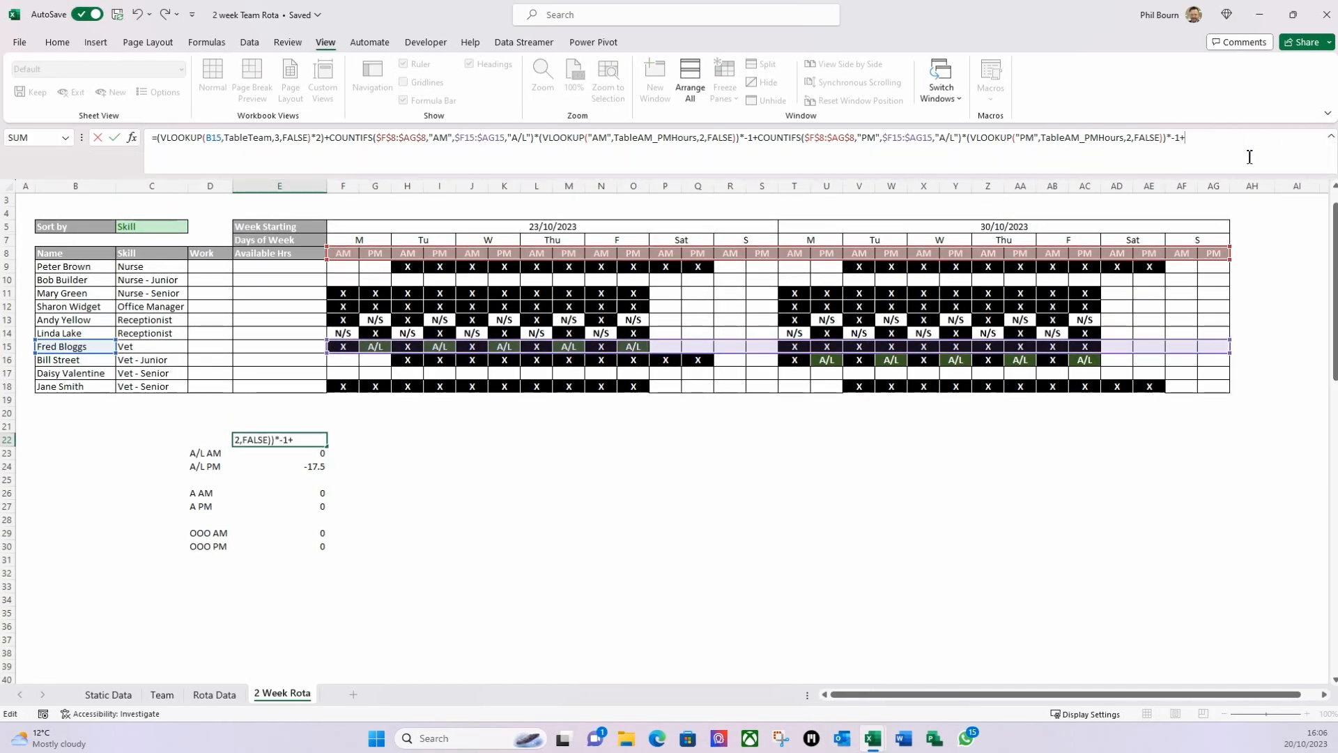
pyautogui.hotkey('ctrl', 'v')
pyautogui.press('Return')
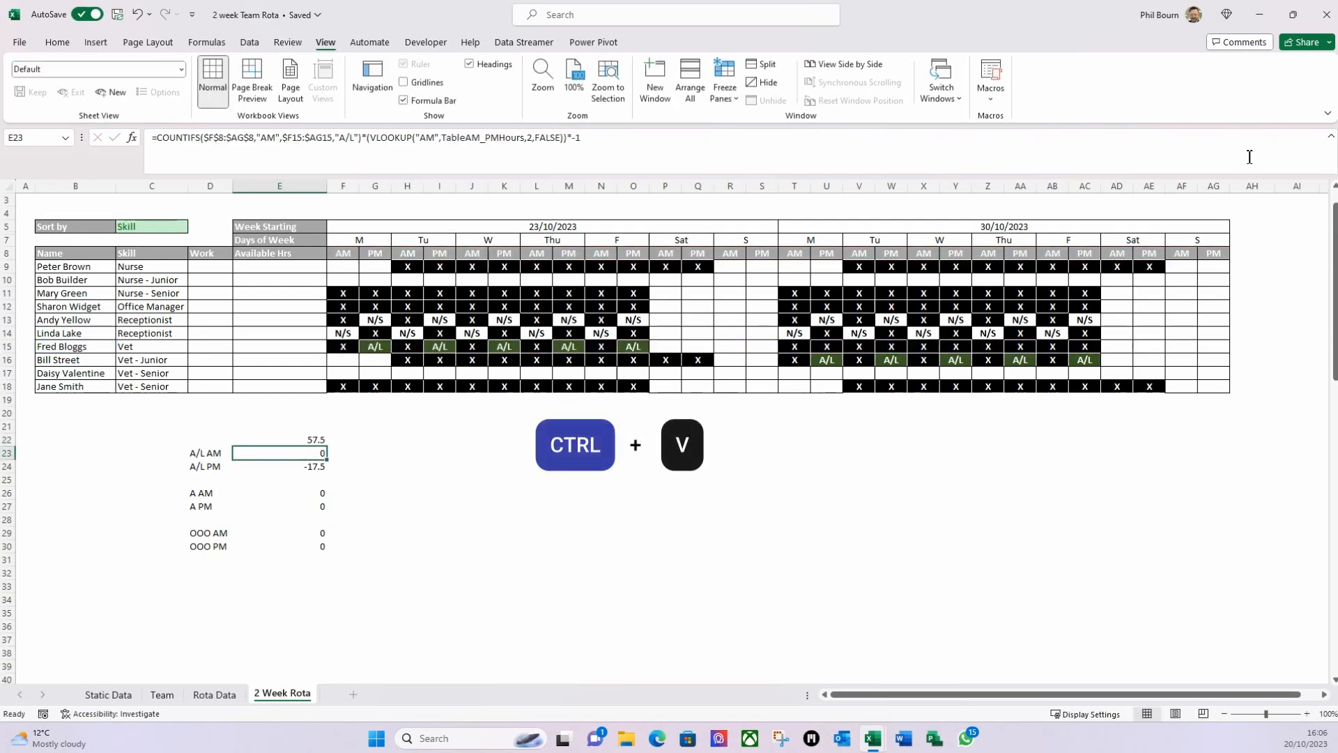
# Step: Append the A PM deduction from E27 to the end of the E22 formula with a plus sign
pyautogui.click(321, 506)
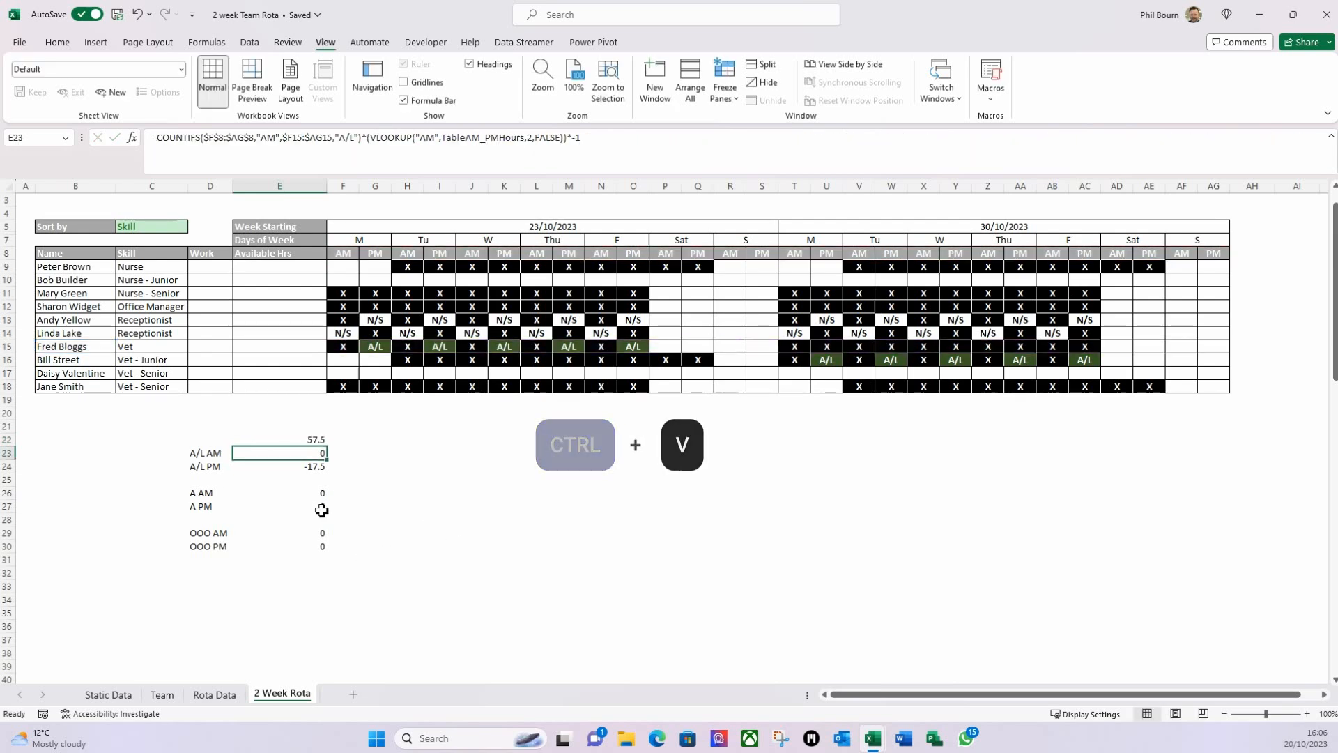
pyautogui.moveTo(570, 138); pyautogui.dragTo(162, 151)
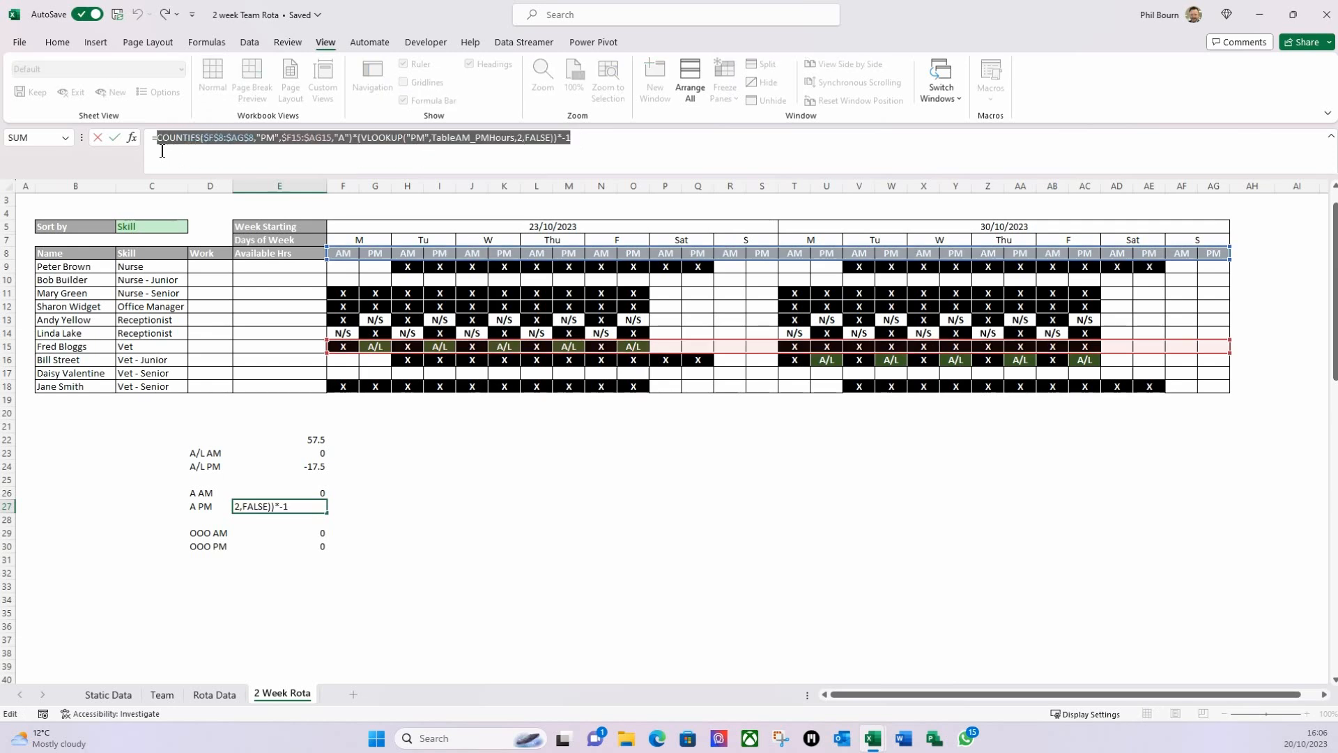
pyautogui.click(162, 151)
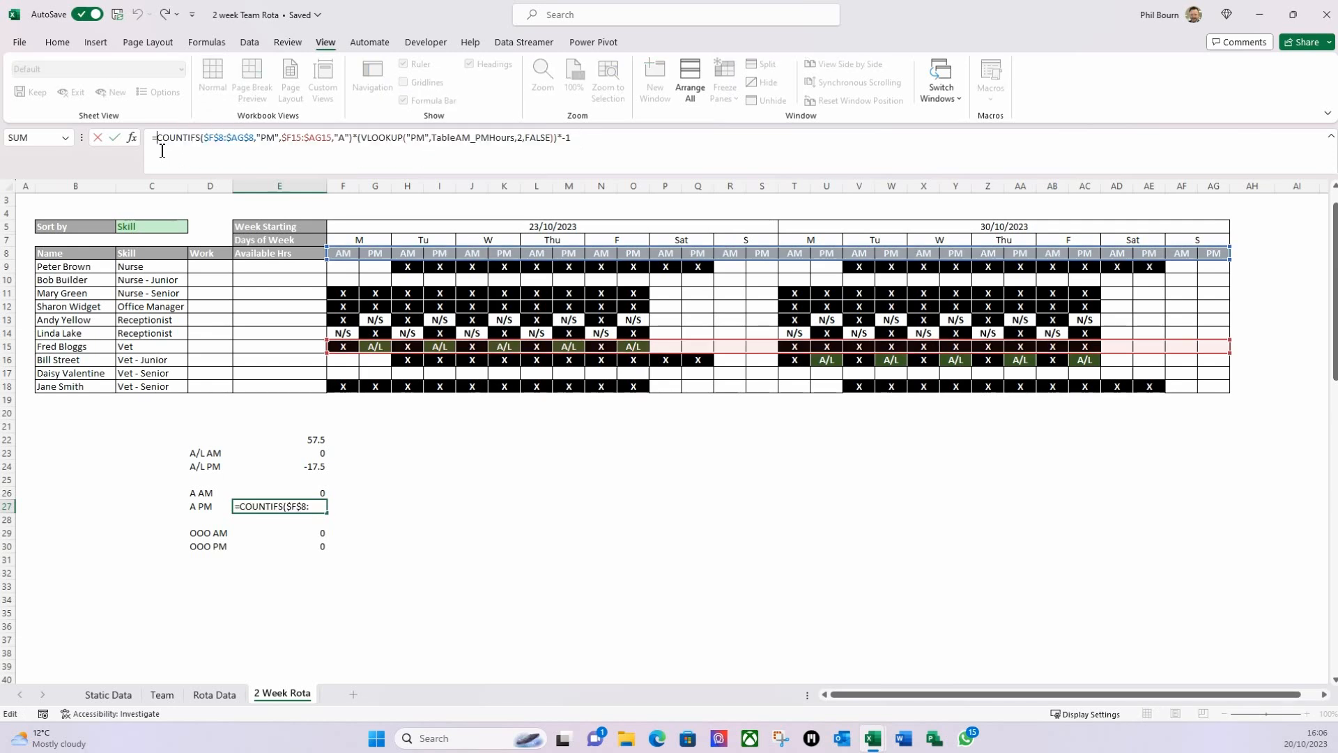
pyautogui.press('Escape')
pyautogui.moveTo(585, 138); pyautogui.dragTo(162, 143)
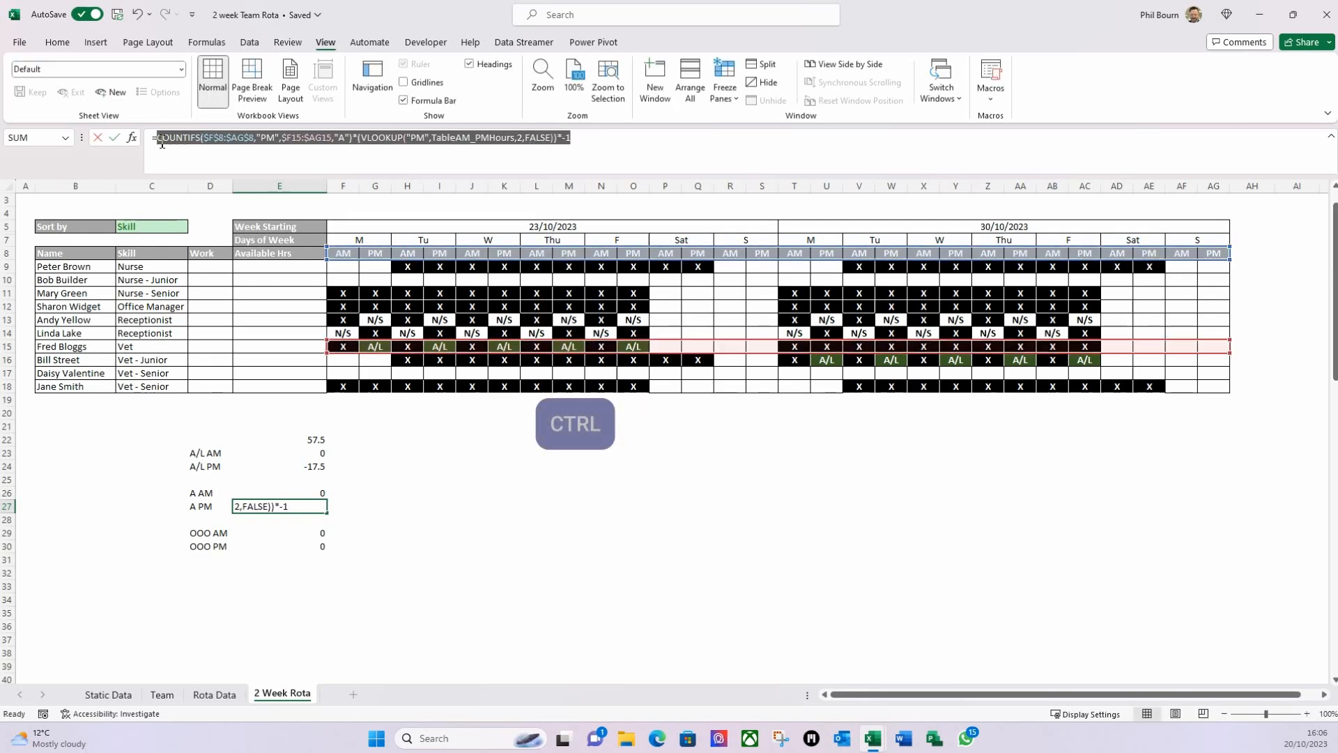
pyautogui.hotkey('ctrl', 'c')
pyautogui.press('Escape')
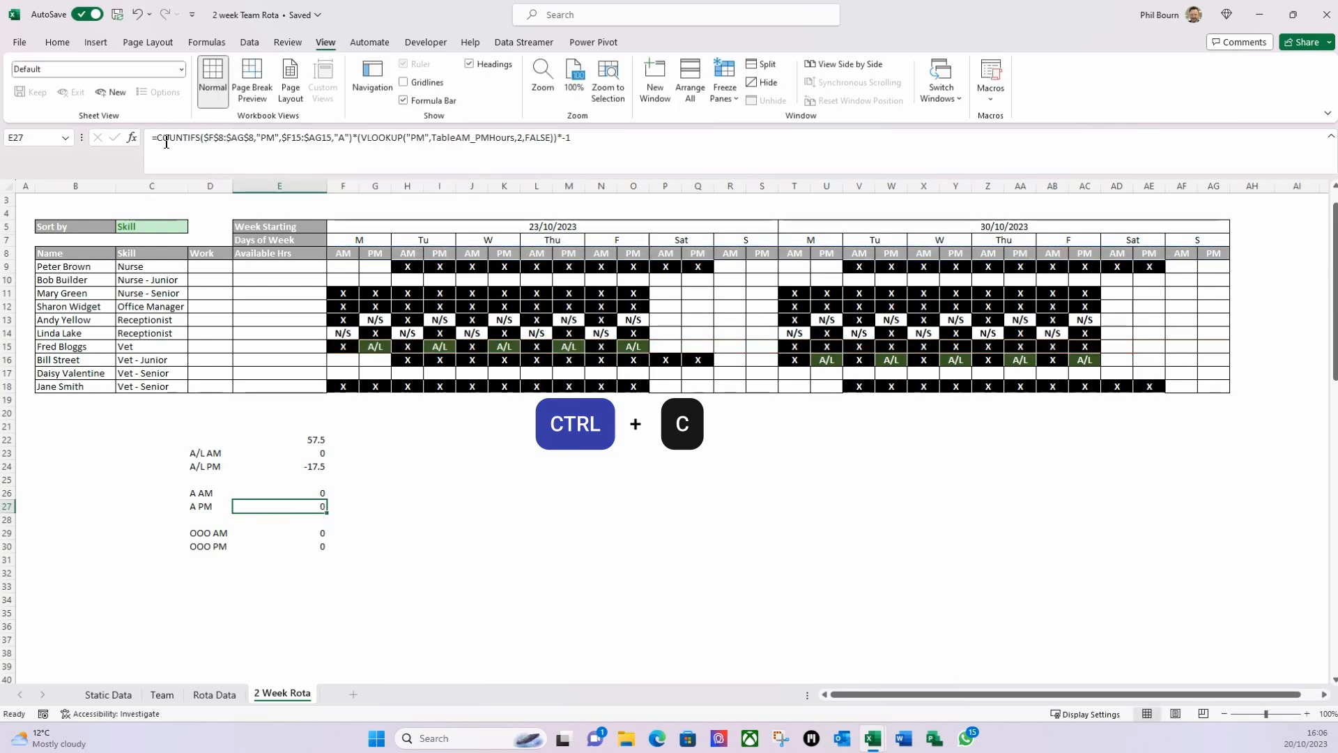
pyautogui.click(315, 442)
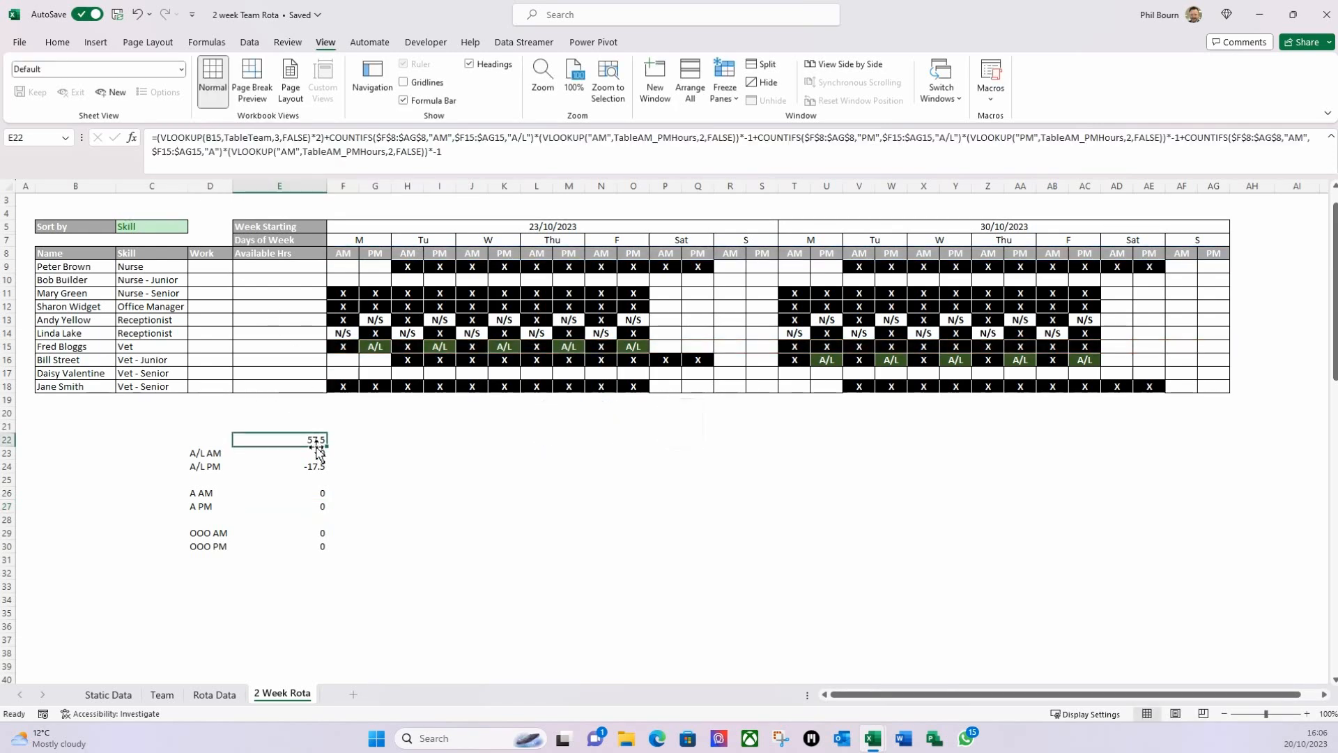
pyautogui.click(496, 163)
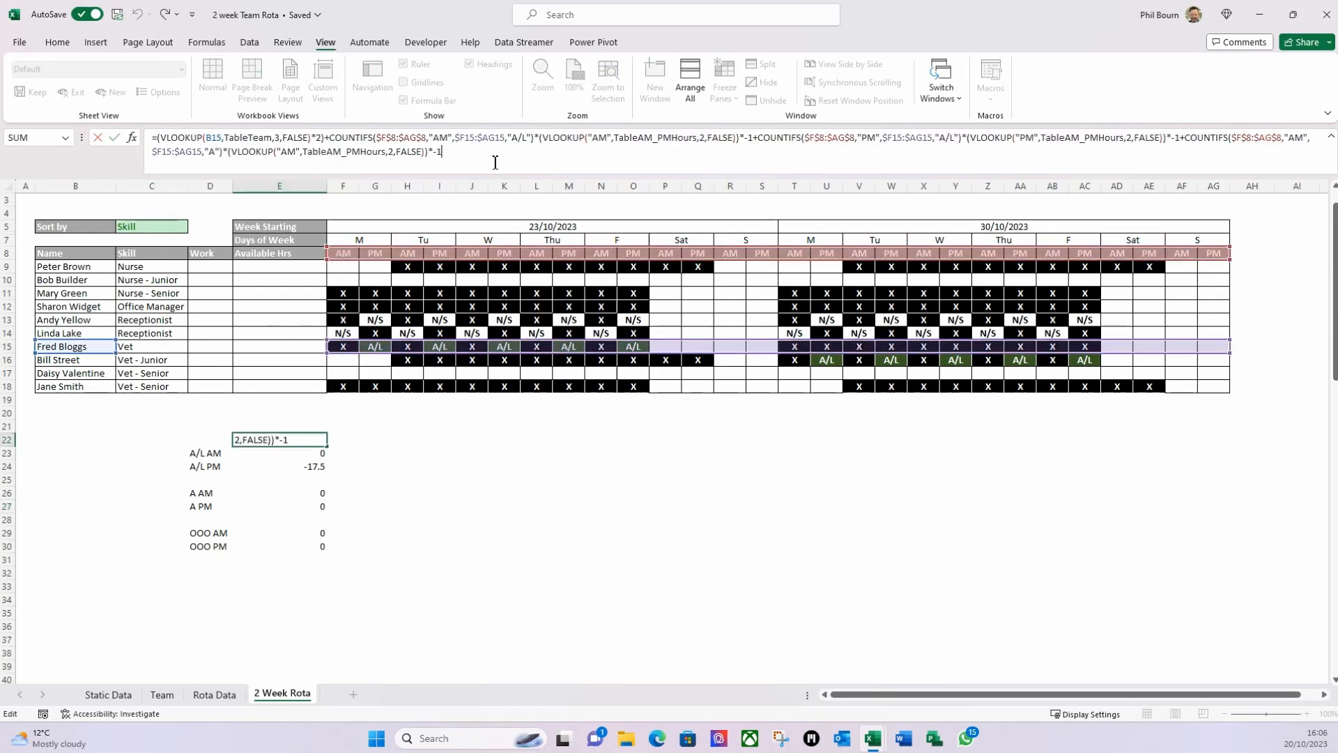
pyautogui.hotkey('ctrl', 'v')
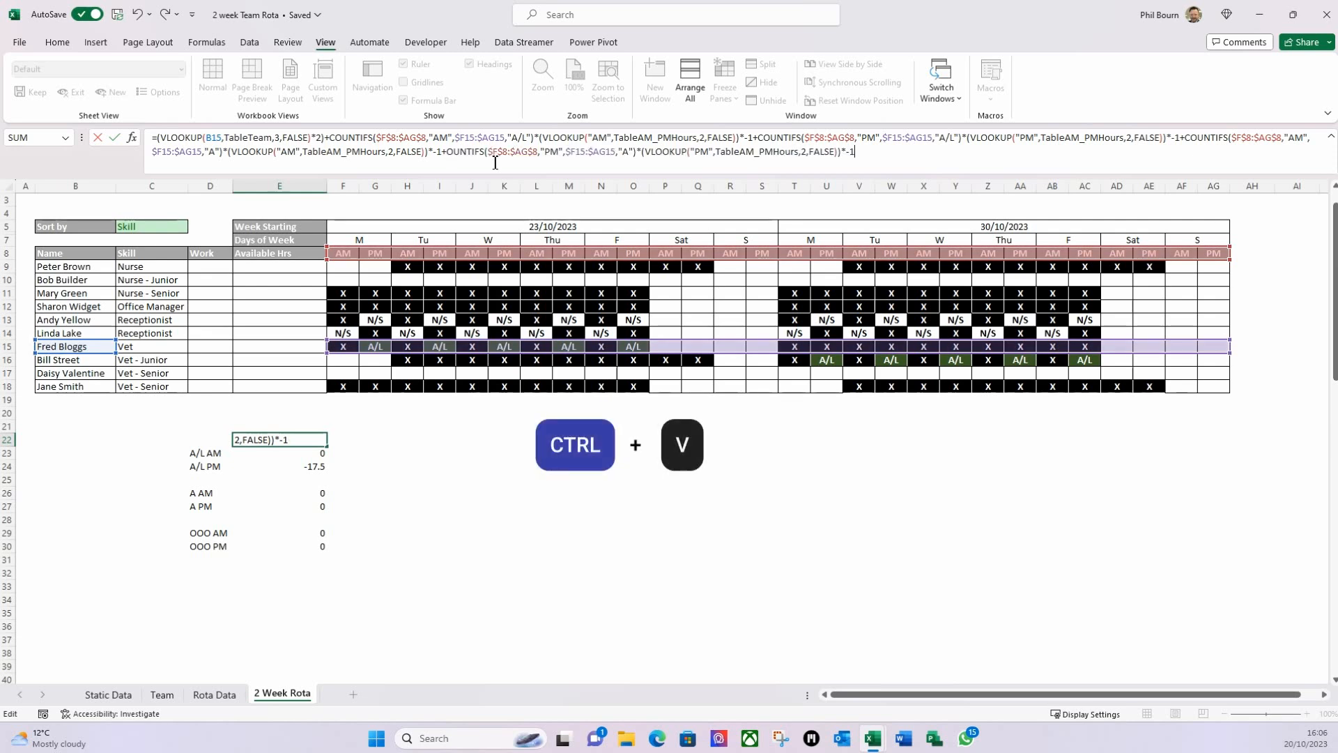
pyautogui.press('Return')
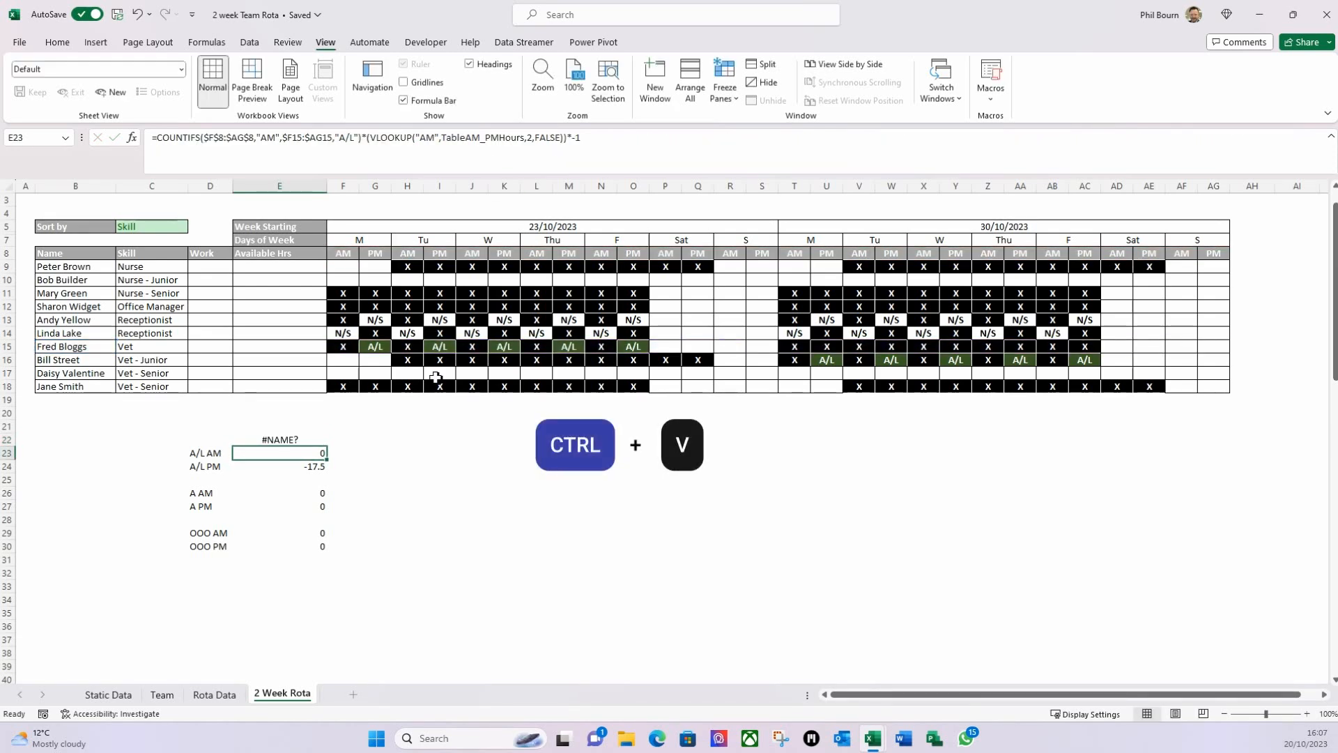
# Step: Copy the OOO AM formula text from E29 without its equals sign
pyautogui.click(320, 533)
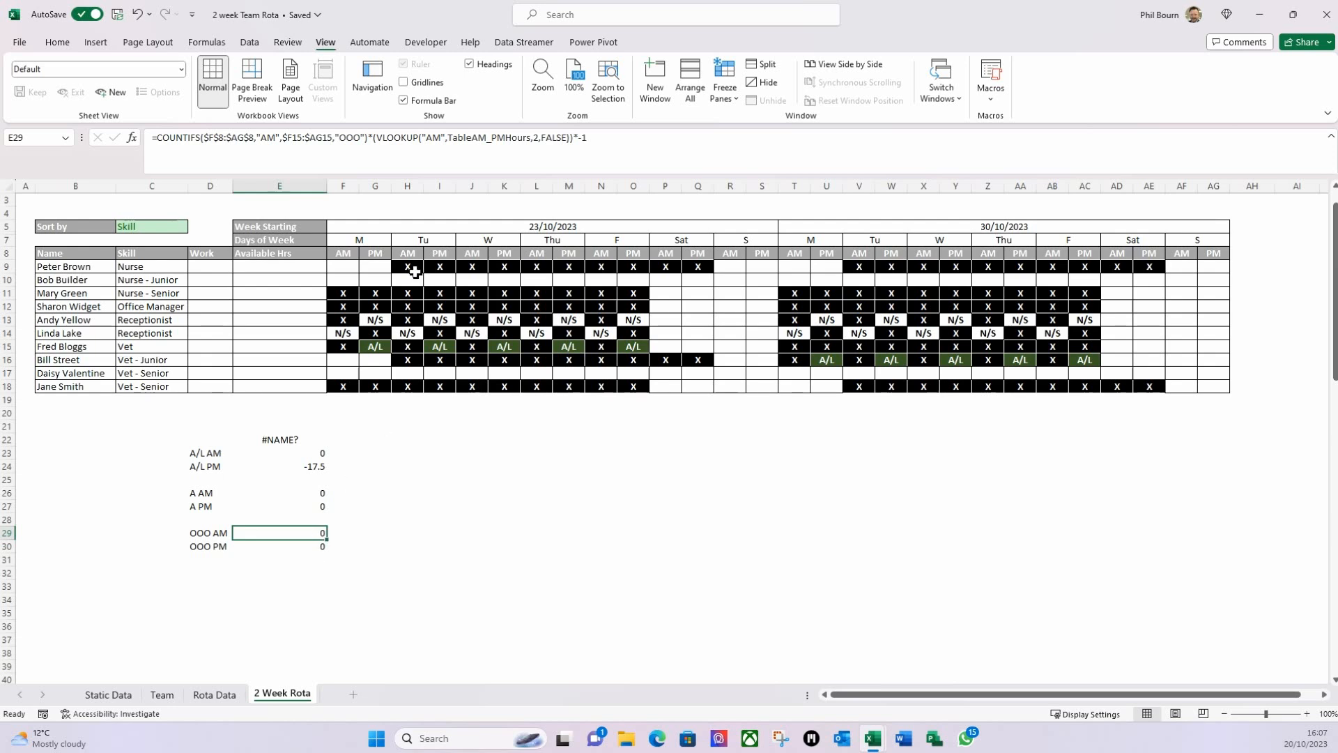
pyautogui.moveTo(589, 137); pyautogui.dragTo(158, 145)
pyautogui.hotkey('ctrl', 'c')
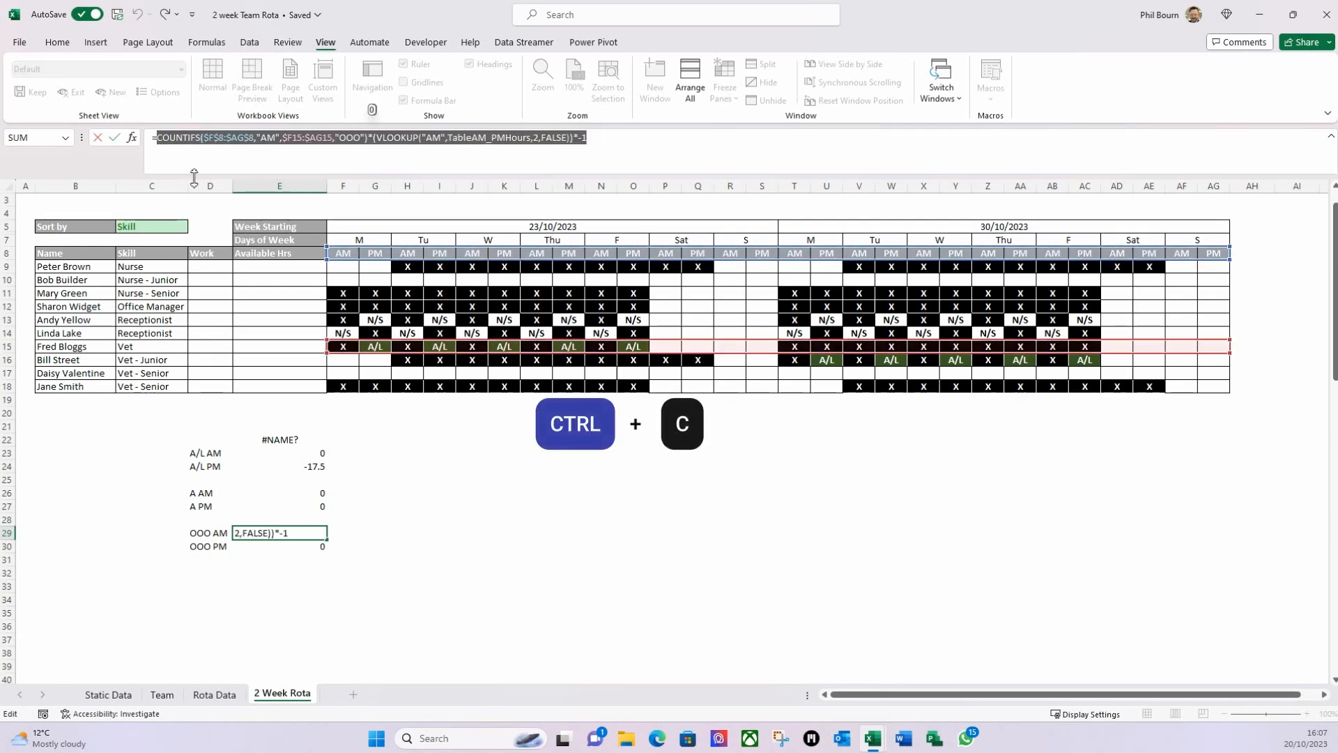
pyautogui.press('Escape')
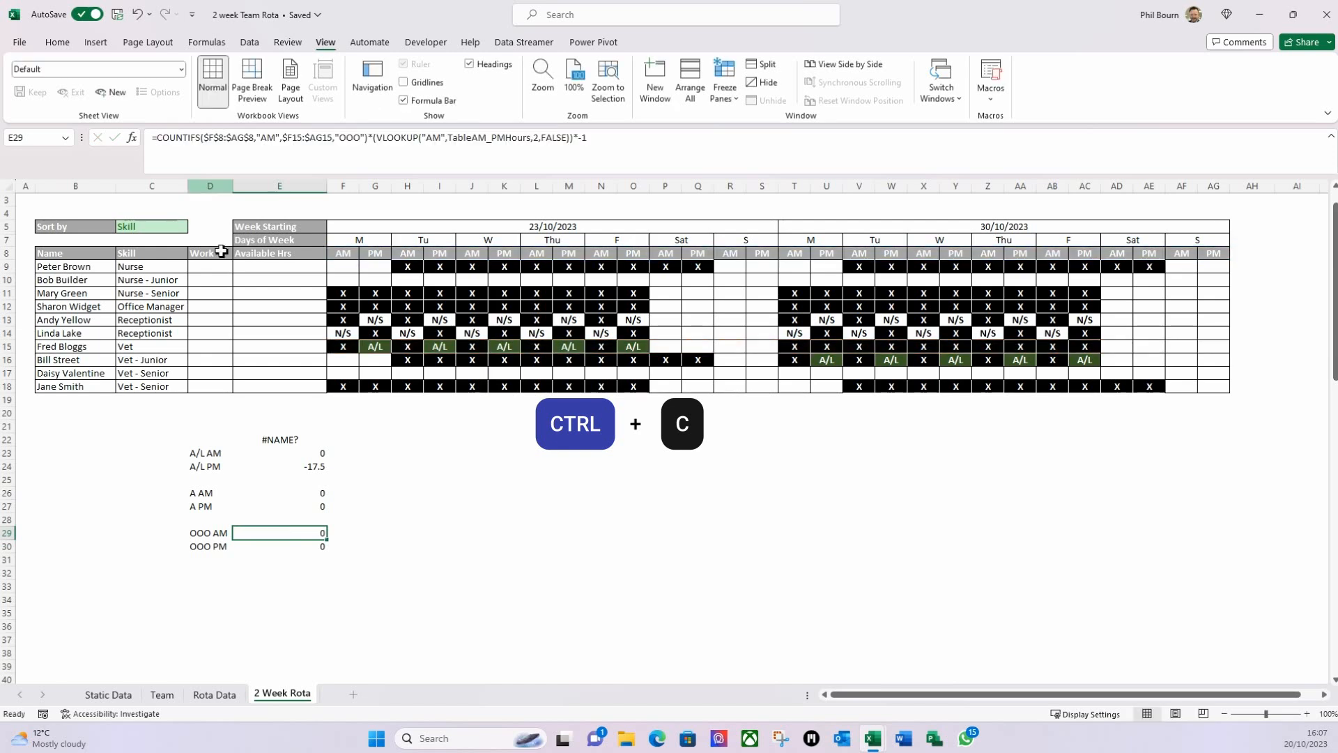
# Step: Insert the missing C before OUNTIFS in the A PM part of the E22 formula so the function reads COUNTIFS
pyautogui.click(289, 441)
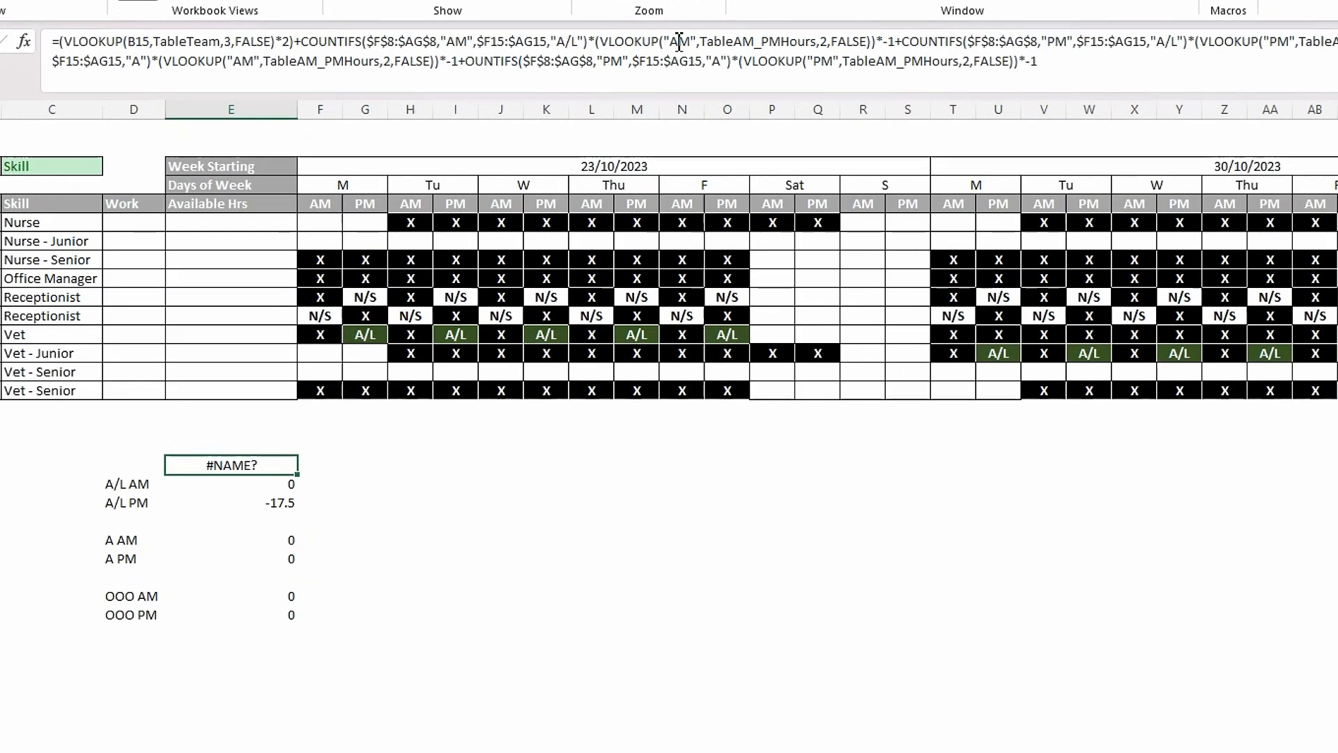
pyautogui.click(467, 61)
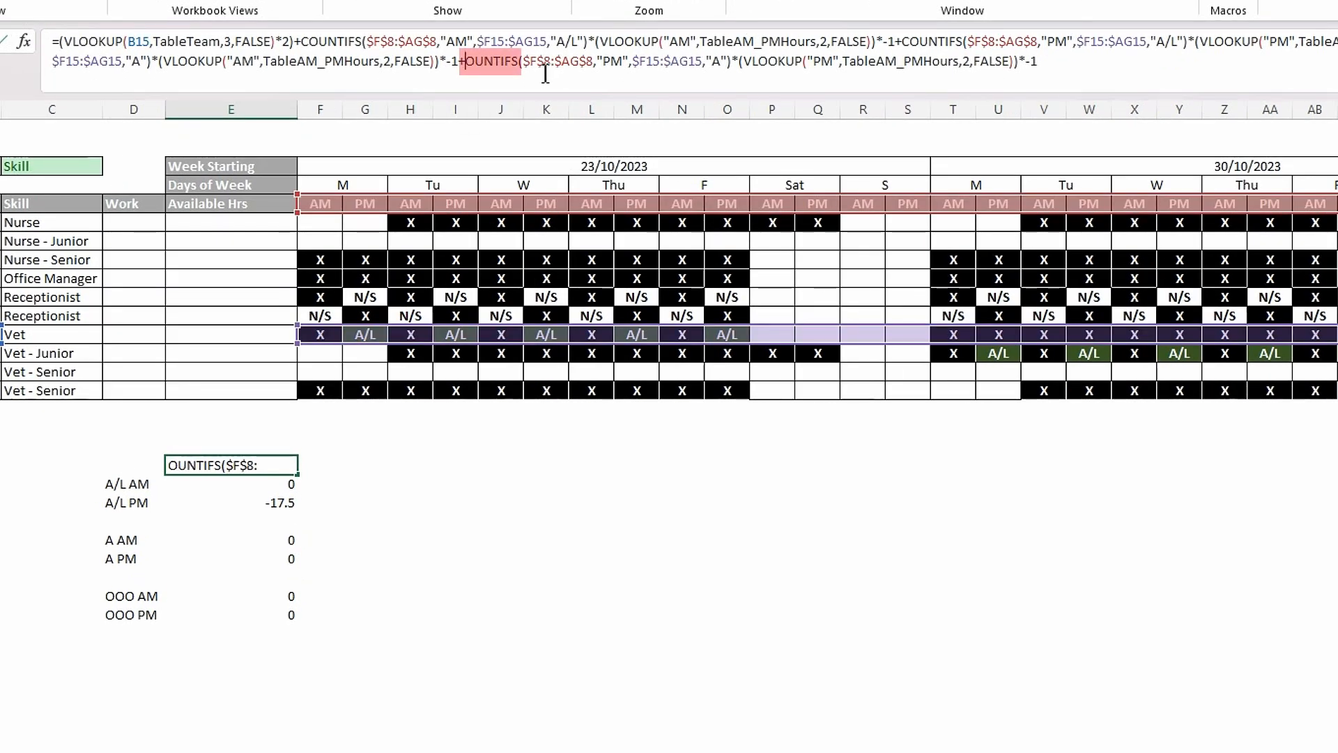
pyautogui.write('c')
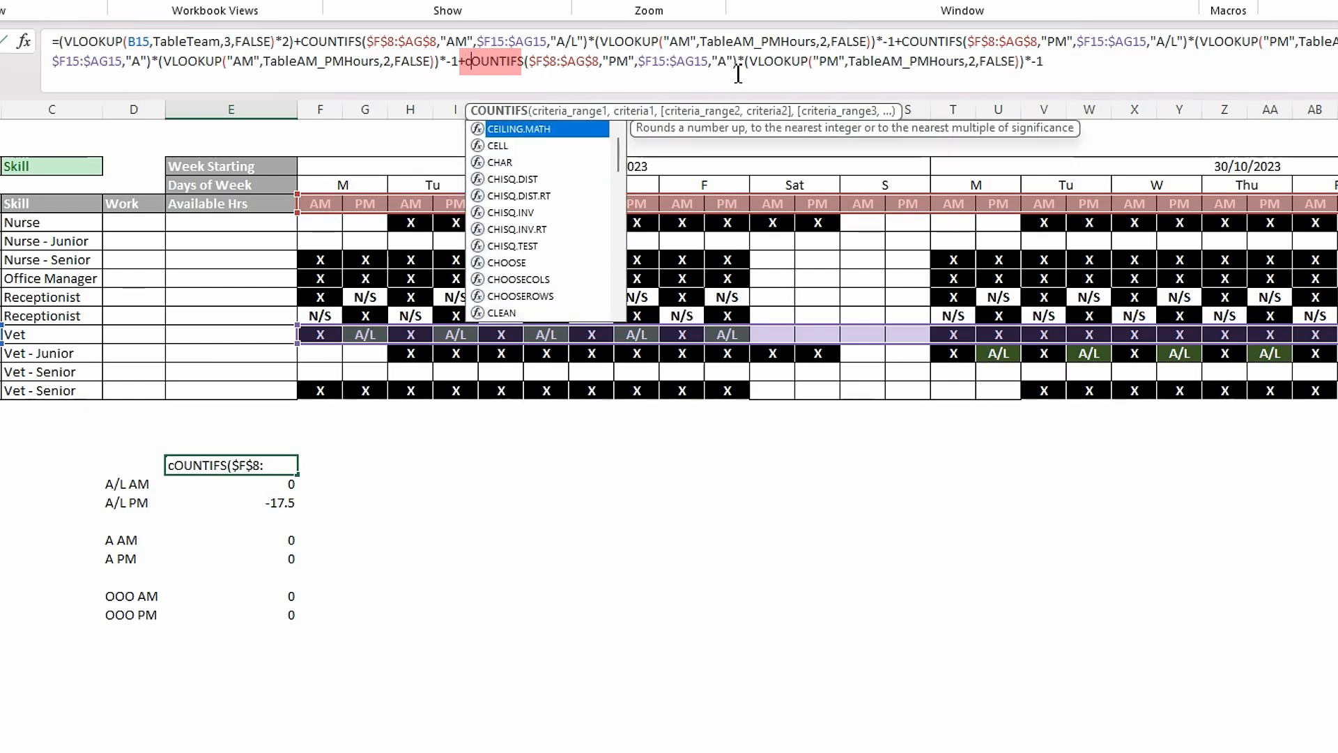
# Step: Append the copied OOO AM deduction to the end of the E22 formula with a plus sign
pyautogui.click(1090, 68)
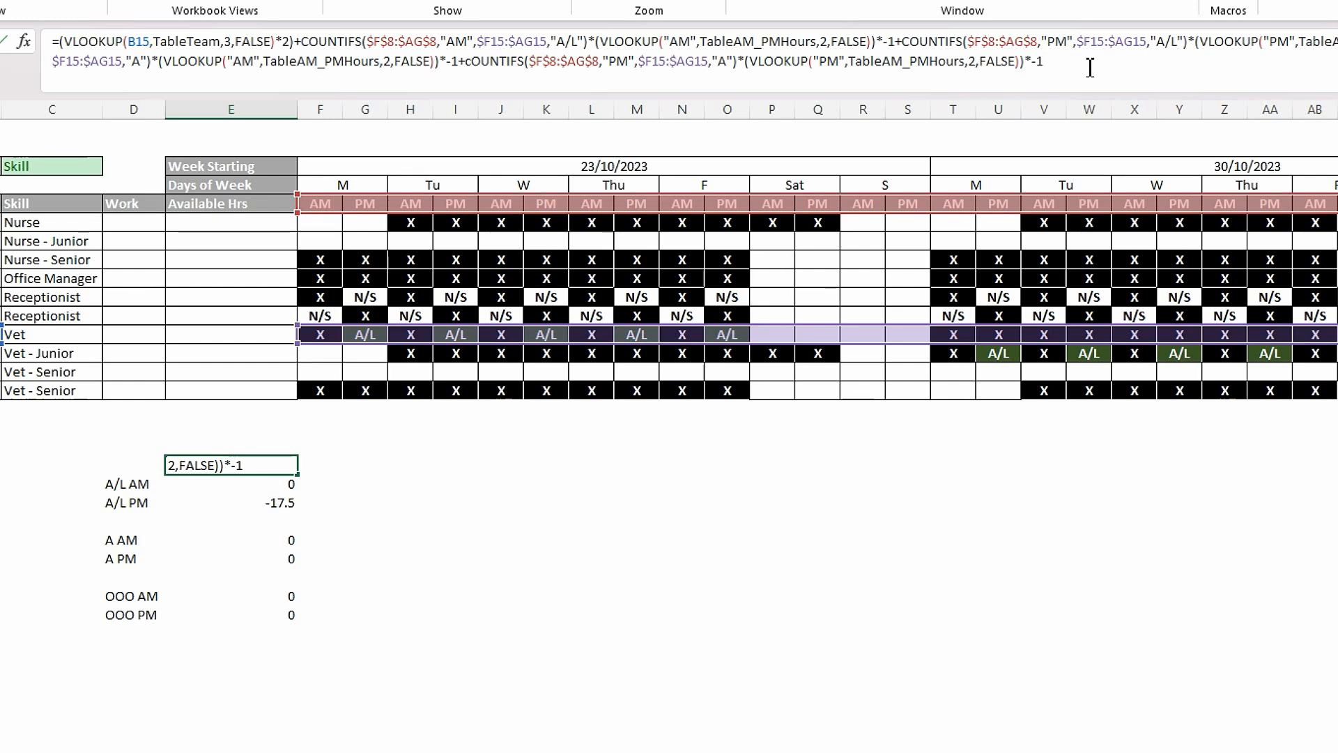
pyautogui.write('+')
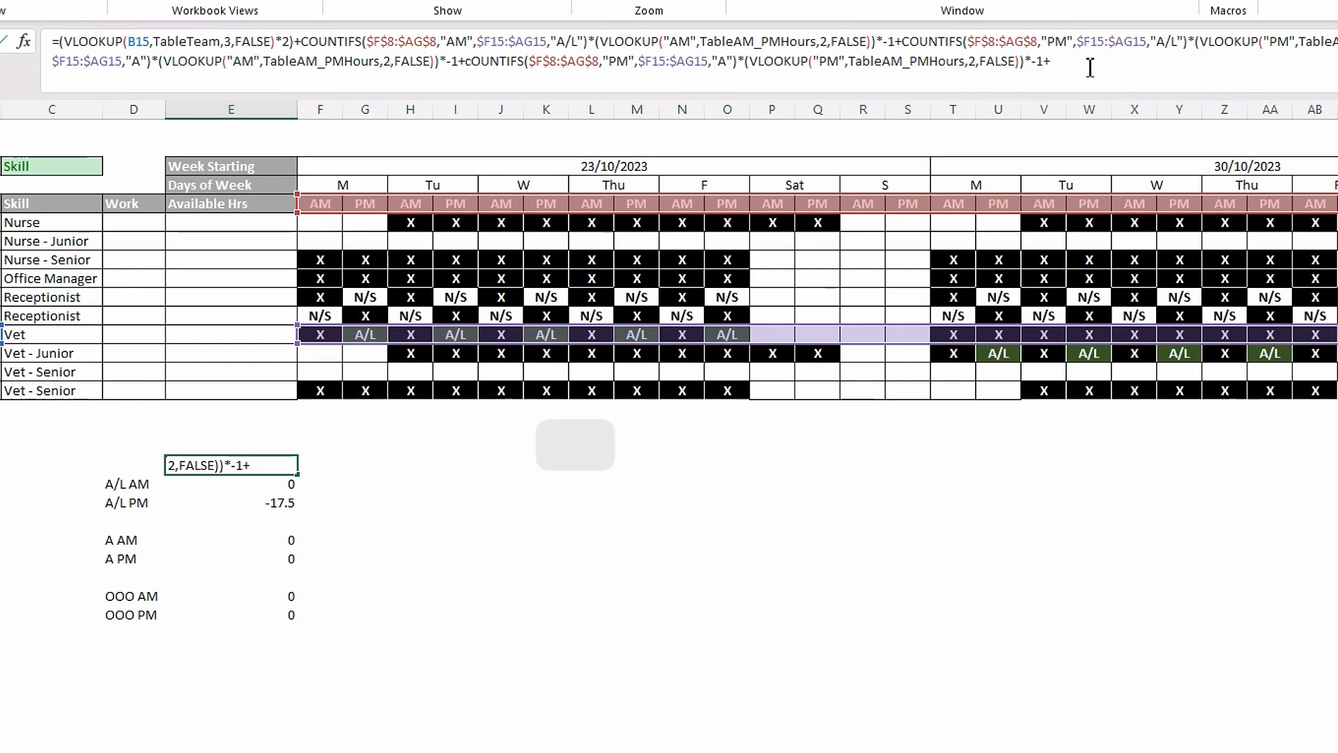
pyautogui.hotkey('ctrl', 'v')
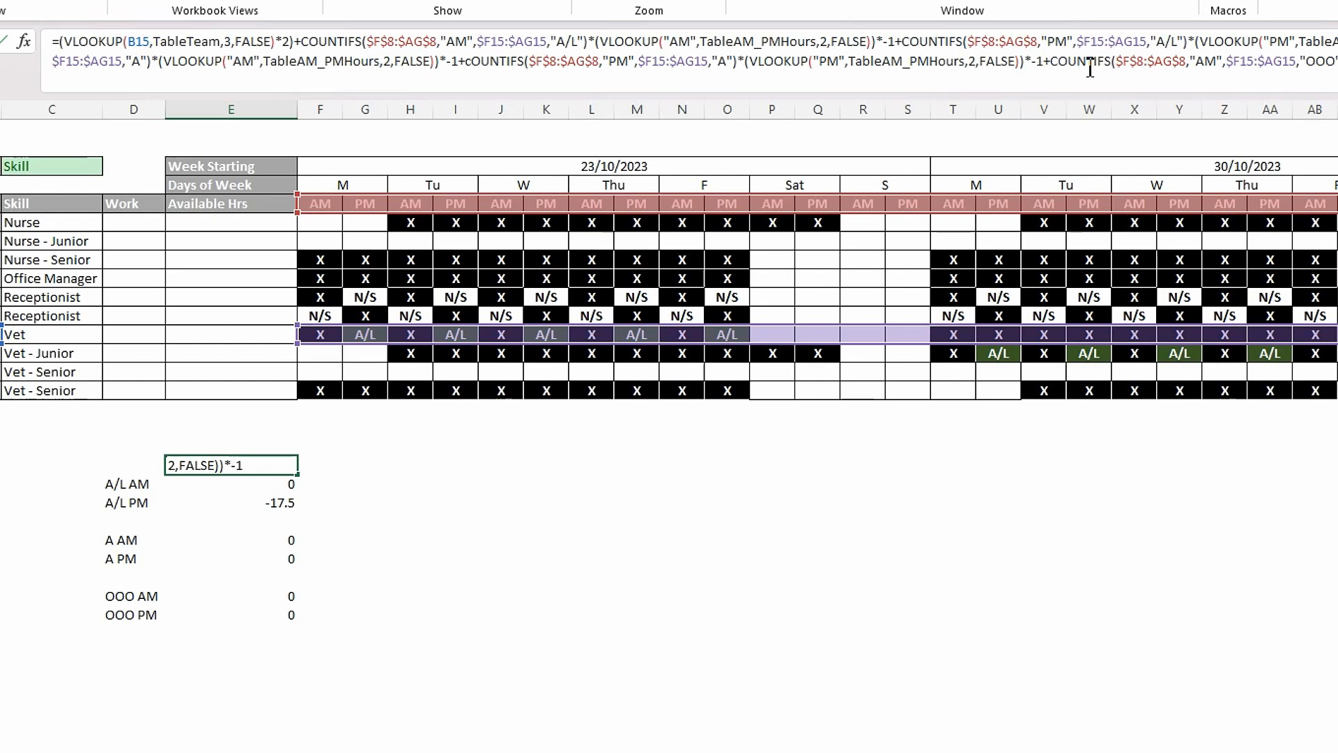
pyautogui.press('Return')
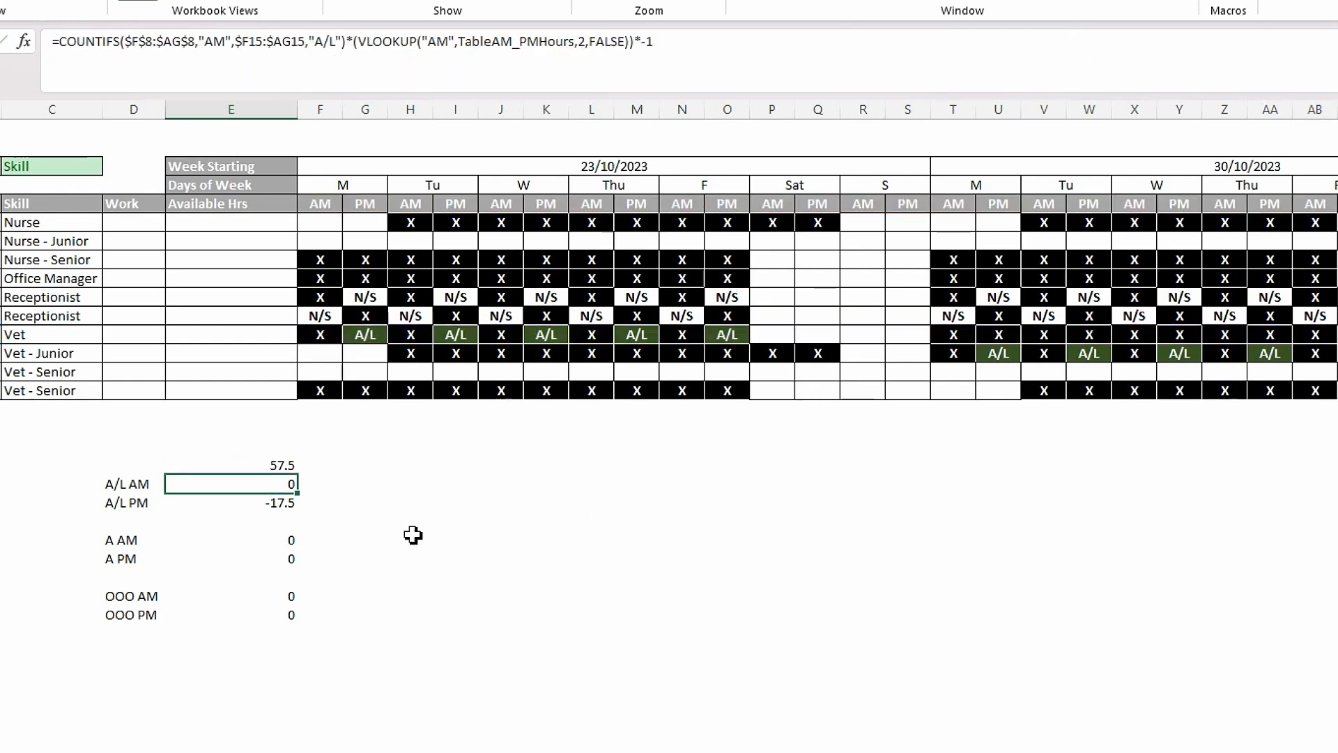
# Step: Copy the OOO PM formula from E30 without its equals sign and append it to the E22 formula with a plus sign
pyautogui.click(278, 614)
pyautogui.moveTo(660, 43); pyautogui.dragTo(67, 61)
pyautogui.hotkey('ctrl', 'c')
pyautogui.press('Escape')
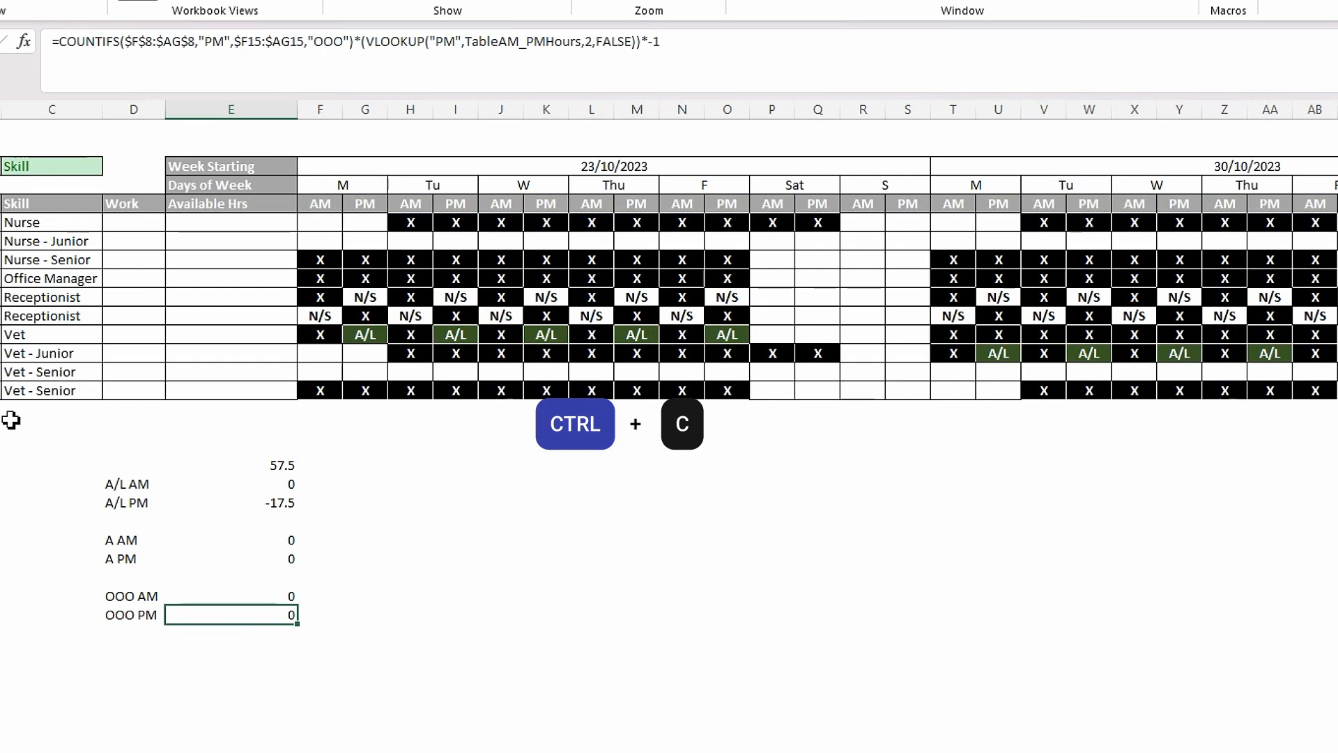
pyautogui.click(292, 465)
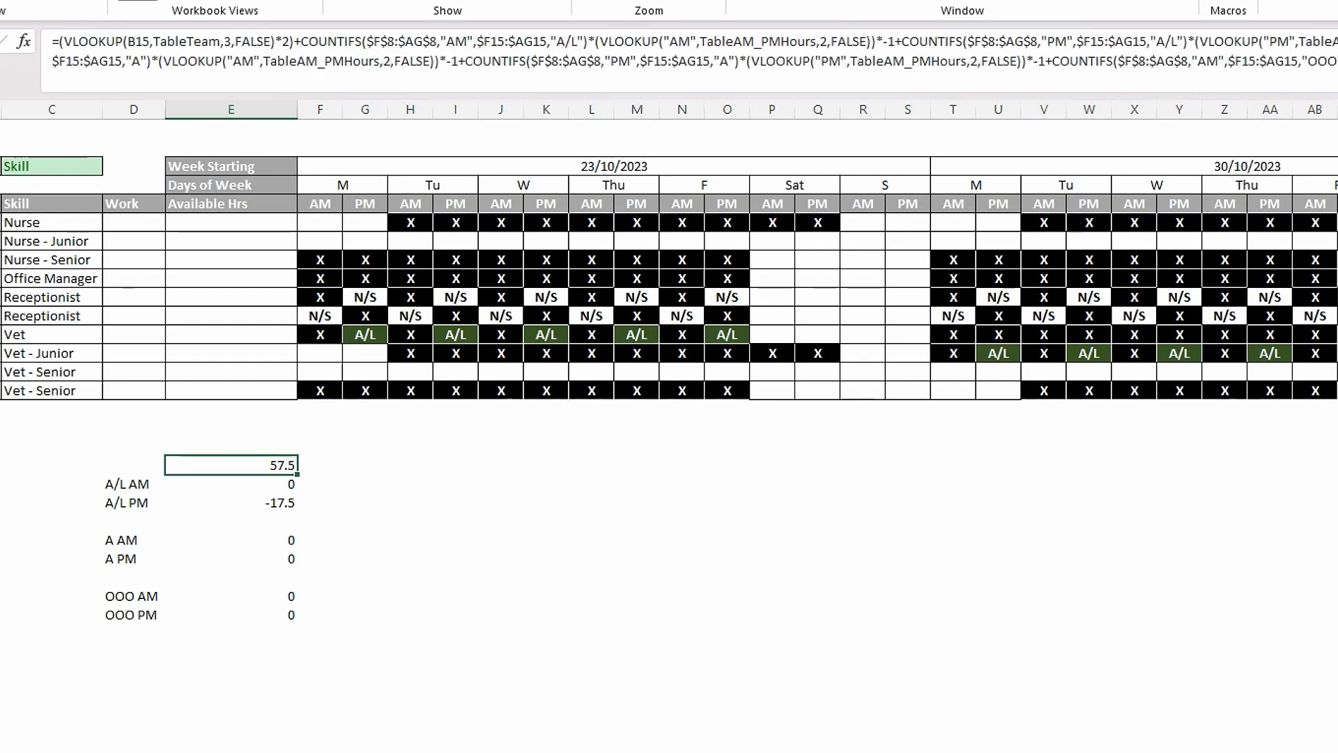
pyautogui.press('F2')
pyautogui.write('+')
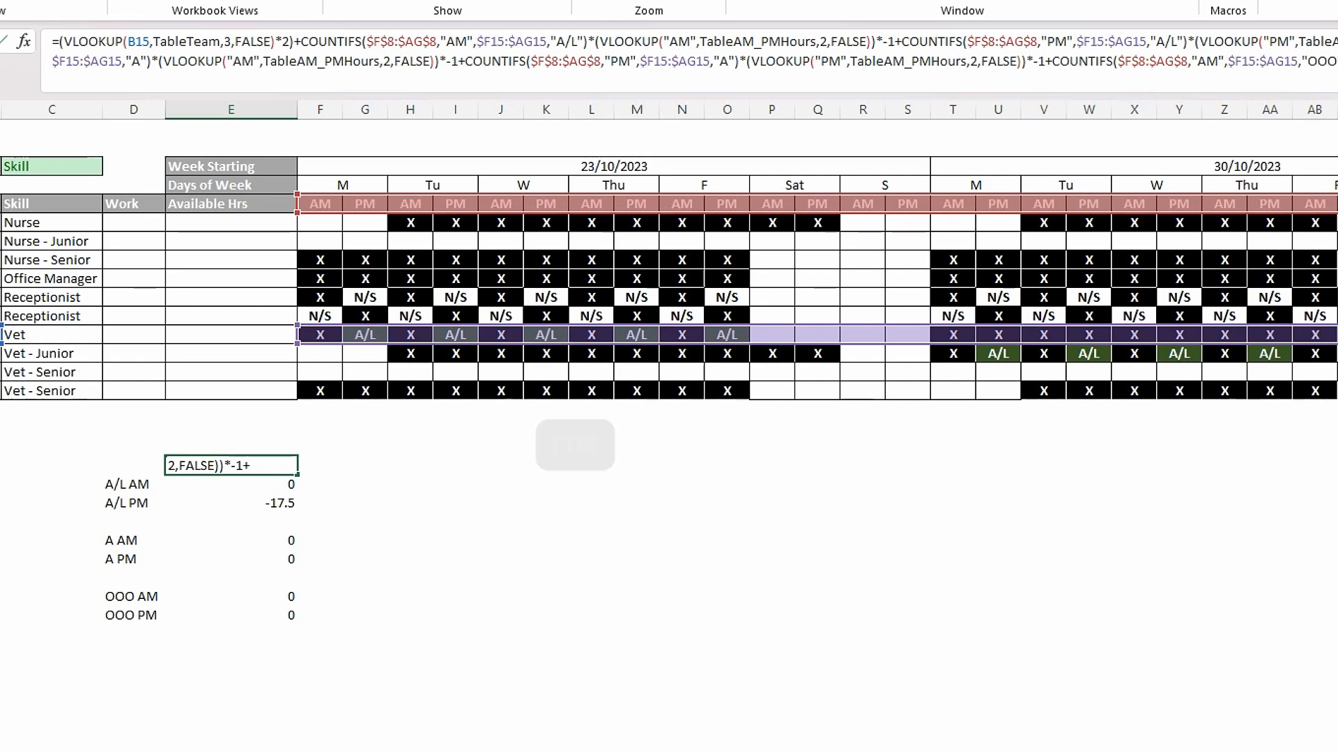
pyautogui.hotkey('ctrl', 'v')
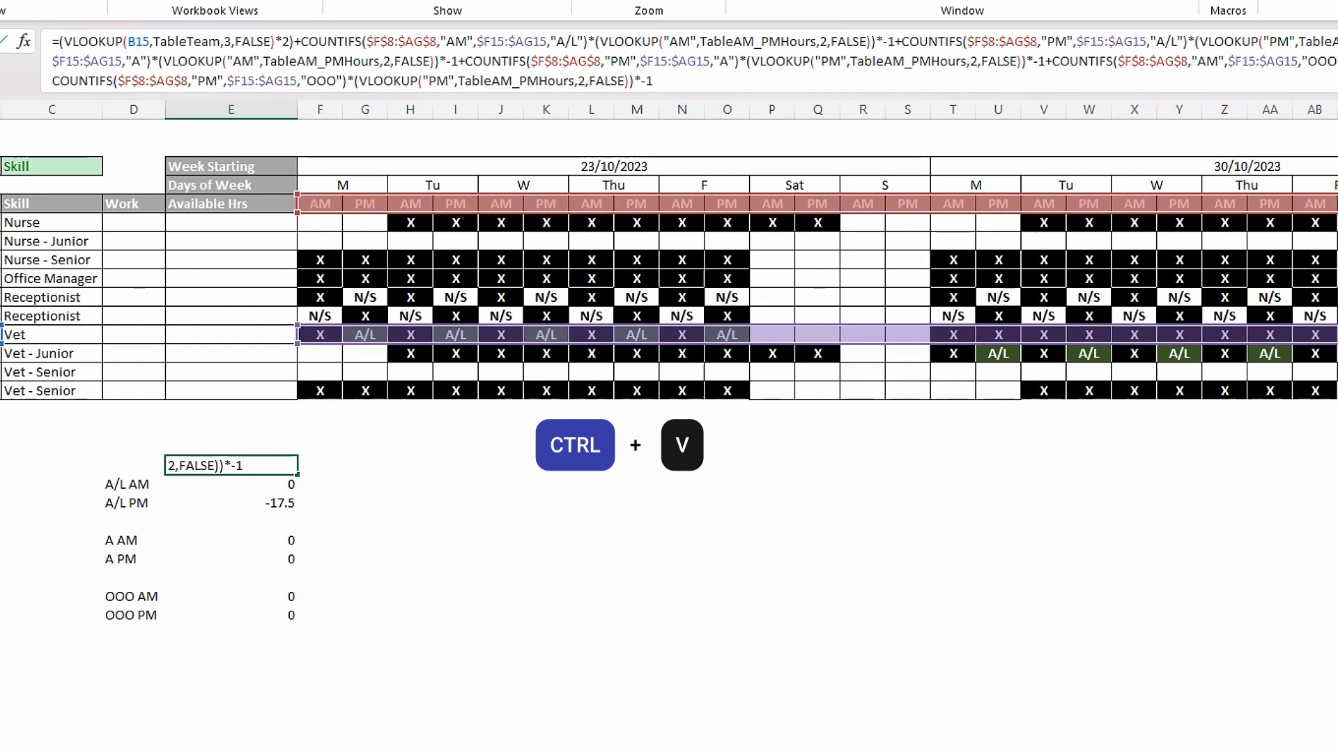
pyautogui.press('Return')
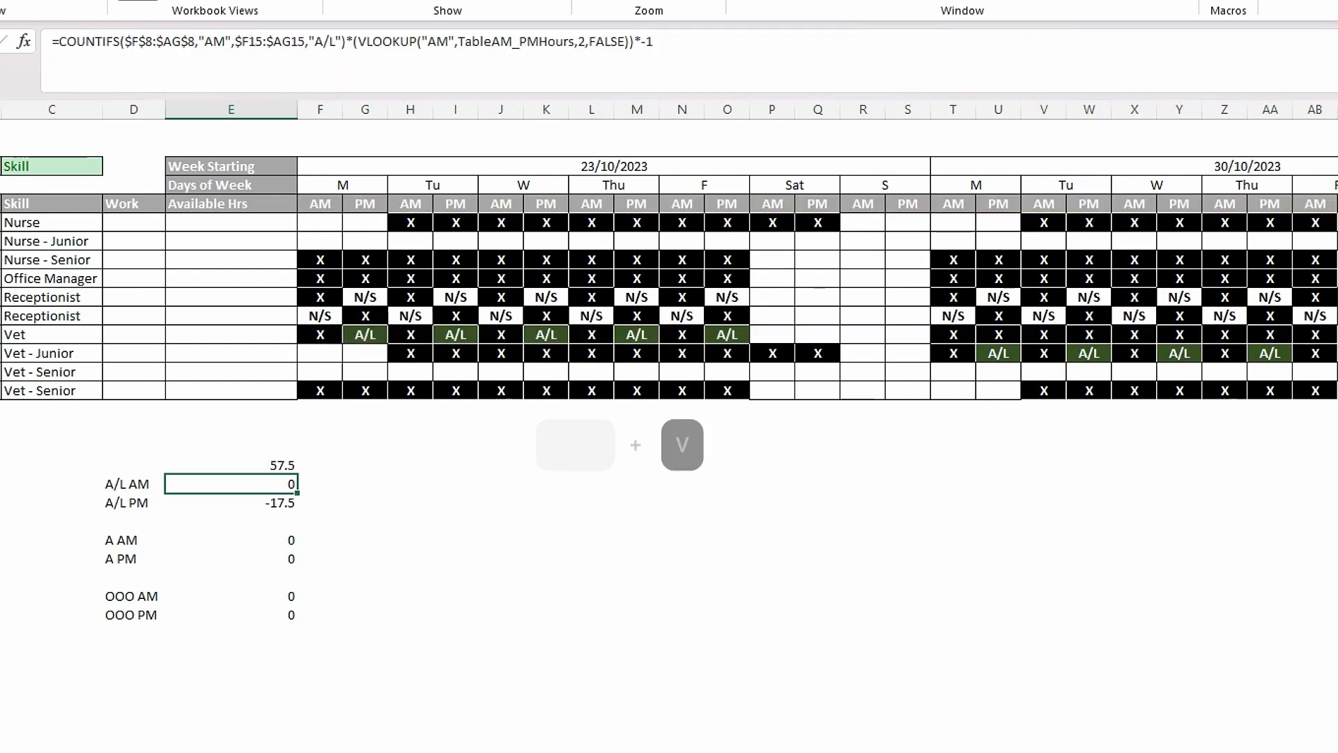
# Step: Enclose the whole E22 calculation in parentheses and subtract the Work cell D15 from it
pyautogui.click(289, 467)
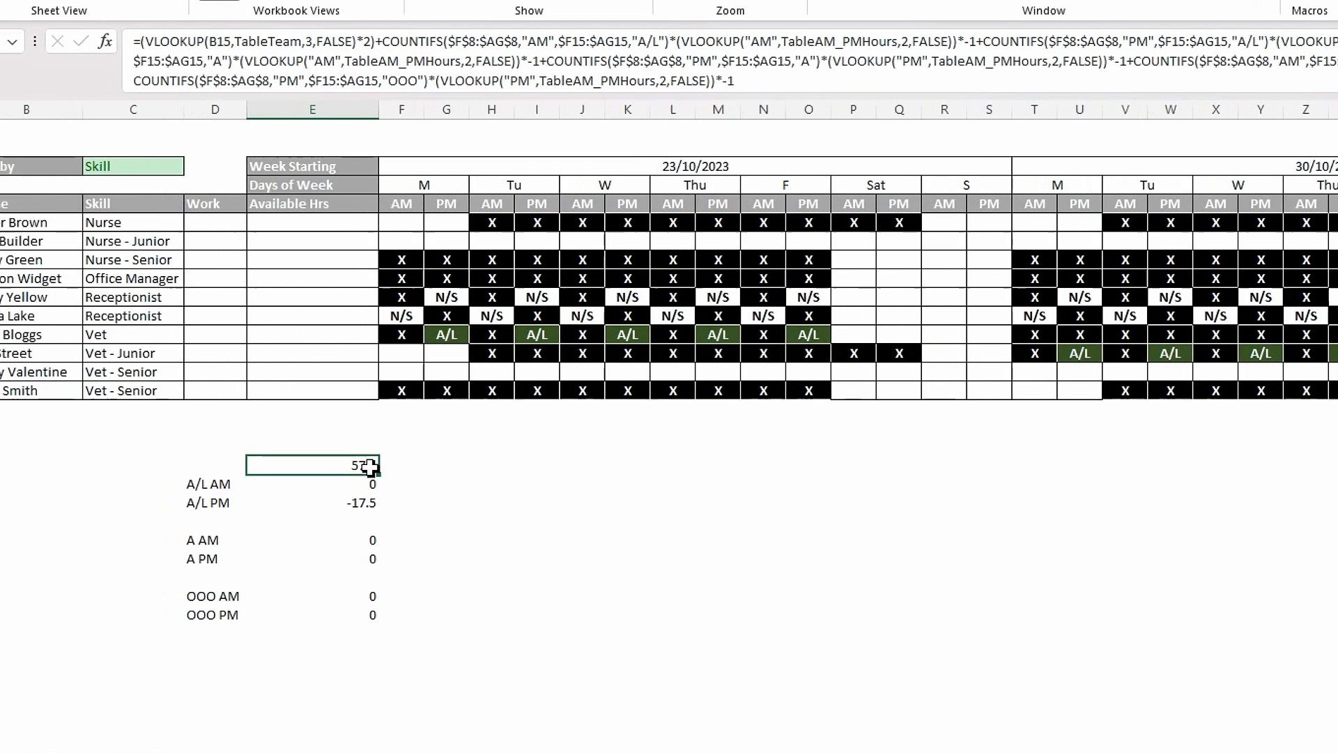
pyautogui.click(188, 43)
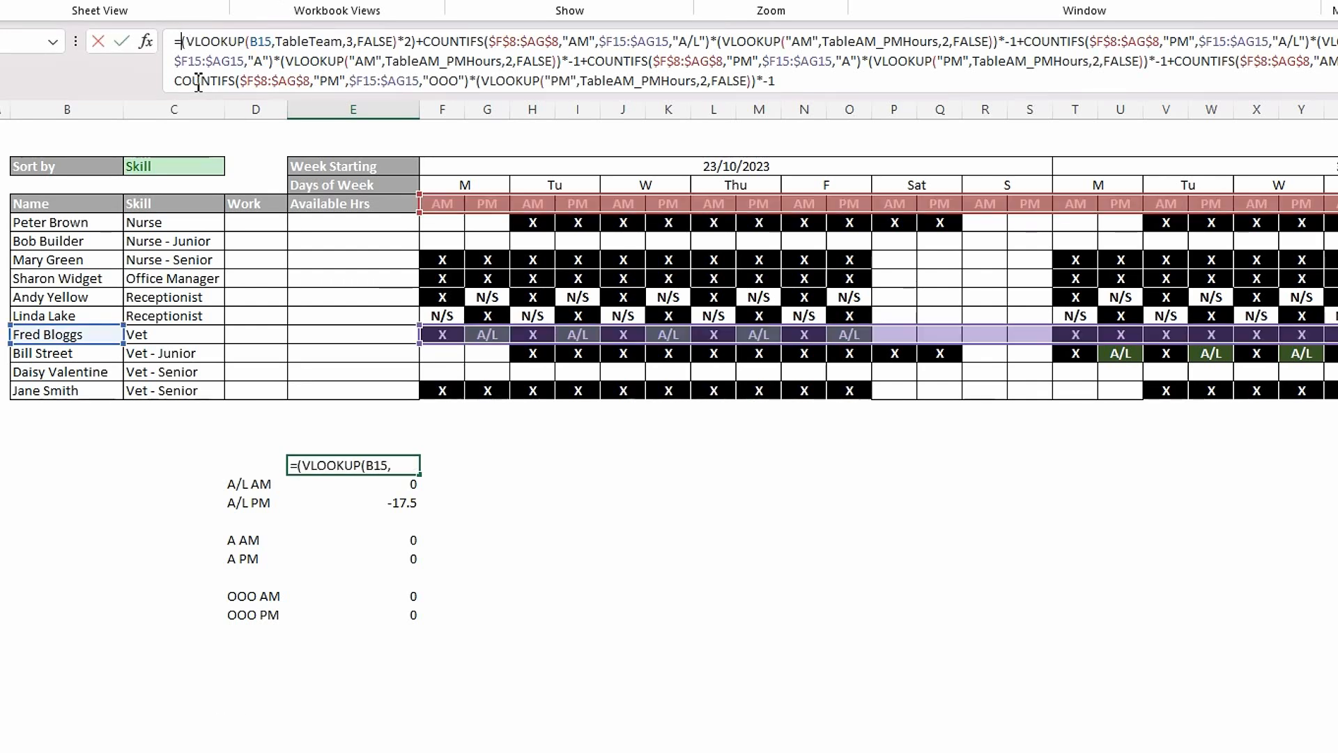
pyautogui.write('(')
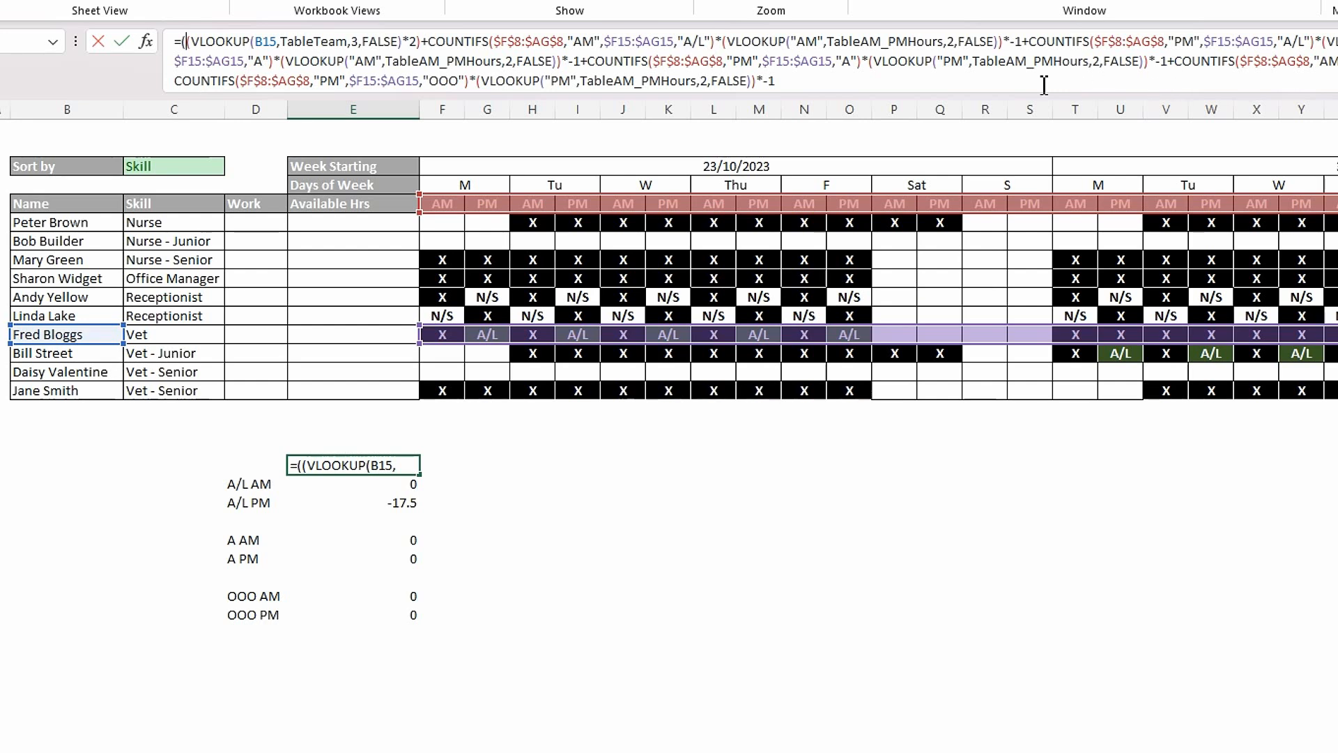
pyautogui.click(795, 82)
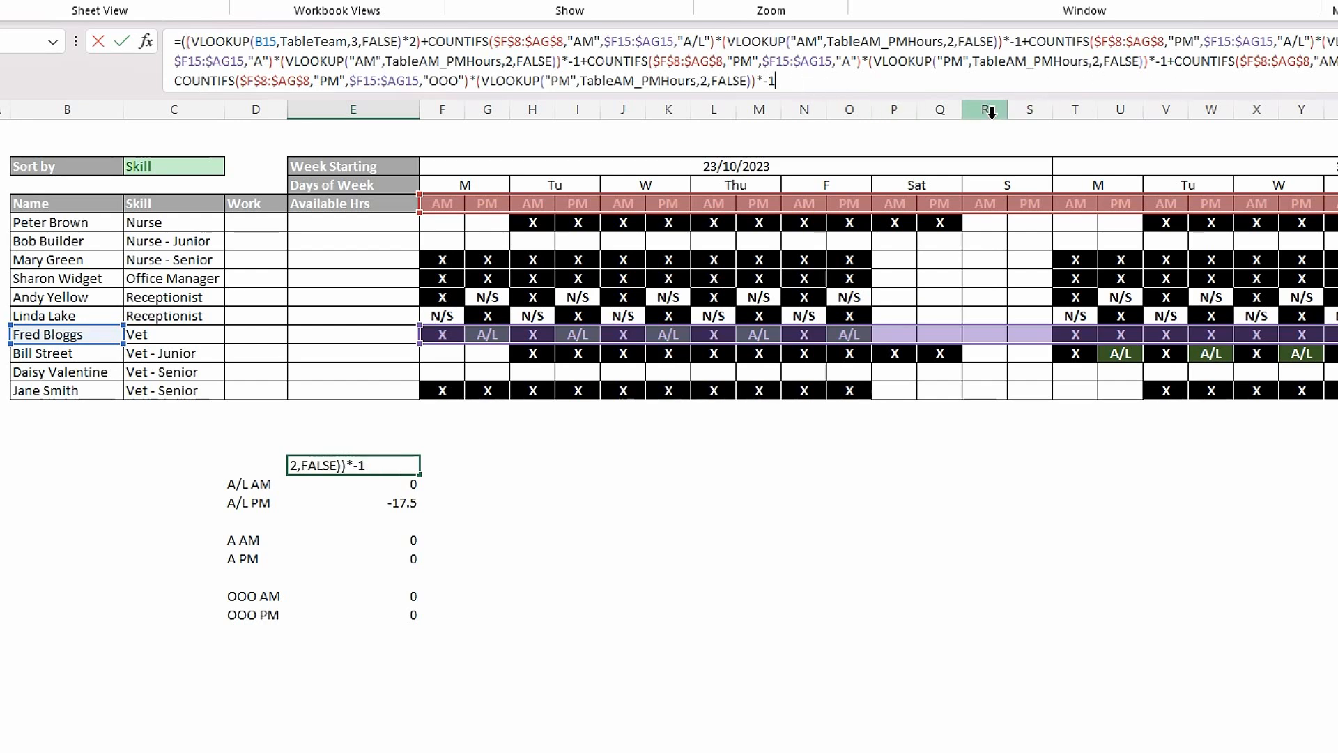
pyautogui.write(')')
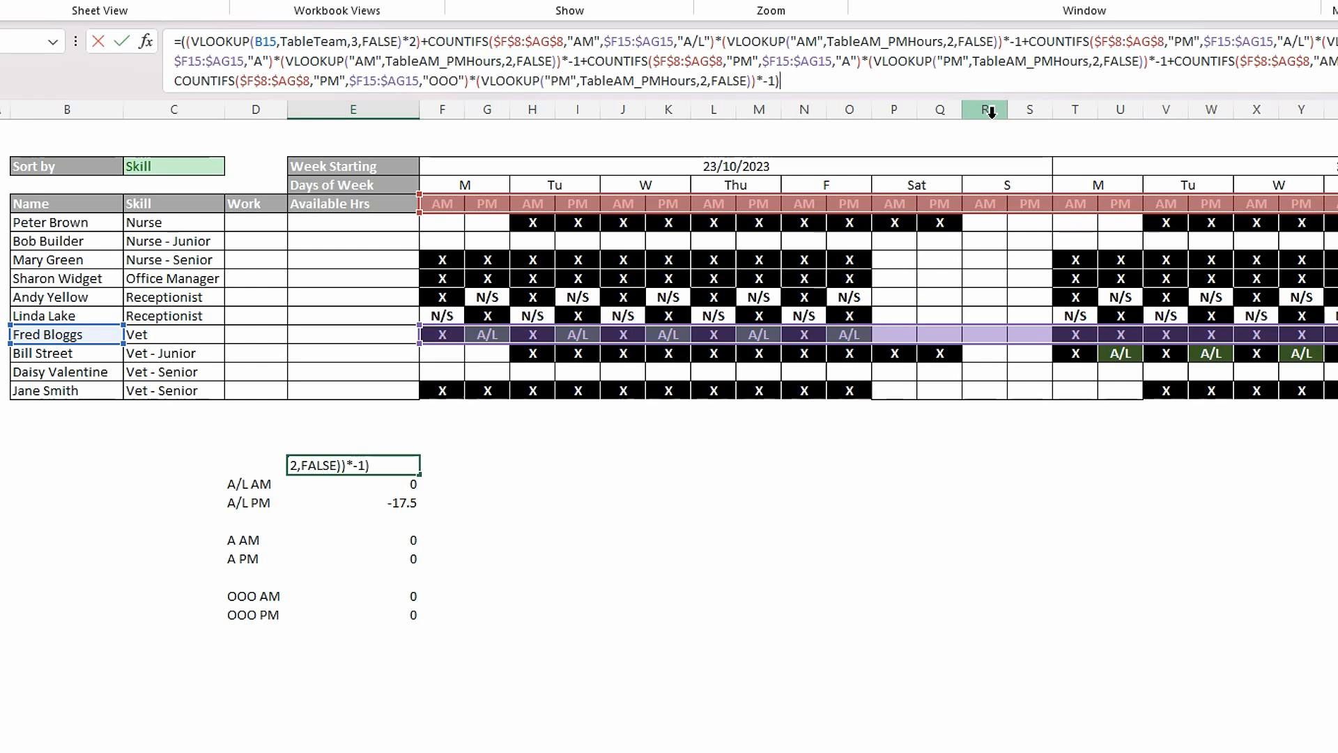
pyautogui.write('-')
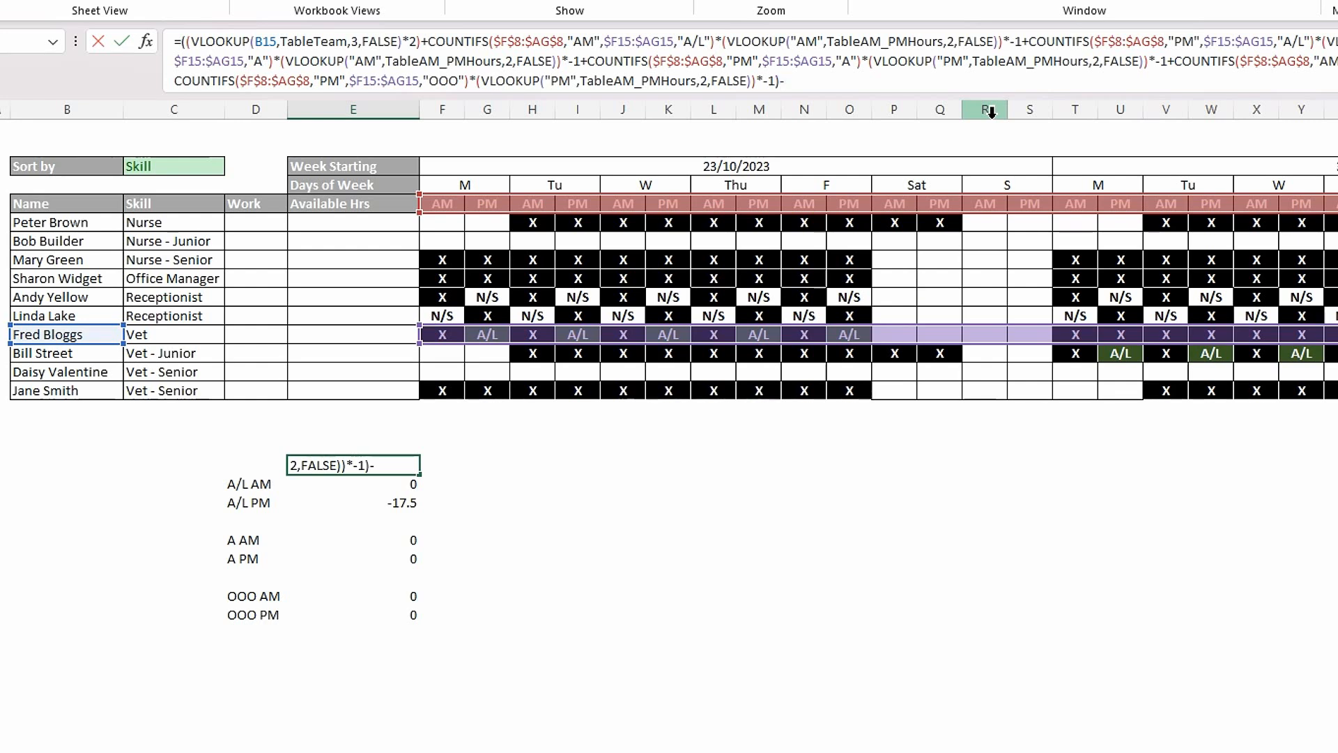
pyautogui.click(263, 339)
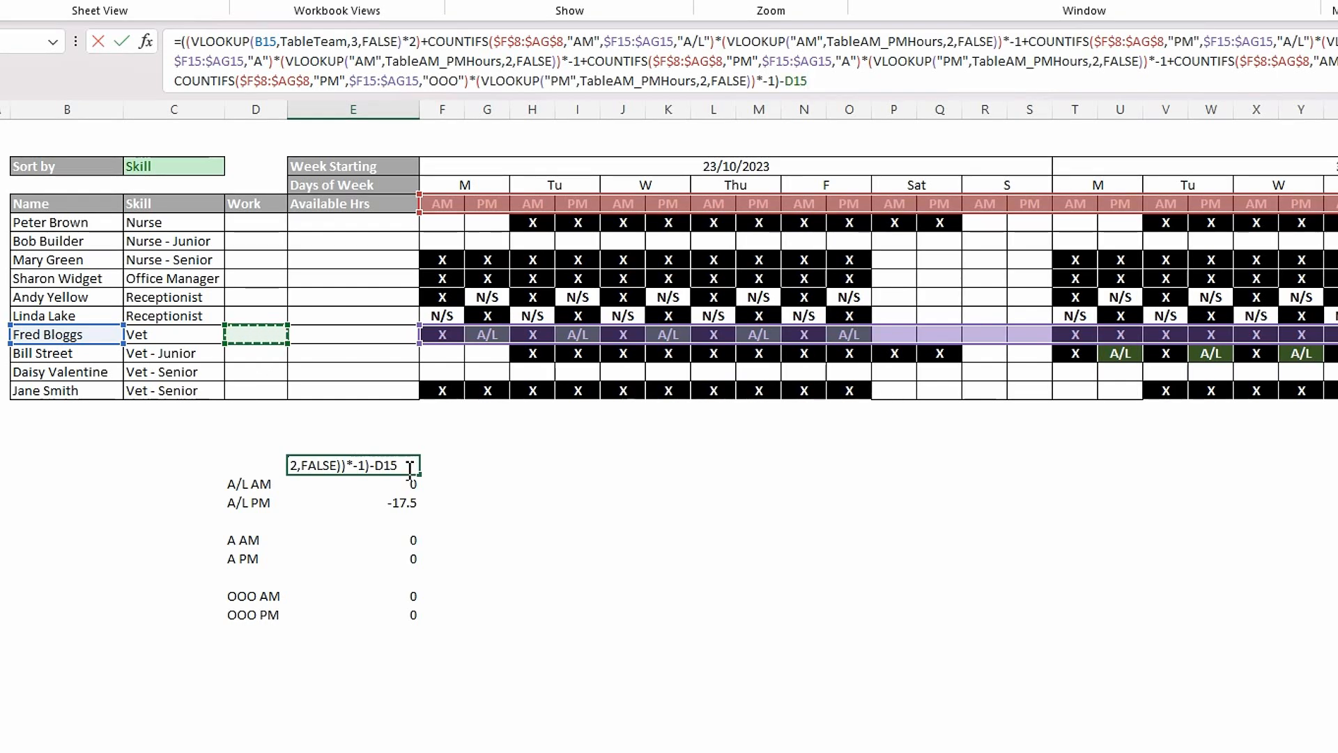
pyautogui.press('Return')
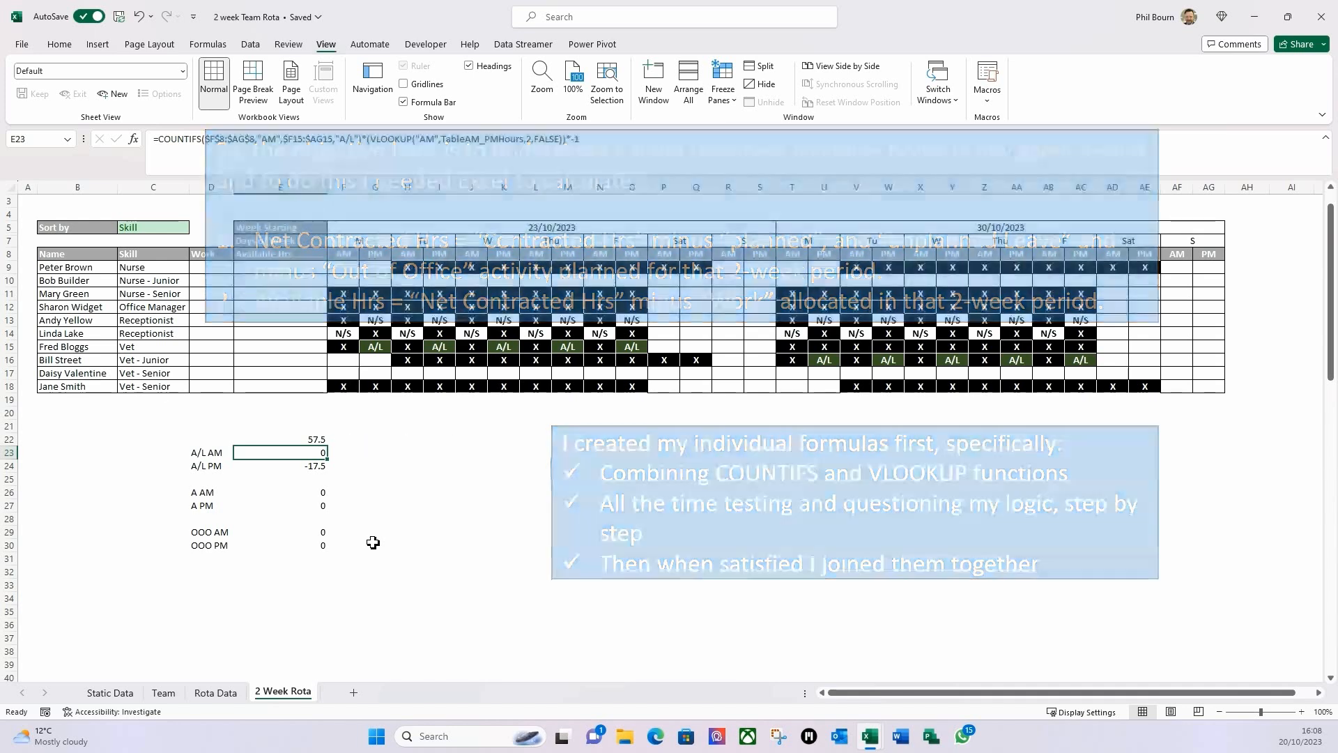
# Step: Copy the complete formula text from E22 and enter it unchanged in the Available Hrs cell E15
pyautogui.click(320, 440)
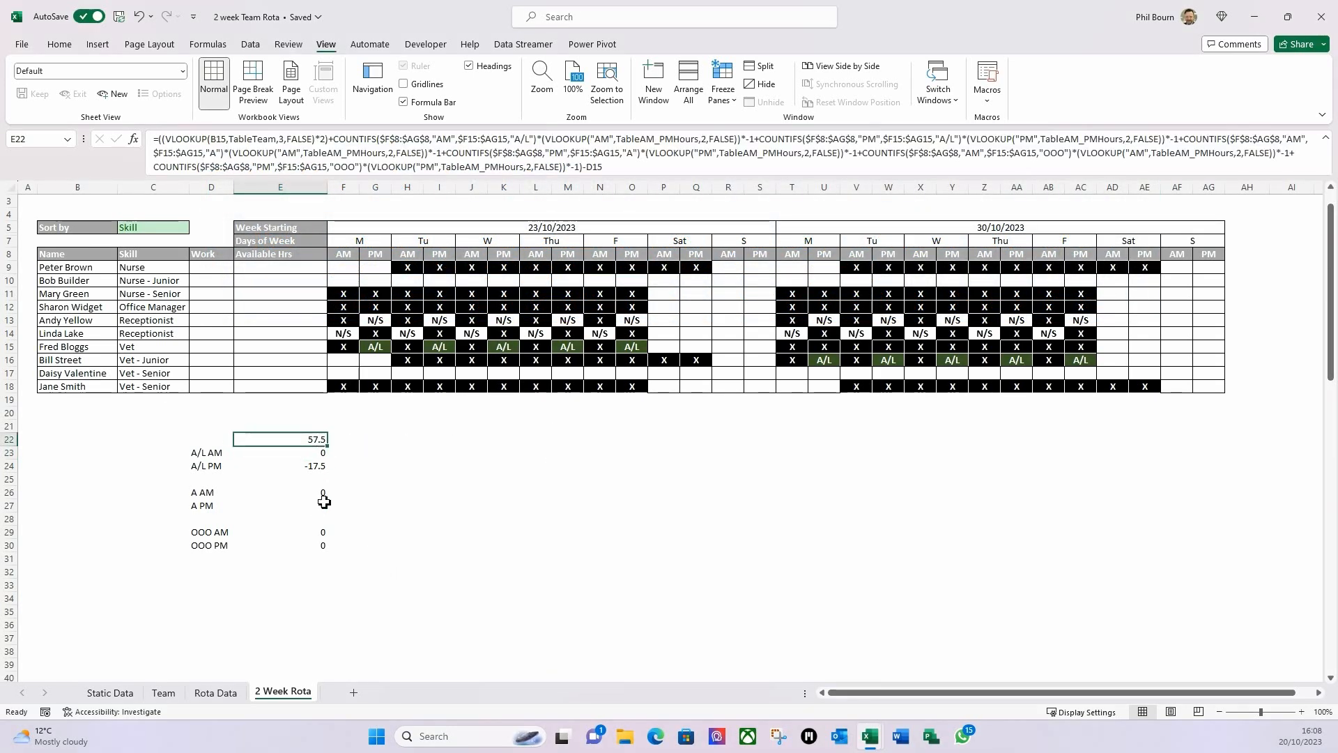
pyautogui.hotkey('ctrl', 'a')
pyautogui.click(591, 156)
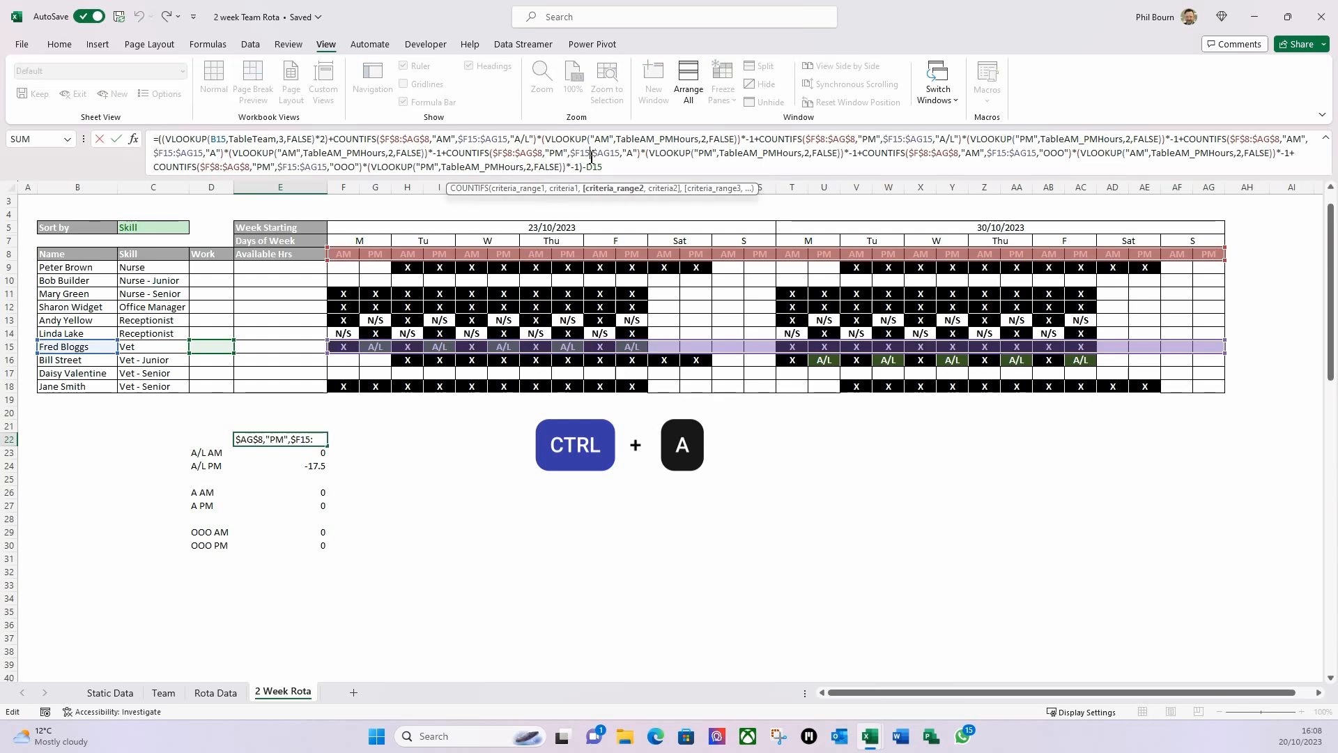
pyautogui.hotkey('ctrl', 'a')
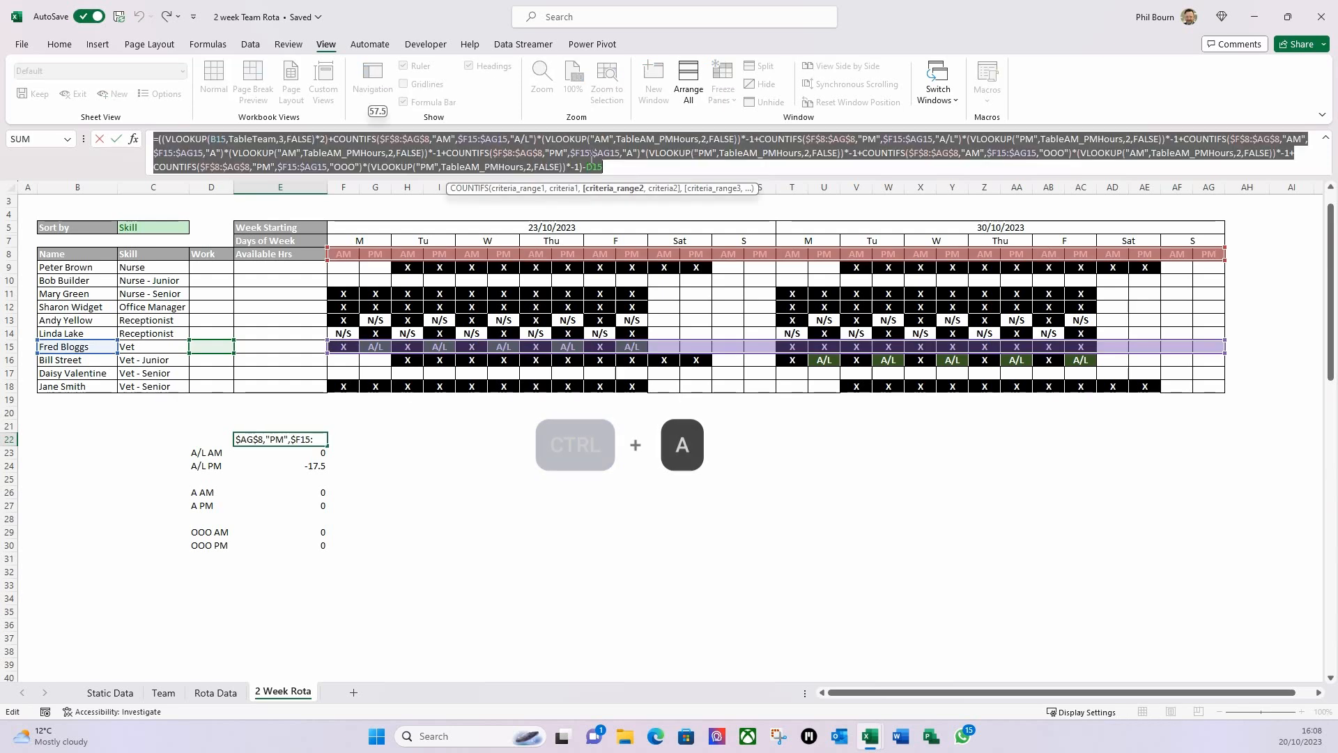
pyautogui.hotkey('ctrl', 'c')
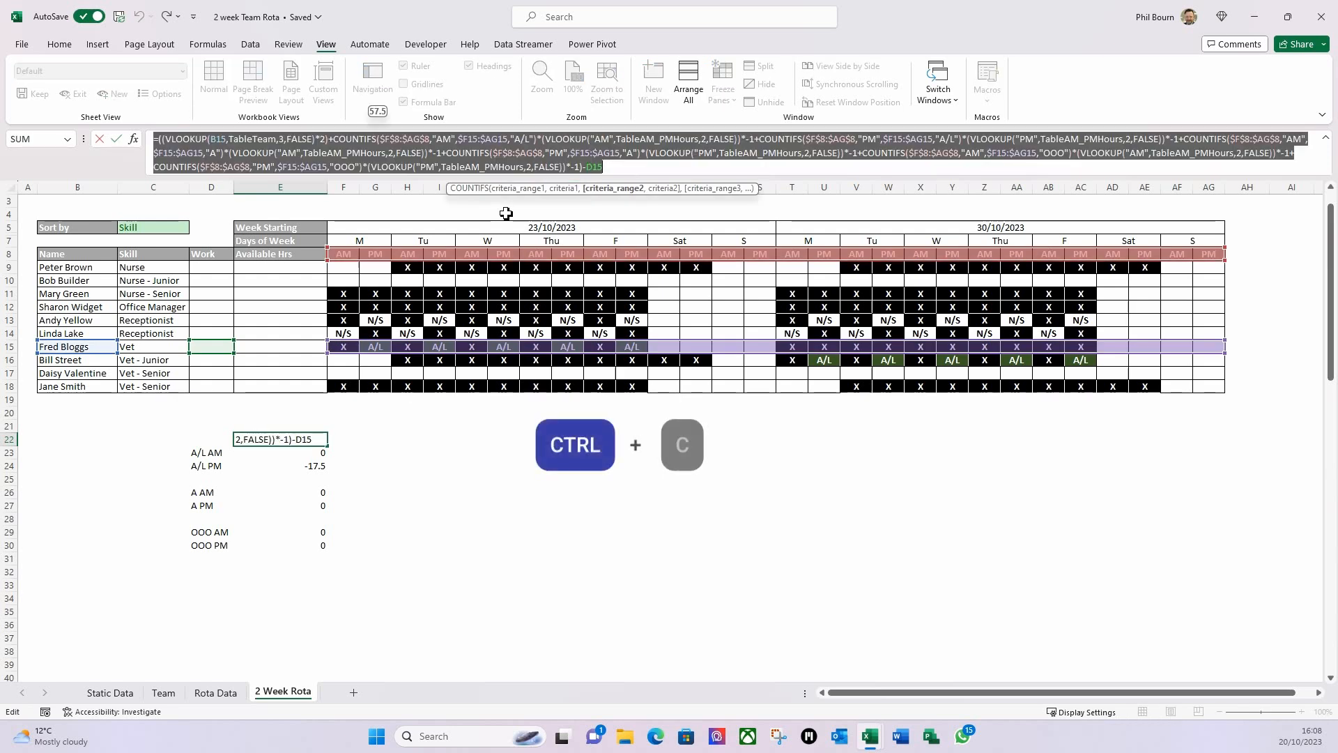
pyautogui.click(289, 352)
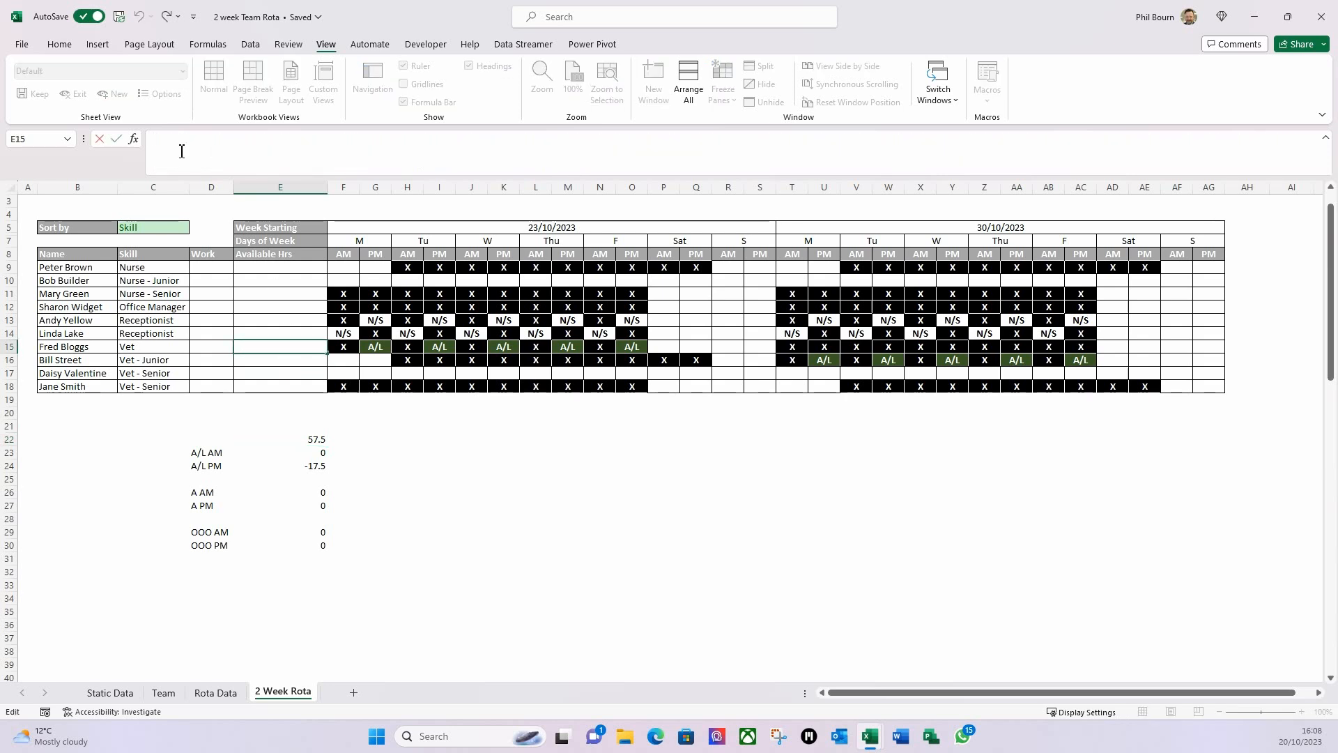
pyautogui.hotkey('ctrl', 'v')
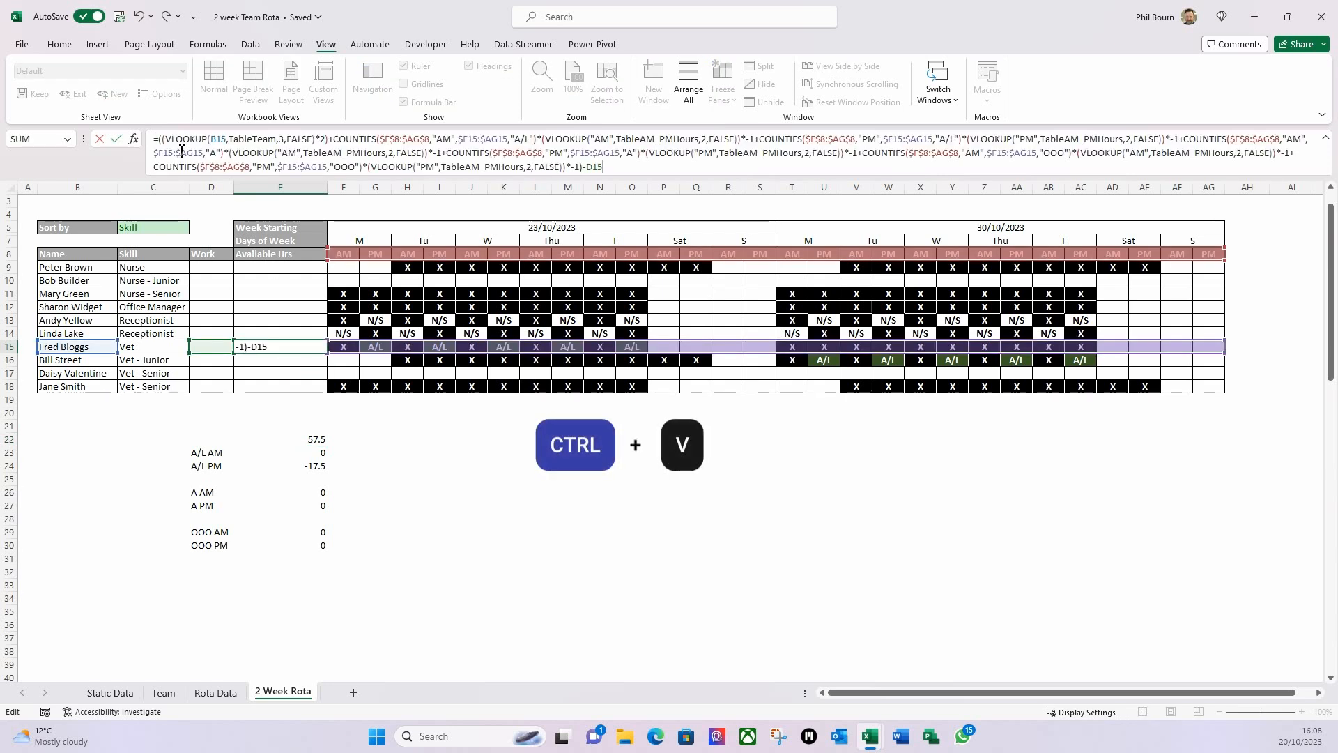
pyautogui.press('Return')
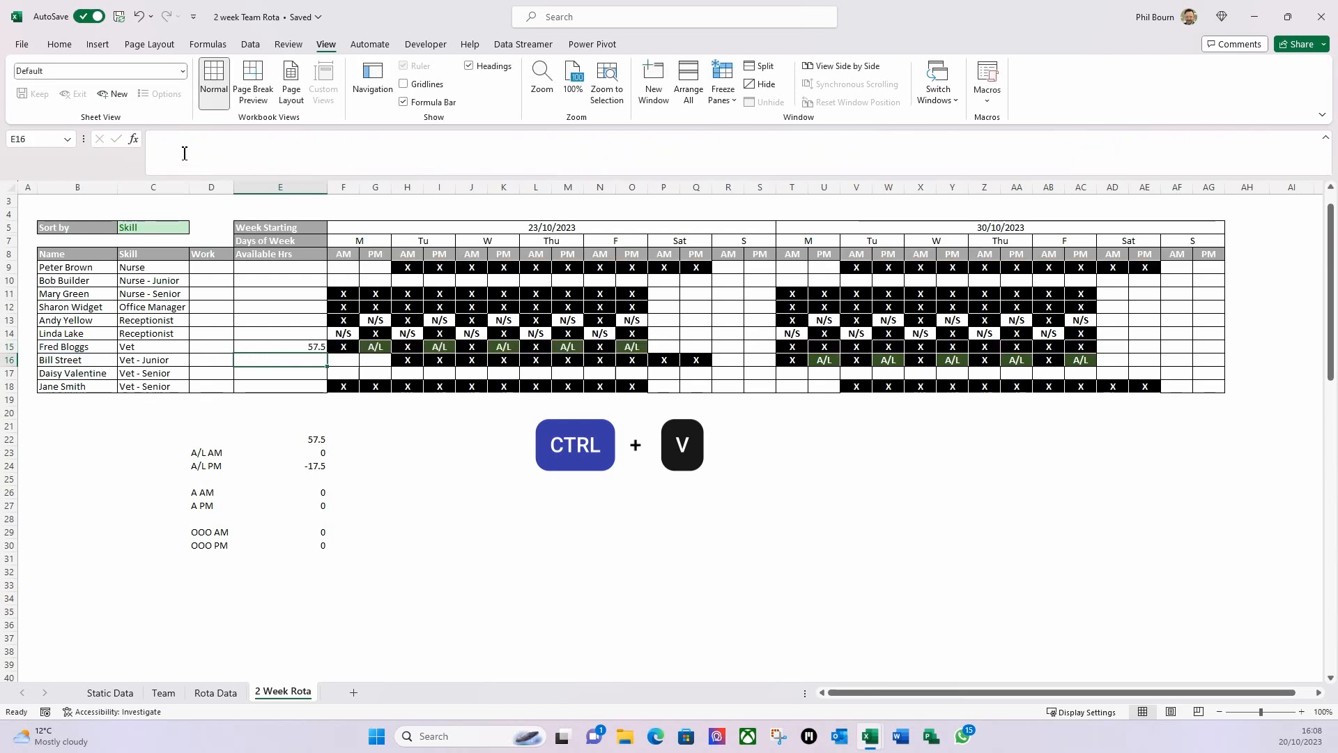
# Step: Format E15 as Number with 2 decimal places and the fourth style listed for negative numbers
pyautogui.rightClick(284, 347)
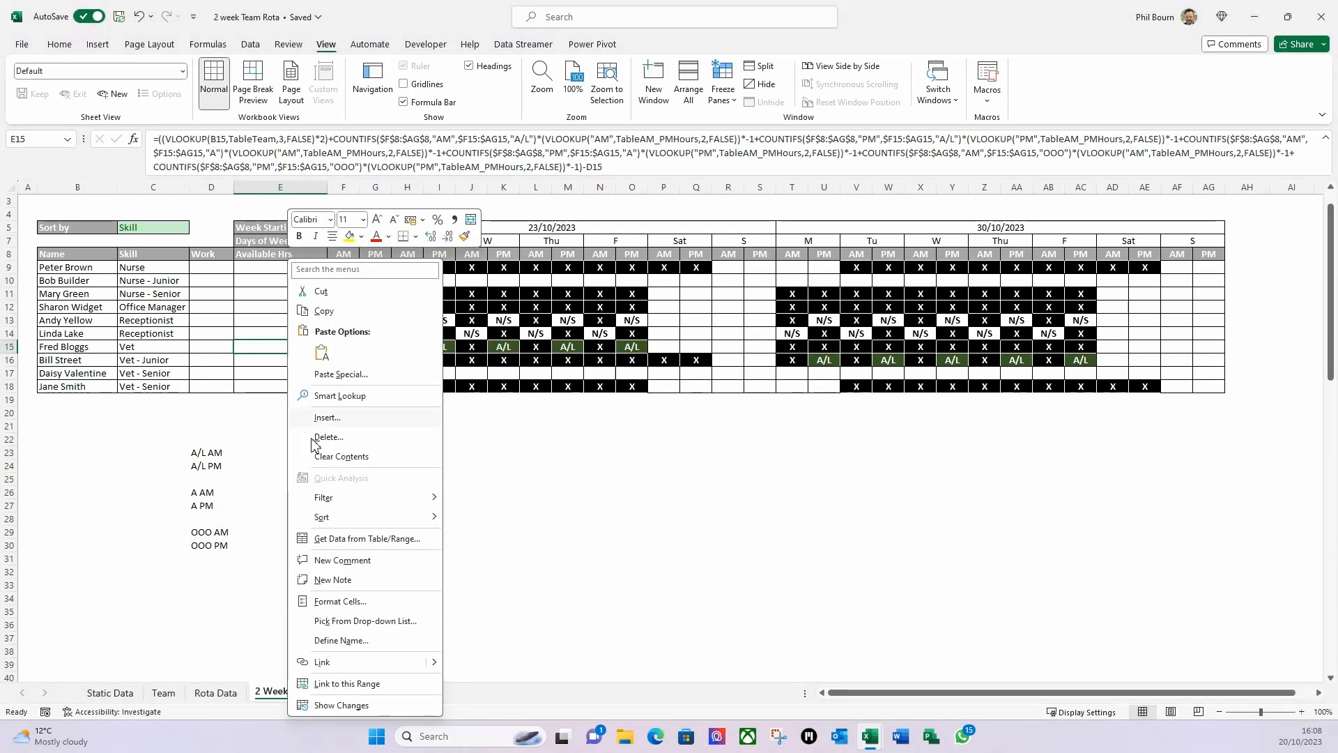
pyautogui.click(349, 608)
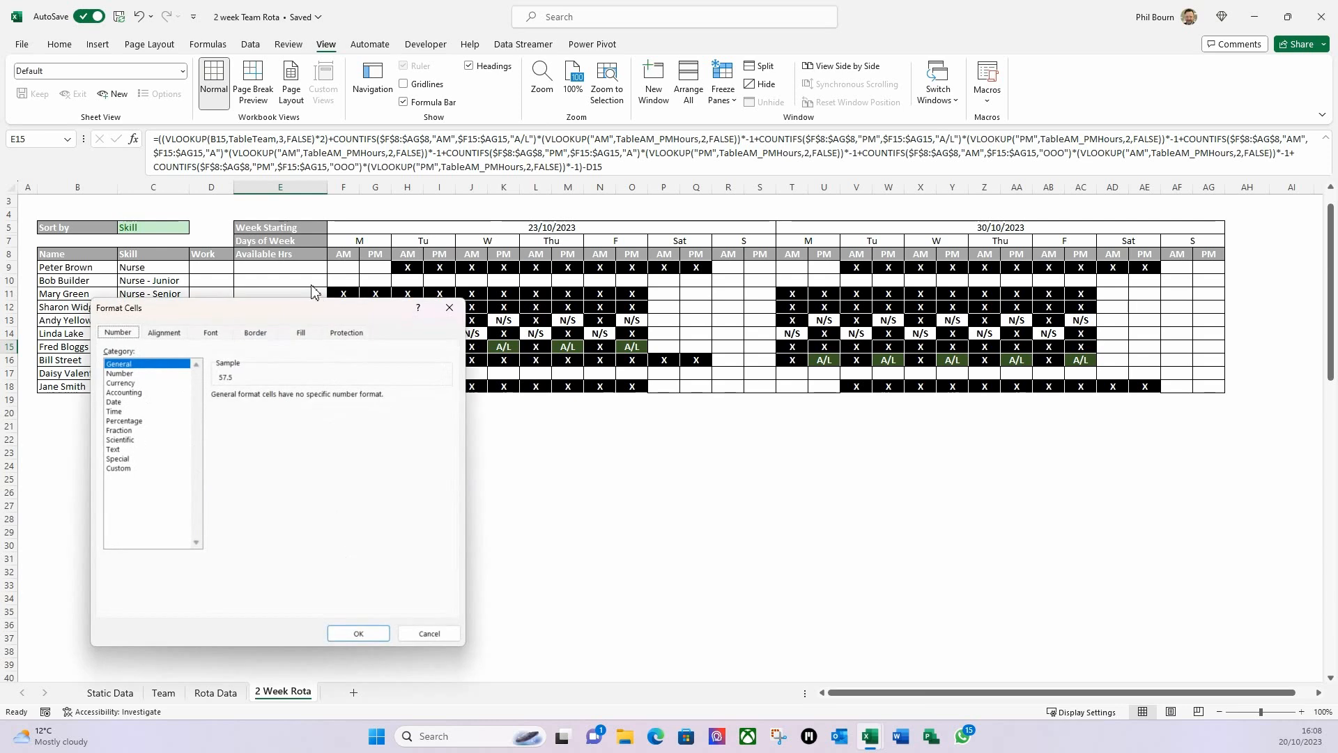
pyautogui.click(122, 374)
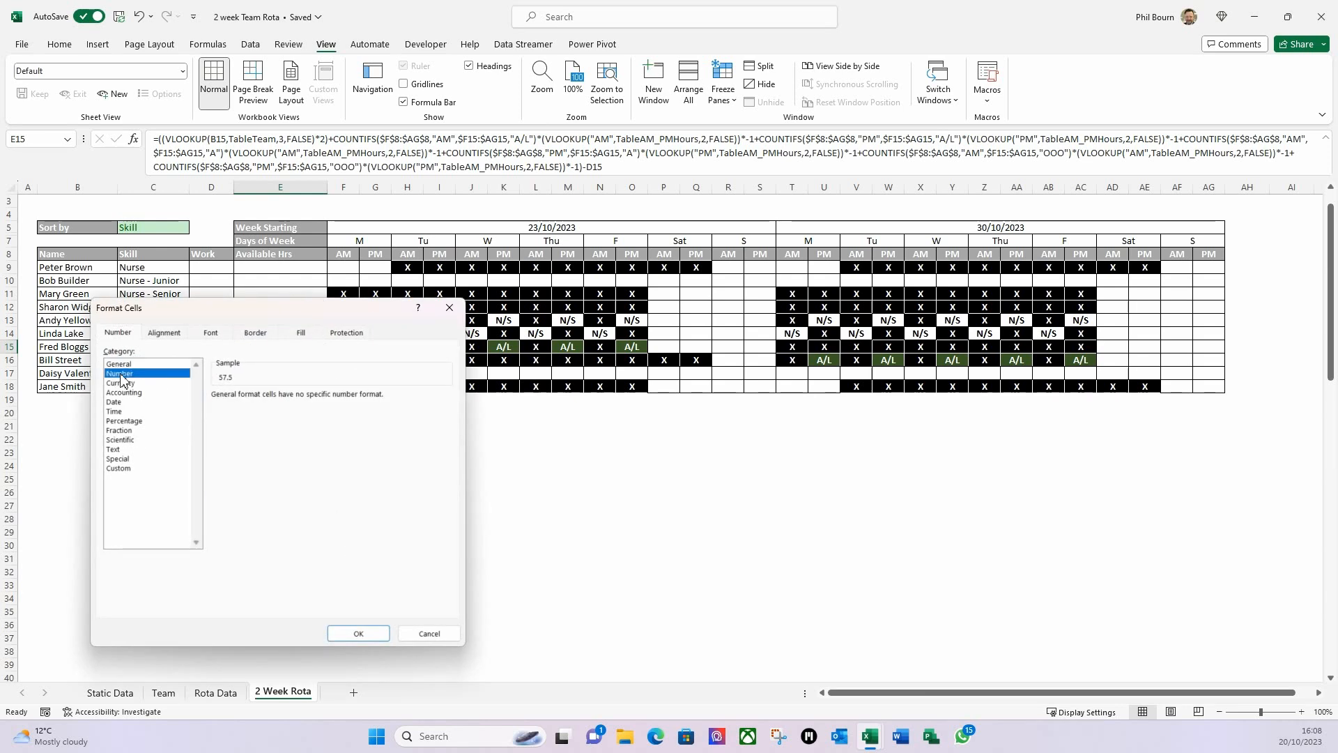
pyautogui.click(230, 471)
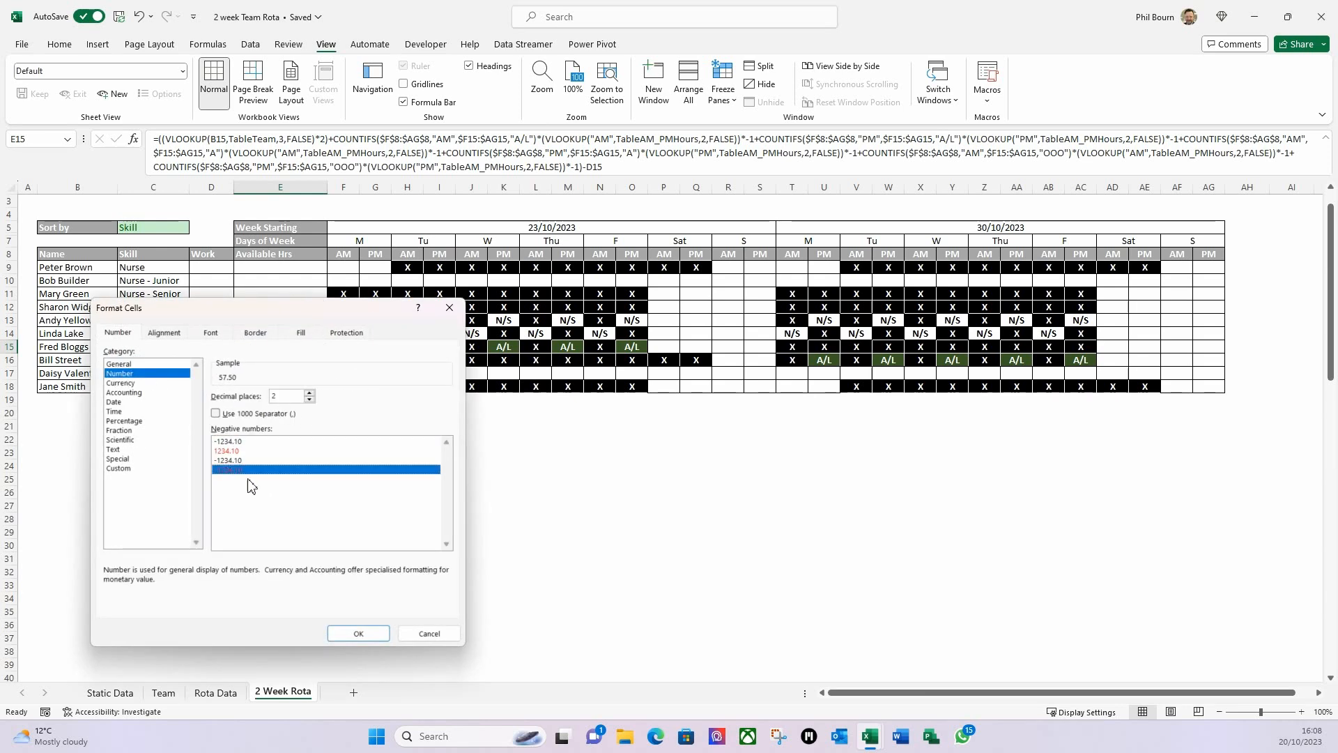
pyautogui.click(360, 634)
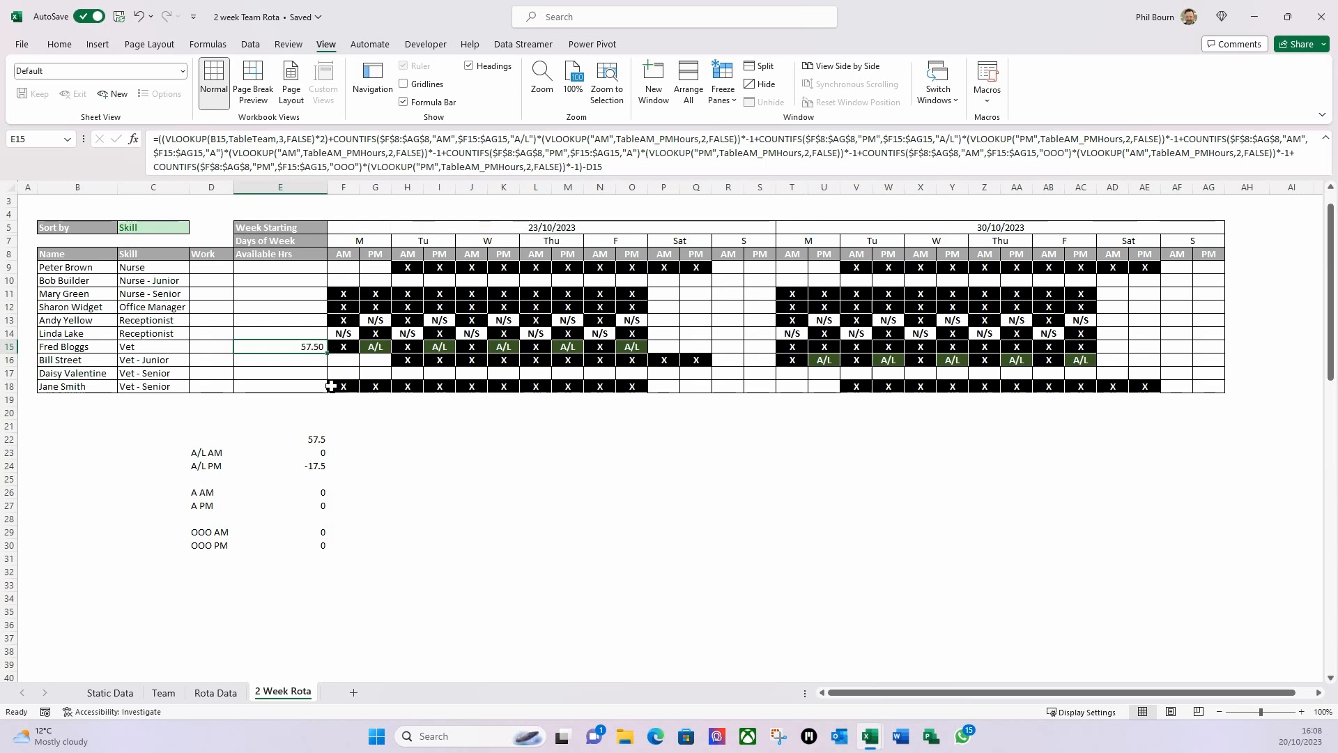
# Step: Copy the E15 formula to E9 and fill it down the Available Hrs column to E18
pyautogui.hotkey('ctrl', 'c')
pyautogui.click(278, 271)
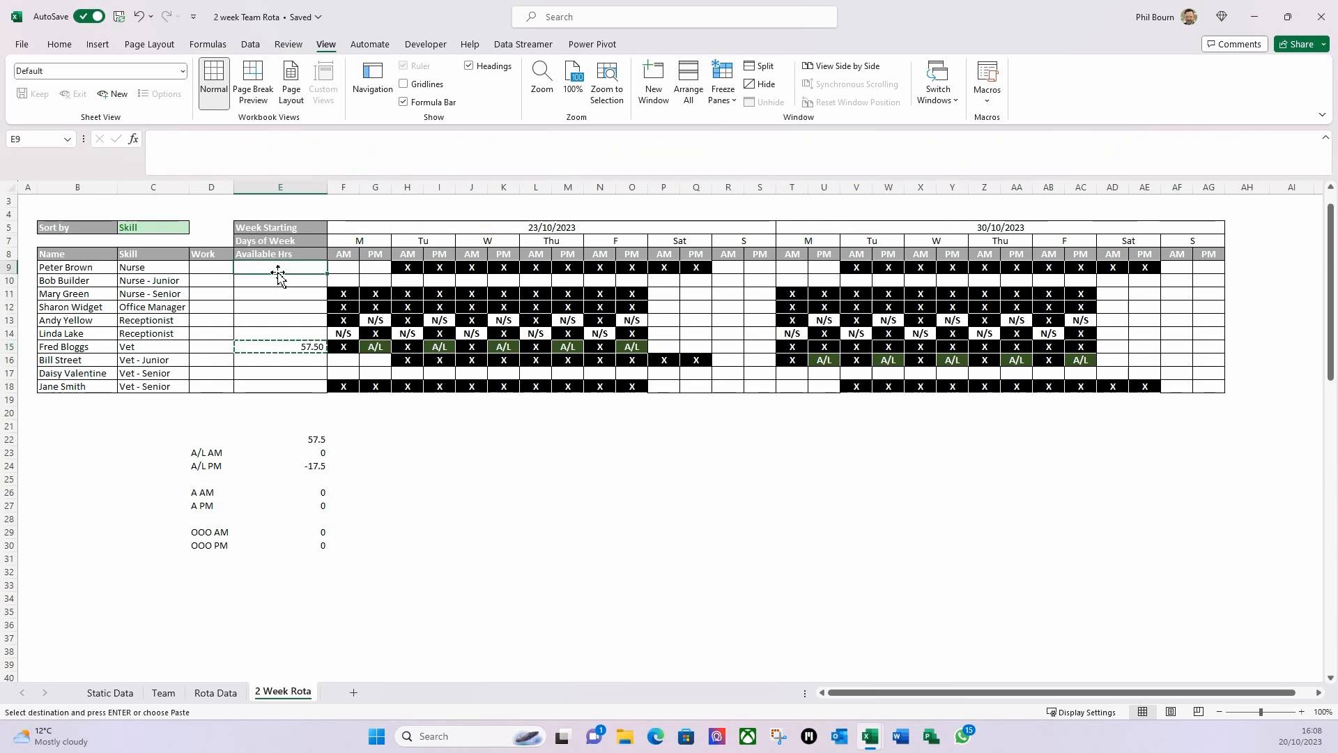
pyautogui.hotkey('ctrl', 'v')
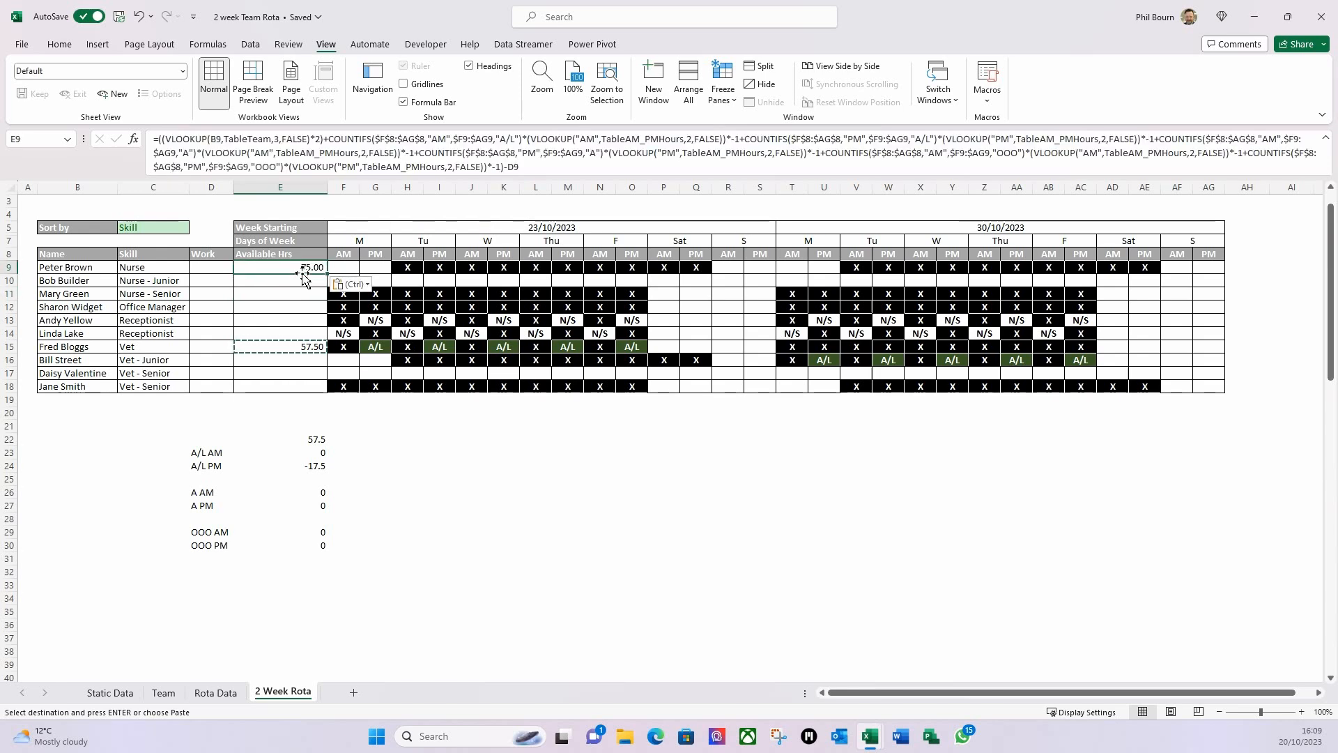
pyautogui.moveTo(327, 274); pyautogui.dragTo(319, 396)
pyautogui.click(291, 291)
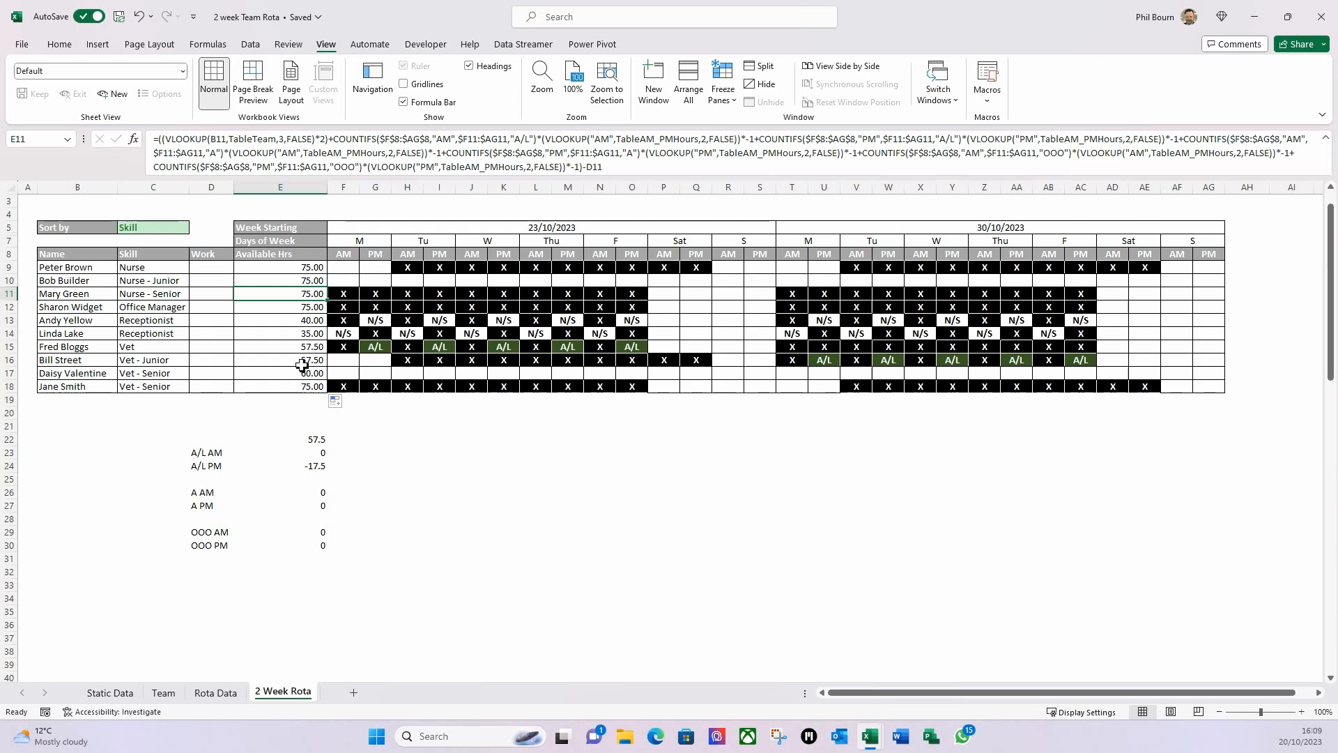
# Step: Add the label Work AM in D32, below the OOO rows of the test area
pyautogui.click(207, 269)
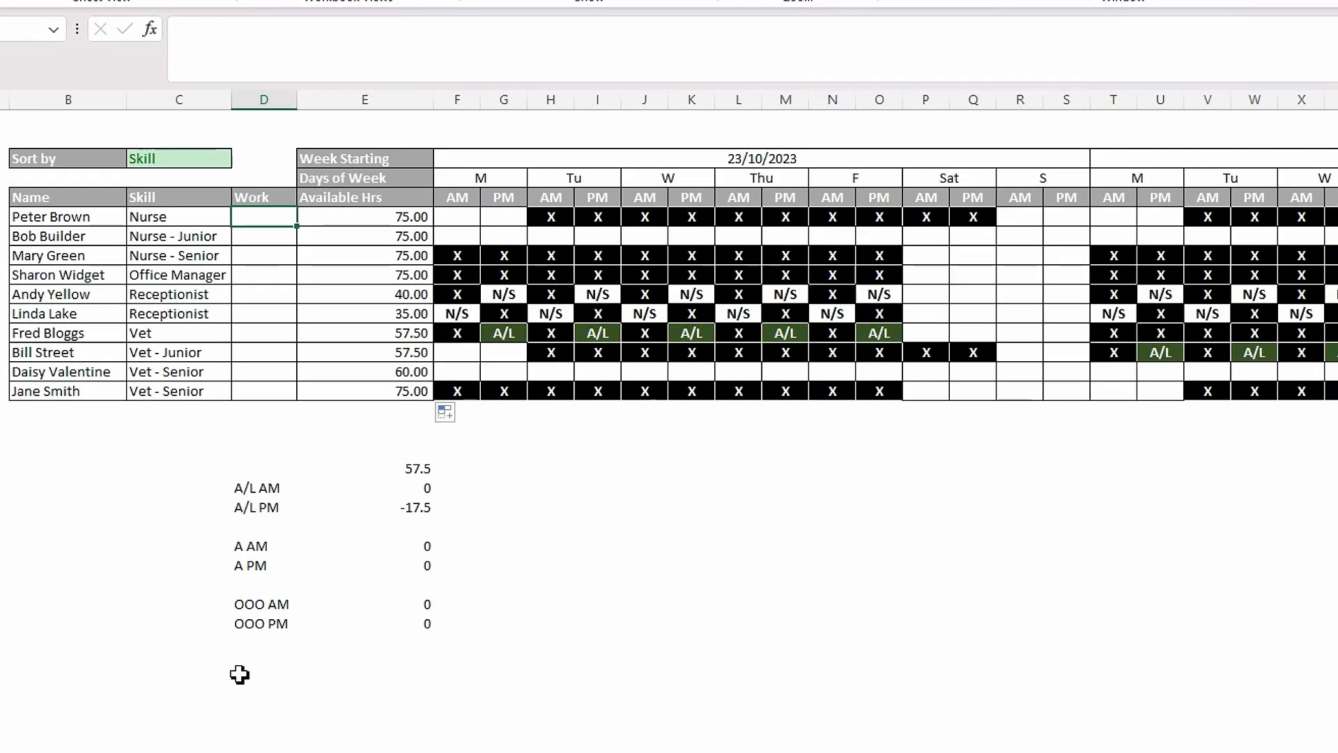
pyautogui.click(239, 668)
pyautogui.write('Work AM')
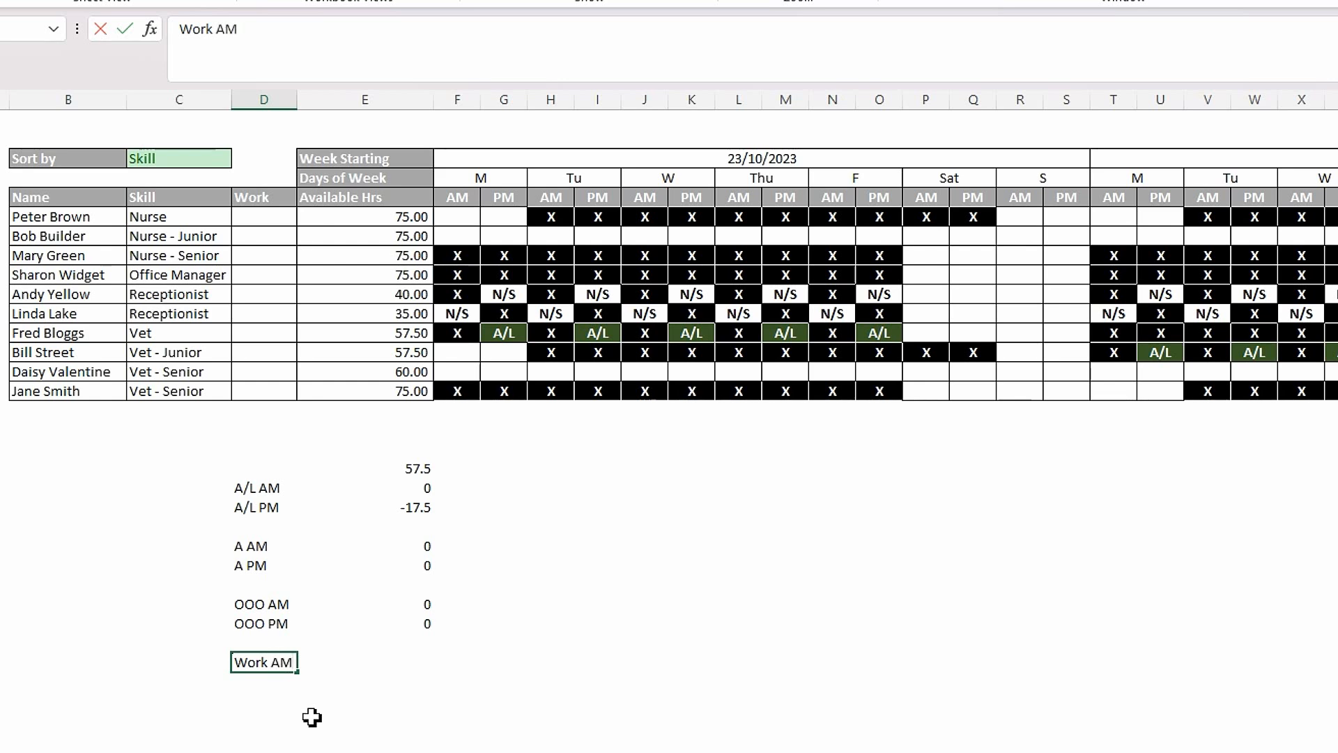
pyautogui.press('Return')
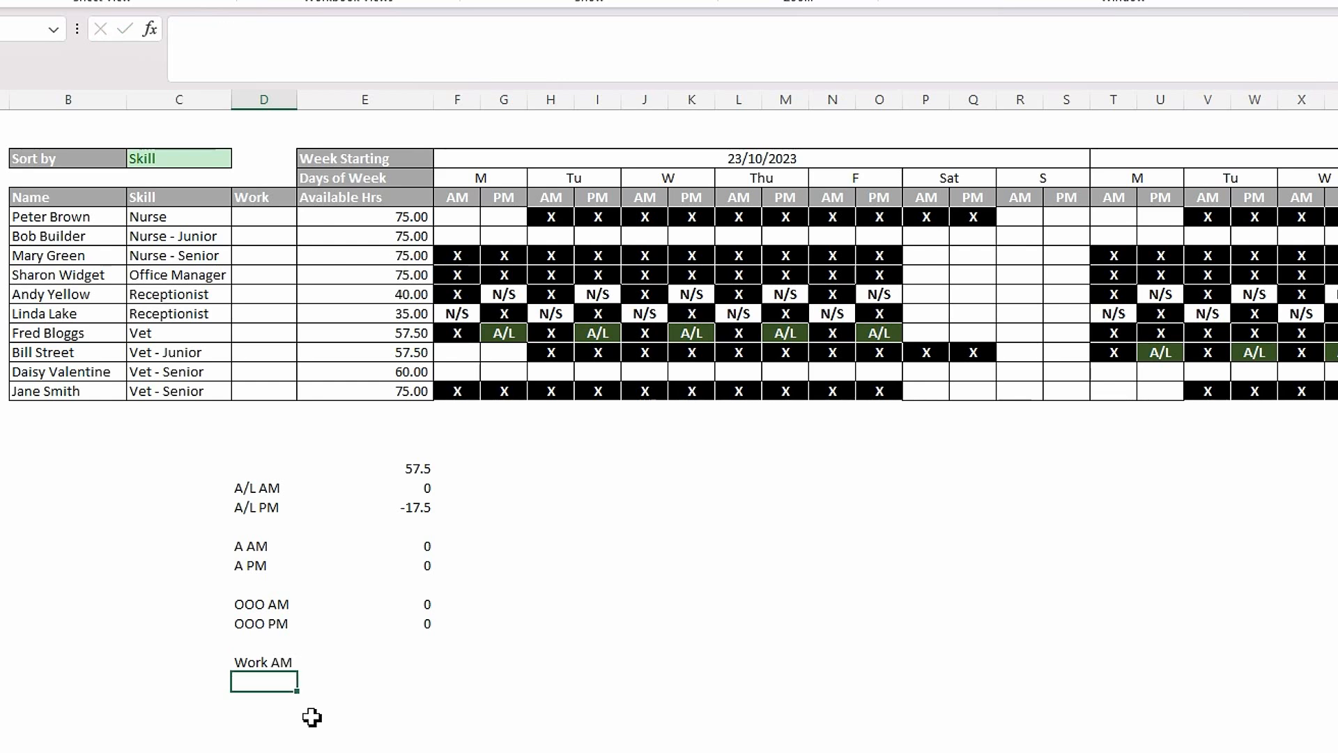
# Step: Add the label Work PM in D33, directly below the Work AM label
pyautogui.write('Work')
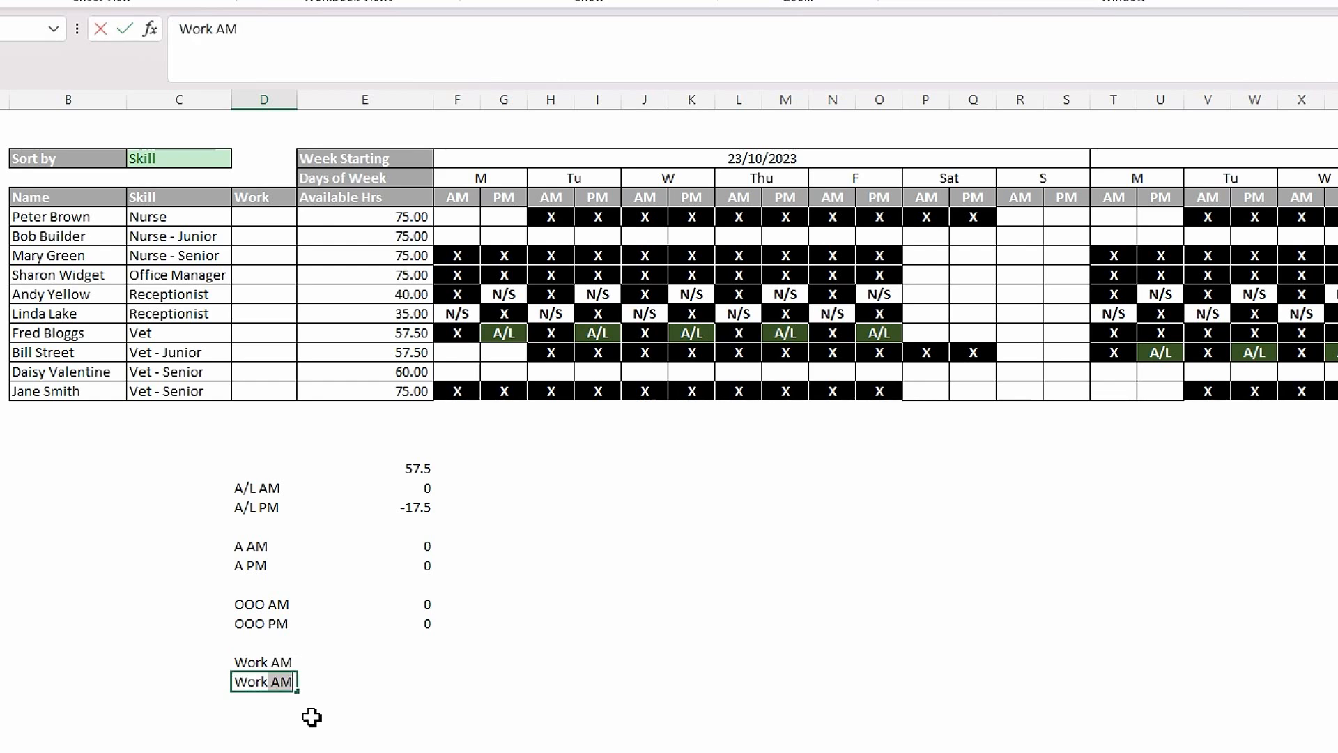
pyautogui.write(' PM')
pyautogui.press('Return')
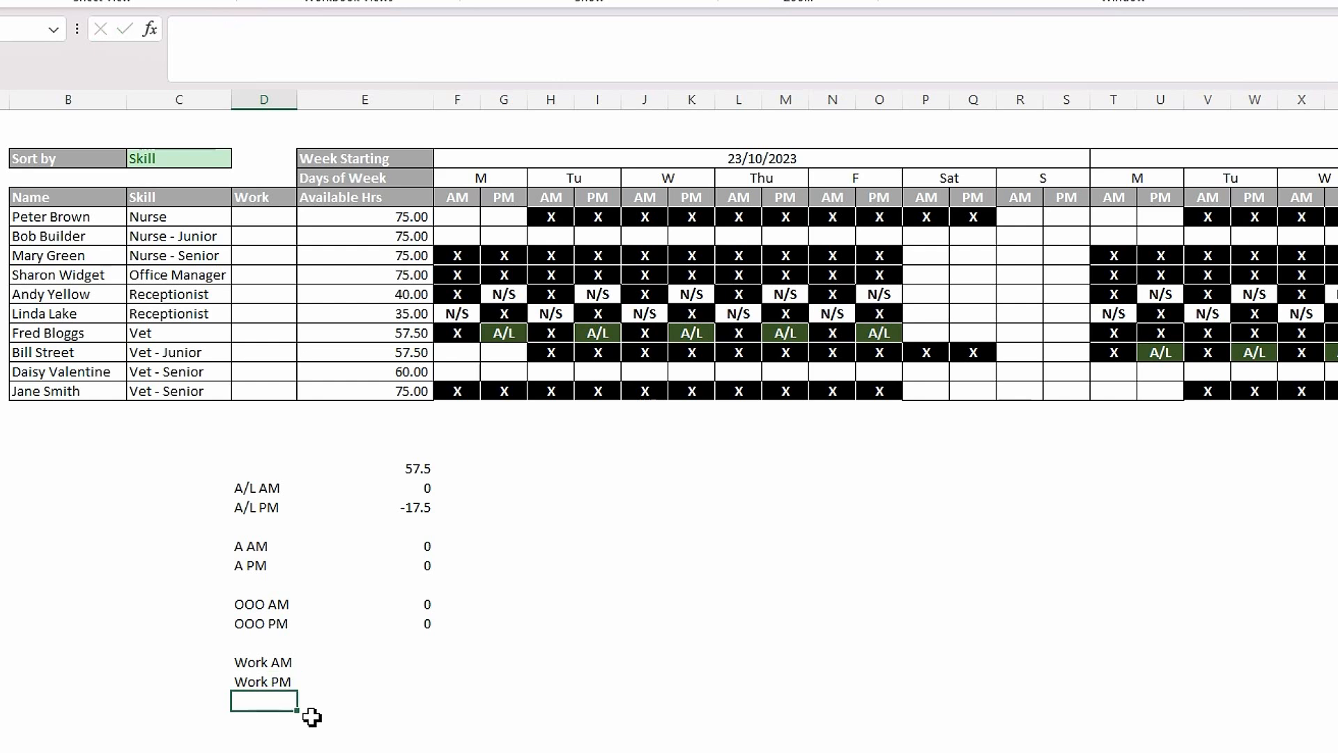
# Step: Copy the complete OOO AM formula text from E29 and enter it unchanged in the Work AM cell E32
pyautogui.click(423, 604)
pyautogui.click(834, 30)
pyautogui.moveTo(834, 30); pyautogui.dragTo(178, 28)
pyautogui.hotkey('ctrl', 'c')
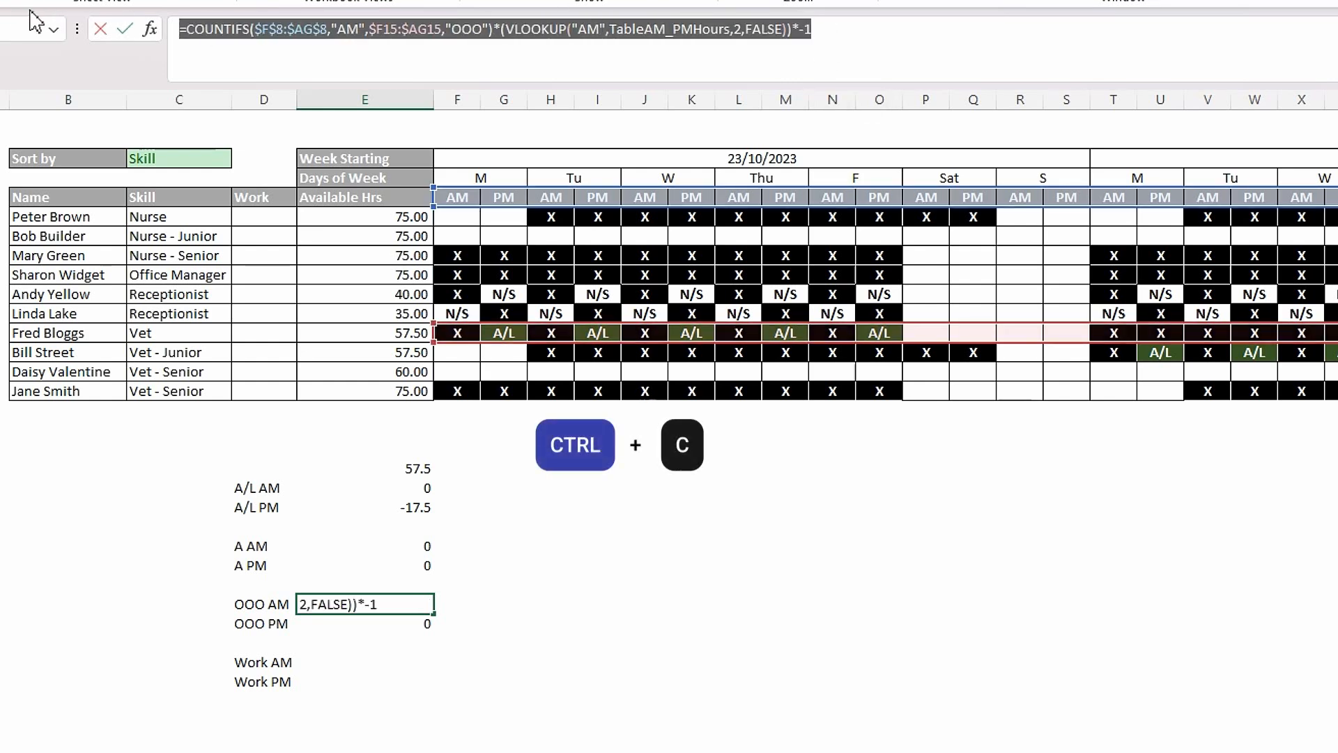
pyautogui.press('Escape')
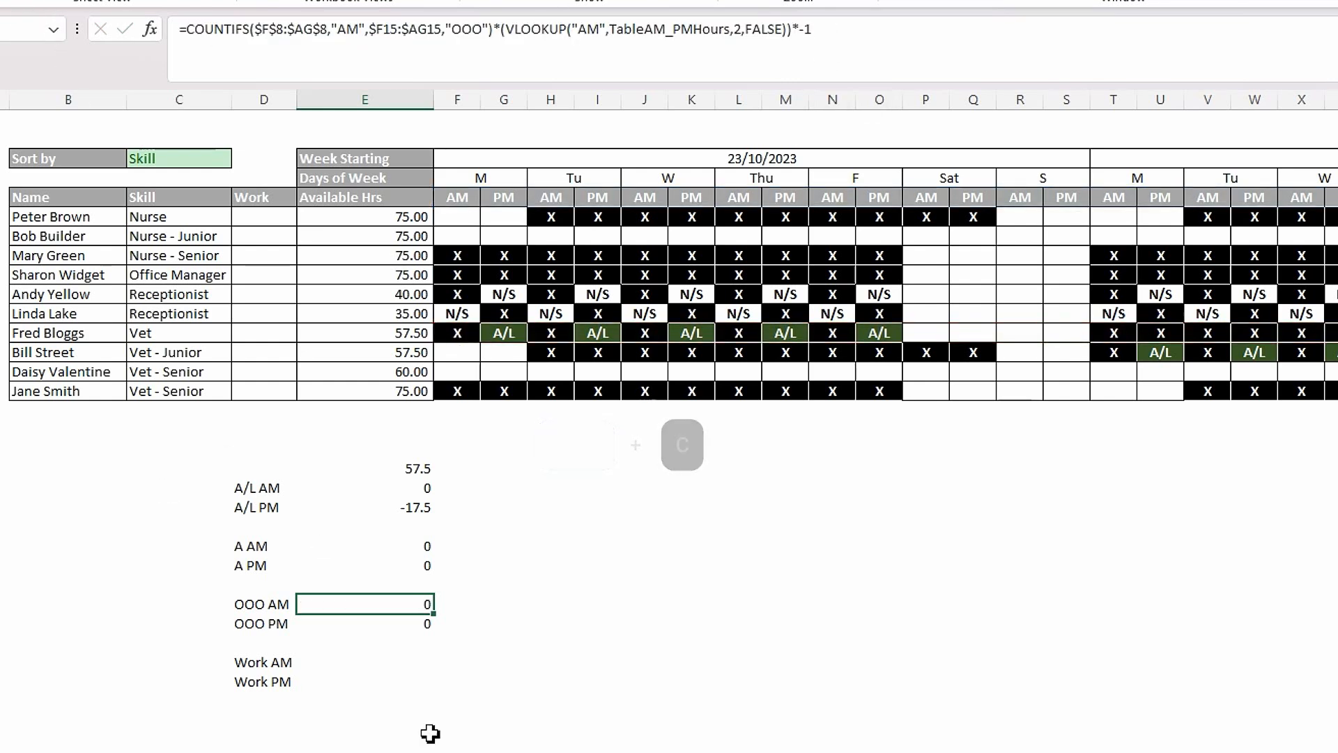
pyautogui.click(421, 658)
pyautogui.click(544, 40)
pyautogui.hotkey('ctrl', 'v')
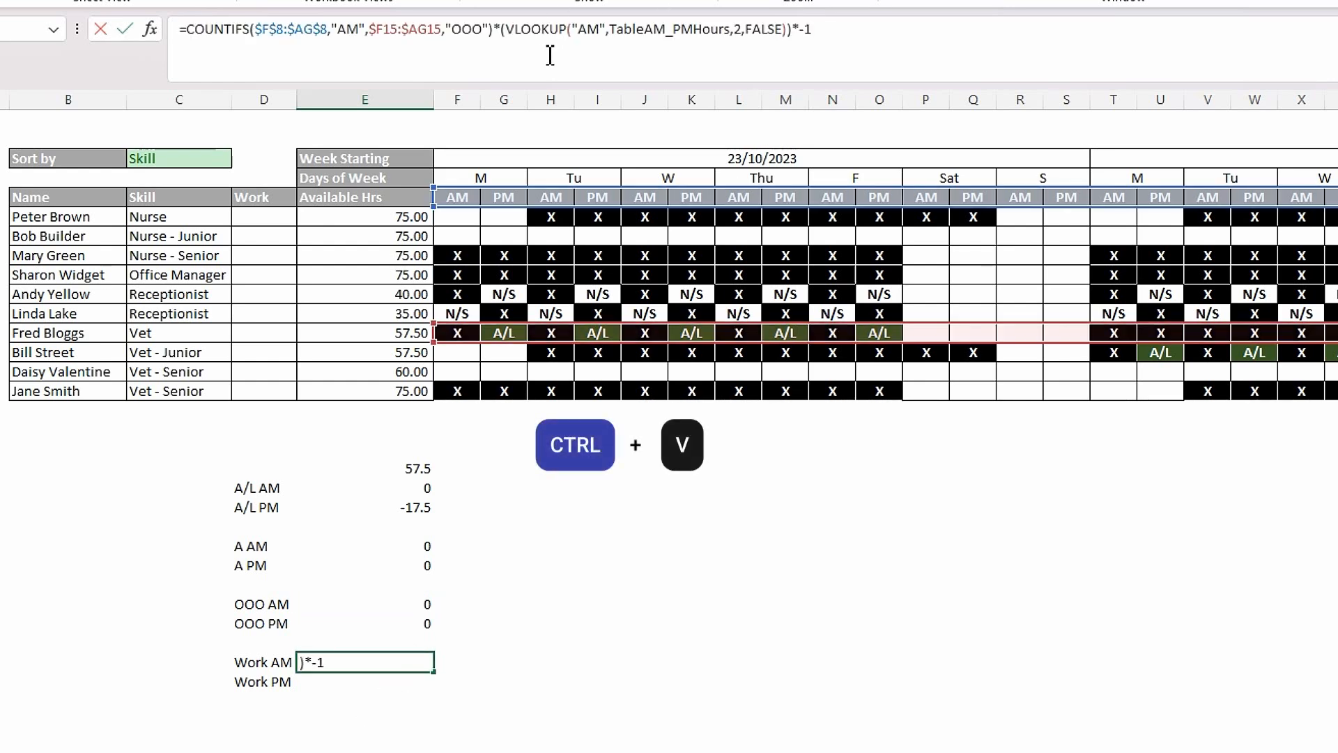
# Step: Try changing the VLOOKUP lookup value in the Work AM formula to "X"
pyautogui.click(603, 32)
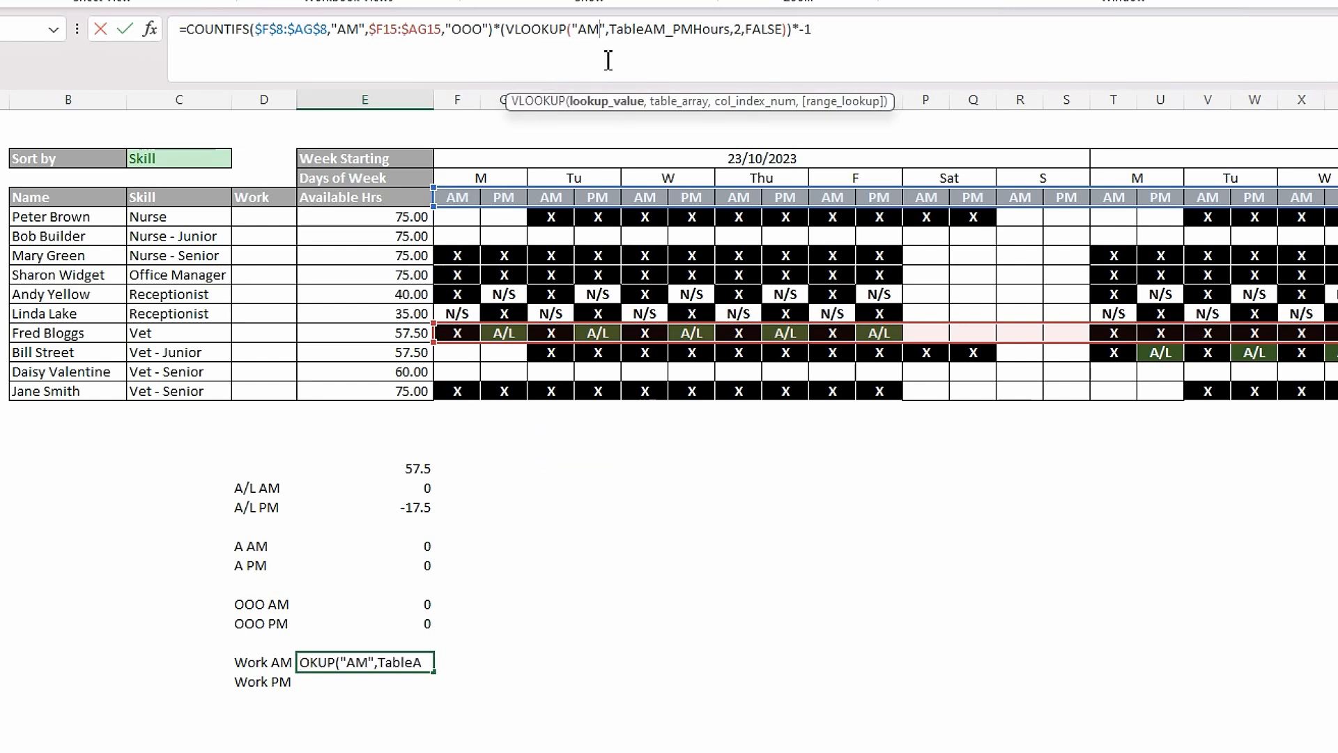
pyautogui.press('BackSpace')
pyautogui.press('BackSpace')
pyautogui.write('X')
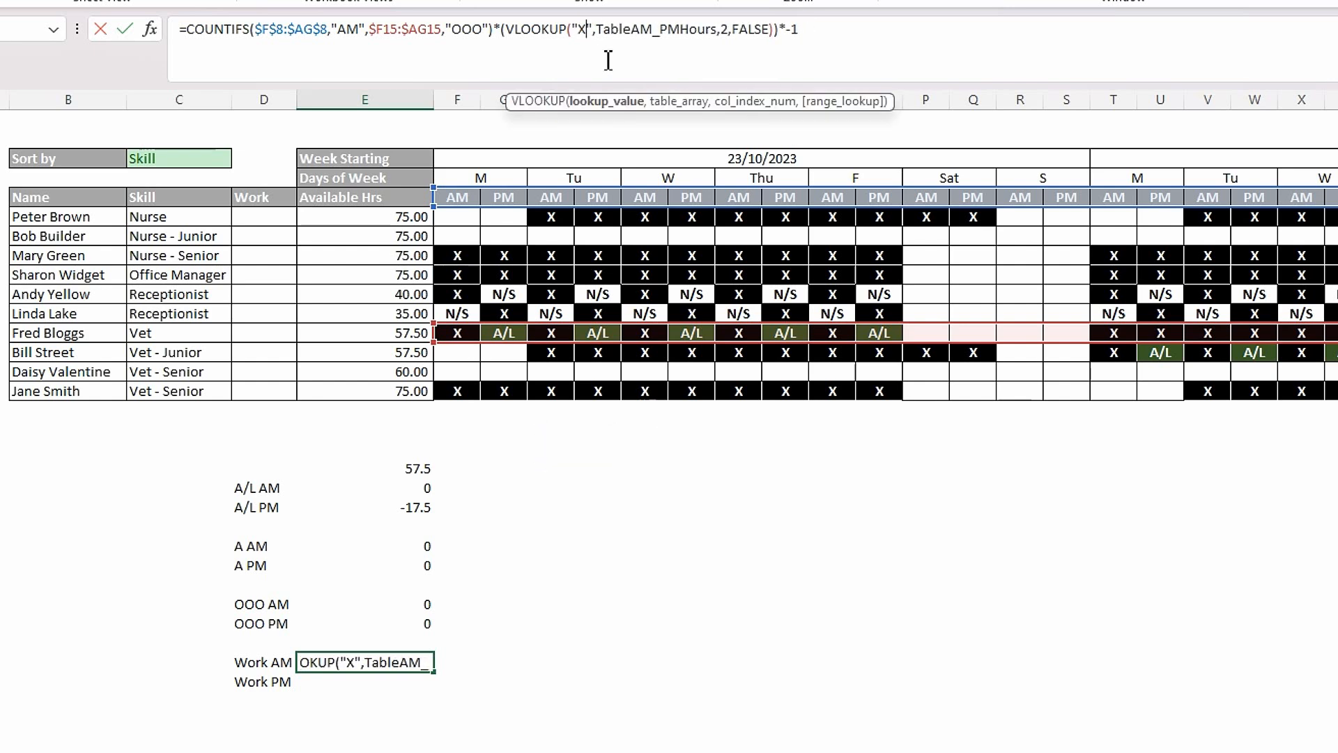
pyautogui.hotkey('ctrl', 'Return')
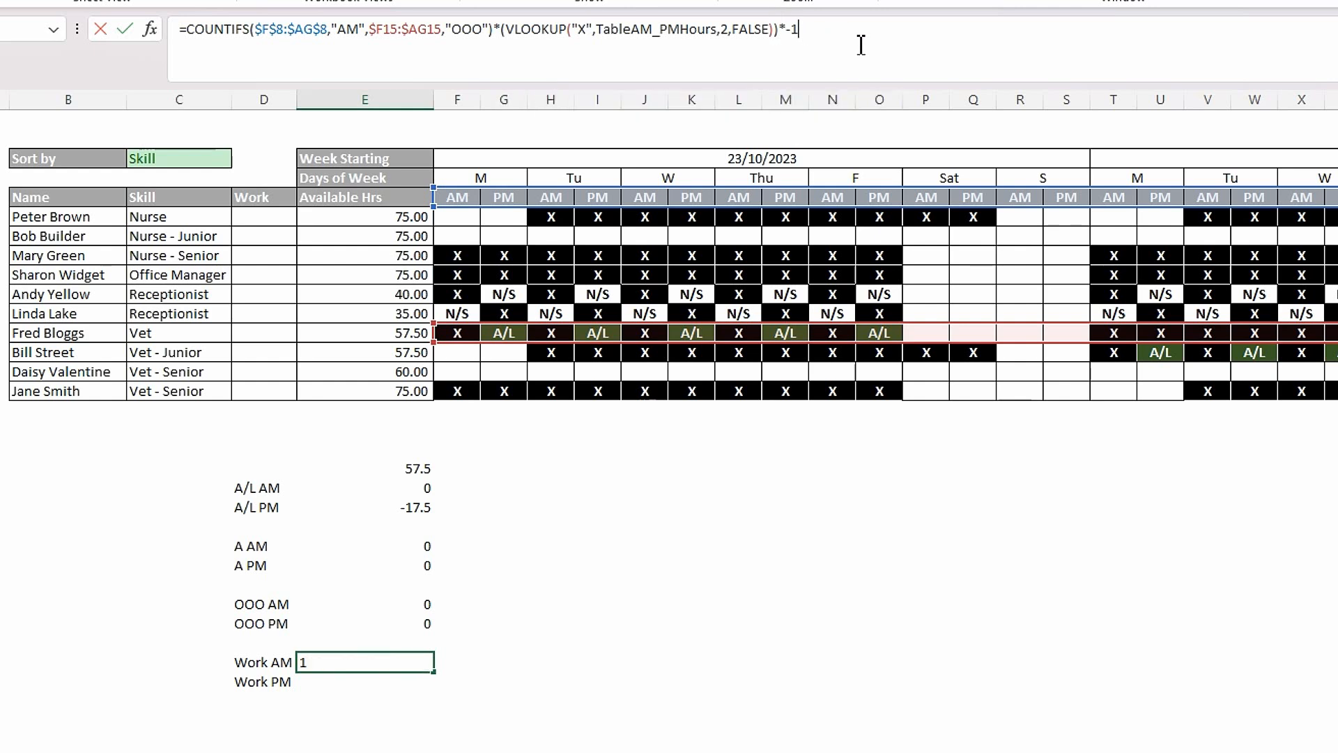
# Step: Remove the *-1 multiplier from the end of the Work AM formula in E32
pyautogui.click(862, 46)
pyautogui.press('BackSpace')
pyautogui.press('BackSpace')
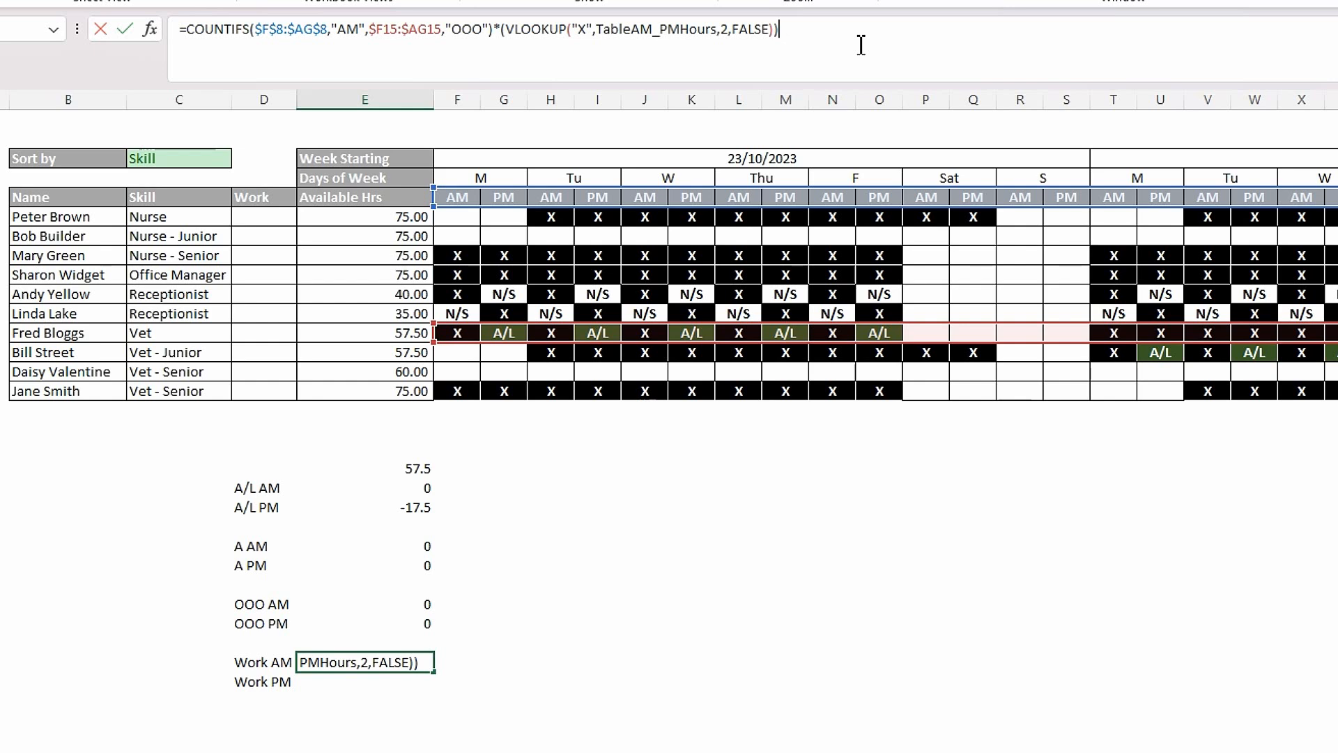
pyautogui.press('Return')
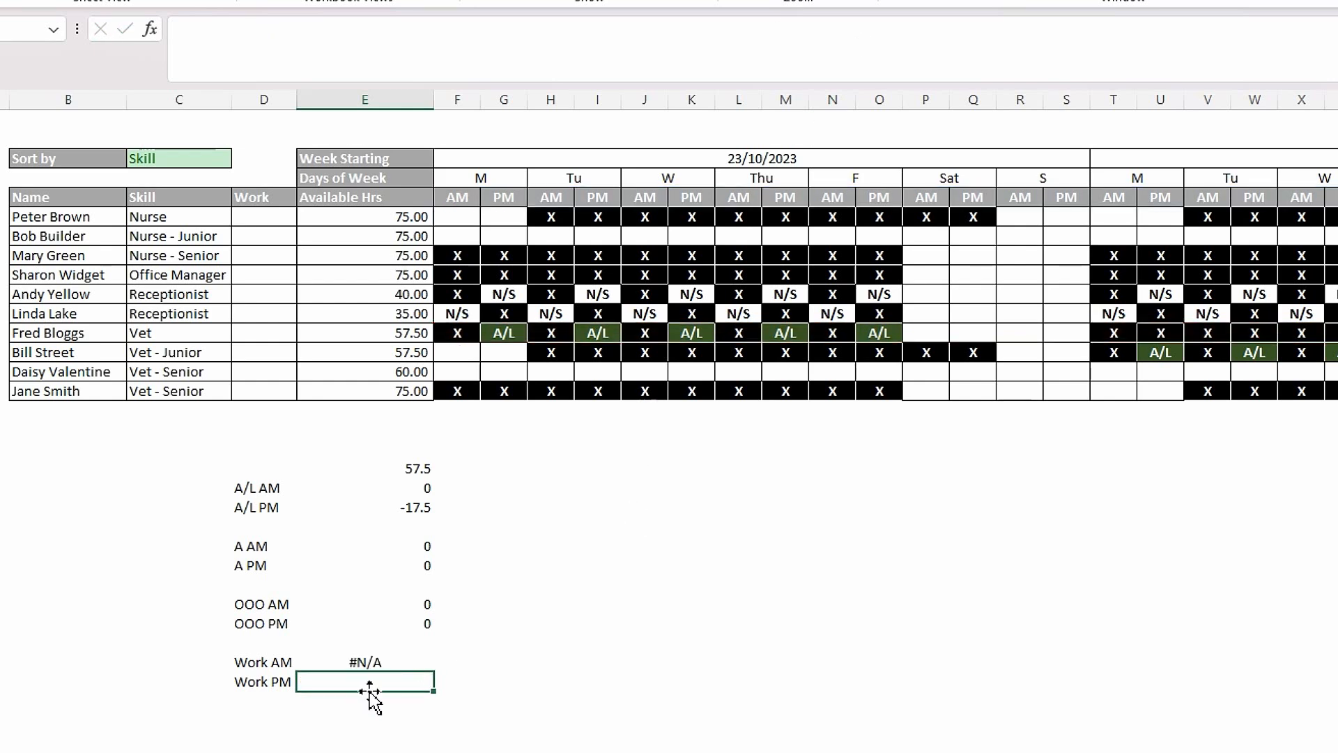
pyautogui.click(375, 661)
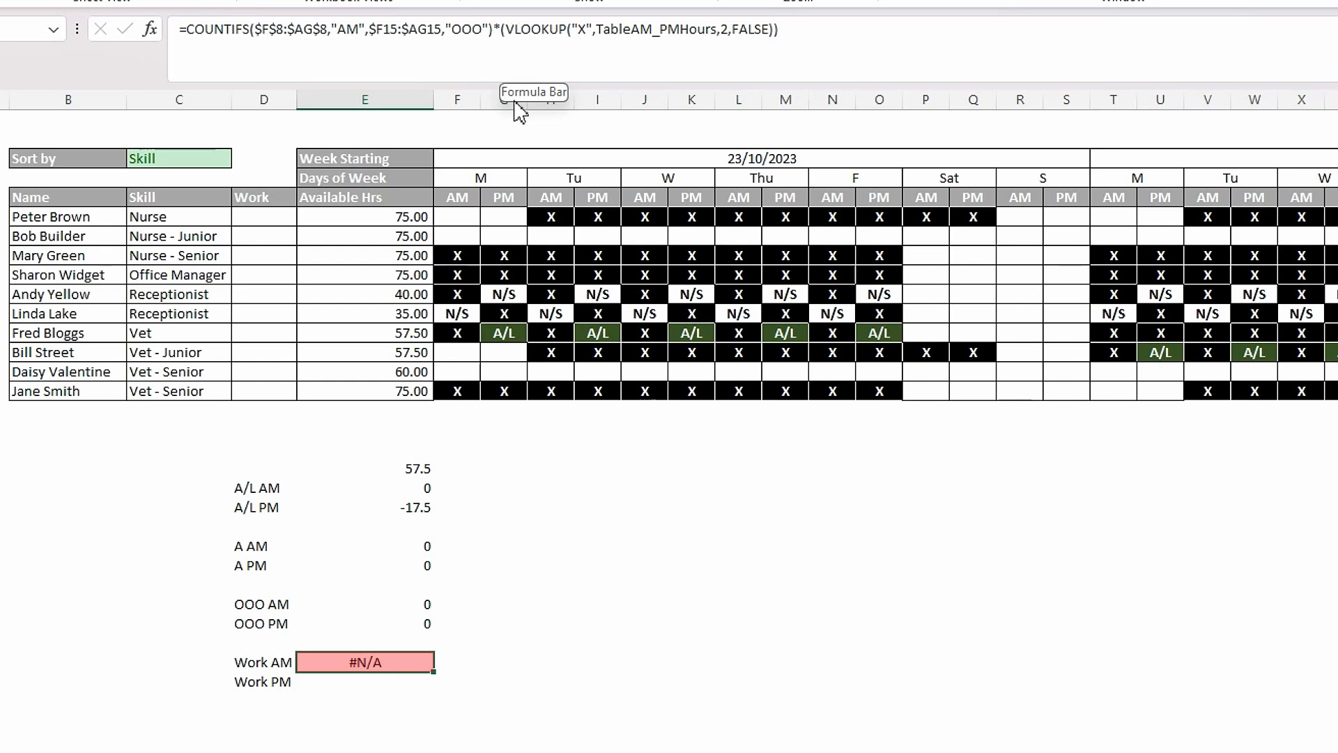
pyautogui.press('Delete')
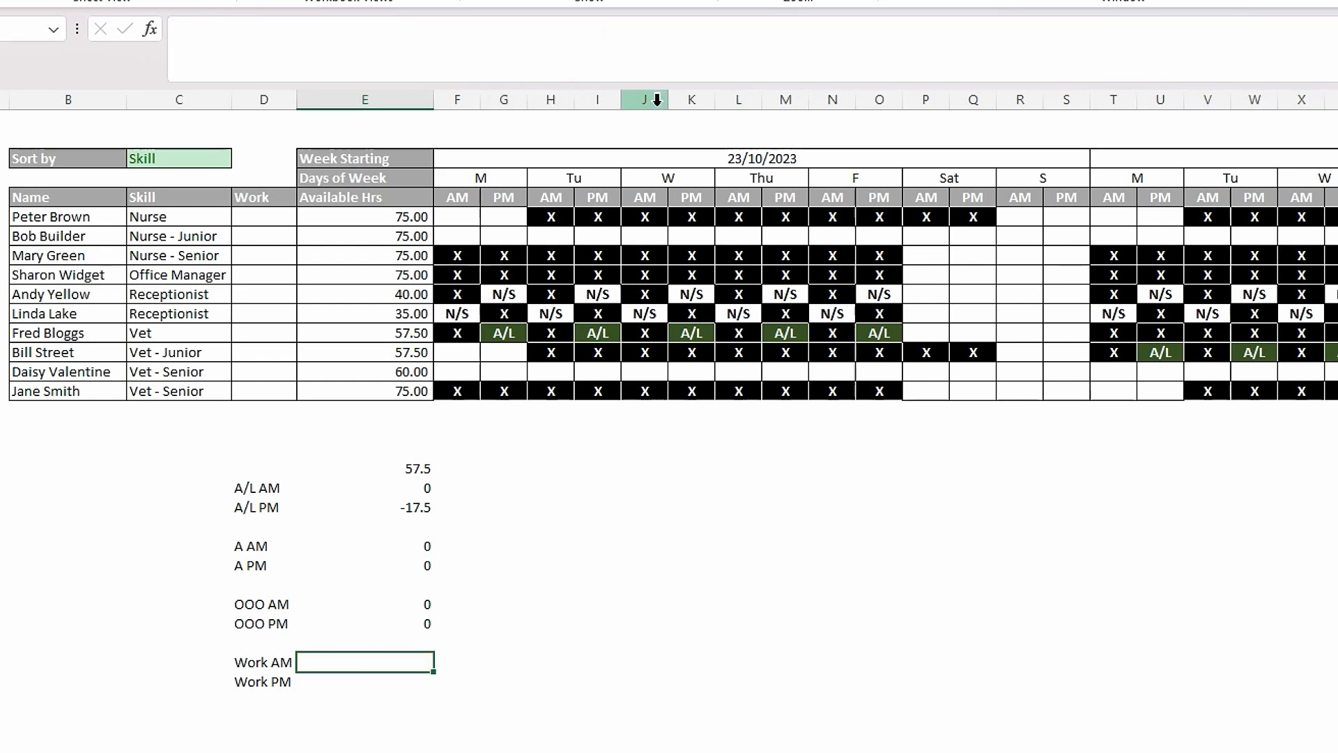
pyautogui.hotkey('ctrl', 'z')
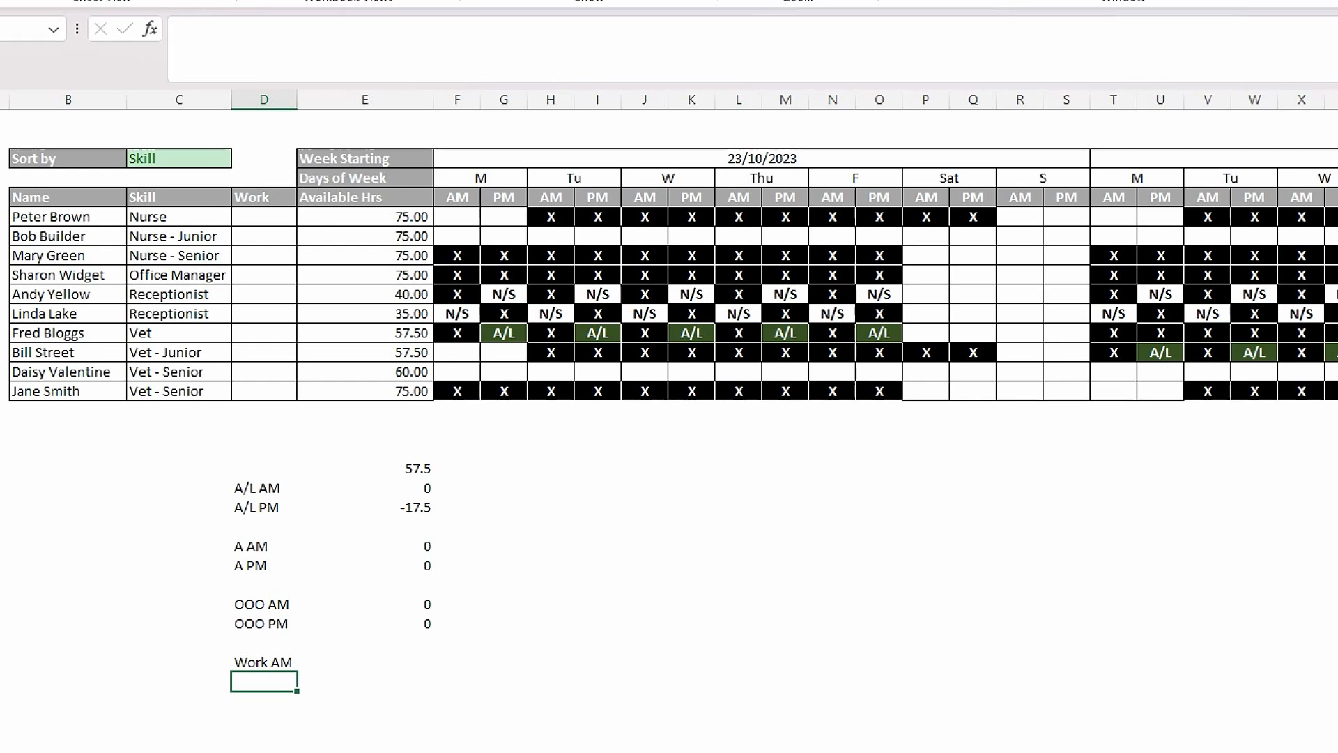
pyautogui.hotkey('ctrl', 'y')
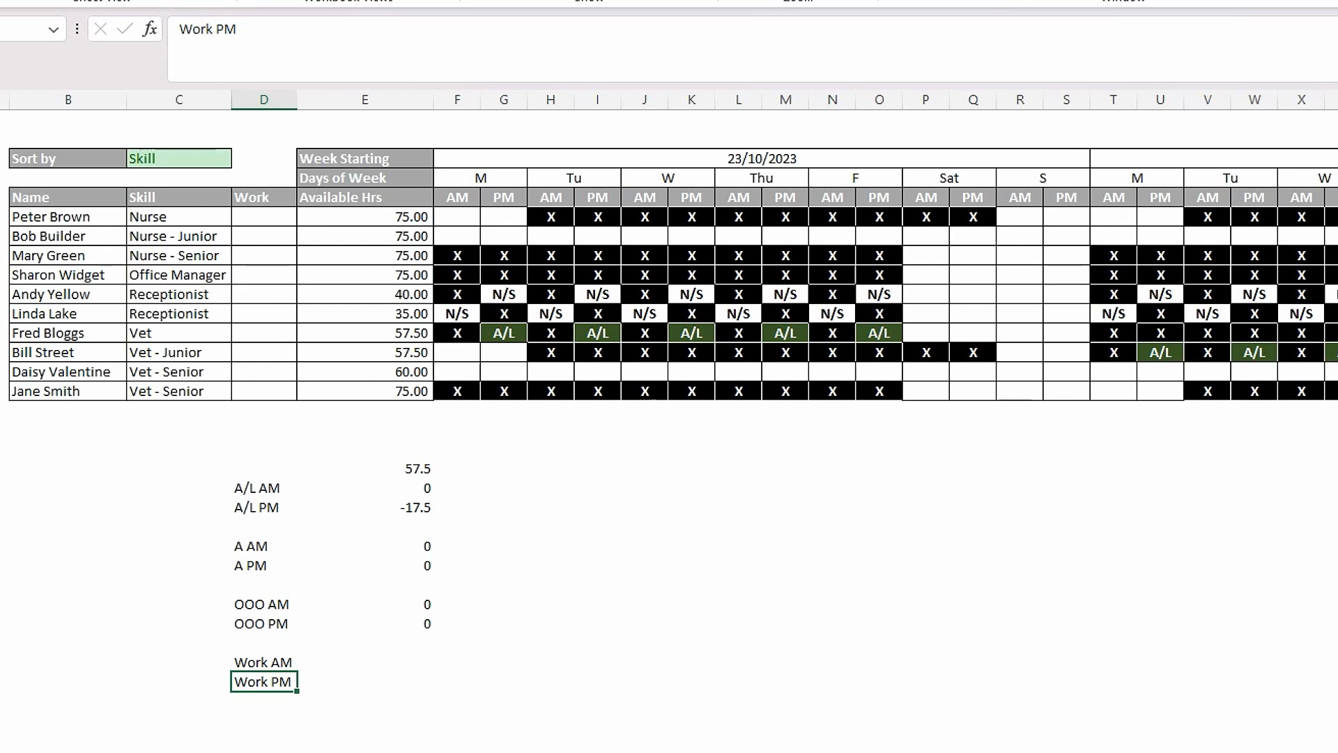
pyautogui.hotkey('ctrl', 'y')
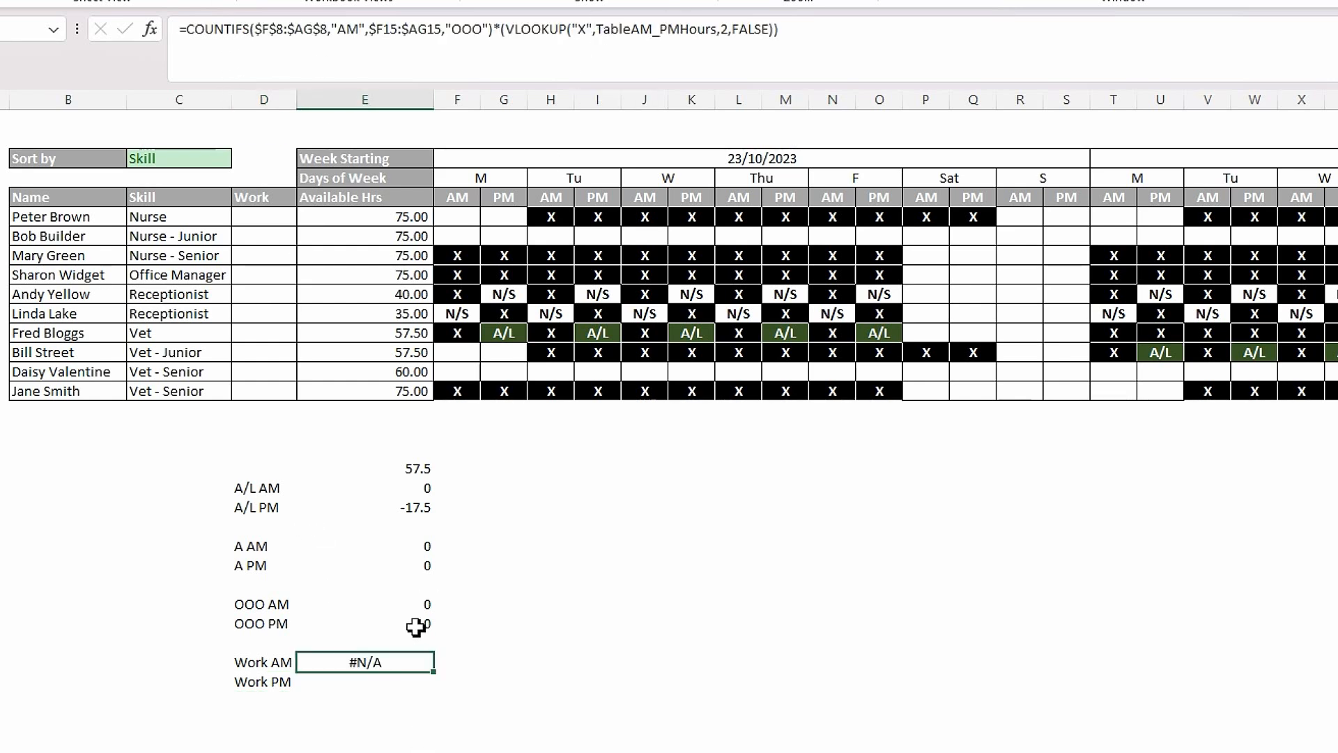
# Step: Correct the Work AM formula in E32 so the VLOOKUP looks up "AM" and the second COUNTIFS criterion is "X"
pyautogui.click(428, 606)
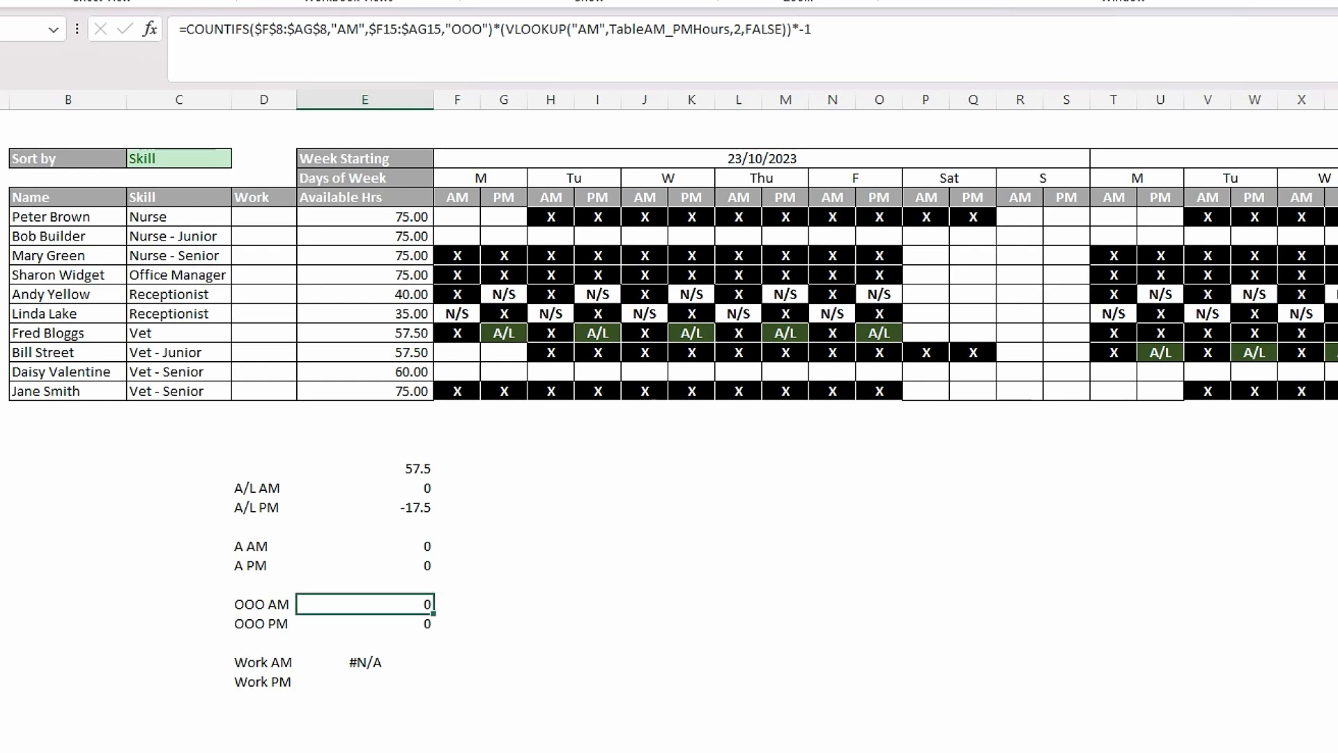
pyautogui.moveTo(826, 42); pyautogui.dragTo(472, 29)
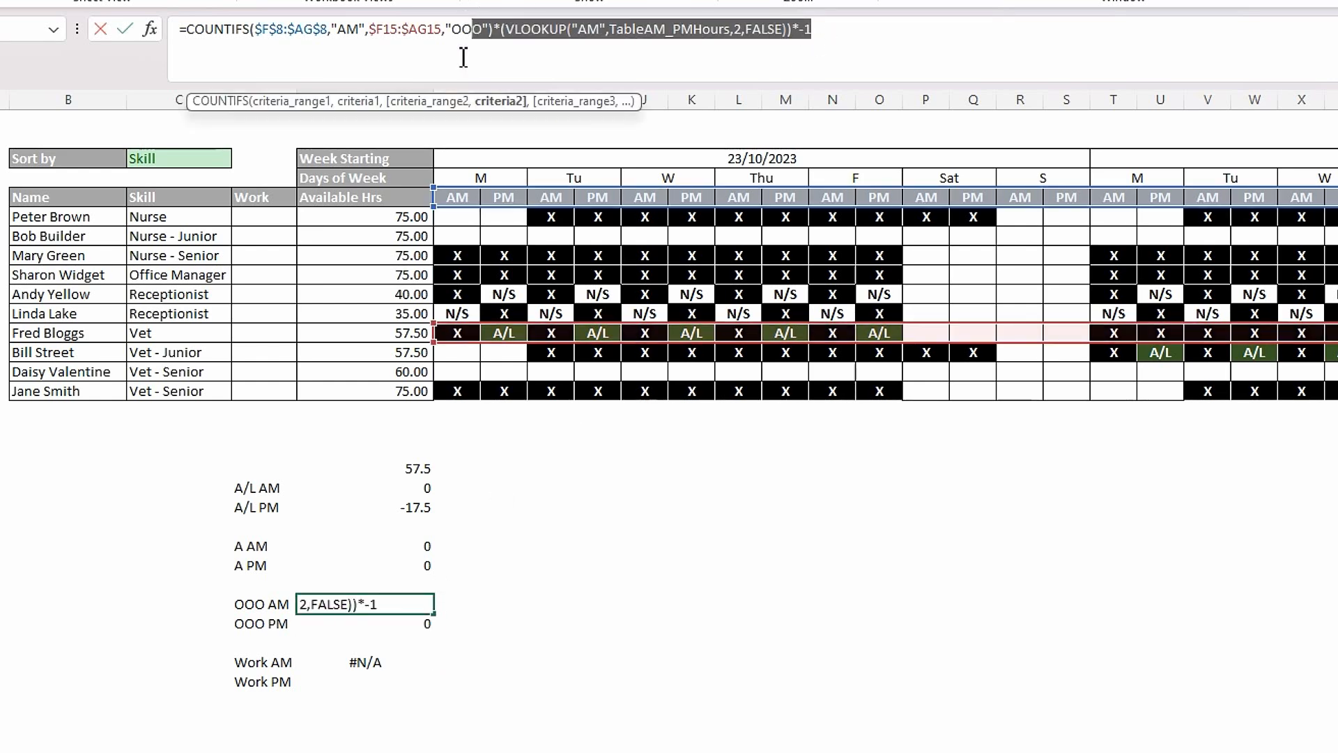
pyautogui.click(410, 664)
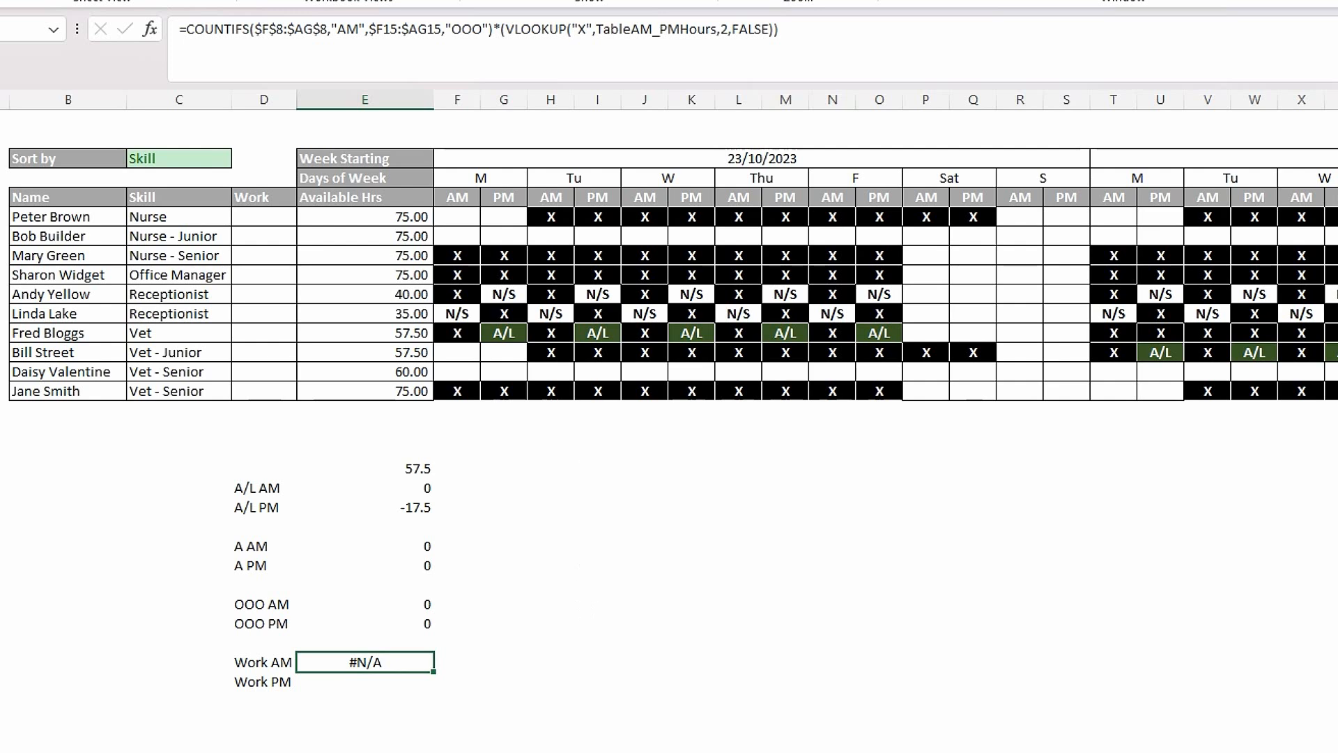
pyautogui.click(594, 31)
pyautogui.press('BackSpace')
pyautogui.write('A')
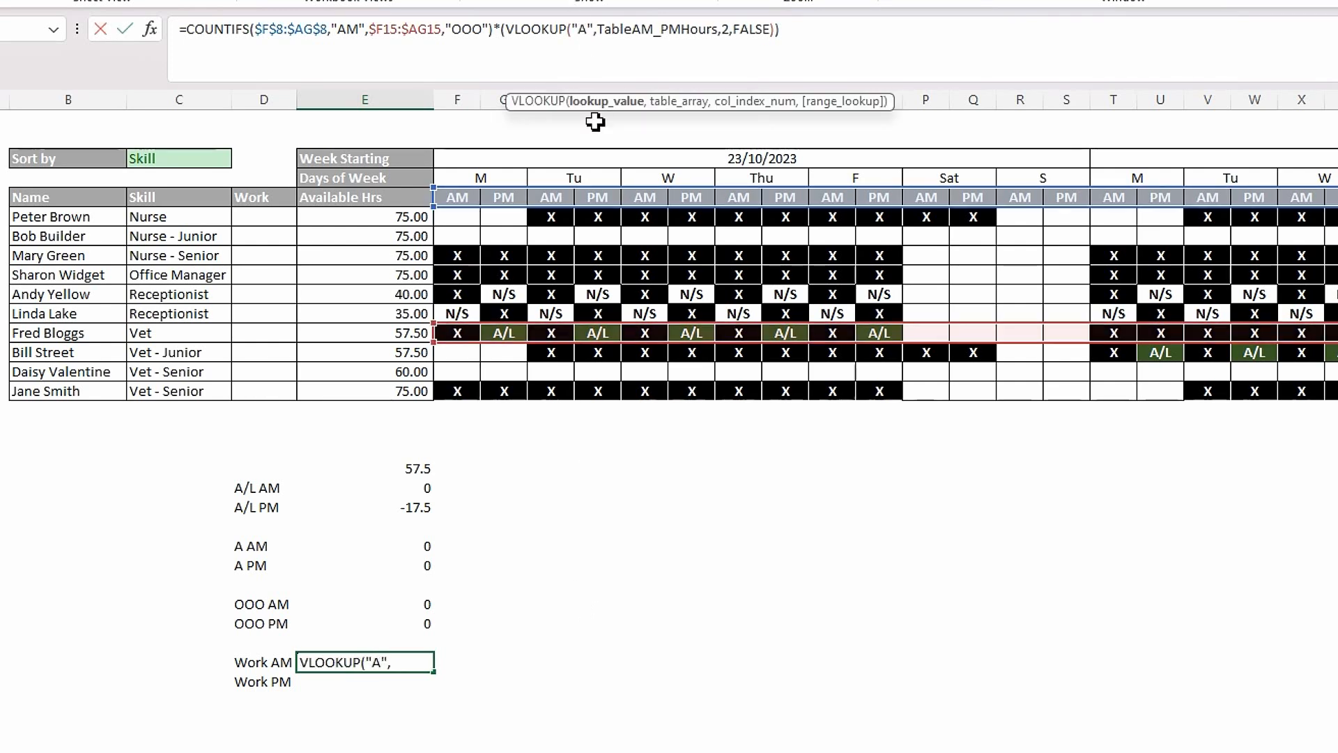
pyautogui.write('M')
pyautogui.doubleClick(462, 31)
pyautogui.write('X')
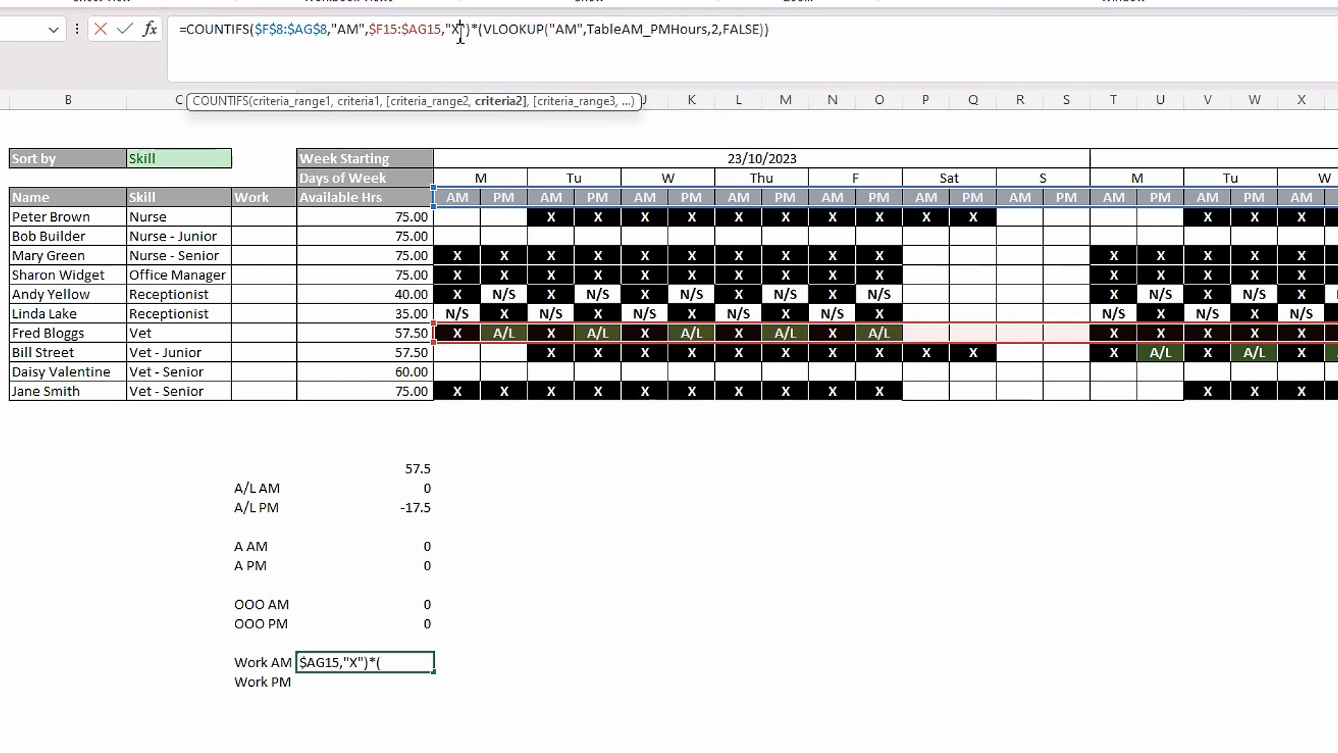
pyautogui.press('Return')
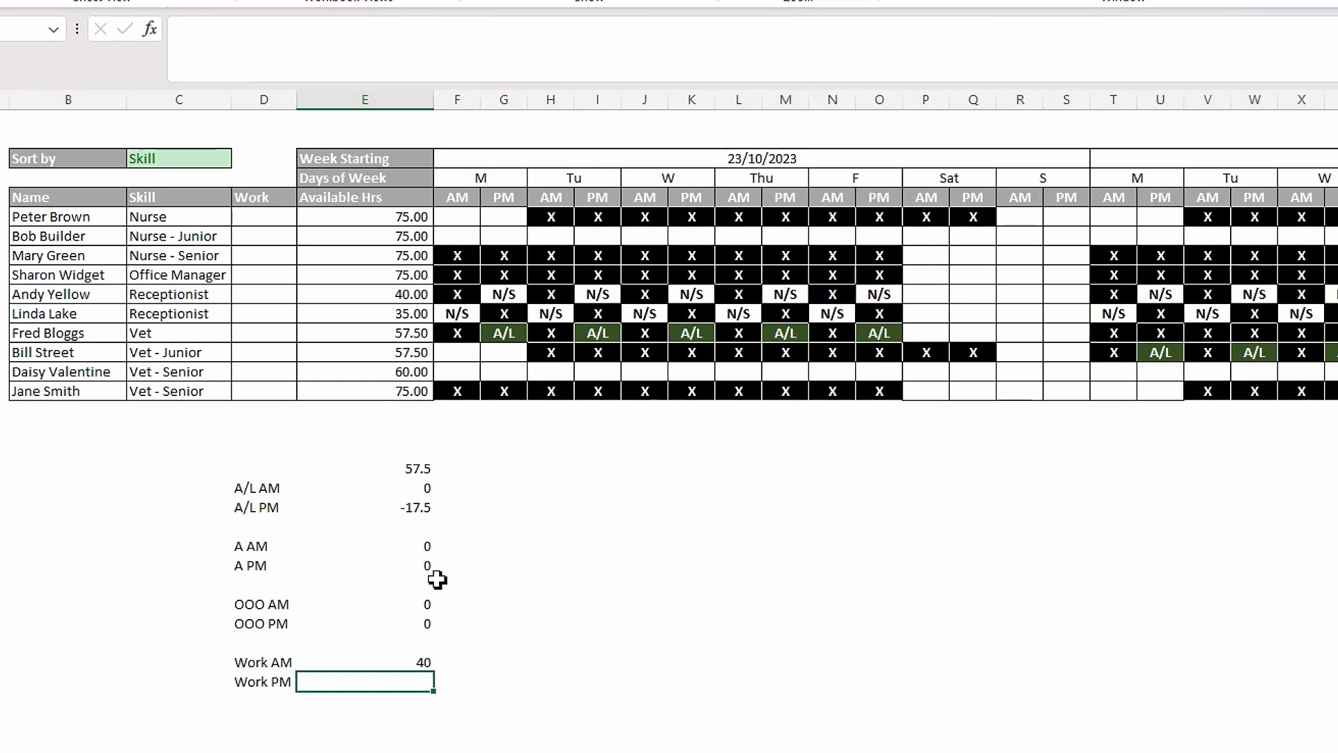
# Step: Copy the complete OOO PM formula text from E30 and enter it unchanged in the Work PM cell E33
pyautogui.click(421, 662)
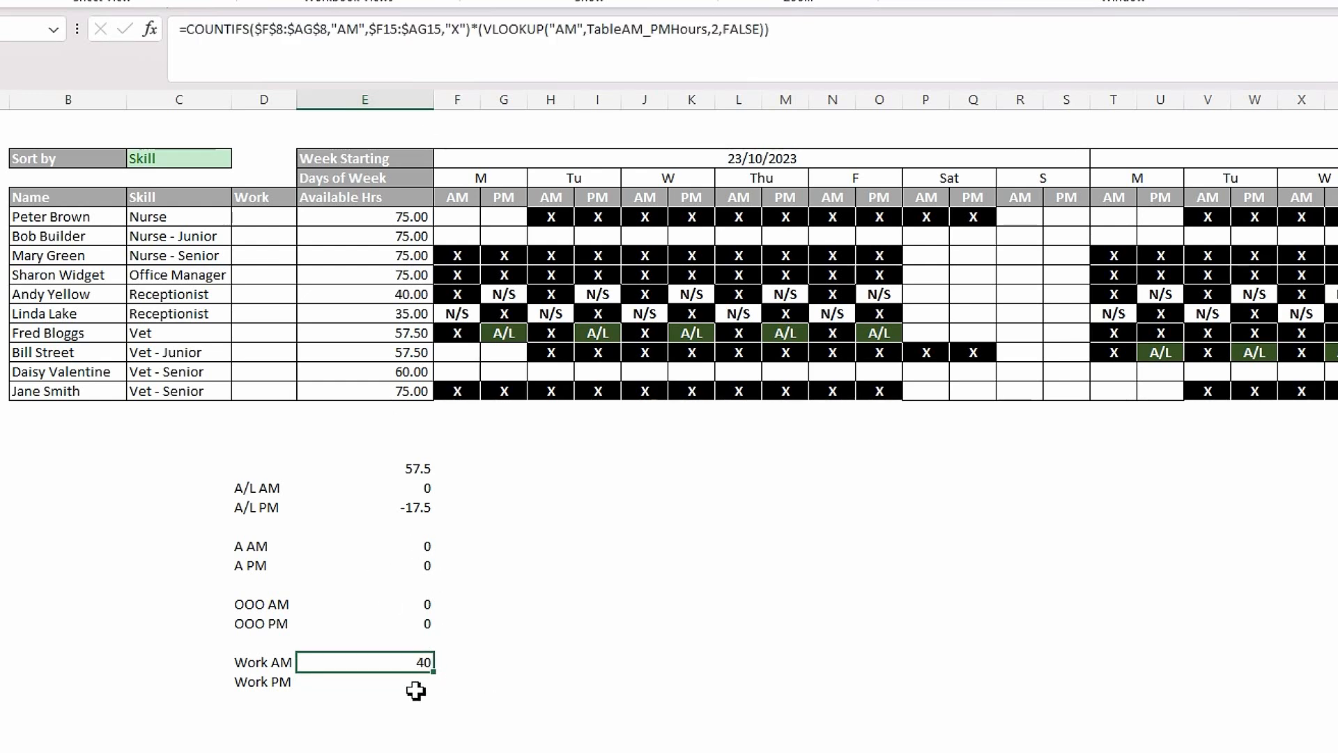
pyautogui.click(426, 622)
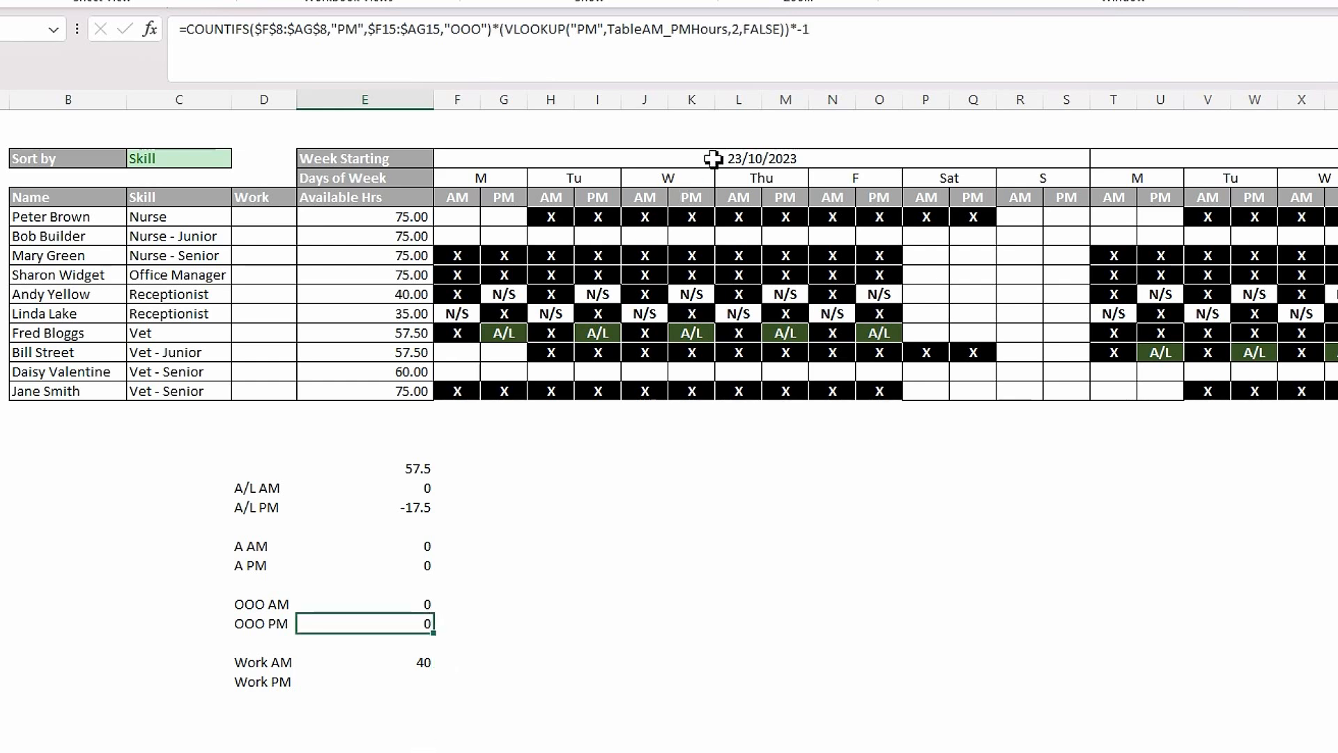
pyautogui.moveTo(823, 31); pyautogui.dragTo(179, 28)
pyautogui.hotkey('ctrl', 'c')
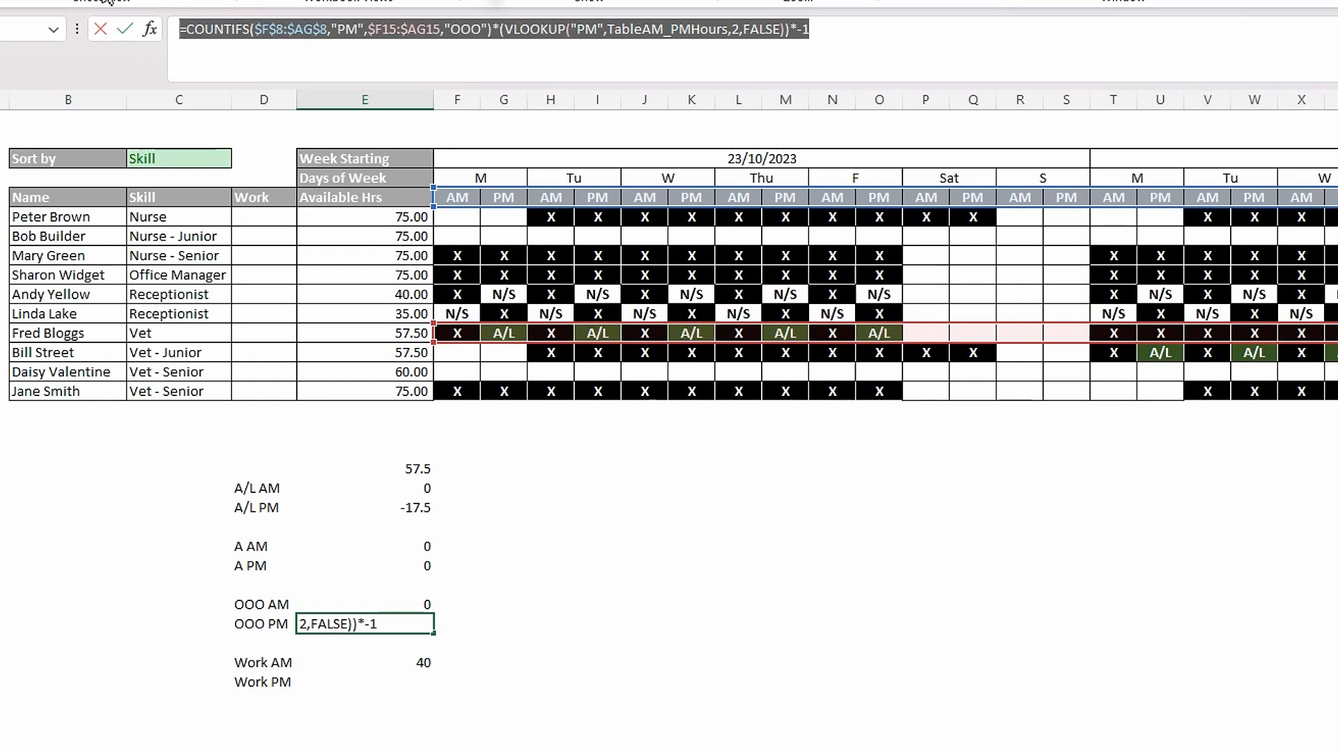
pyautogui.press('Escape')
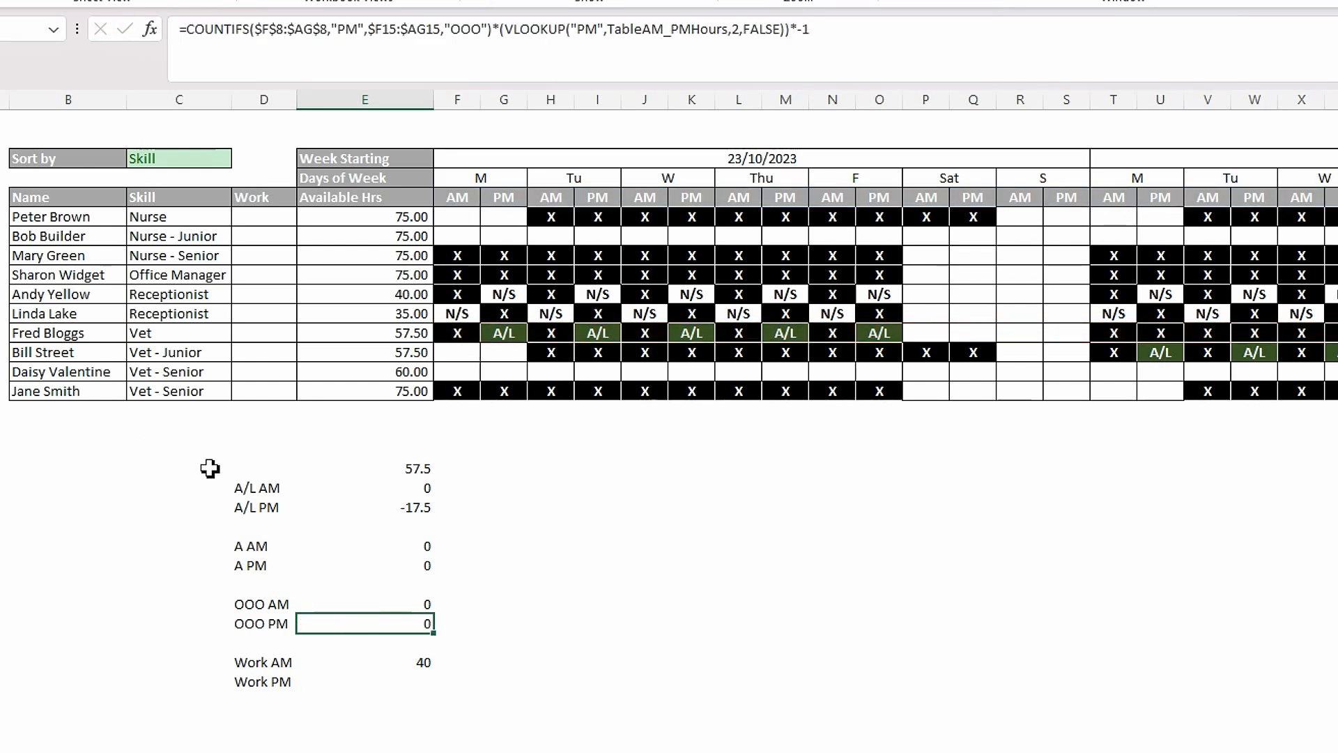
pyautogui.click(420, 678)
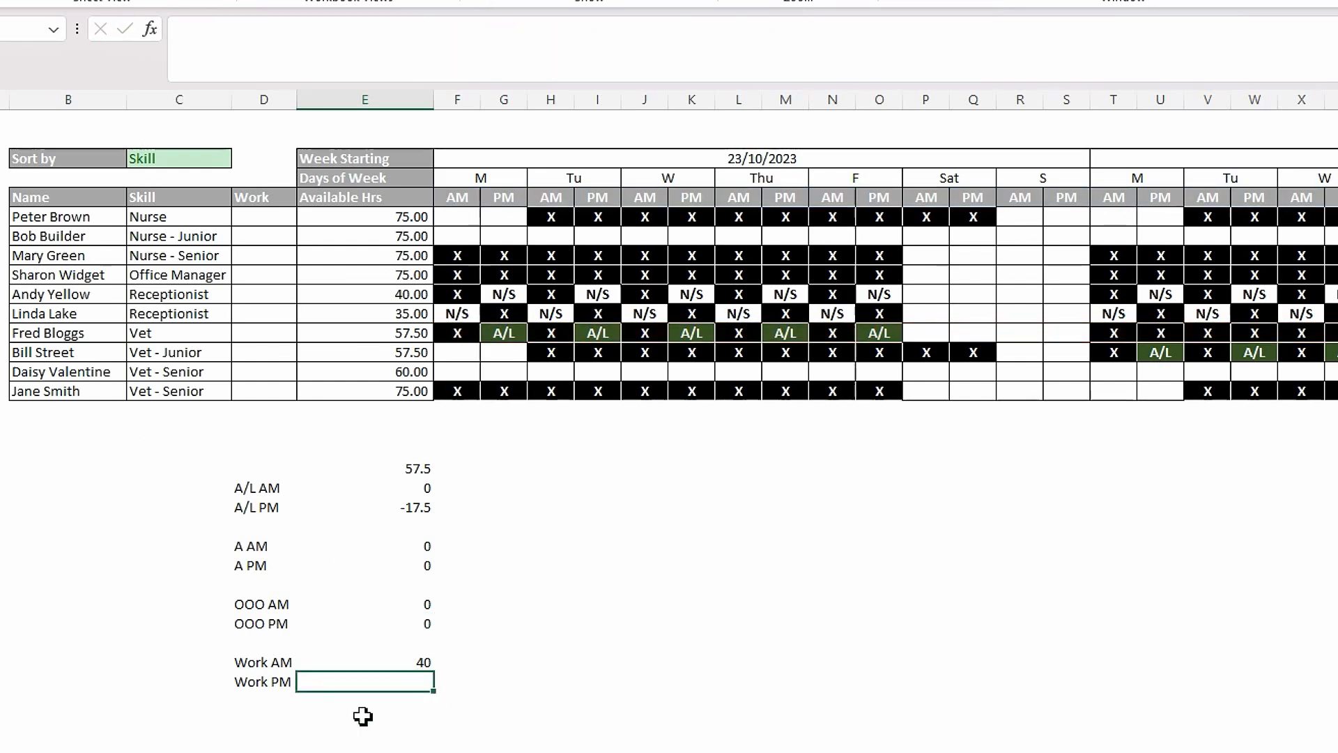
pyautogui.click(325, 62)
pyautogui.hotkey('ctrl', 'v')
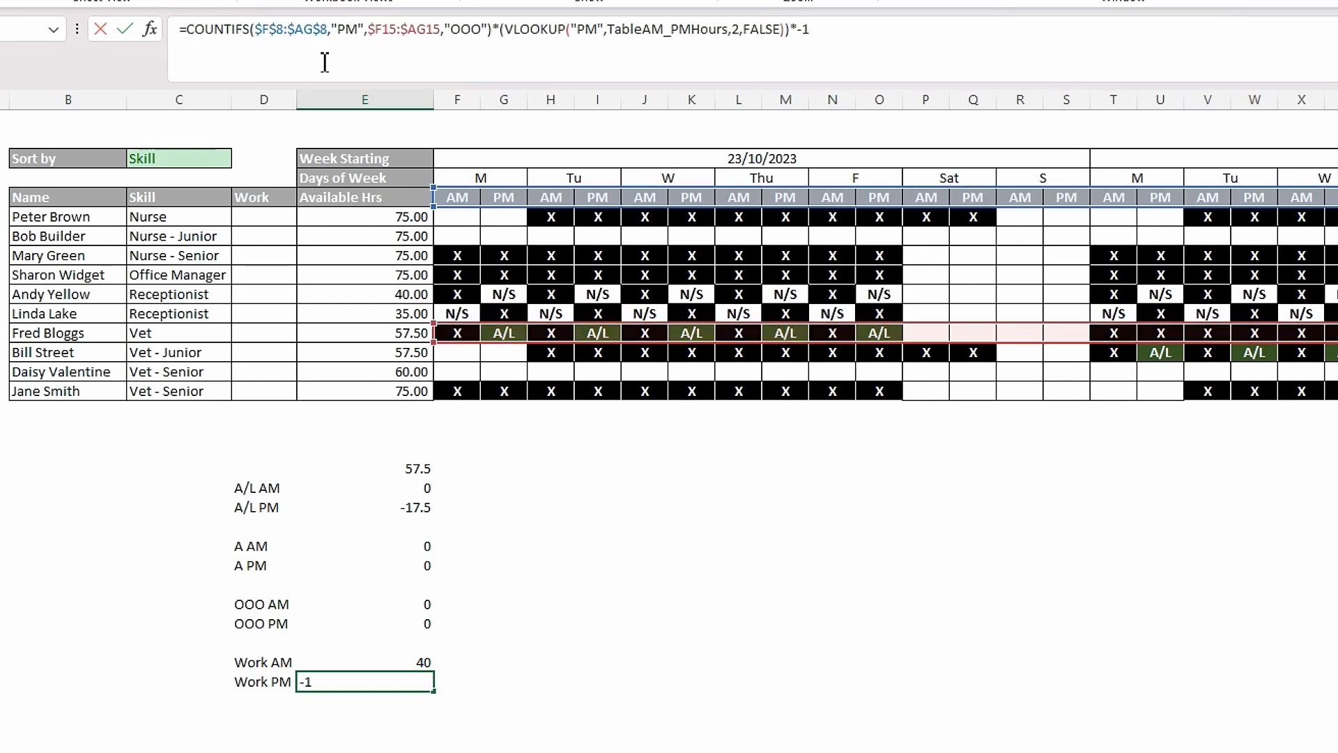
# Step: Change the second COUNTIFS criterion in the Work PM formula in E33 to "X"
pyautogui.click(482, 30)
pyautogui.press('BackSpace')
pyautogui.press('BackSpace')
pyautogui.press('BackSpace')
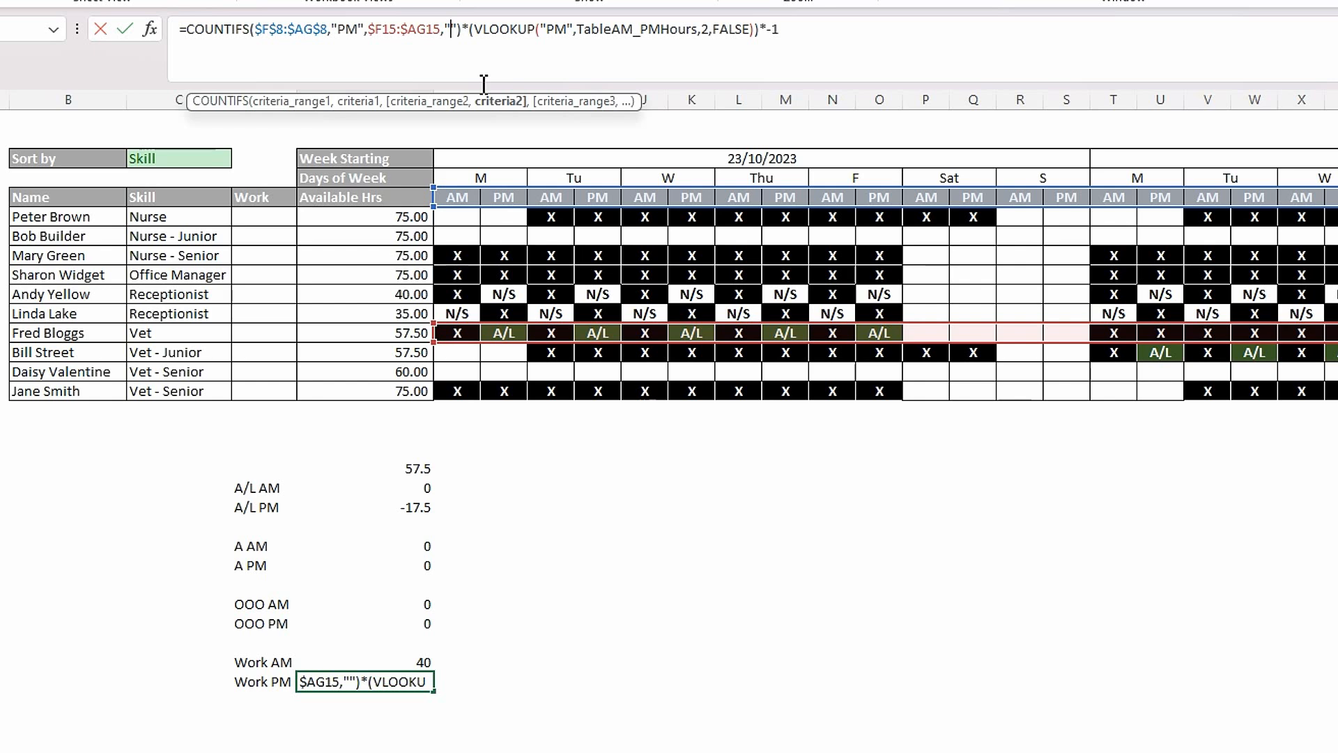
pyautogui.write('X')
pyautogui.press('Return')
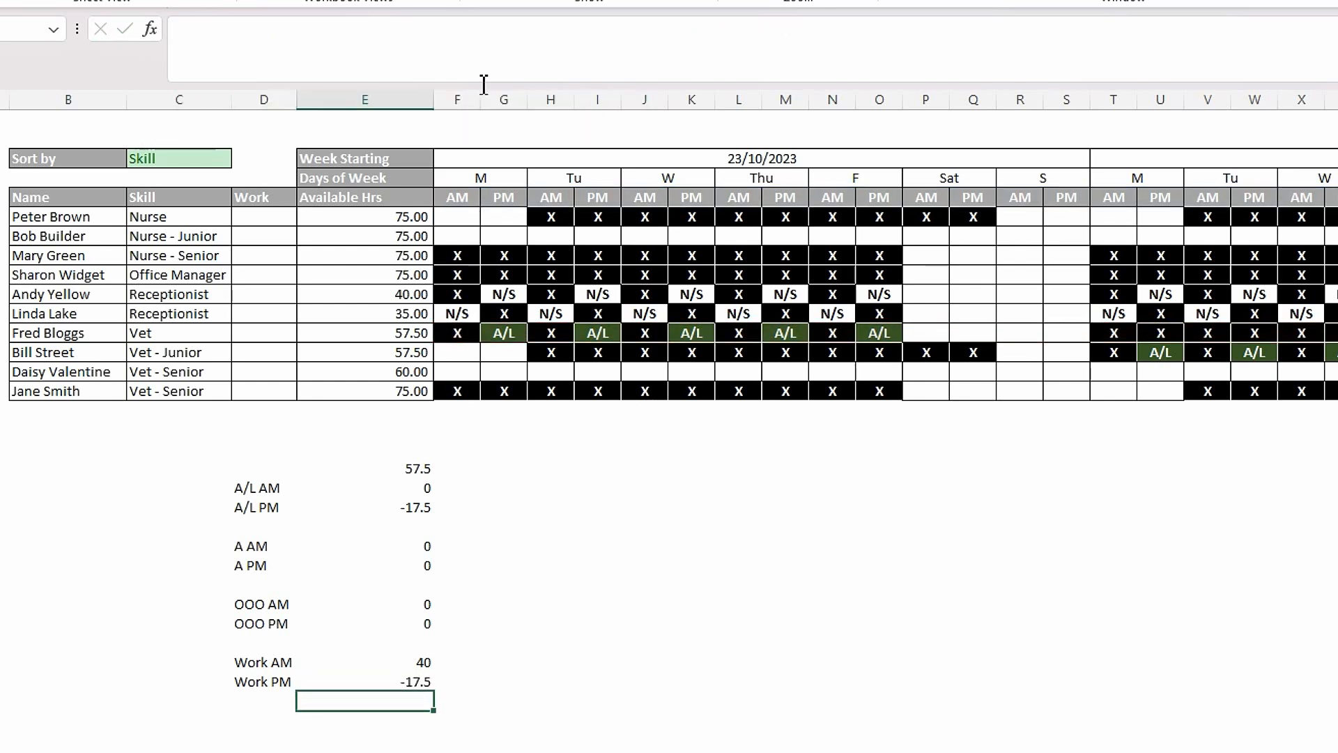
# Step: Remove the *-1 multiplier from the end of the Work PM formula in E33
pyautogui.click(418, 682)
pyautogui.click(815, 27)
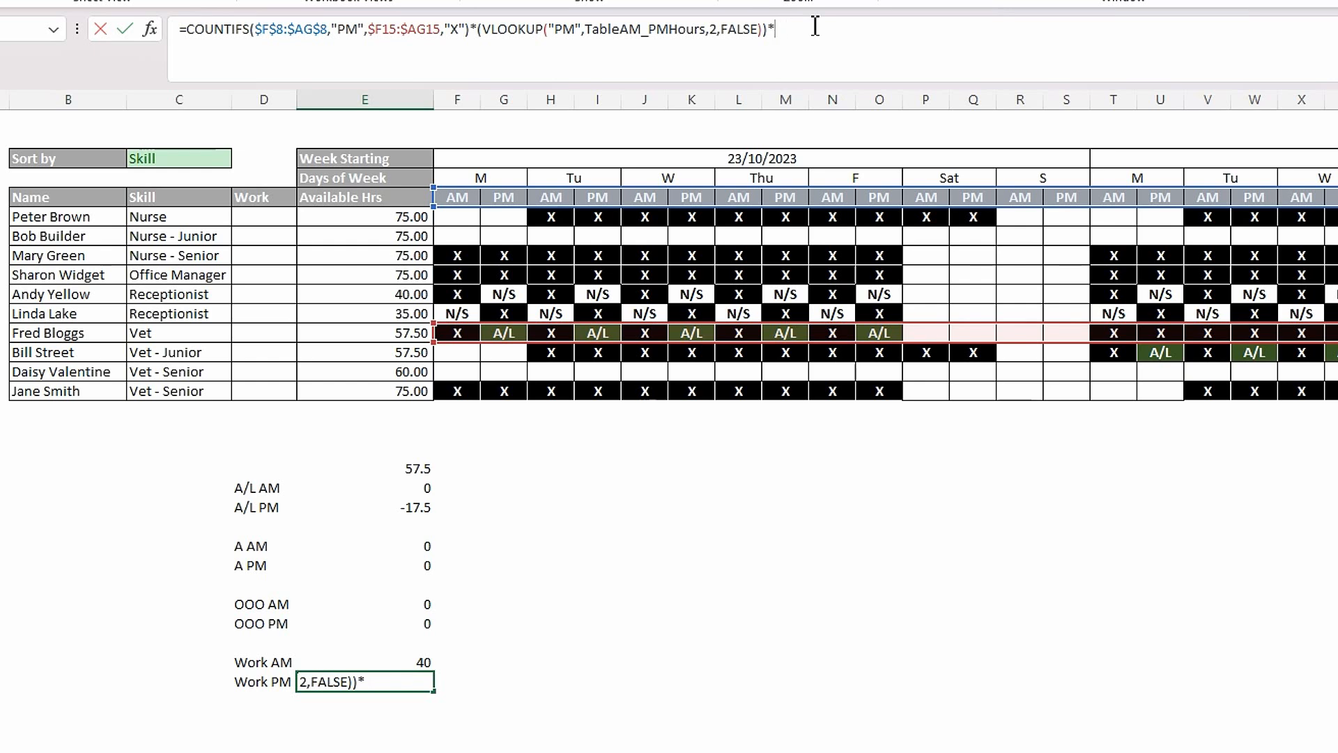
pyautogui.press('Return')
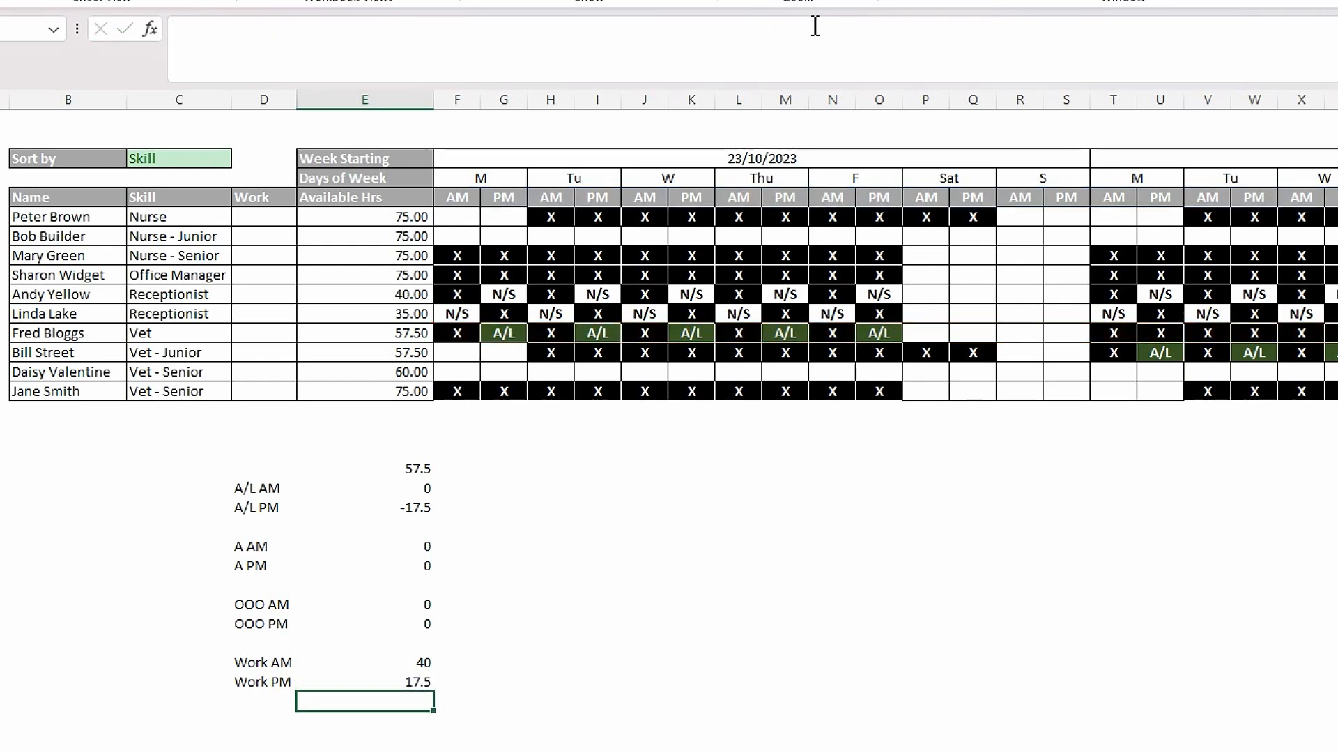
# Step: Copy the Work PM formula text from E33 without its leading equals sign
pyautogui.click(418, 666)
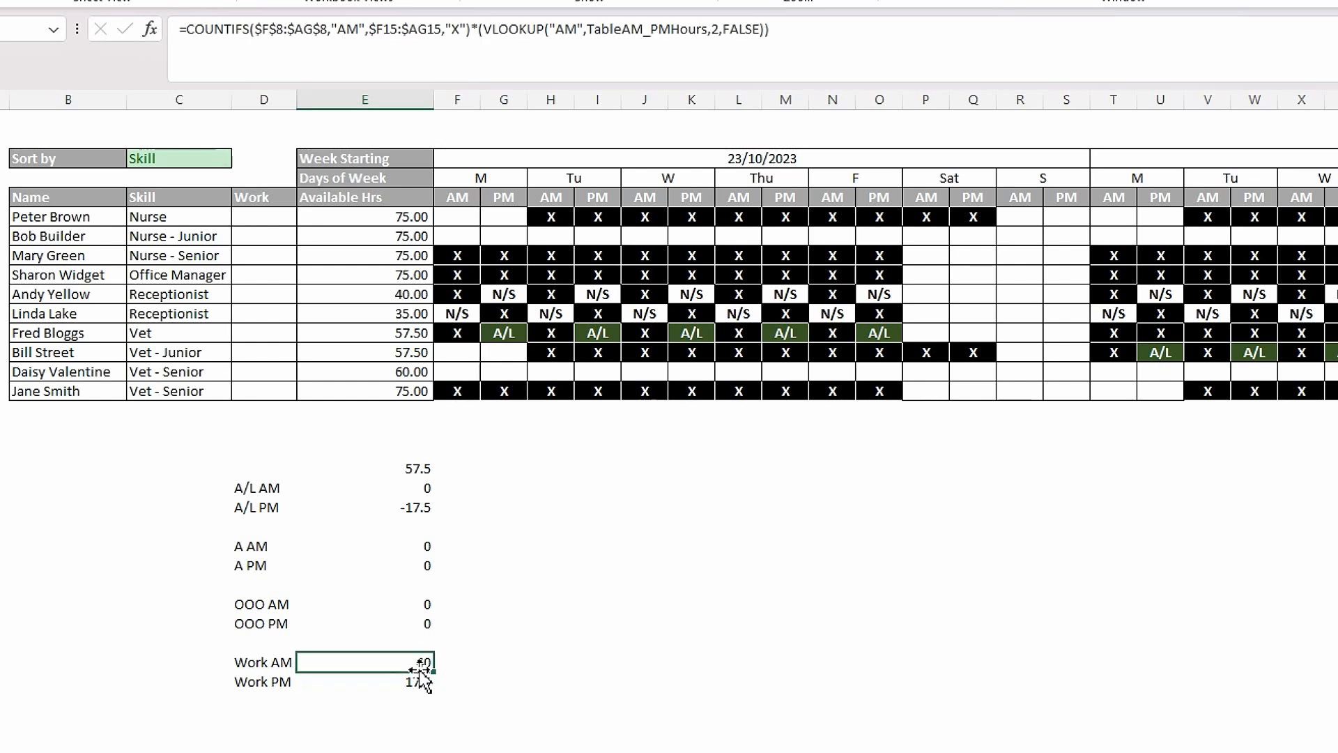
pyautogui.click(409, 688)
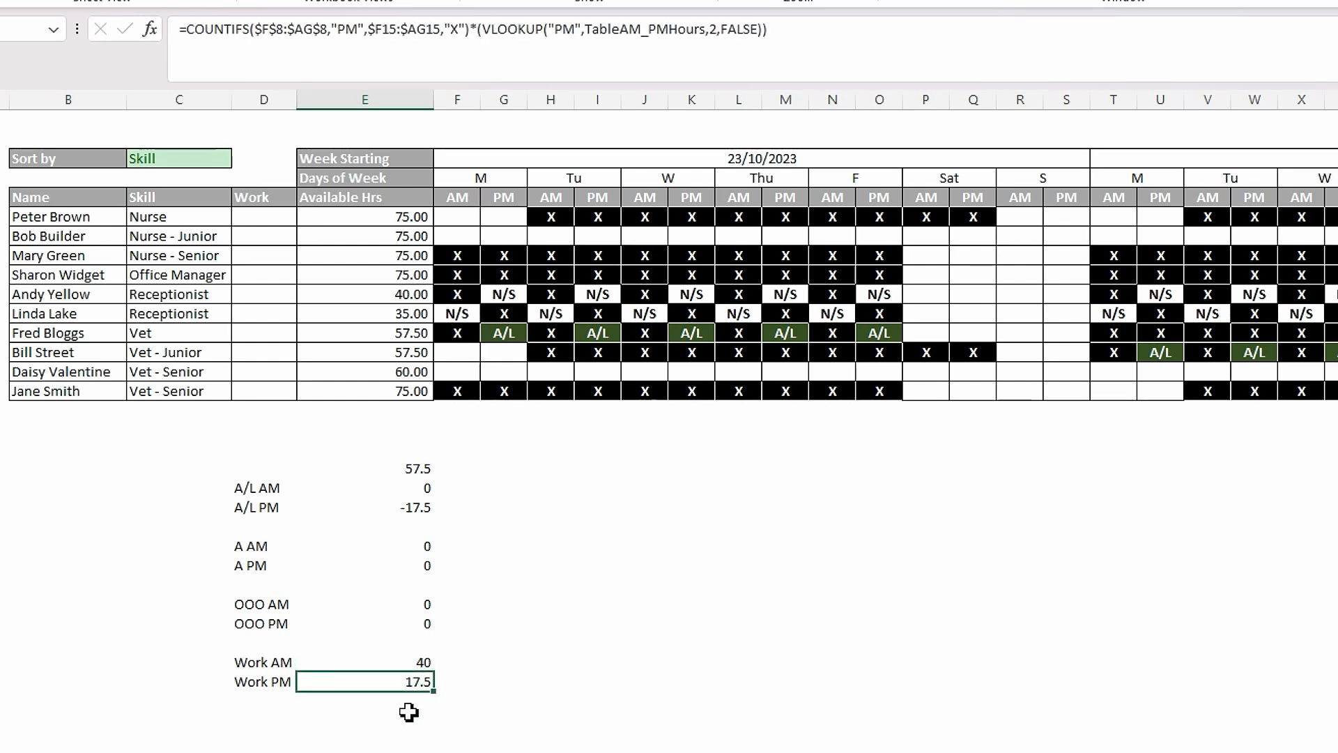
pyautogui.click(412, 666)
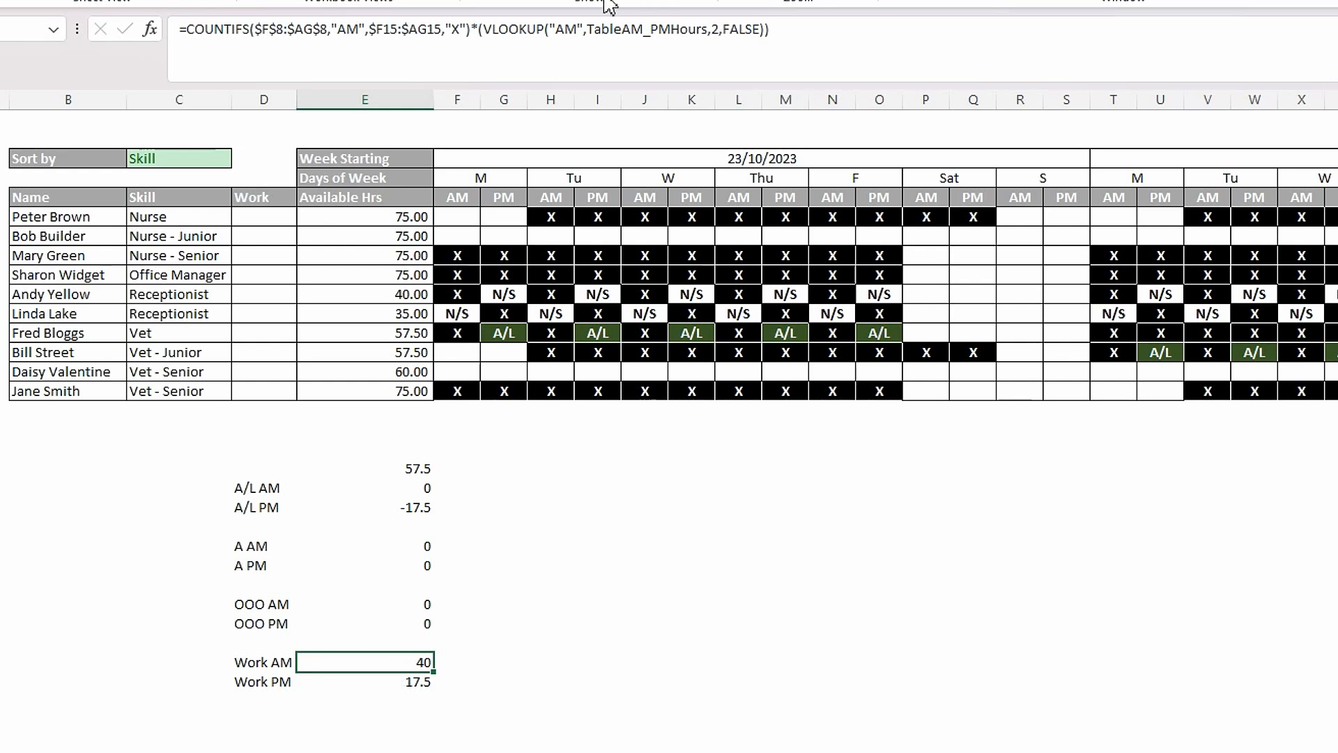
pyautogui.click(422, 682)
pyautogui.moveTo(769, 31); pyautogui.dragTo(186, 39)
pyautogui.hotkey('ctrl', 'c')
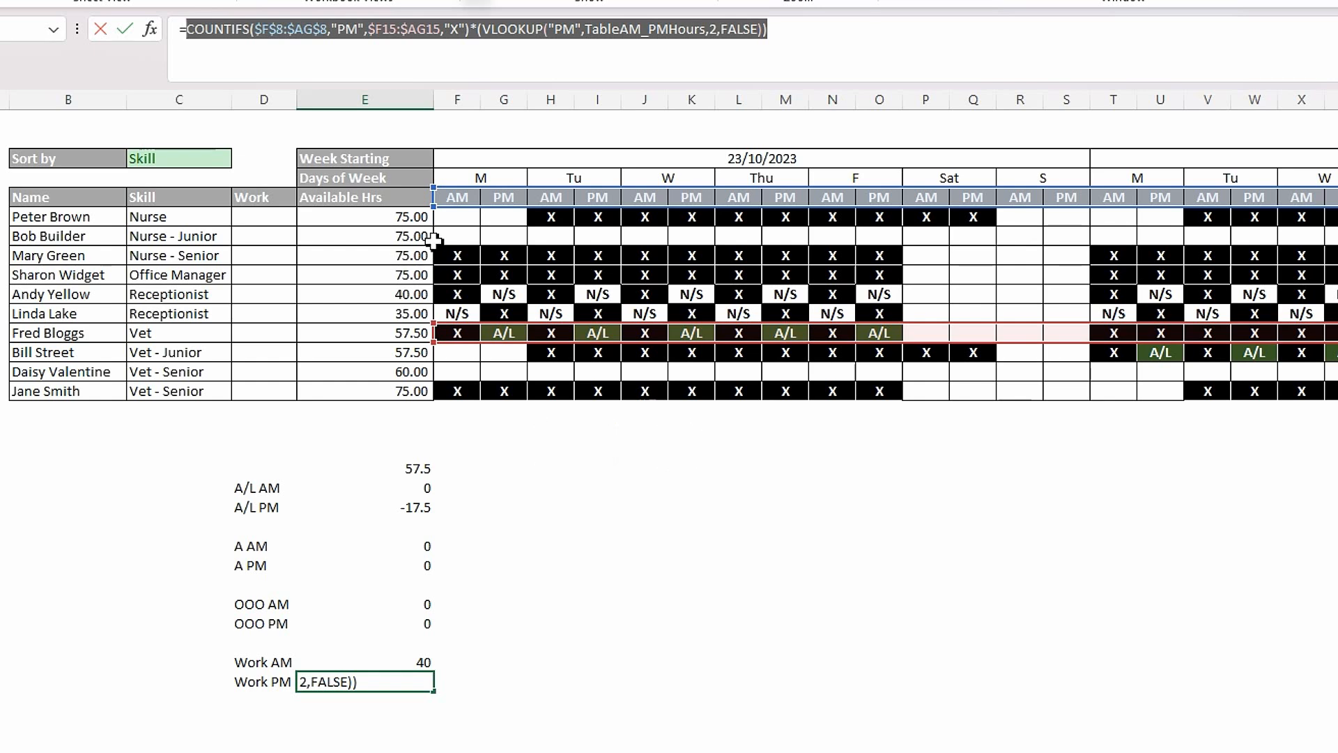
pyautogui.press('Escape')
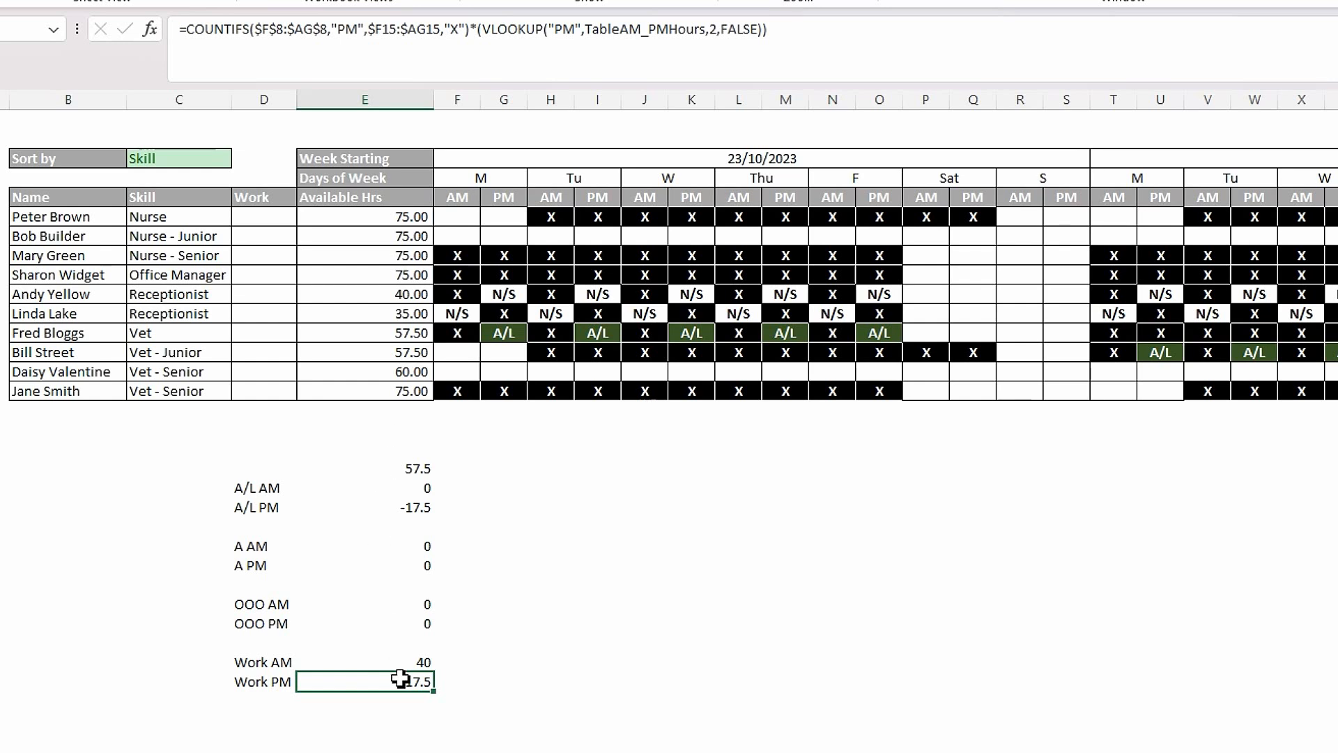
# Step: Enclose the Work AM formula in E32 in parentheses and add the copied Work PM formula to it, also in parentheses
pyautogui.click(416, 662)
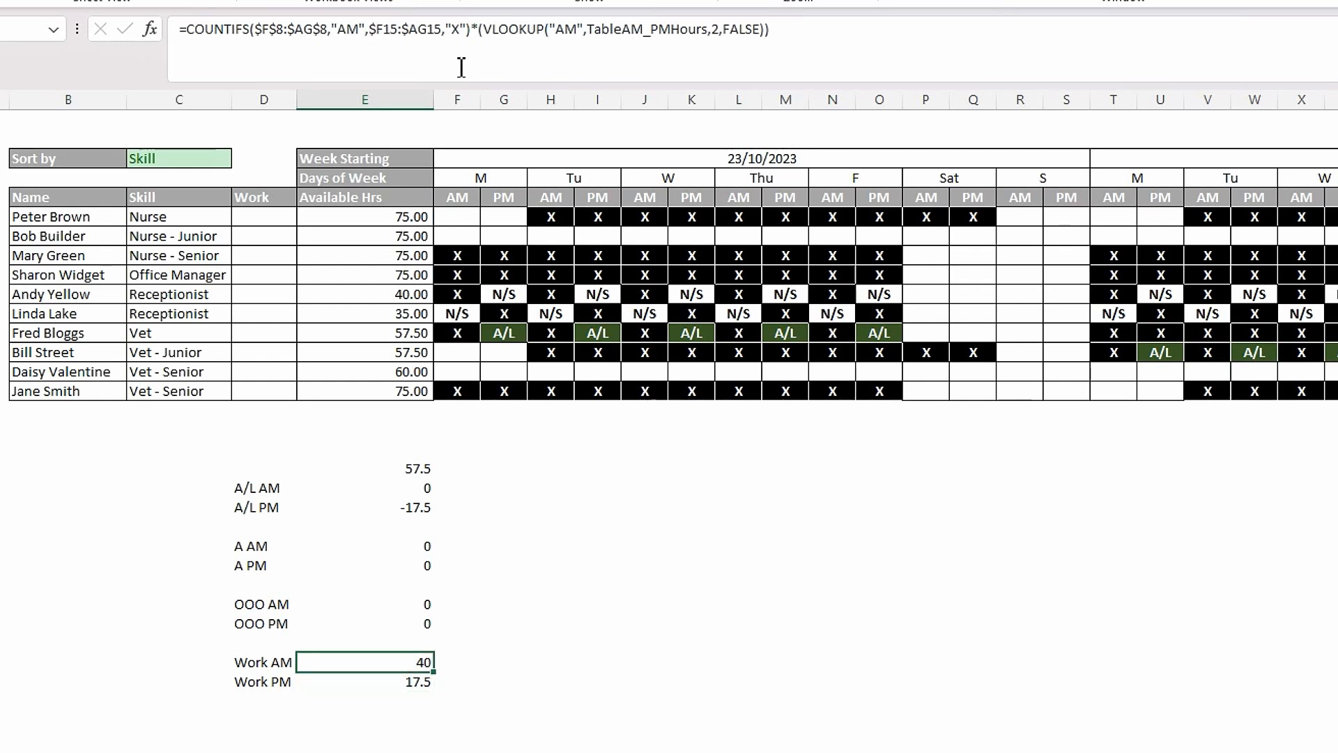
pyautogui.click(188, 29)
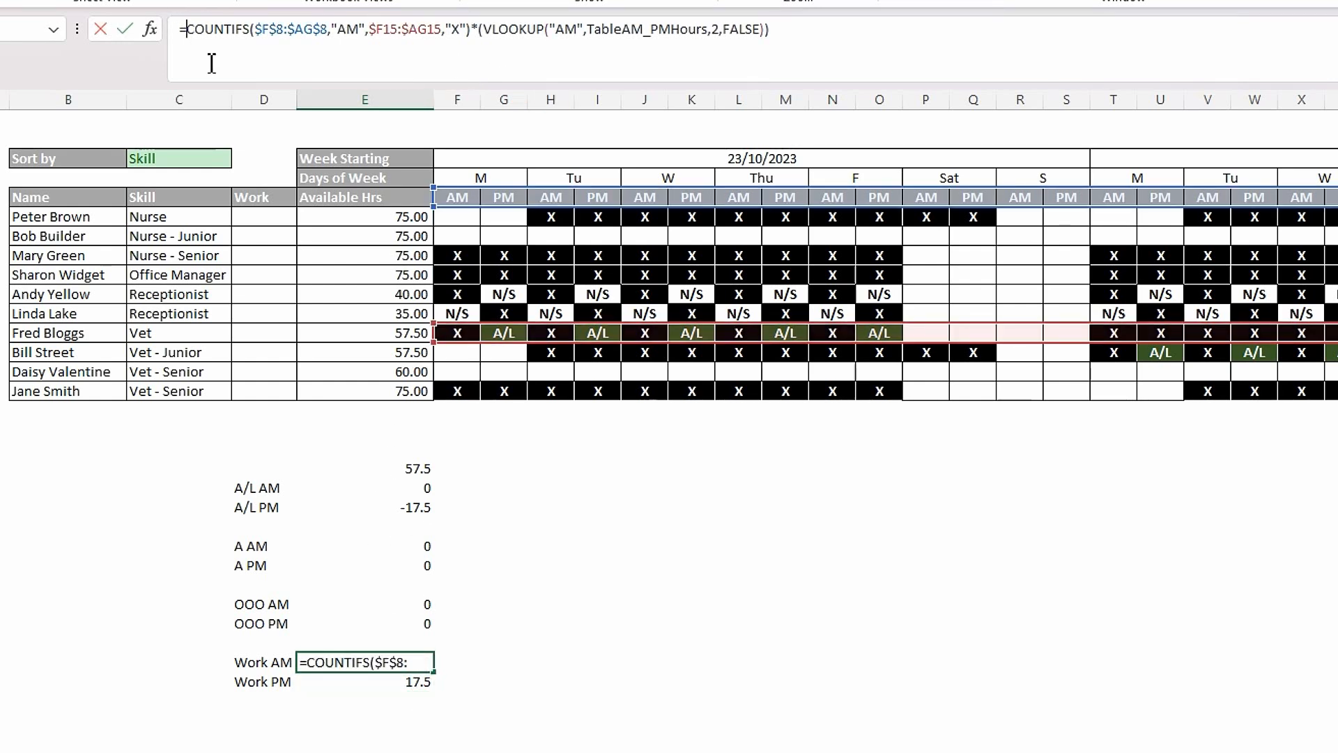
pyautogui.write('(')
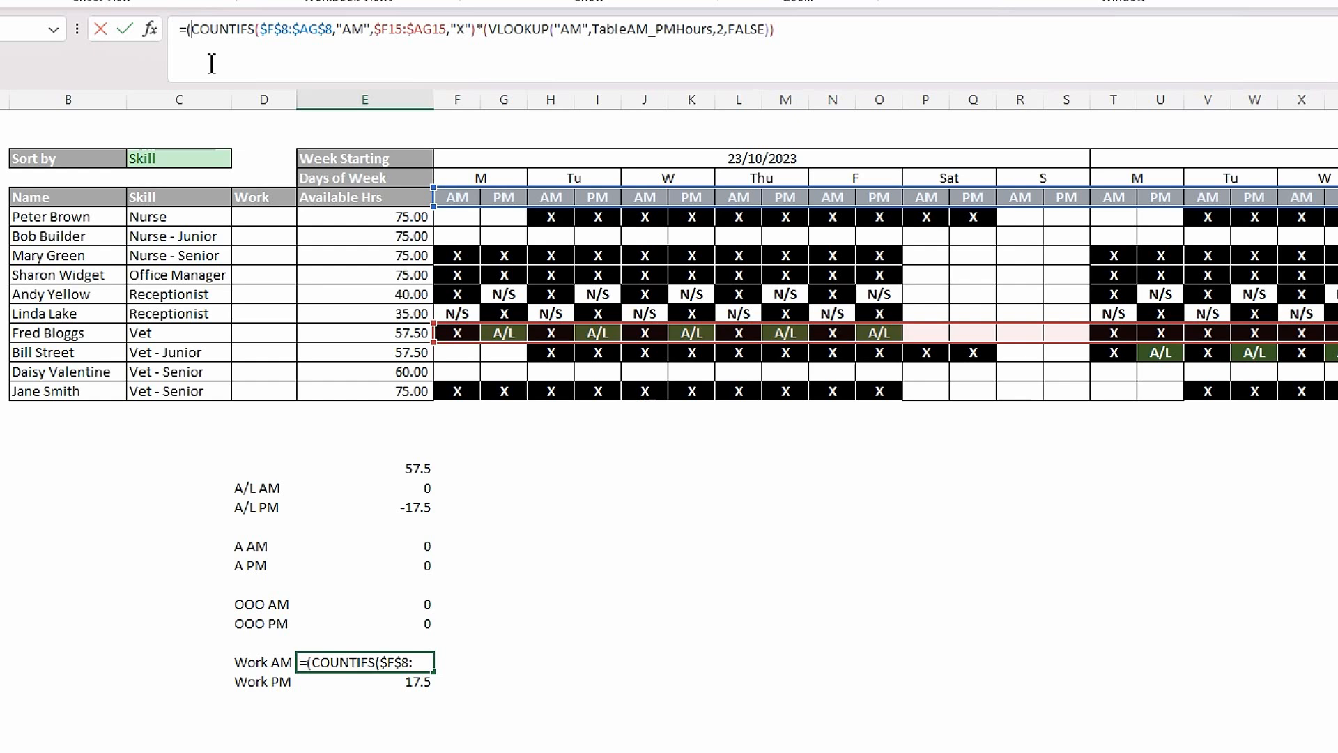
pyautogui.click(795, 26)
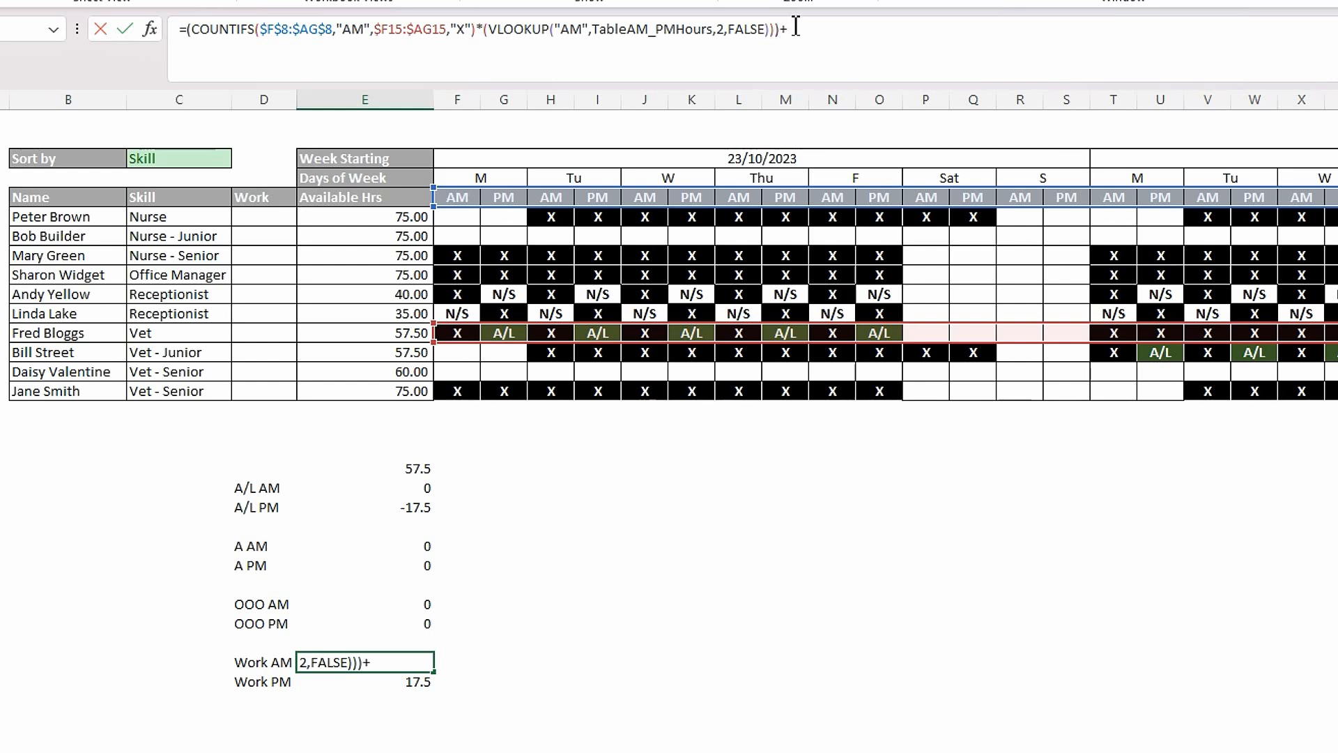
pyautogui.write('(COUNTIFS($F$8:$AG$8,"PM",$F15:$AG15,"X")*(VLOOKUP("PM",TableAM_PMHours,2,FALSE))')
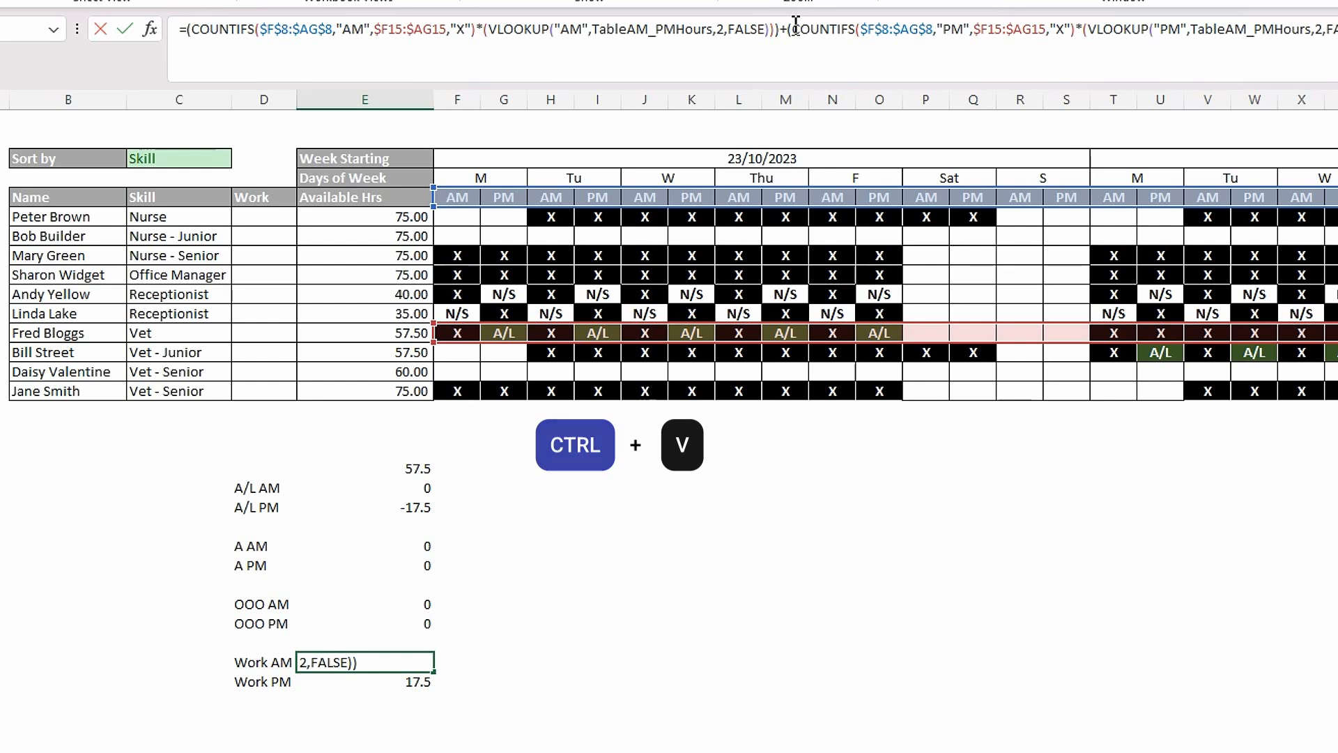
pyautogui.write(')')
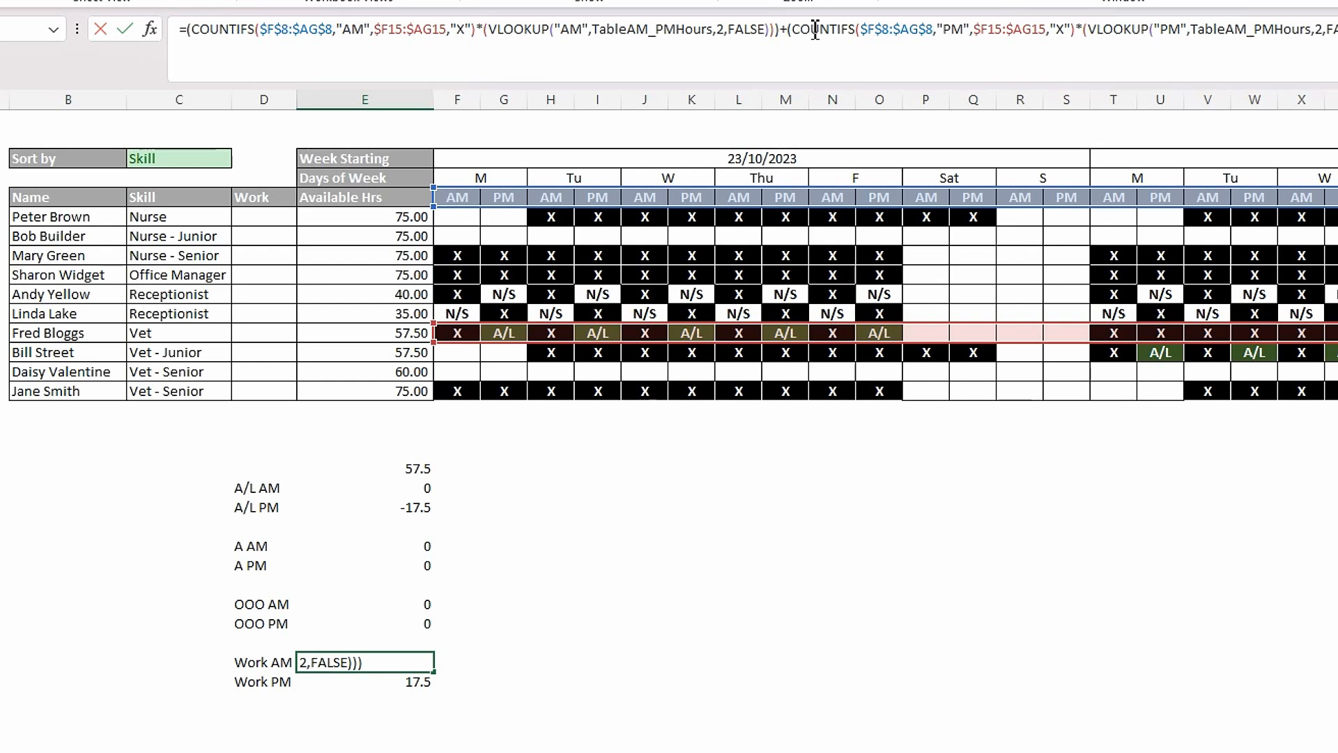
pyautogui.press('Return')
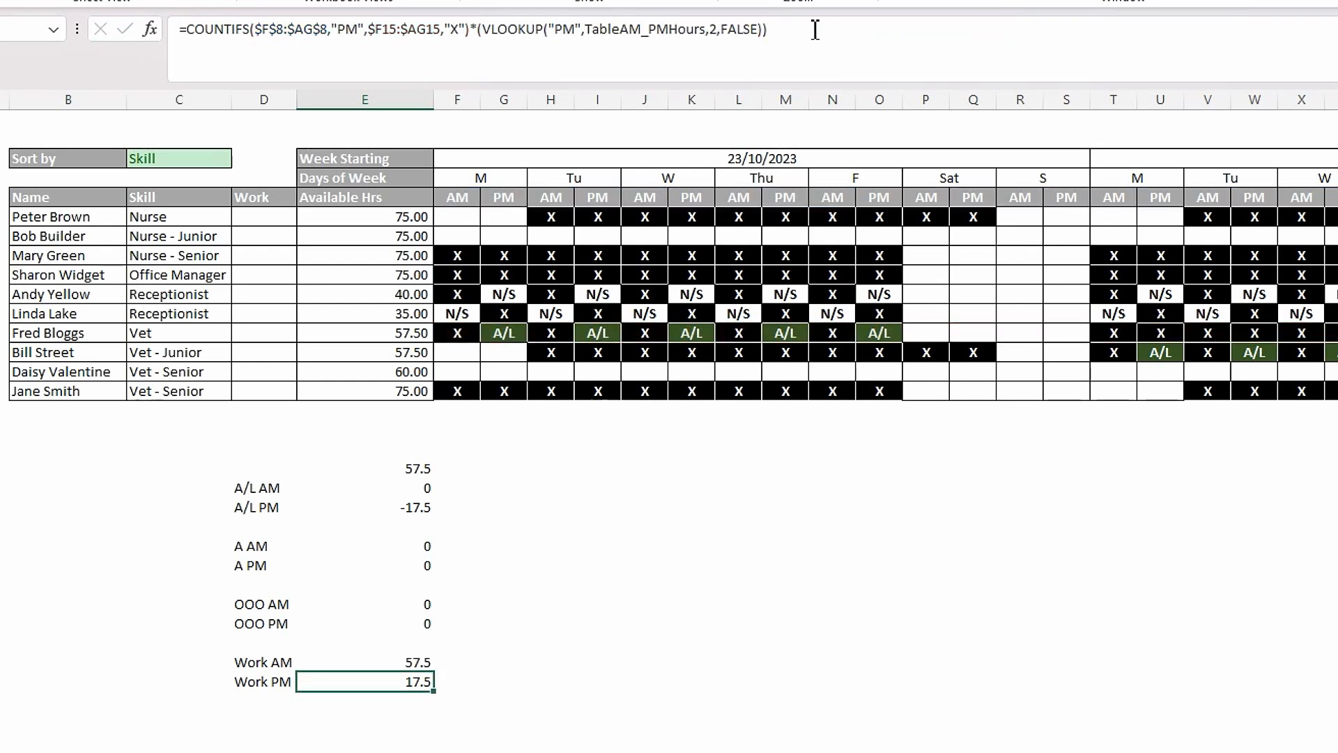
# Step: Copy the complete combined Work formula text from E32 and enter it unchanged in the Work cell D15
pyautogui.click(417, 662)
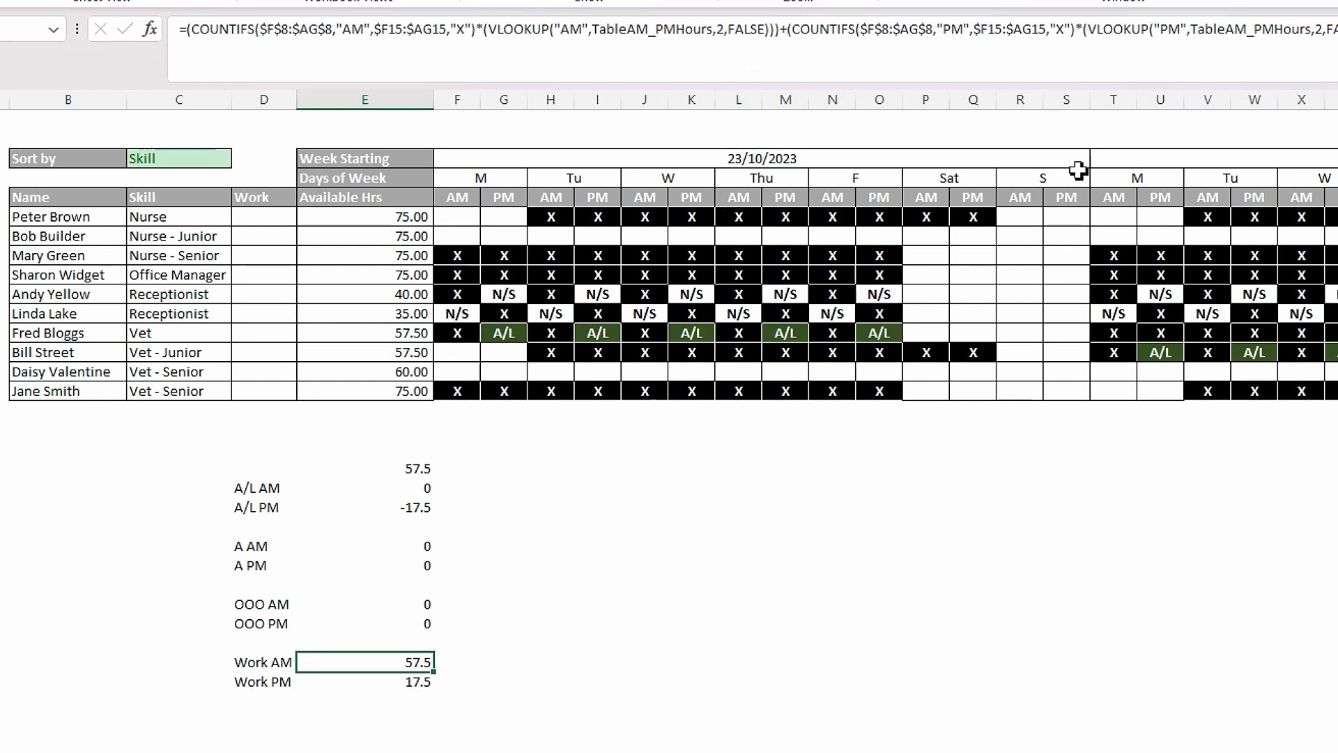
pyautogui.press('F2')
pyautogui.moveTo(1335, 30); pyautogui.dragTo(153, 31)
pyautogui.hotkey('ctrl', 'c')
pyautogui.press('Escape')
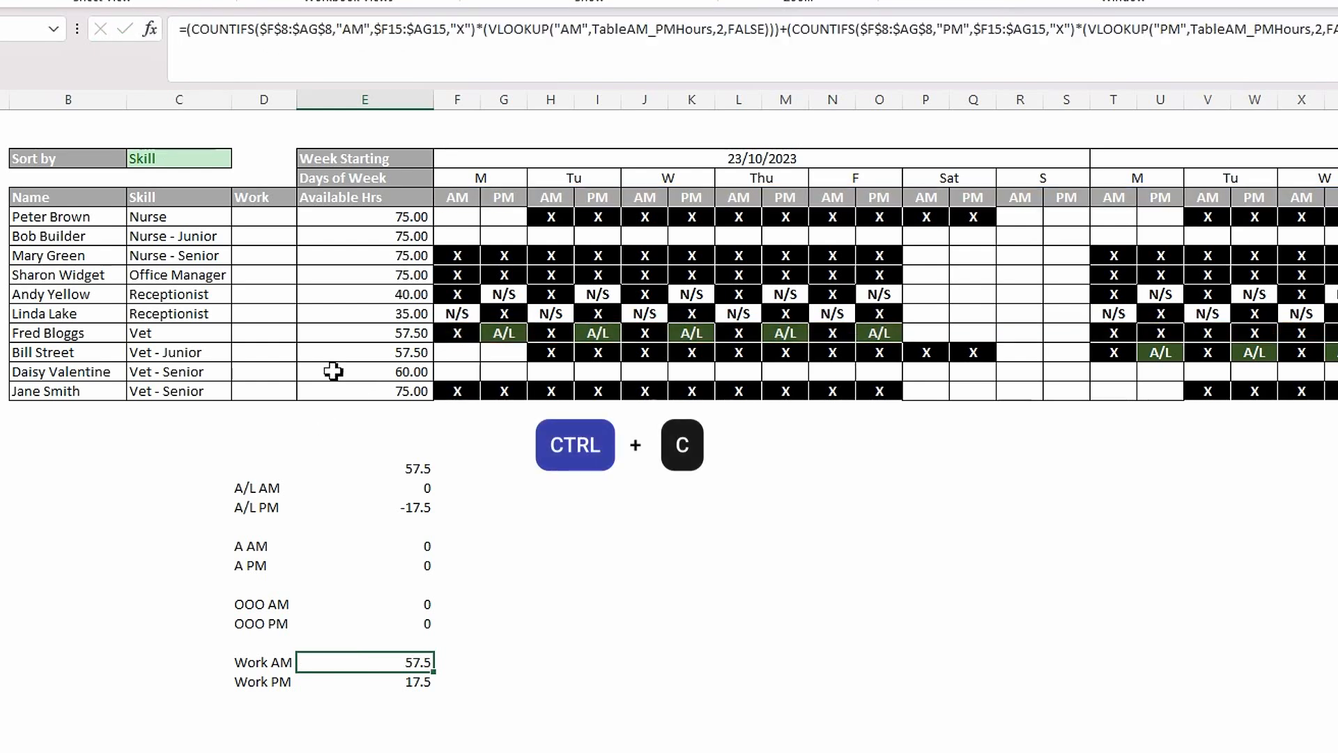
pyautogui.click(263, 334)
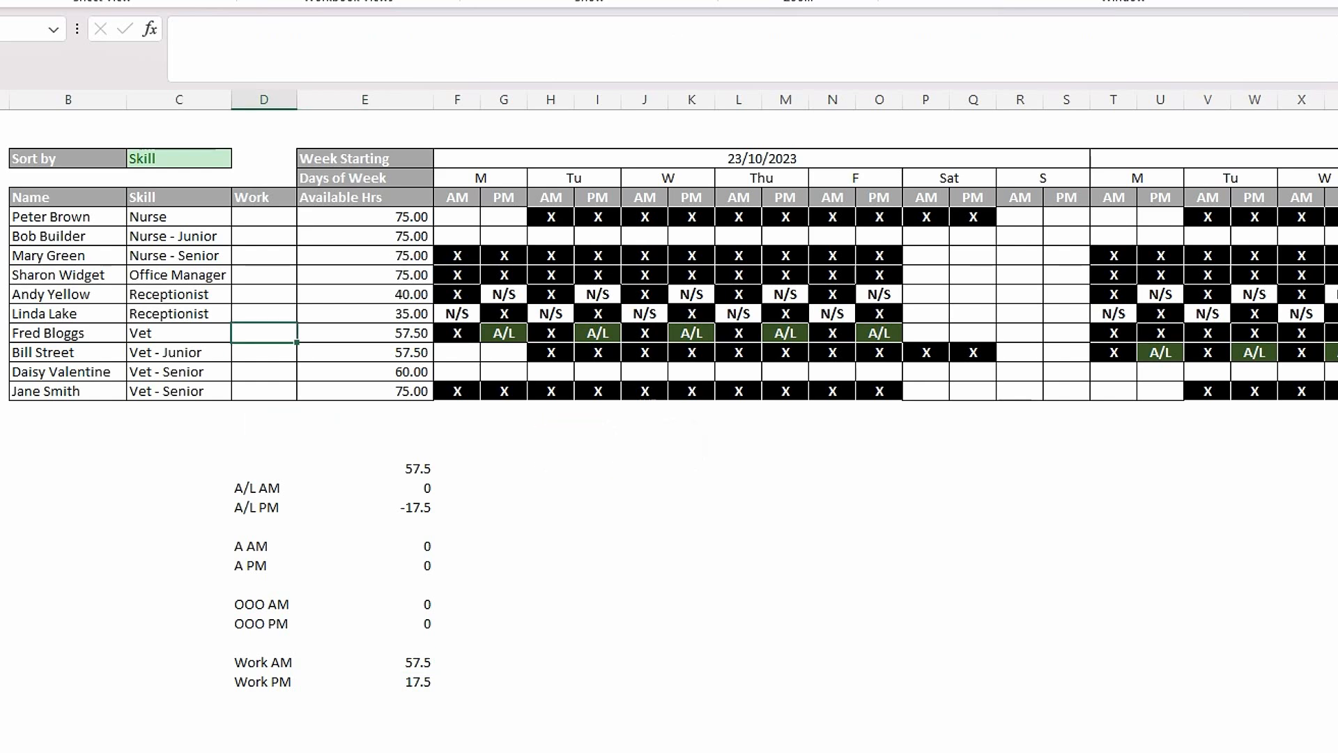
pyautogui.click(248, 38)
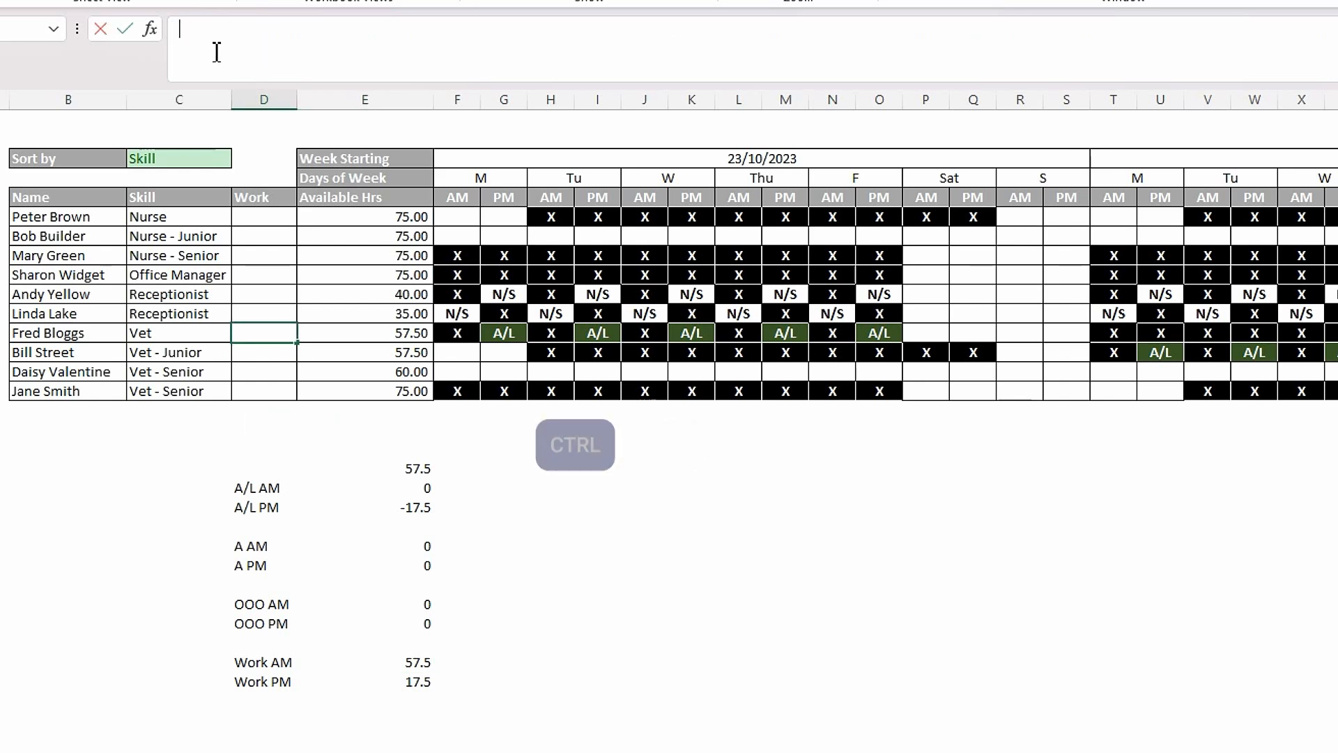
pyautogui.hotkey('ctrl', 'v')
pyautogui.press('Return')
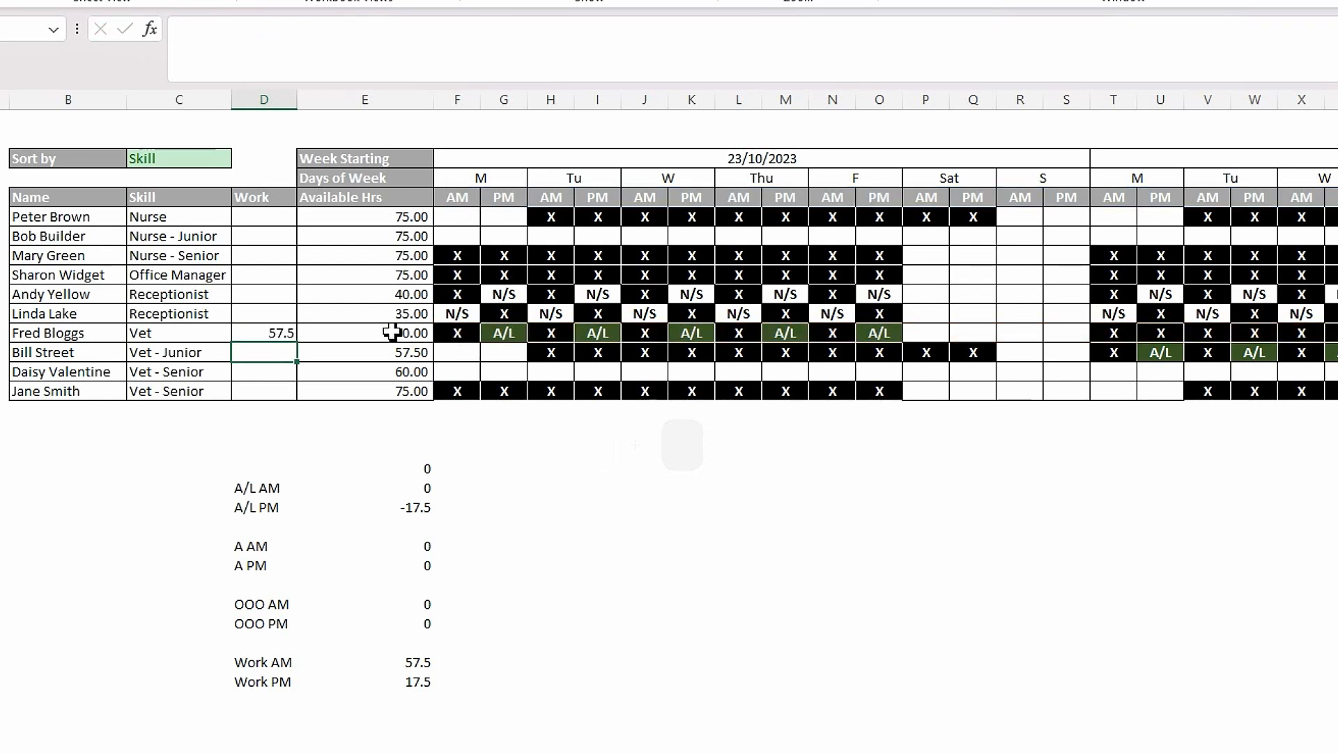
# Step: Copy the Work formula from D15 to D9 and fill it down the Work column to D18
pyautogui.click(259, 333)
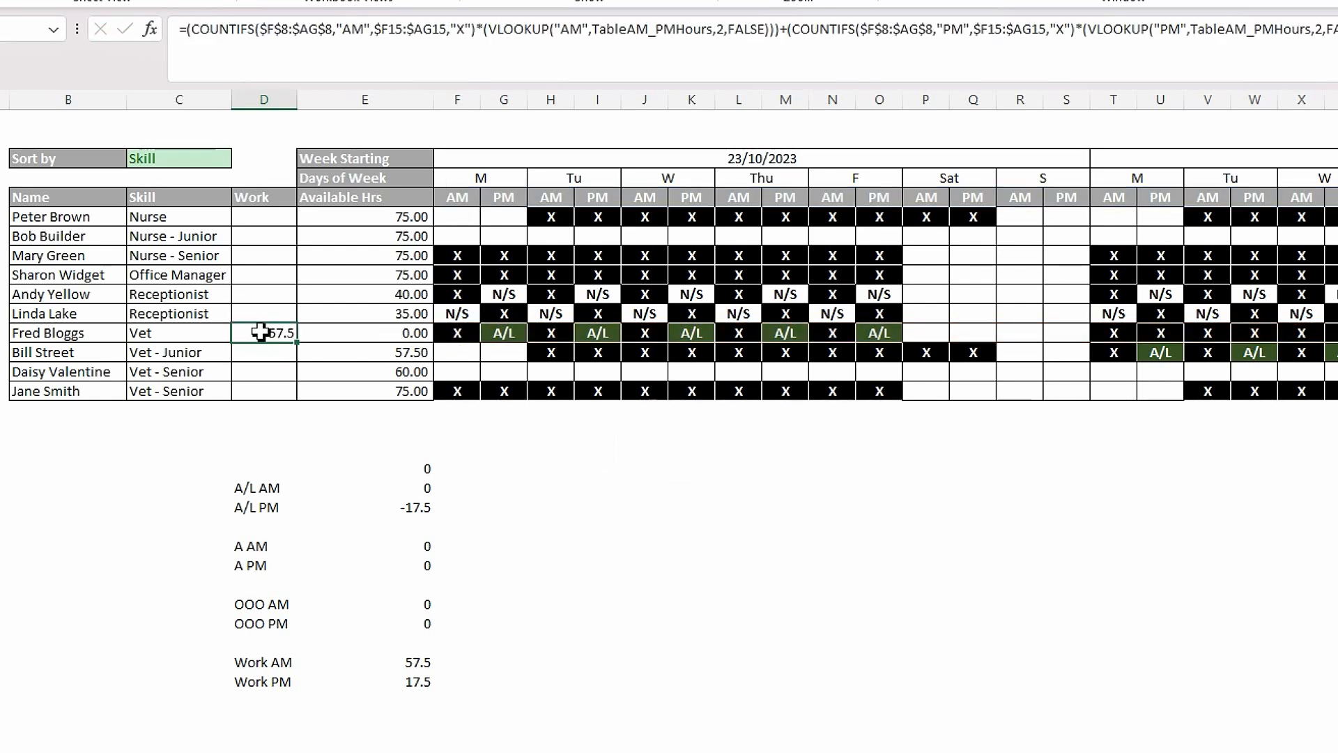
pyautogui.hotkey('ctrl', 'c')
pyautogui.click(262, 217)
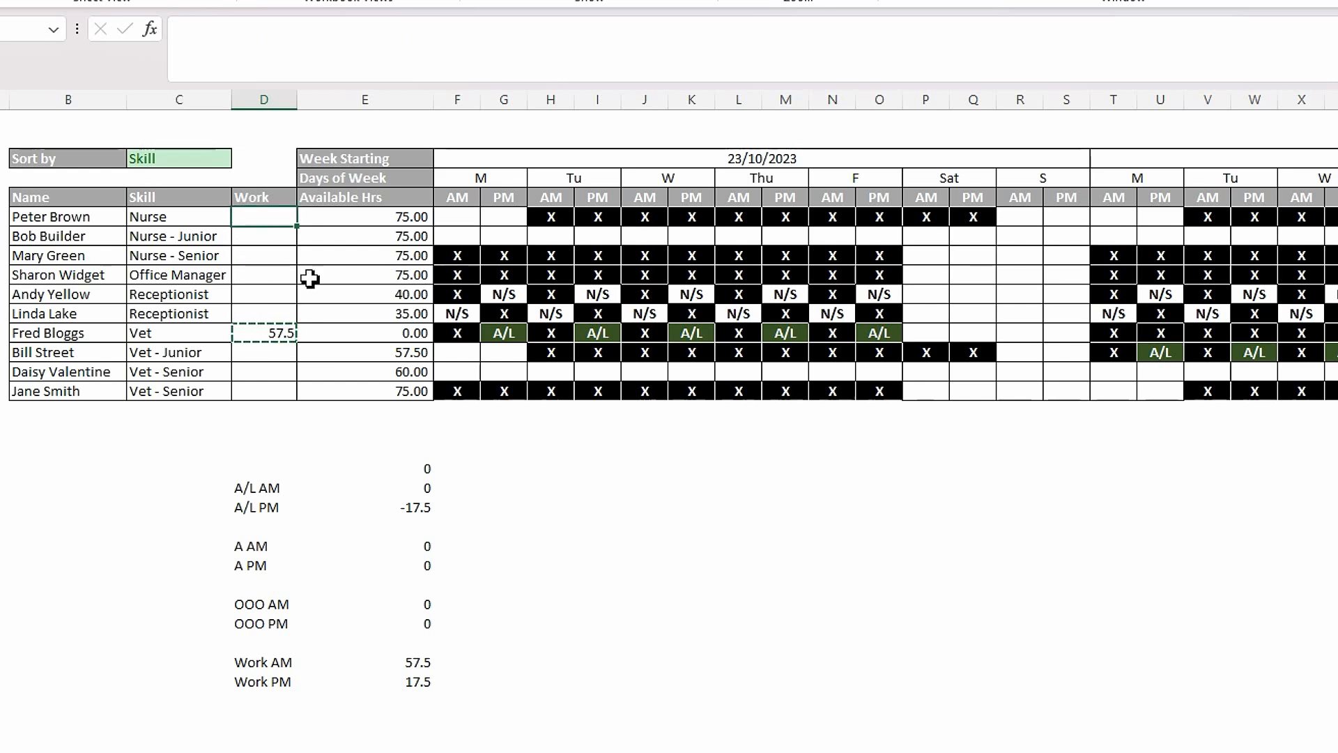
pyautogui.hotkey('ctrl', 'v')
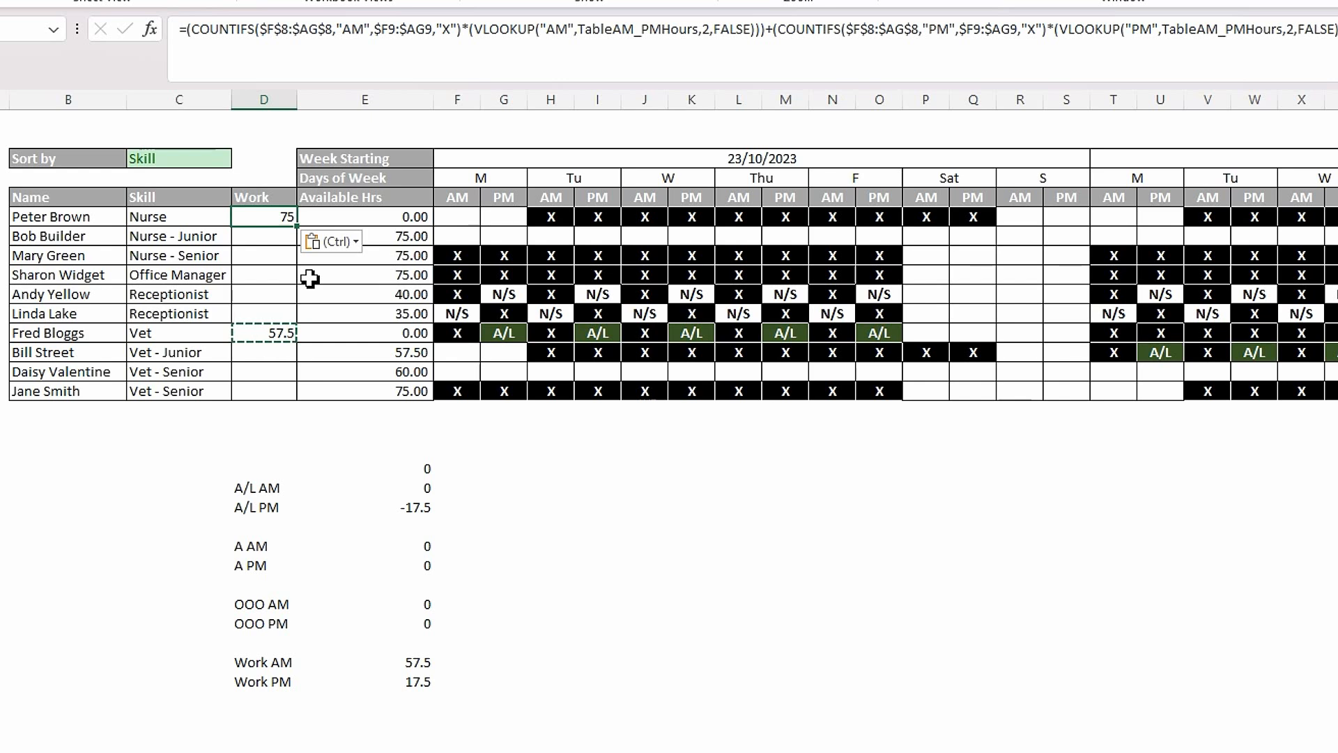
pyautogui.click(269, 255)
pyautogui.moveTo(279, 217); pyautogui.dragTo(292, 395)
pyautogui.click(289, 256)
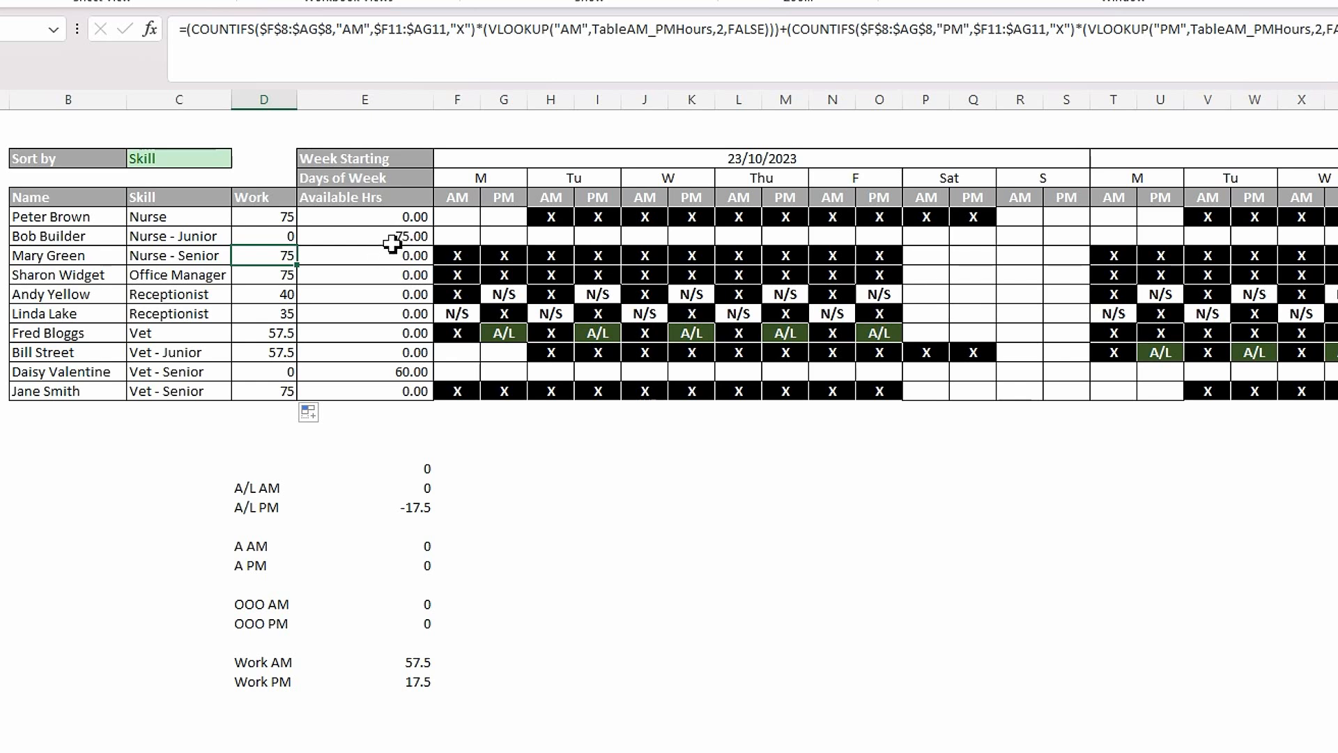
# Step: Delete the test labels and test formulas in D22:E33 below the rota
pyautogui.click(692, 508)
pyautogui.moveTo(254, 487); pyautogui.dragTo(397, 678)
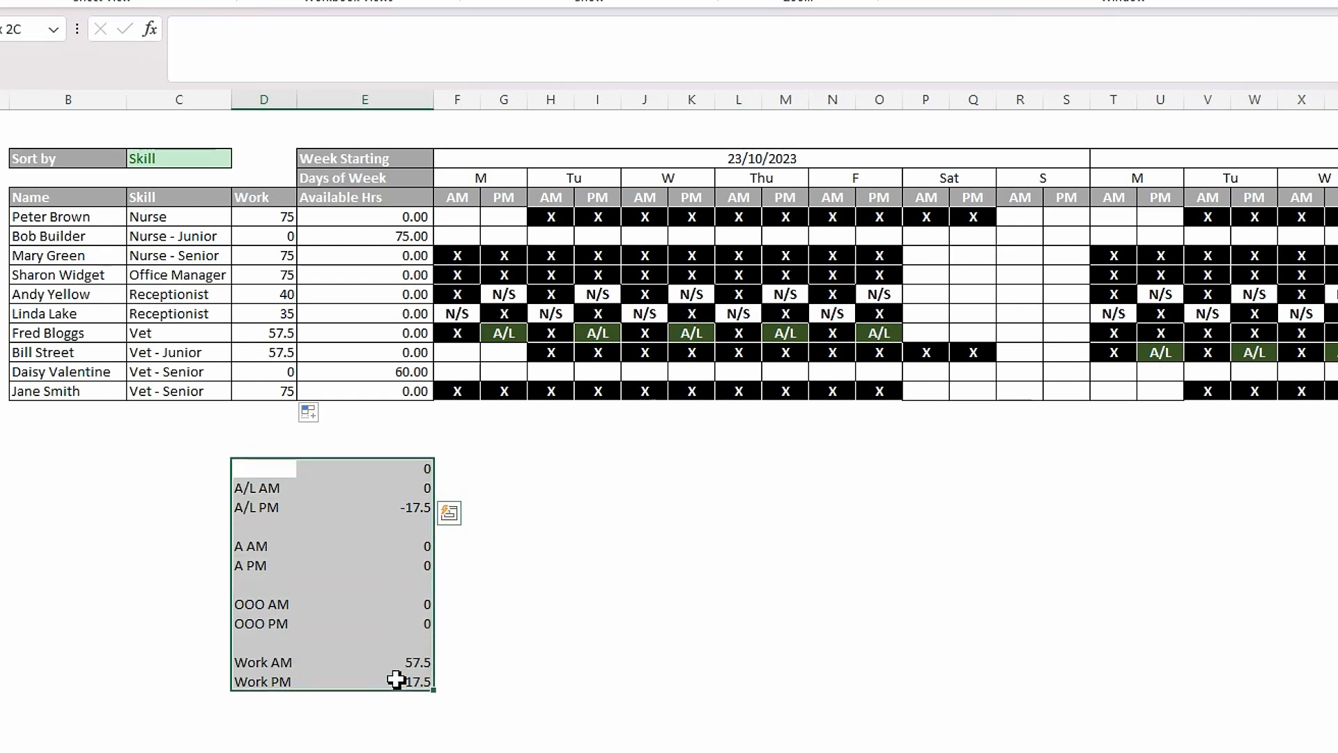
pyautogui.press('Delete')
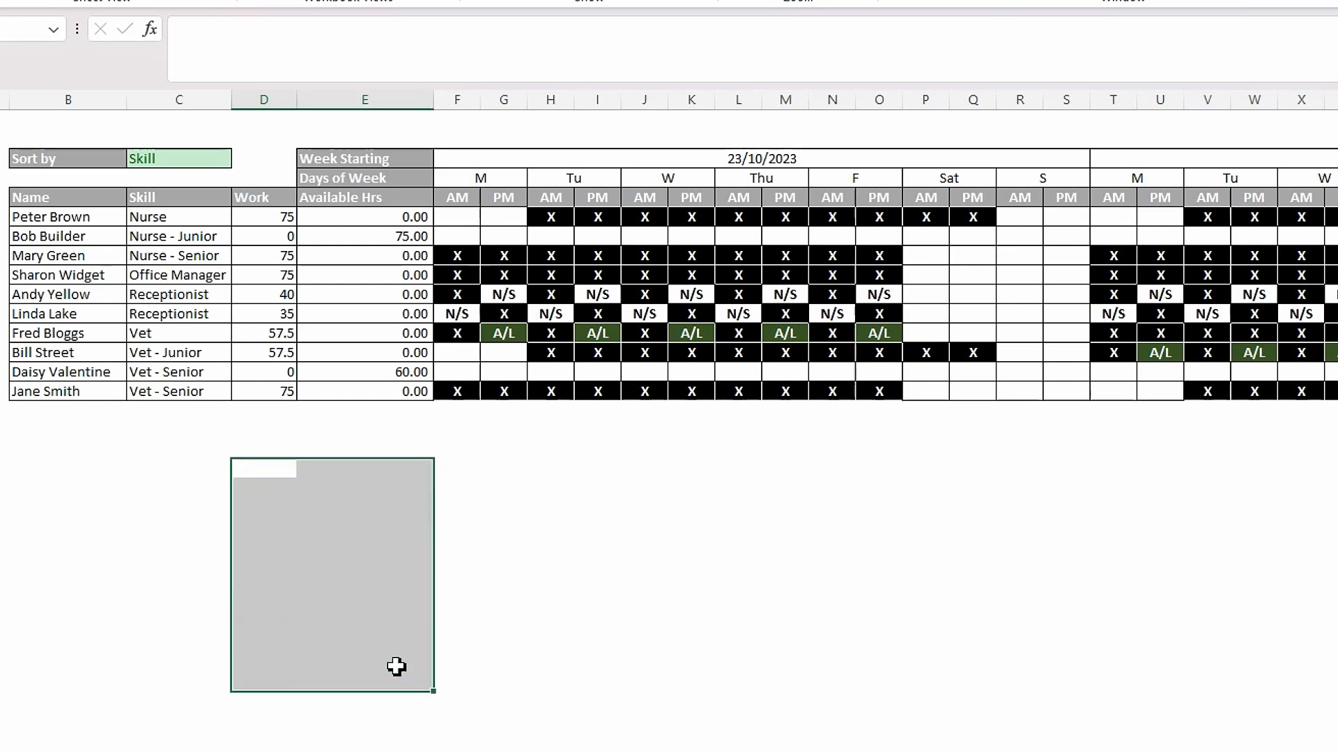
pyautogui.click(300, 547)
pyautogui.click(278, 452)
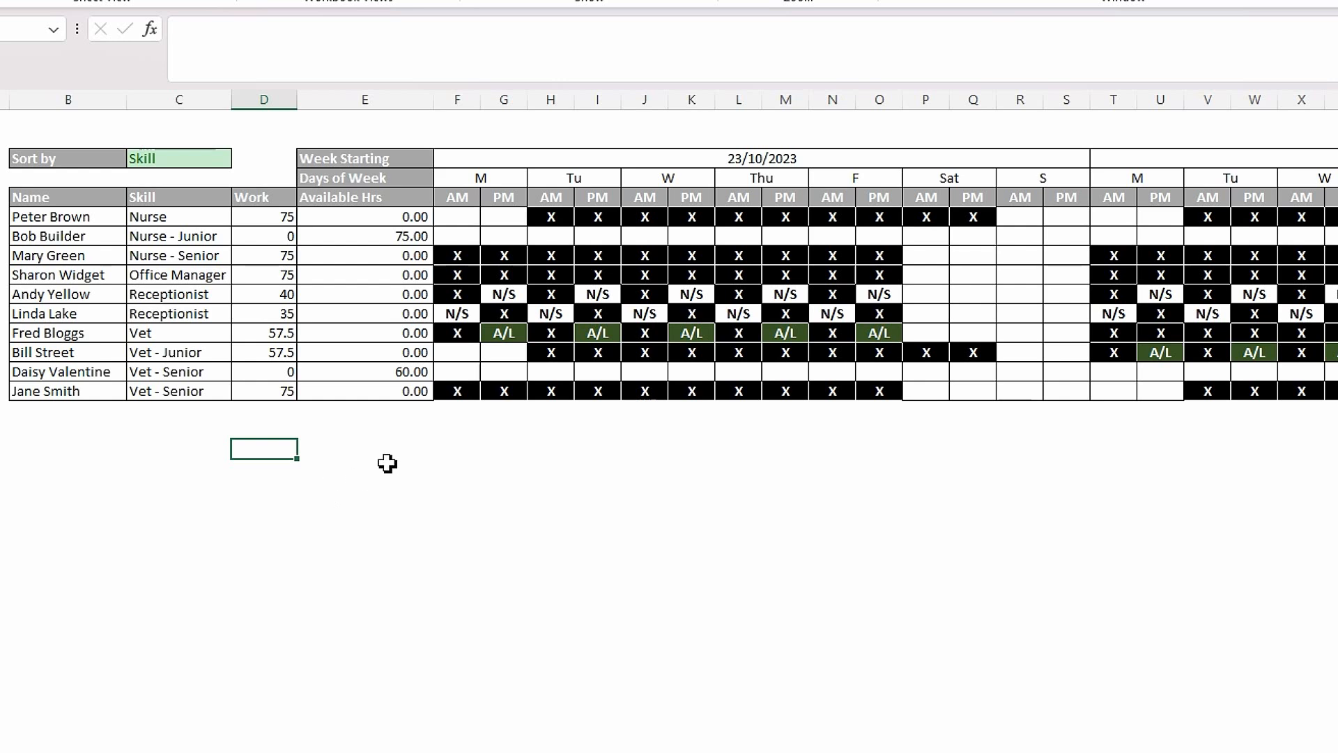
pyautogui.moveTo(273, 391); pyautogui.dragTo(353, 391)
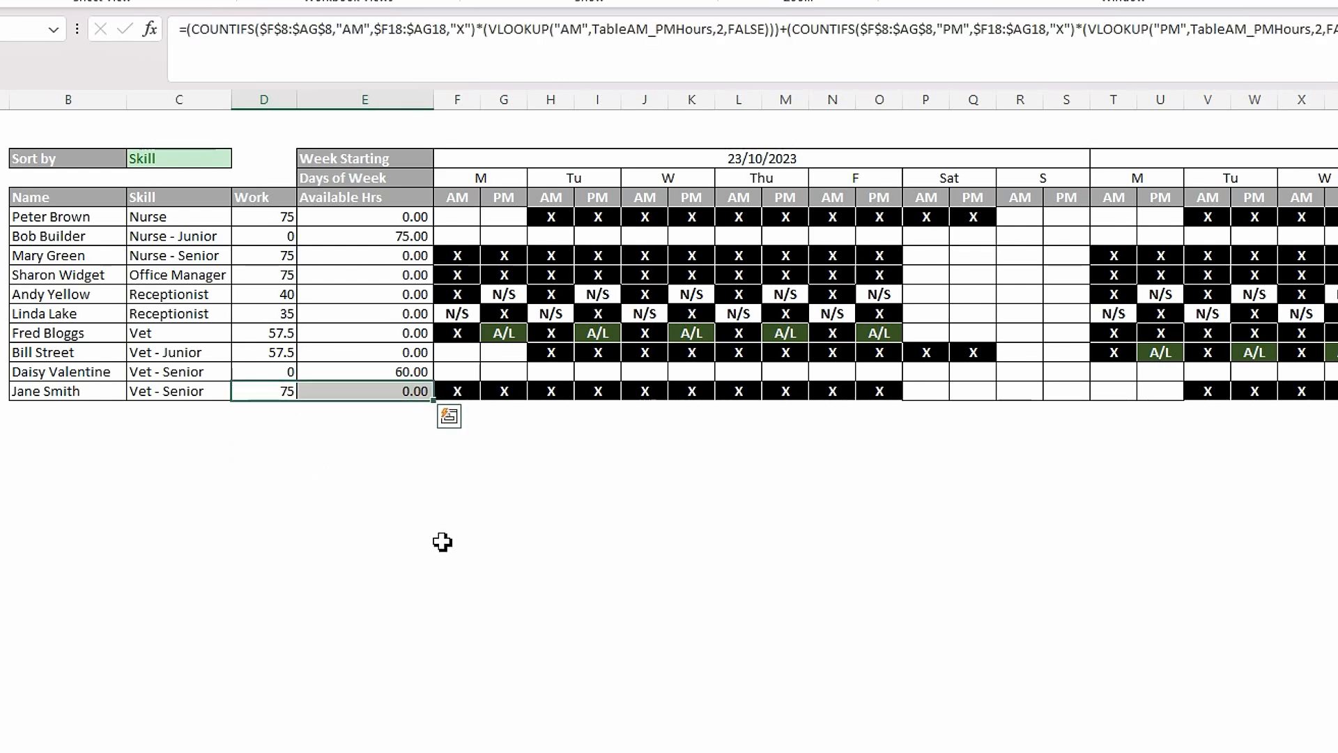
pyautogui.click(312, 317)
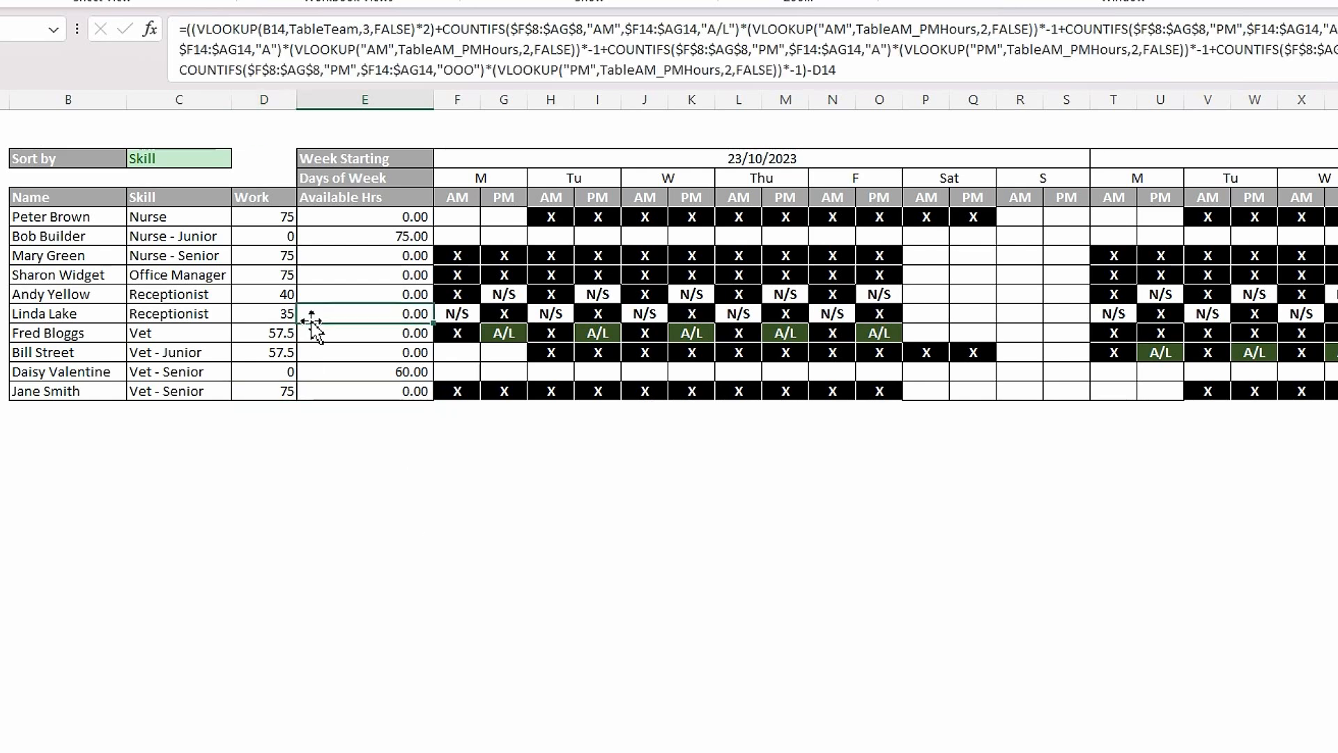
pyautogui.click(336, 218)
# Step: Wrap the Work formula in D9 in an IF that calculates the hours when B9<>"" and otherwise returns ""
pyautogui.click(286, 216)
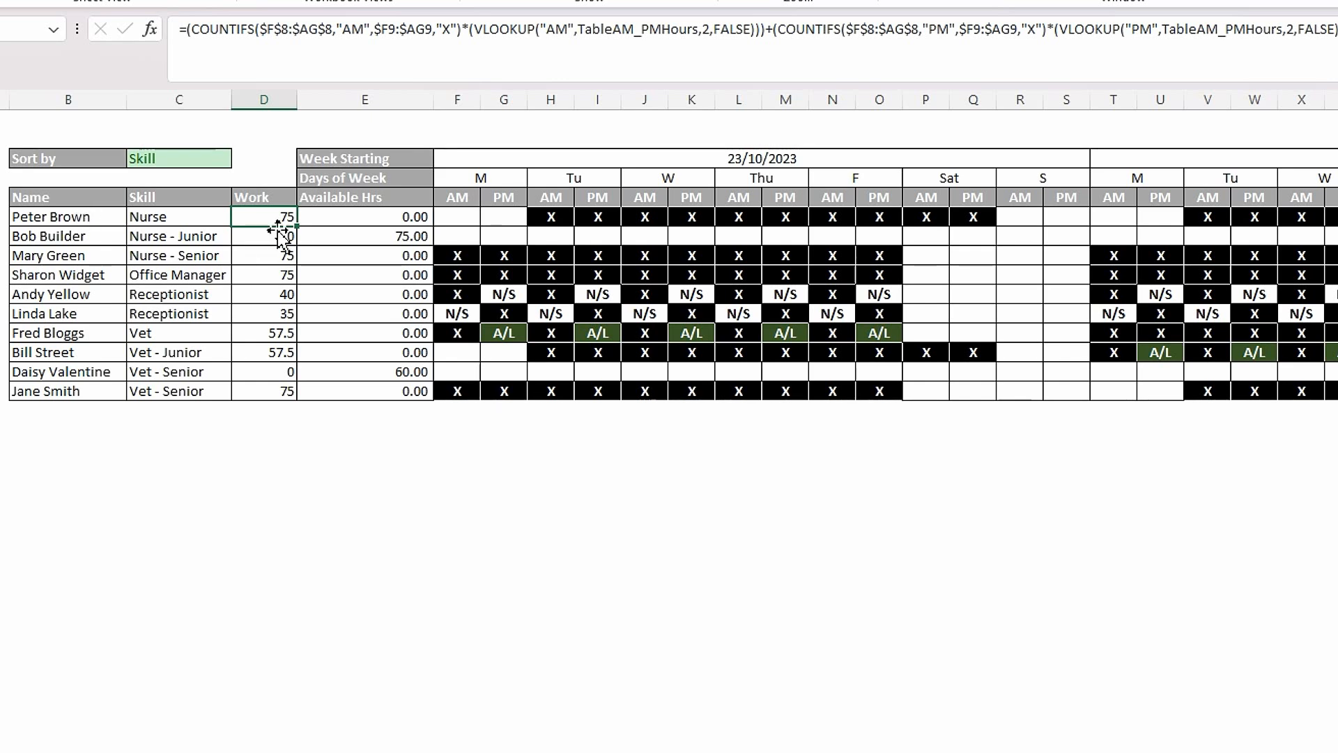
pyautogui.click(188, 70)
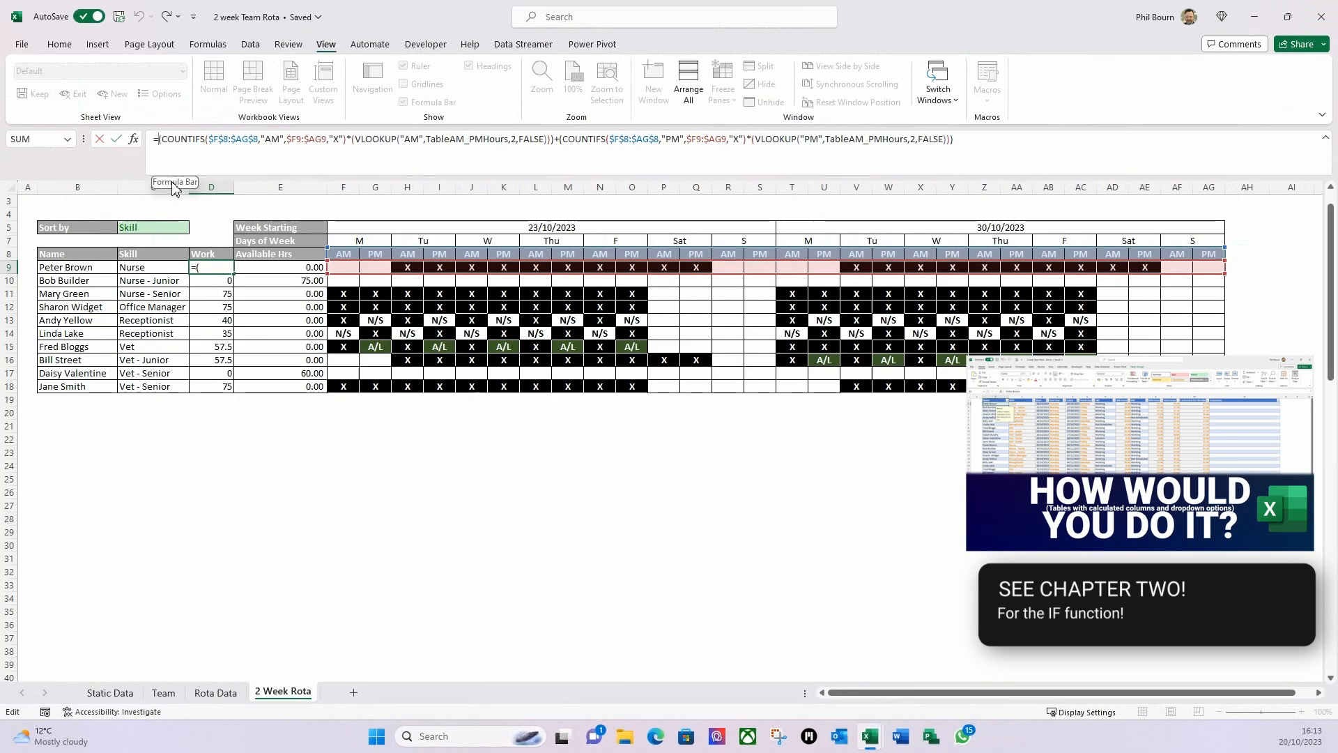
pyautogui.write('if')
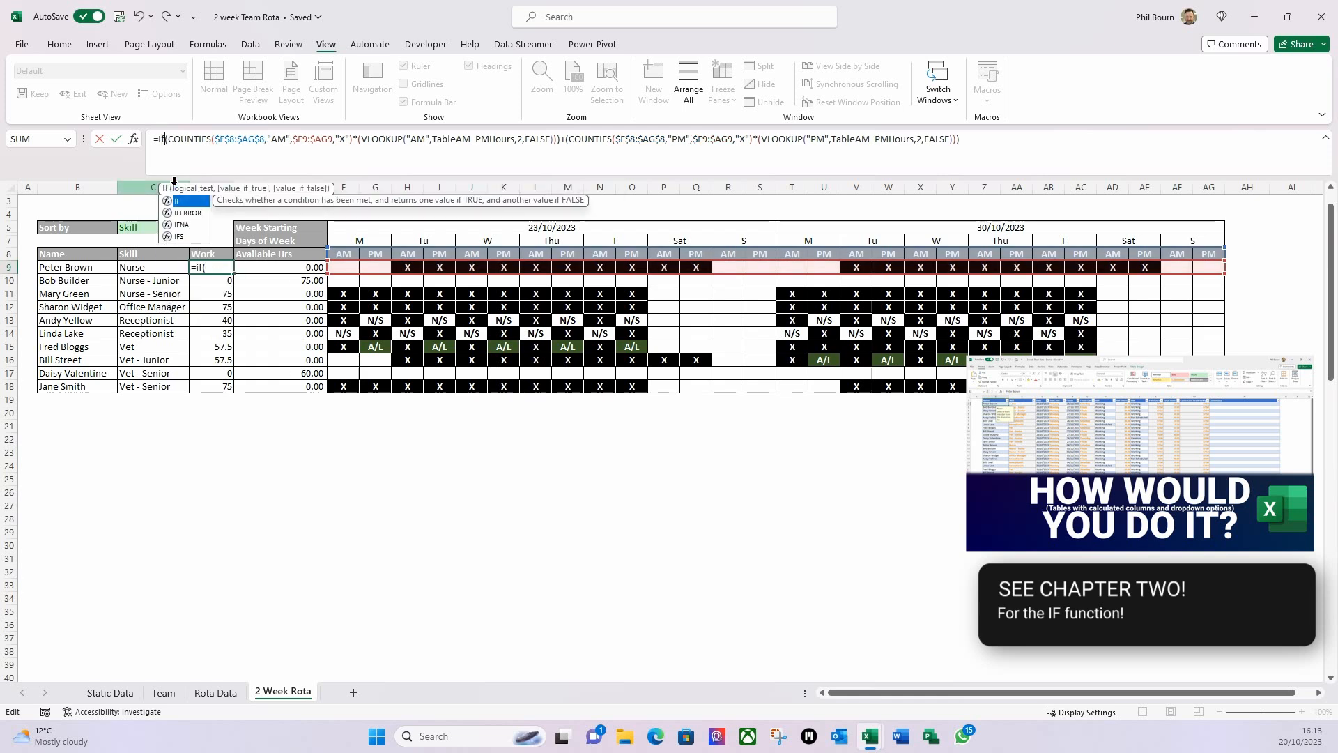
pyautogui.write('(')
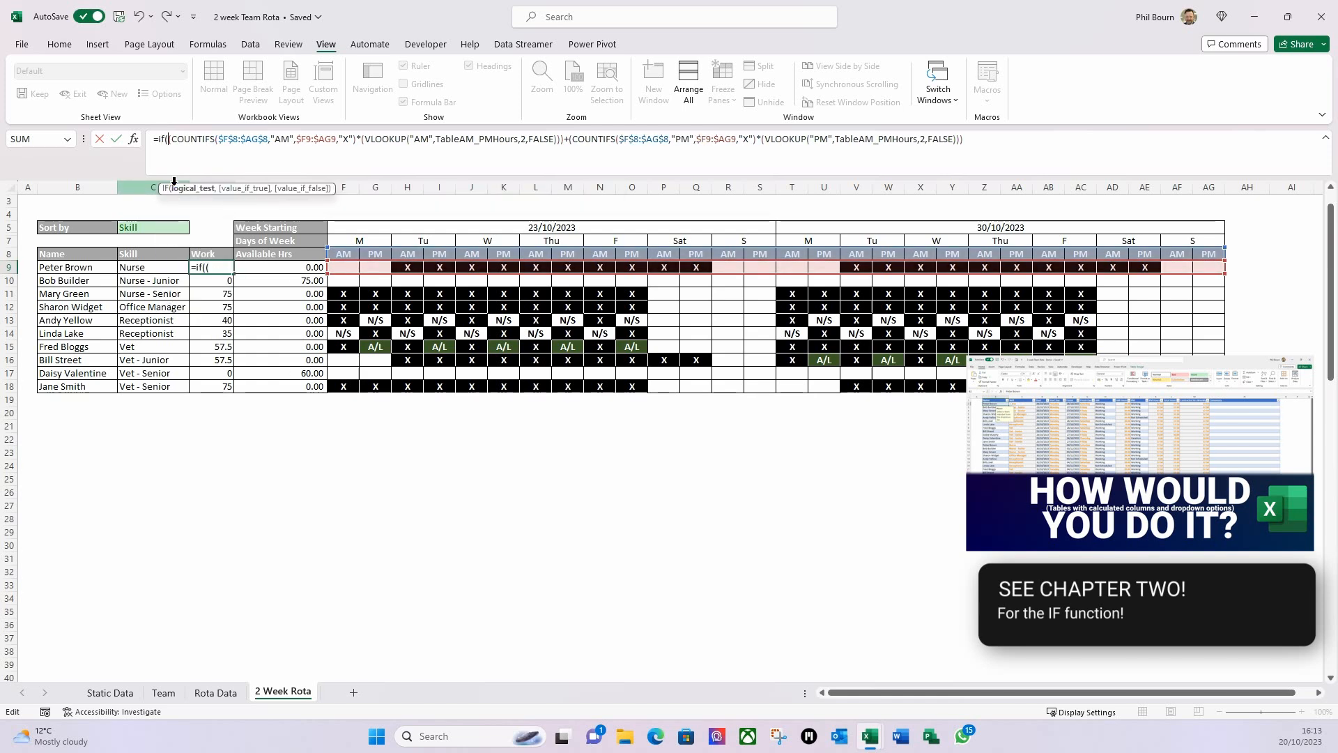
pyautogui.click(64, 266)
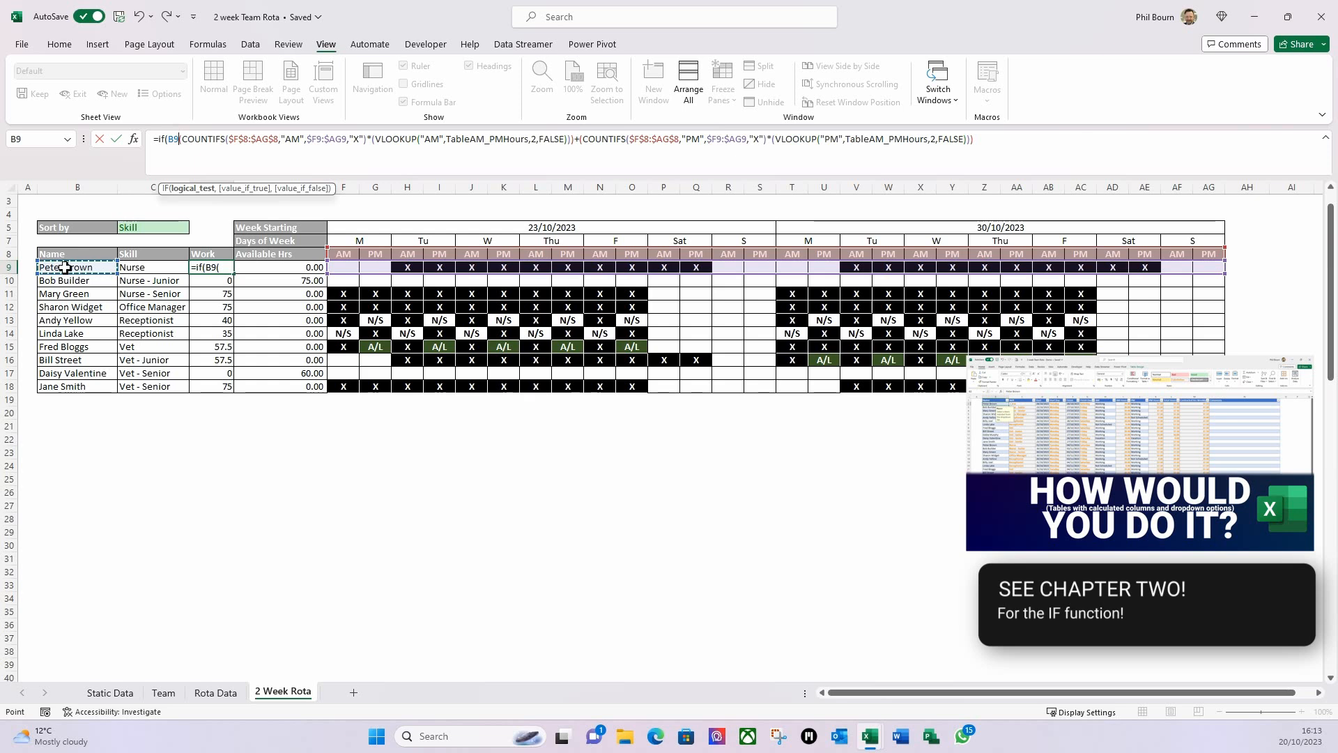
pyautogui.write('<>"",')
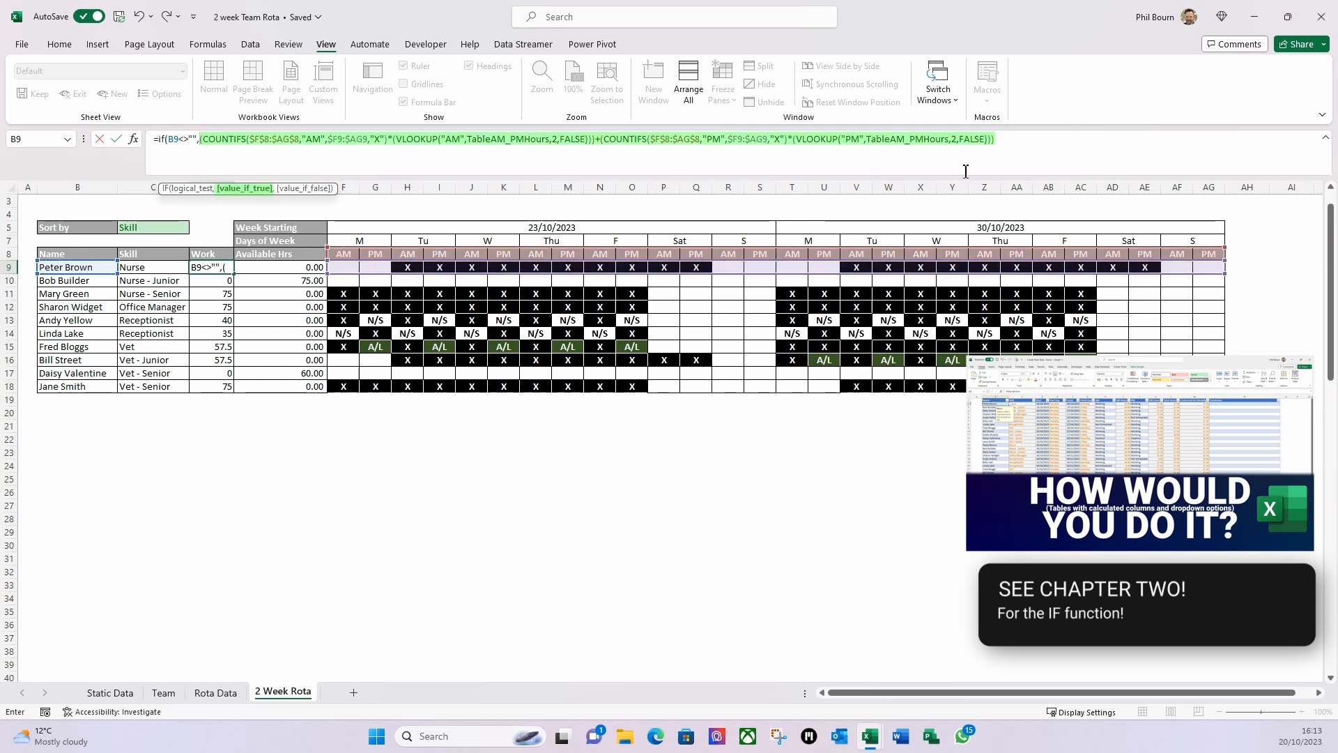
pyautogui.click(1004, 139)
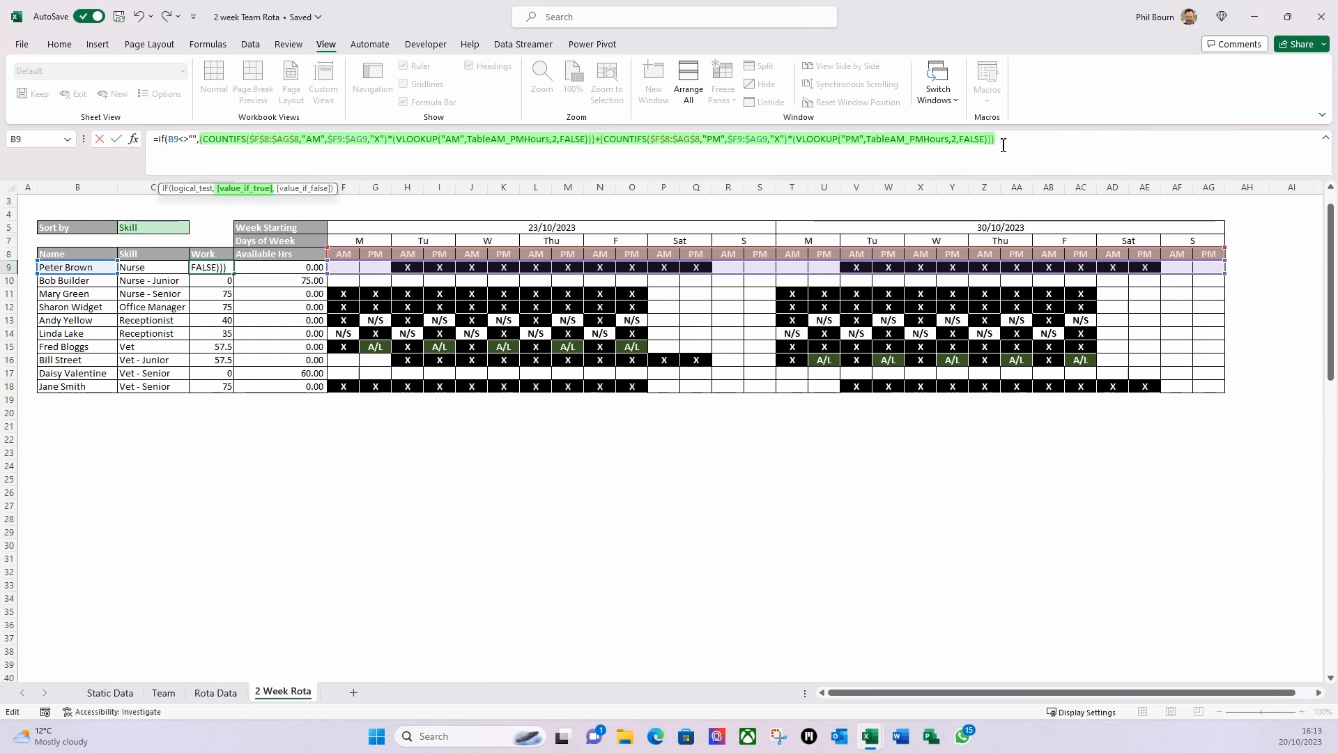
pyautogui.write(',"")')
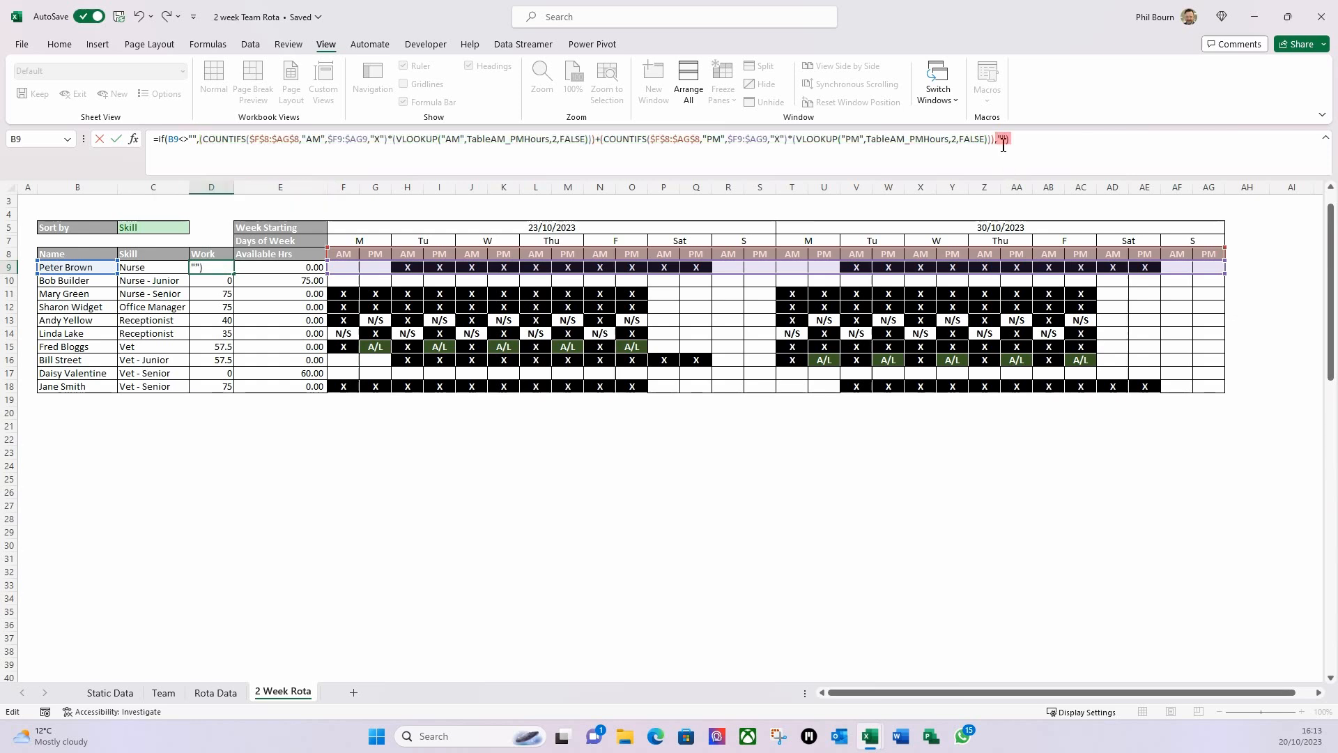
pyautogui.press('Return')
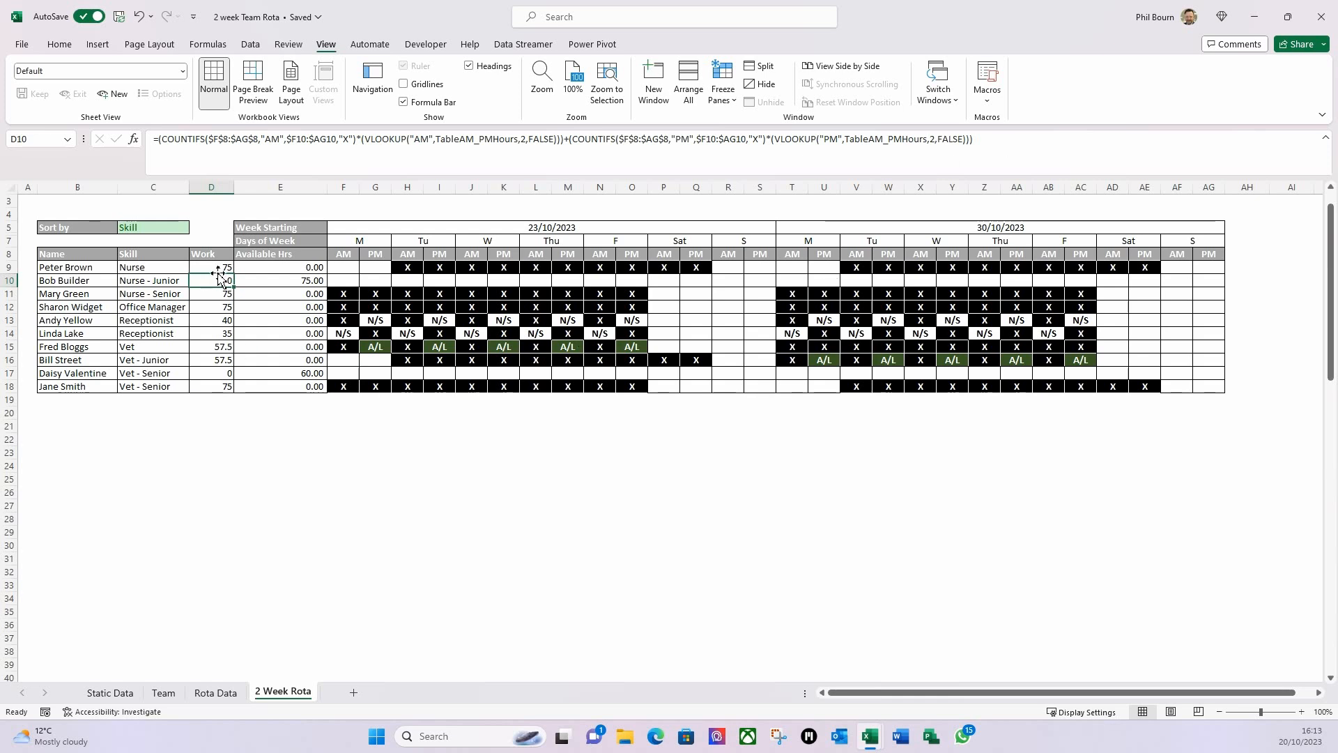
# Step: Wrap the Available Hrs formula in E9 in an IF that calculates the hours when B9<>"" and otherwise returns a blank
pyautogui.click(265, 268)
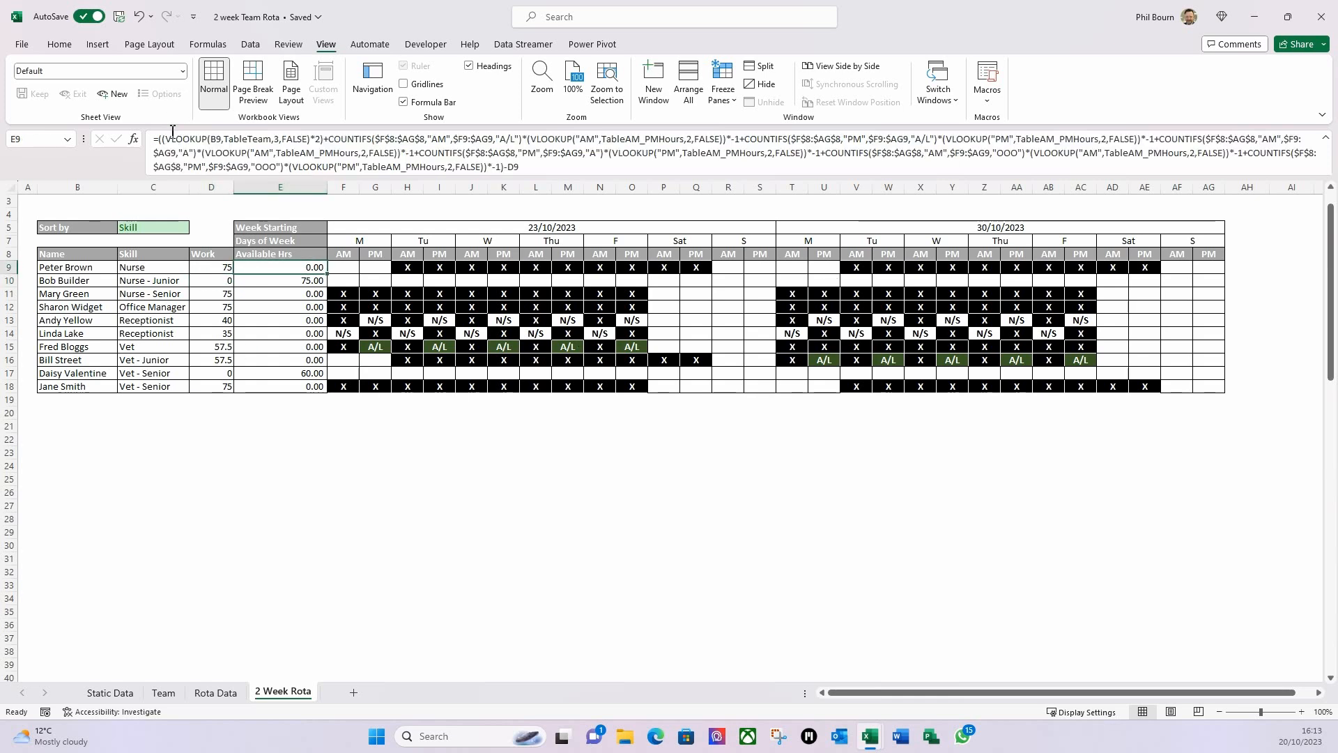
pyautogui.click(161, 141)
pyautogui.write('if(')
pyautogui.click(105, 267)
pyautogui.write('<>')
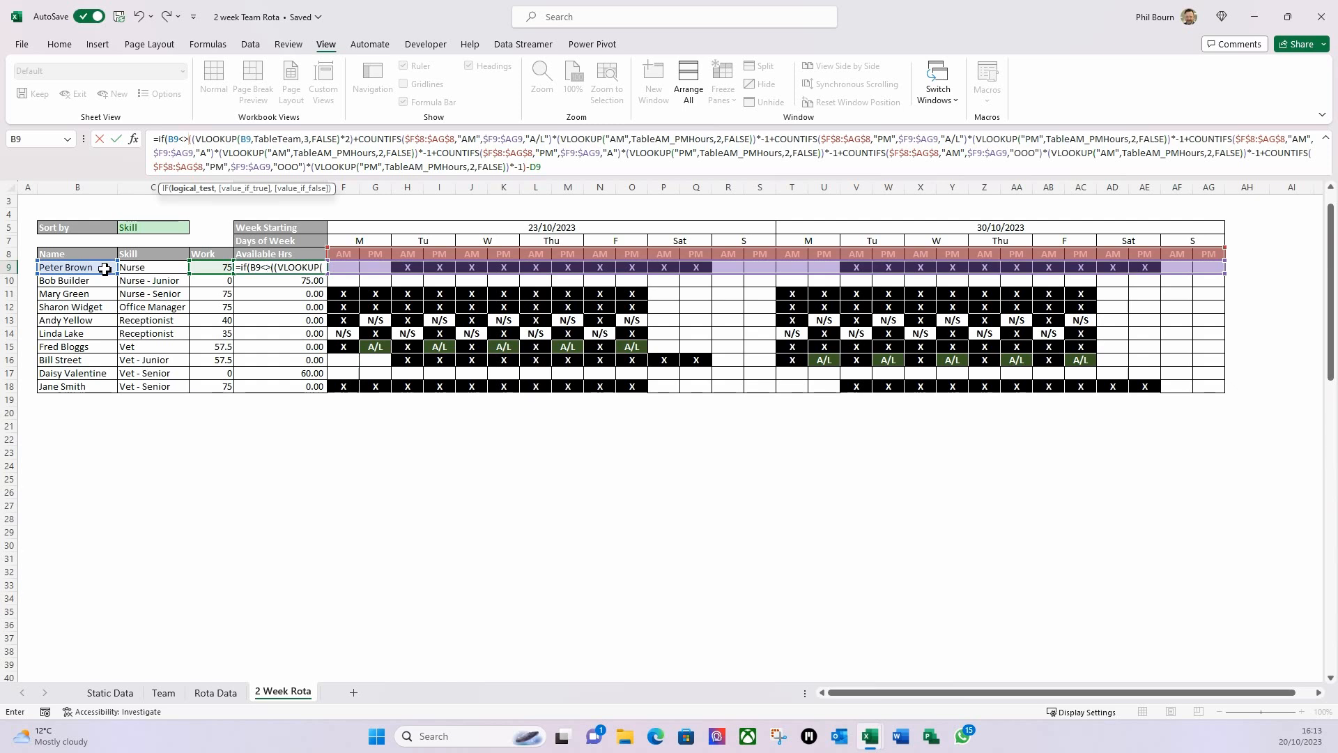
pyautogui.write('"",')
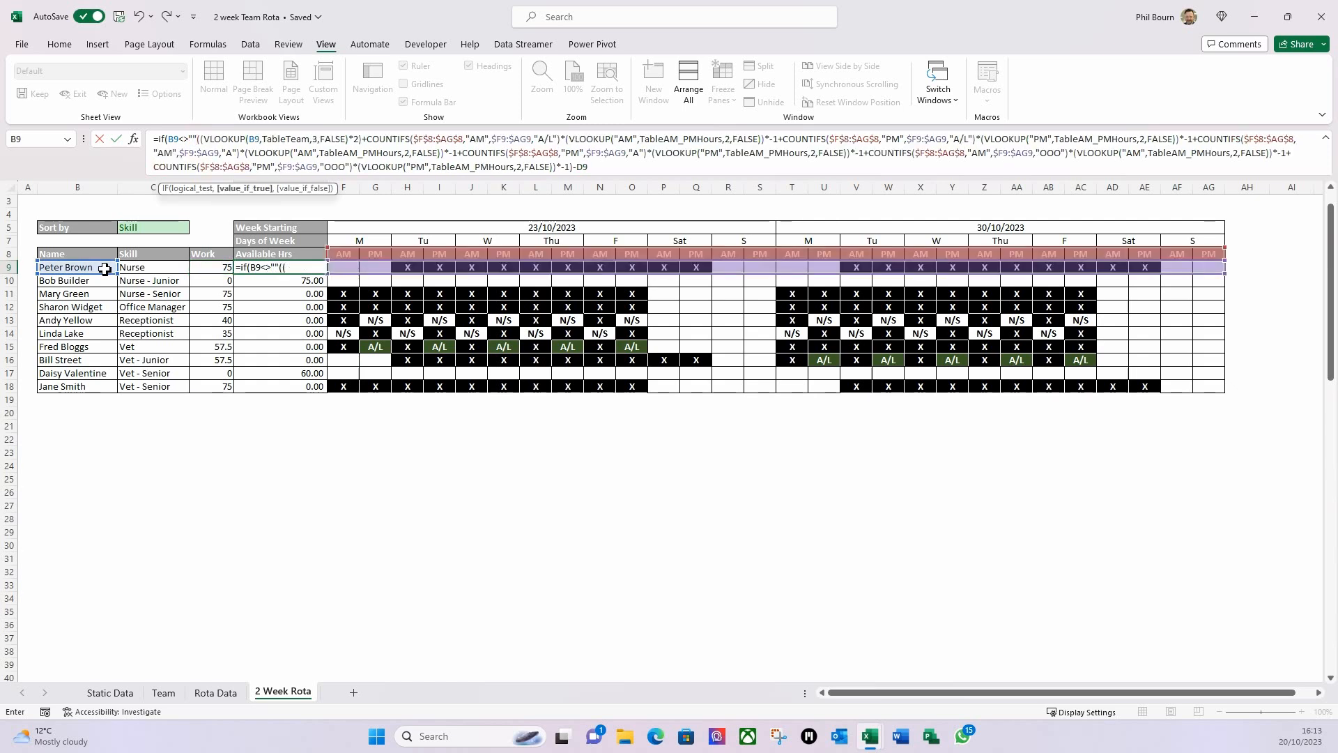
pyautogui.hotkey('ctrl', 'shift', 'End')
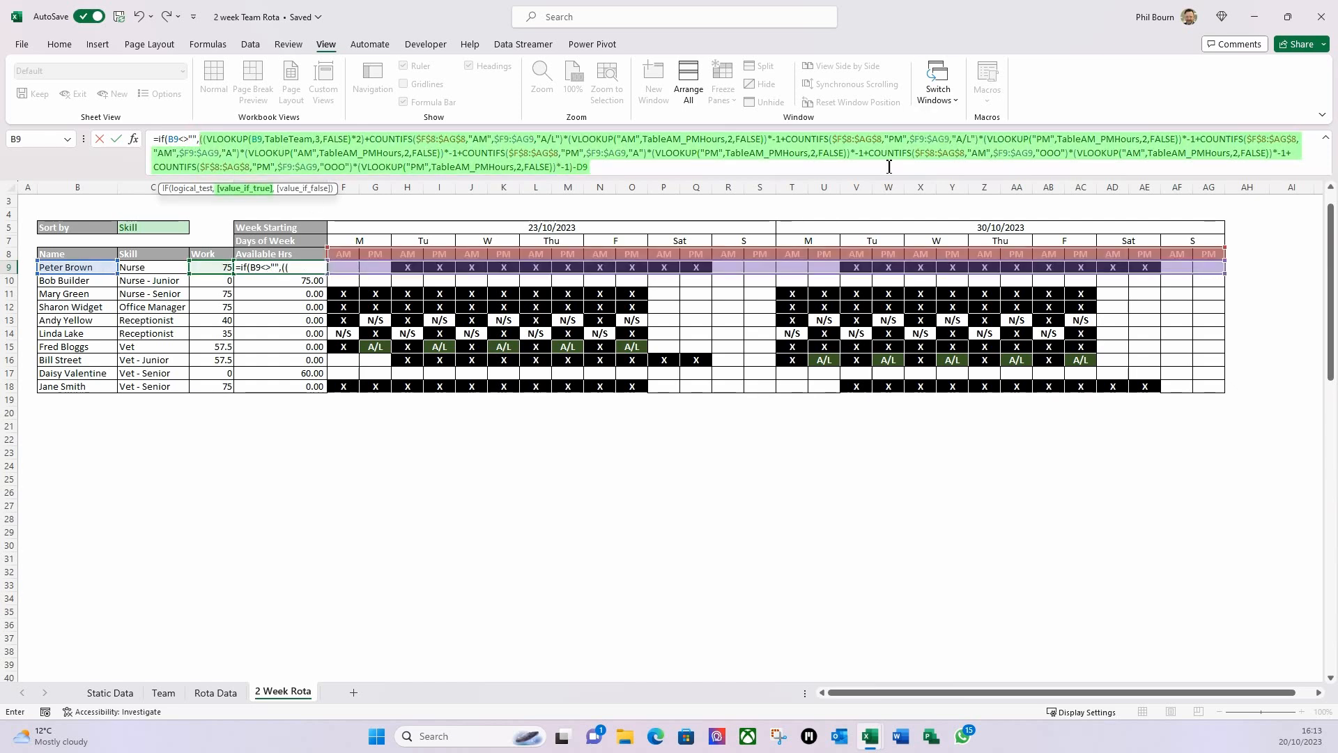
pyautogui.click(654, 172)
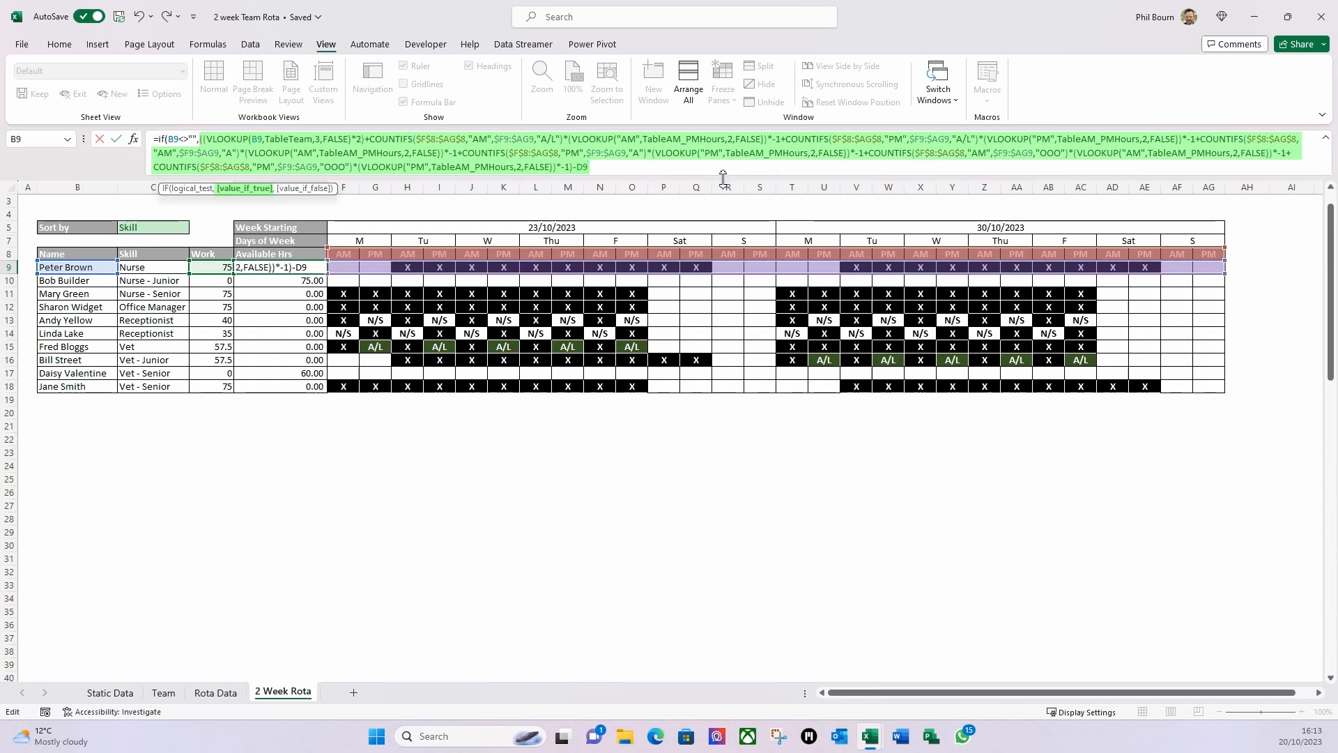
pyautogui.write(',"A")')
pyautogui.press('Return')
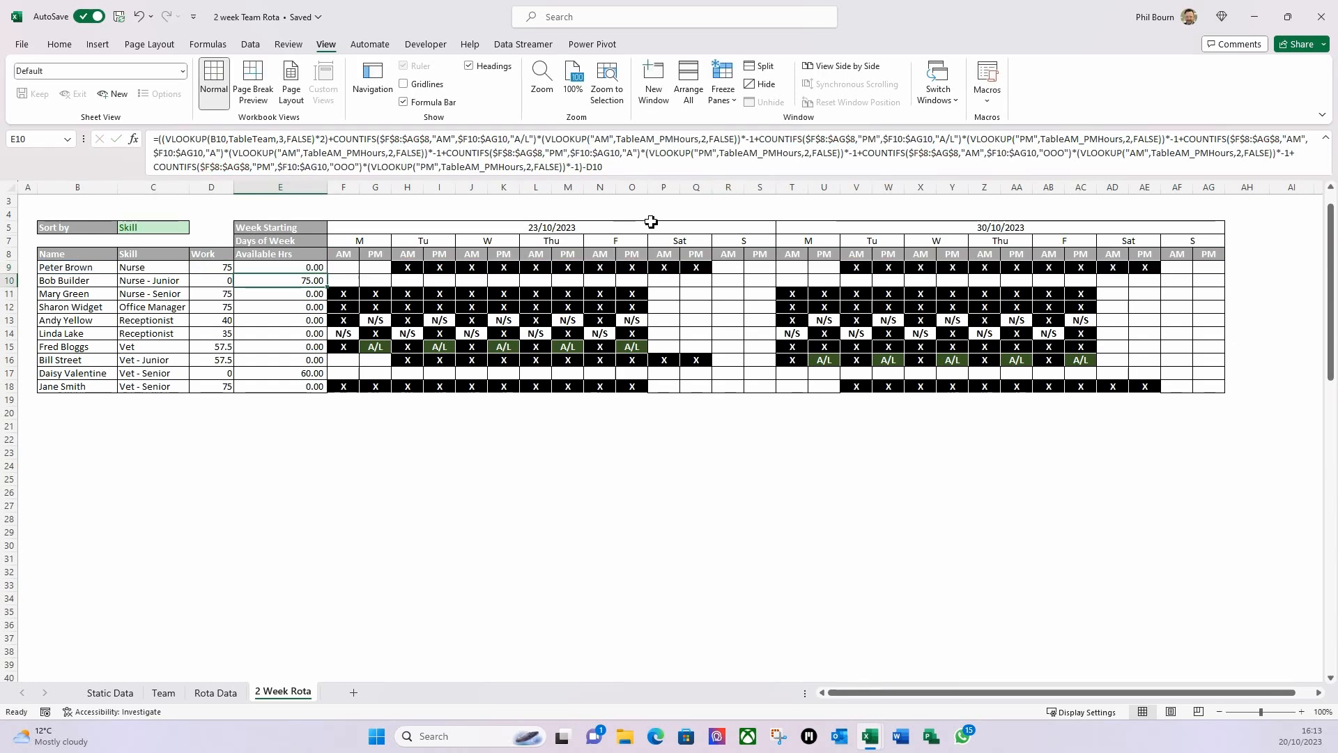
# Step: Fill the Work and Available Hrs formulas from D9:E9 down to row 100
pyautogui.click(217, 269)
pyautogui.hotkey('shift', 'Right')
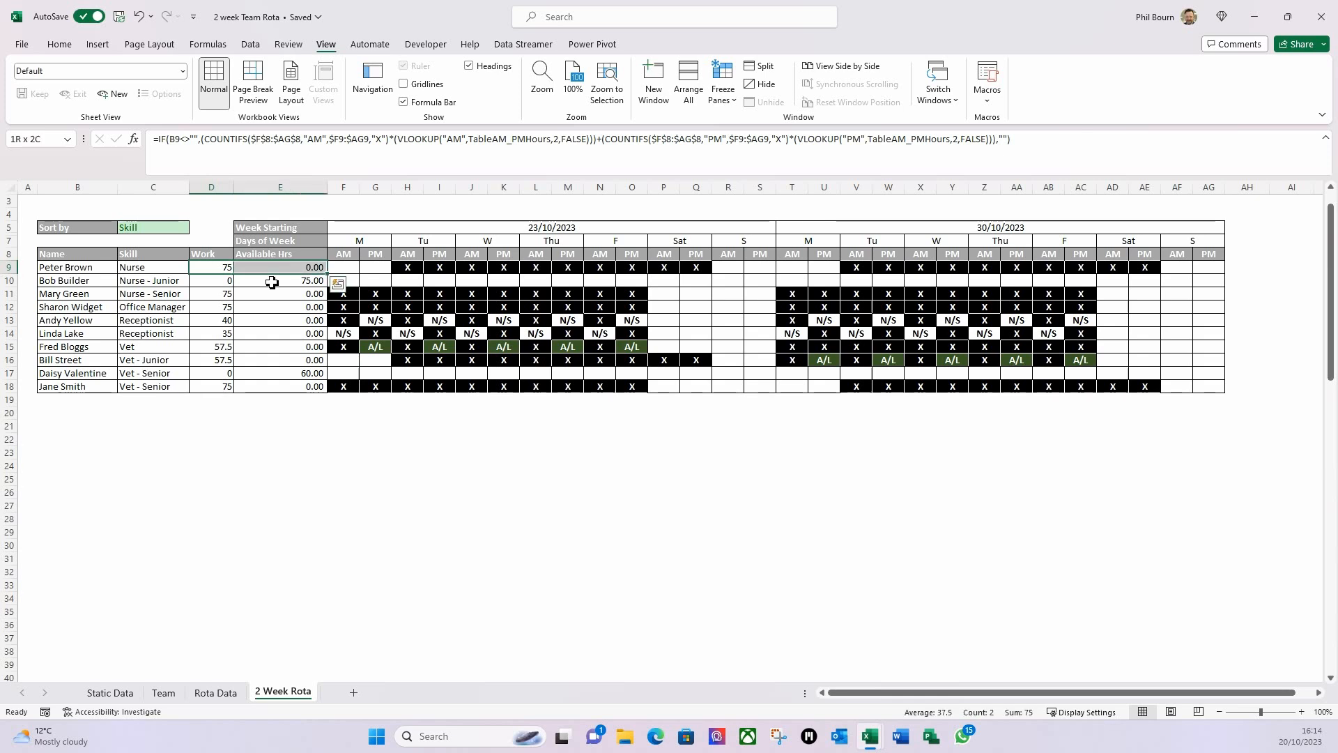
pyautogui.hotkey('shift', 'Down')
pyautogui.hotkey('shift', 'Down')
pyautogui.hotkey('shift', 'Down')
pyautogui.hotkey('shift', 'Down')
pyautogui.hotkey('shift', 'Down')
pyautogui.hotkey('shift', 'Down')
pyautogui.hotkey('shift', 'Down')
pyautogui.hotkey('shift', 'Down')
pyautogui.hotkey('shift', 'Down')
pyautogui.hotkey('shift', 'Down')
pyautogui.hotkey('shift', 'Down')
pyautogui.hotkey('shift', 'Down')
pyautogui.hotkey('shift', 'Down')
pyautogui.hotkey('shift', 'Down')
pyautogui.hotkey('shift', 'Down')
pyautogui.hotkey('shift', 'Down')
pyautogui.hotkey('shift', 'Down')
pyautogui.hotkey('shift', 'Down')
pyautogui.hotkey('shift', 'Down')
pyautogui.hotkey('shift', 'Down')
pyautogui.hotkey('shift', 'Down')
pyautogui.hotkey('shift', 'Down')
pyautogui.hotkey('shift', 'Down')
pyautogui.hotkey('shift', 'Down')
pyautogui.hotkey('shift', 'Down')
pyautogui.hotkey('shift', 'Down')
pyautogui.hotkey('shift', 'Down')
pyautogui.hotkey('shift', 'Down')
pyautogui.hotkey('shift', 'Down')
pyautogui.hotkey('shift', 'Down')
pyautogui.hotkey('shift', 'Down')
pyautogui.hotkey('shift', 'Down')
pyautogui.hotkey('shift', 'Down')
pyautogui.hotkey('shift', 'Down')
pyautogui.hotkey('shift', 'Down')
pyautogui.hotkey('shift', 'Down')
pyautogui.hotkey('shift', 'Down')
pyautogui.hotkey('shift', 'Down')
pyautogui.hotkey('shift', 'Down')
pyautogui.hotkey('shift', 'Down')
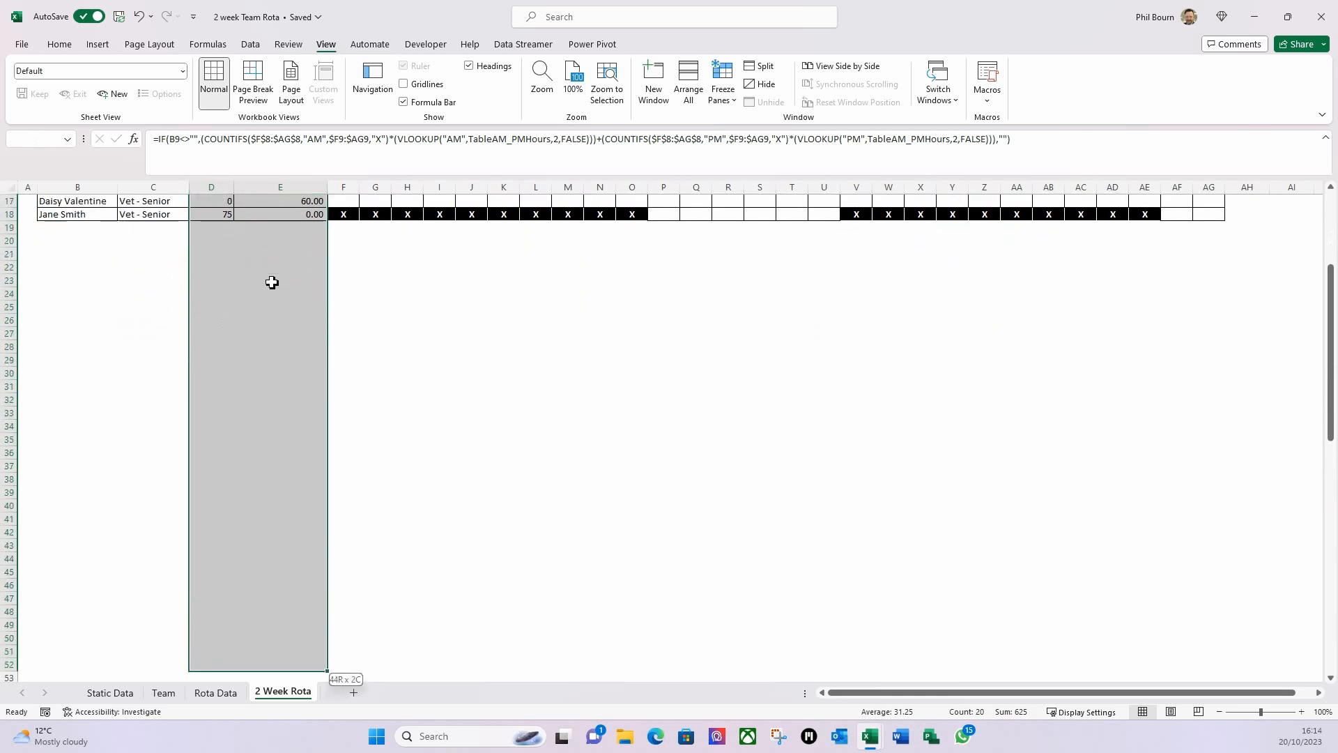
pyautogui.hotkey('shift', 'Down')
pyautogui.hotkey('shift', 'Down')
pyautogui.hotkey('shift', 'Down')
pyautogui.hotkey('shift', 'Down')
pyautogui.hotkey('shift', 'Down')
pyautogui.hotkey('shift', 'Down')
pyautogui.hotkey('shift', 'Down')
pyautogui.hotkey('shift', 'Down')
pyautogui.hotkey('shift', 'Down')
pyautogui.hotkey('shift', 'Down')
pyautogui.hotkey('shift', 'Down')
pyautogui.hotkey('shift', 'Down')
pyautogui.hotkey('shift', 'Down')
pyautogui.hotkey('shift', 'Down')
pyautogui.hotkey('shift', 'Down')
pyautogui.hotkey('shift', 'Down')
pyautogui.hotkey('shift', 'Down')
pyautogui.hotkey('shift', 'Down')
pyautogui.hotkey('shift', 'Down')
pyautogui.hotkey('shift', 'Down')
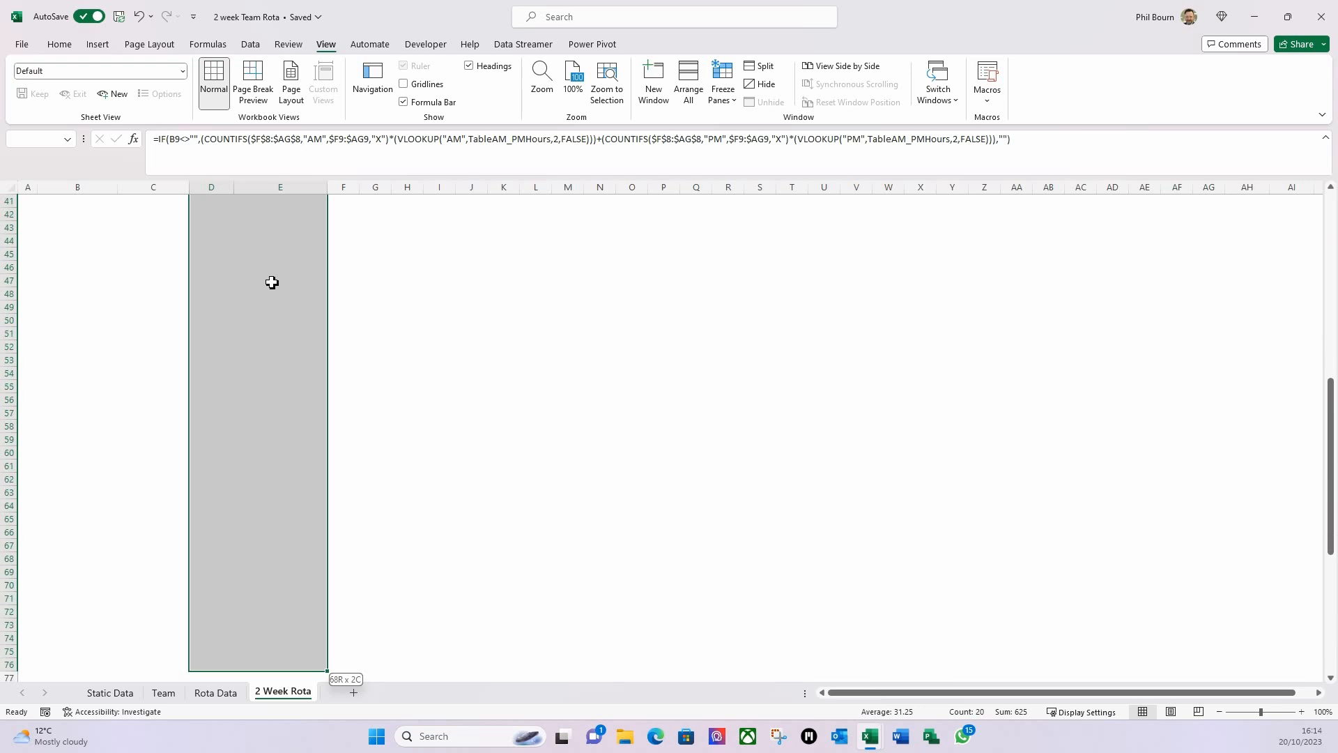
pyautogui.hotkey('shift', 'Up')
pyautogui.hotkey('shift', 'Up')
pyautogui.hotkey('shift', 'Up')
pyautogui.hotkey('shift', 'Up')
pyautogui.hotkey('shift', 'Up')
pyautogui.hotkey('shift', 'Up')
pyautogui.hotkey('shift', 'Up')
pyautogui.hotkey('shift', 'Up')
pyautogui.hotkey('shift', 'Up')
pyautogui.hotkey('shift', 'Up')
pyautogui.hotkey('shift', 'Up')
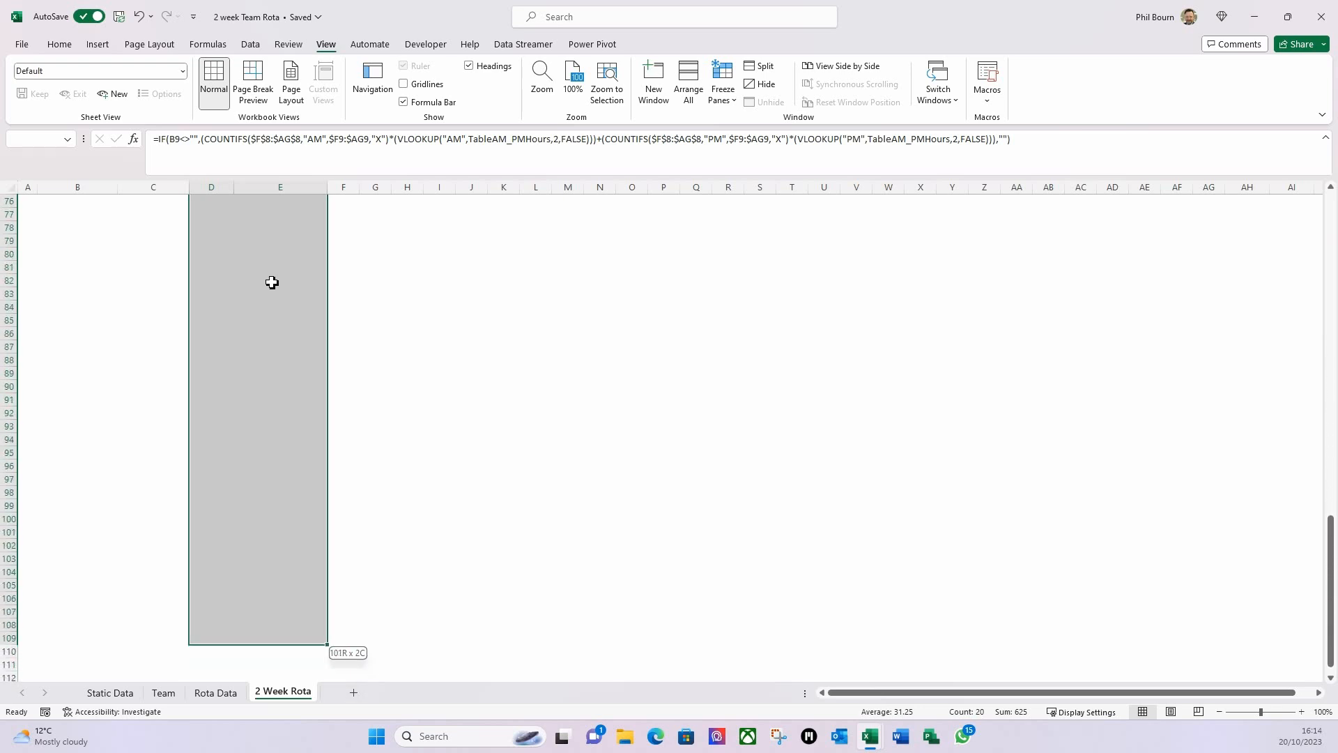
pyautogui.hotkey('ctrl', 'd')
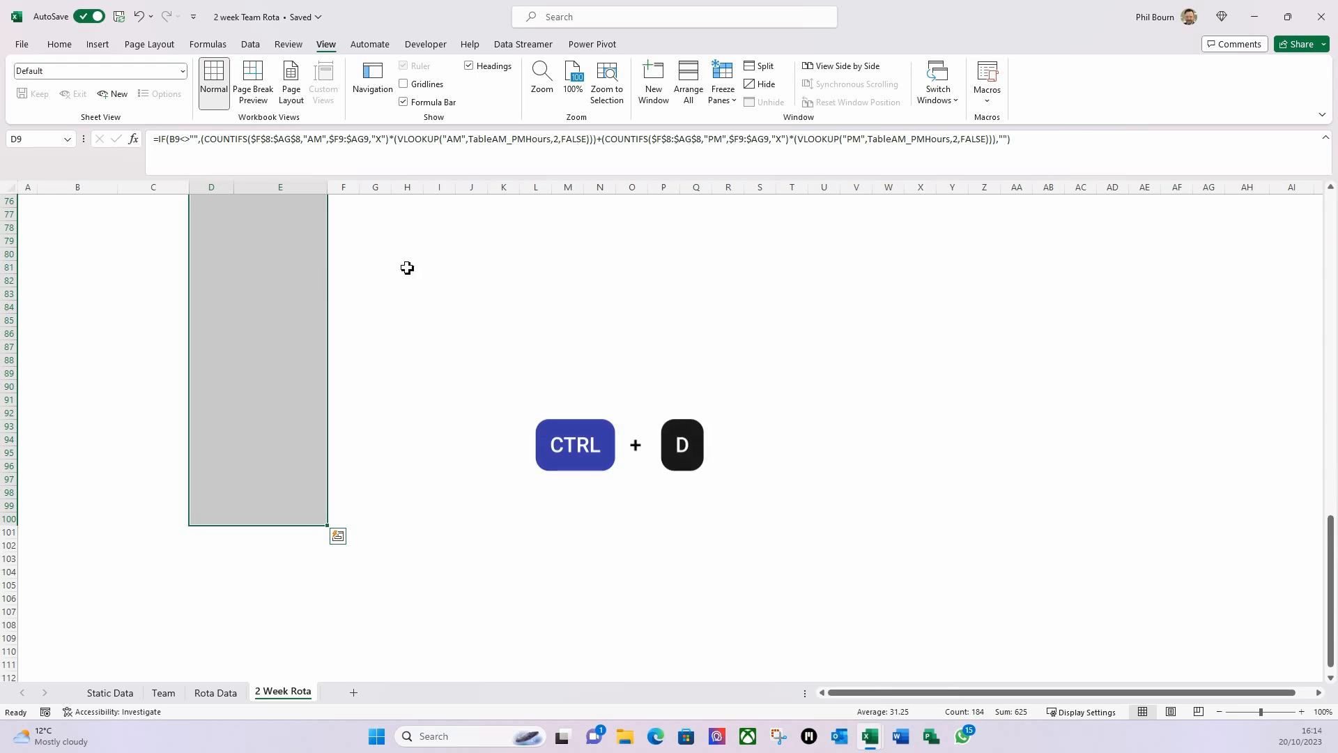
pyautogui.click(436, 293)
pyautogui.scroll(15, 390, 290)
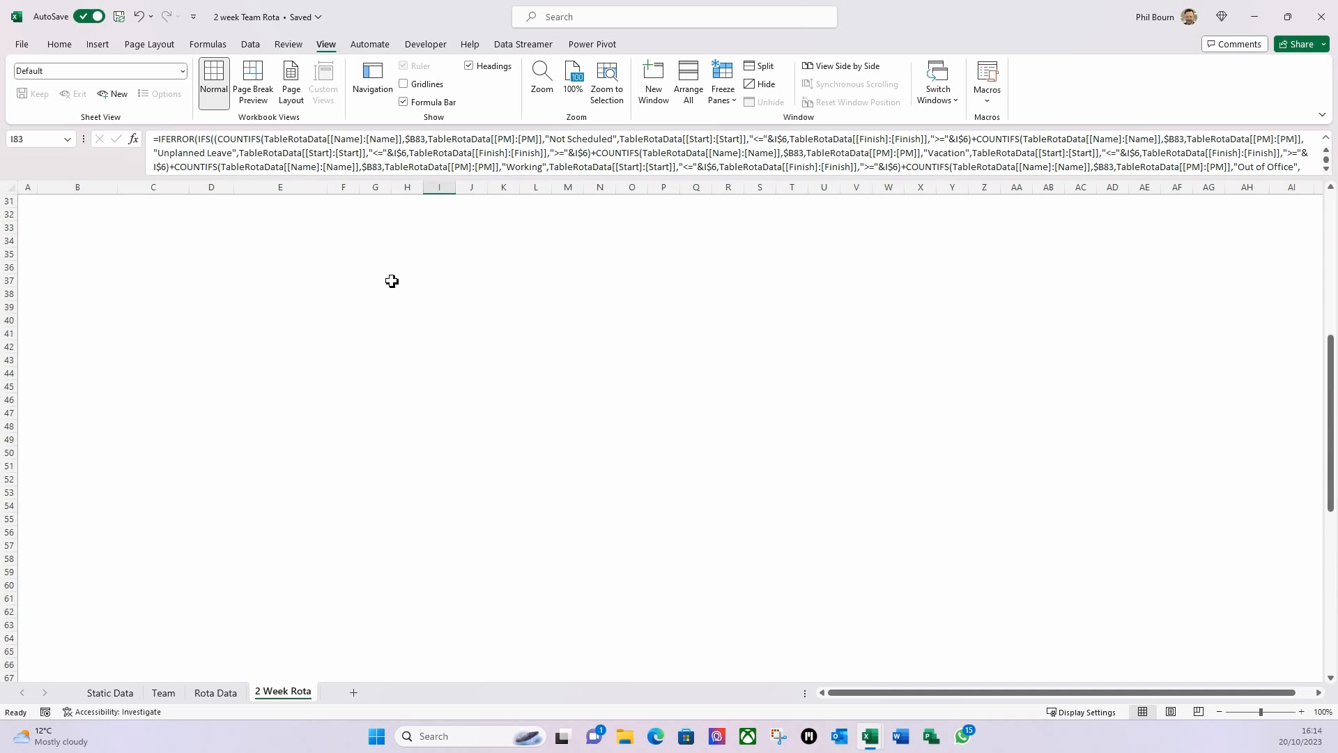
pyautogui.scroll(10, 392, 281)
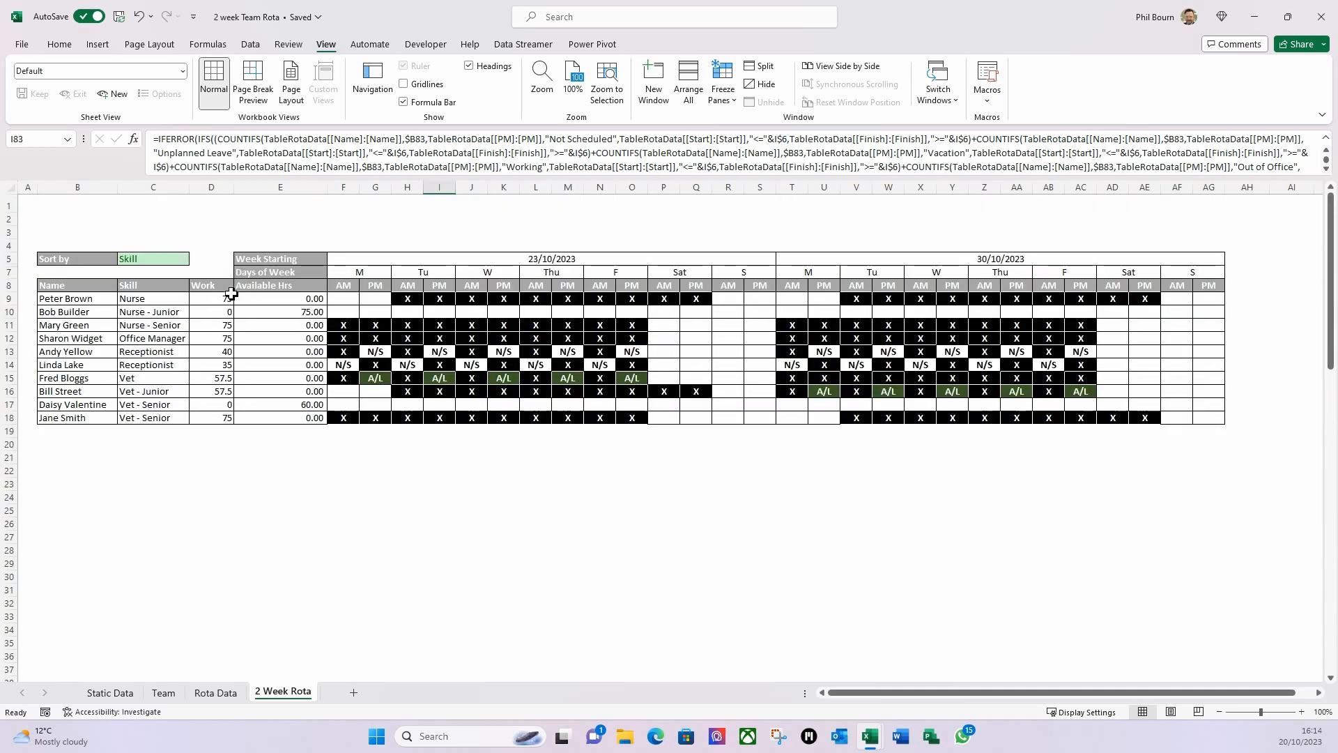
# Step: Enable background error checking in the formula options and inspect the flagged cell G9
pyautogui.click(22, 44)
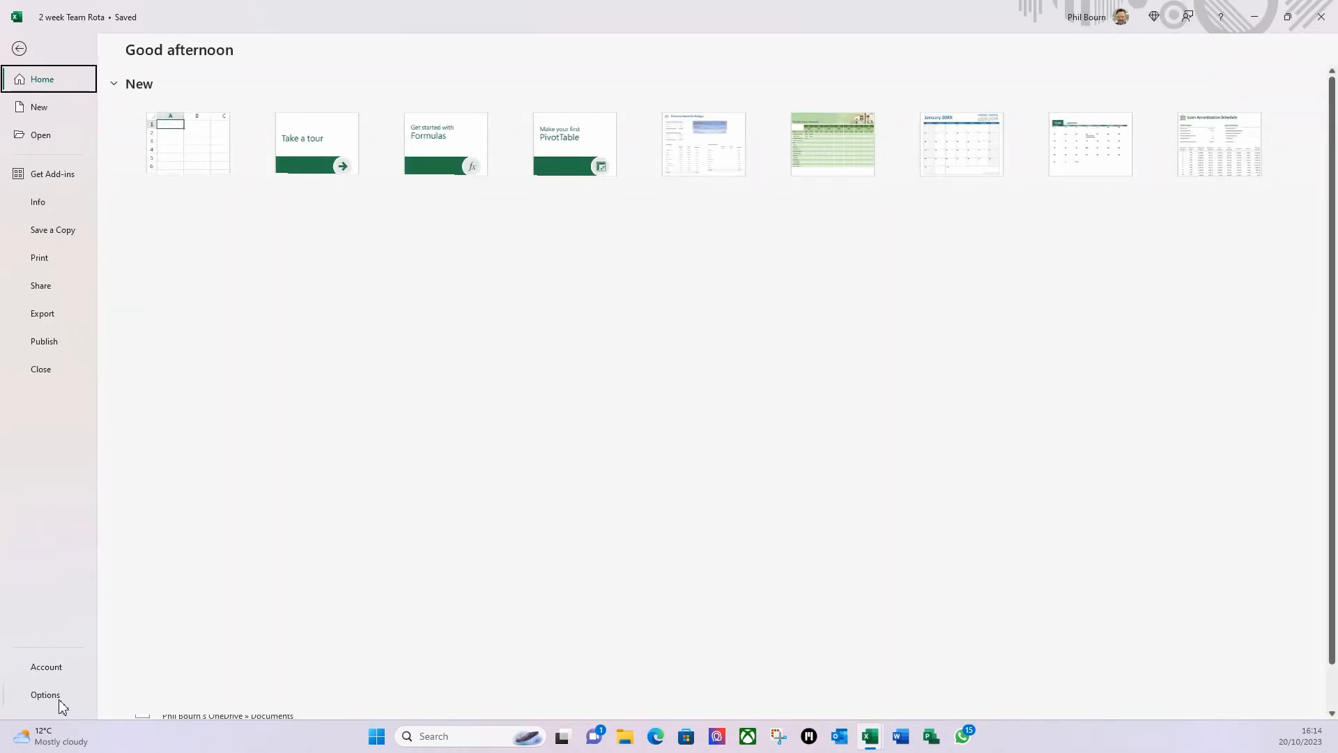
pyautogui.press('Escape')
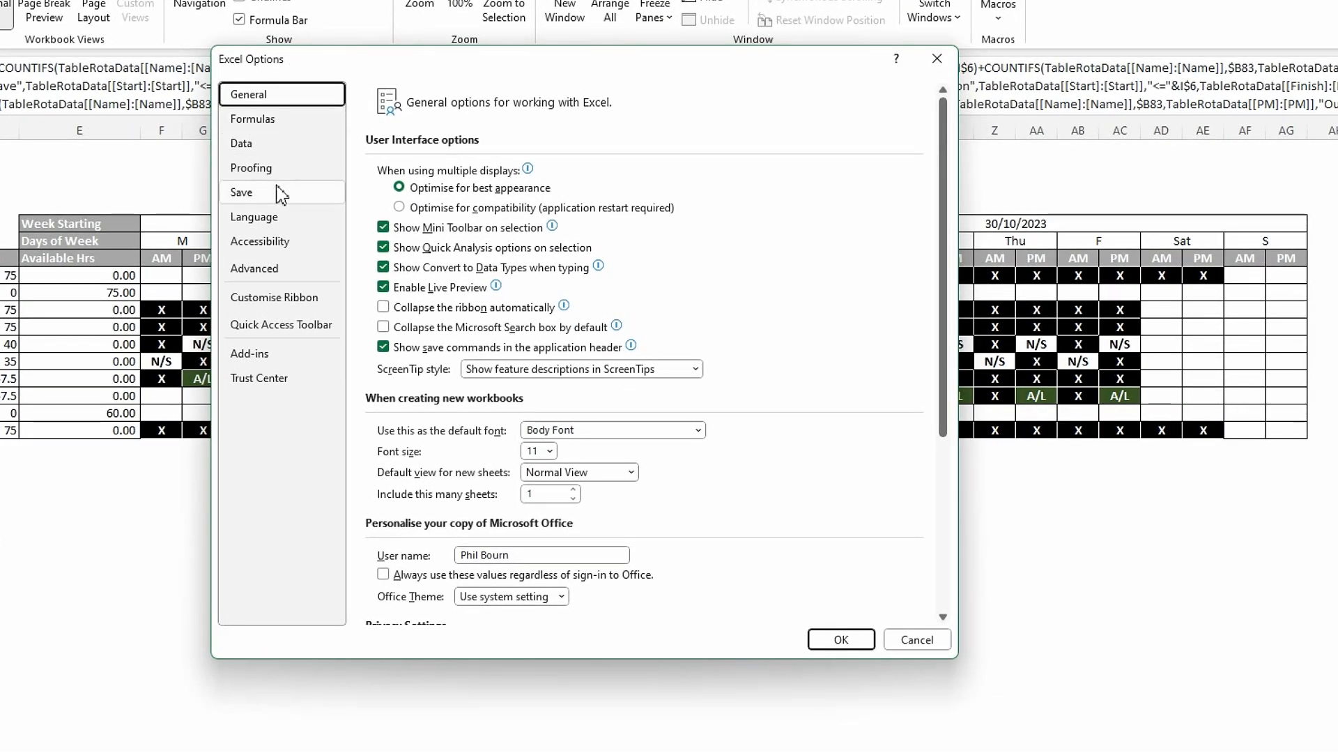
pyautogui.click(259, 124)
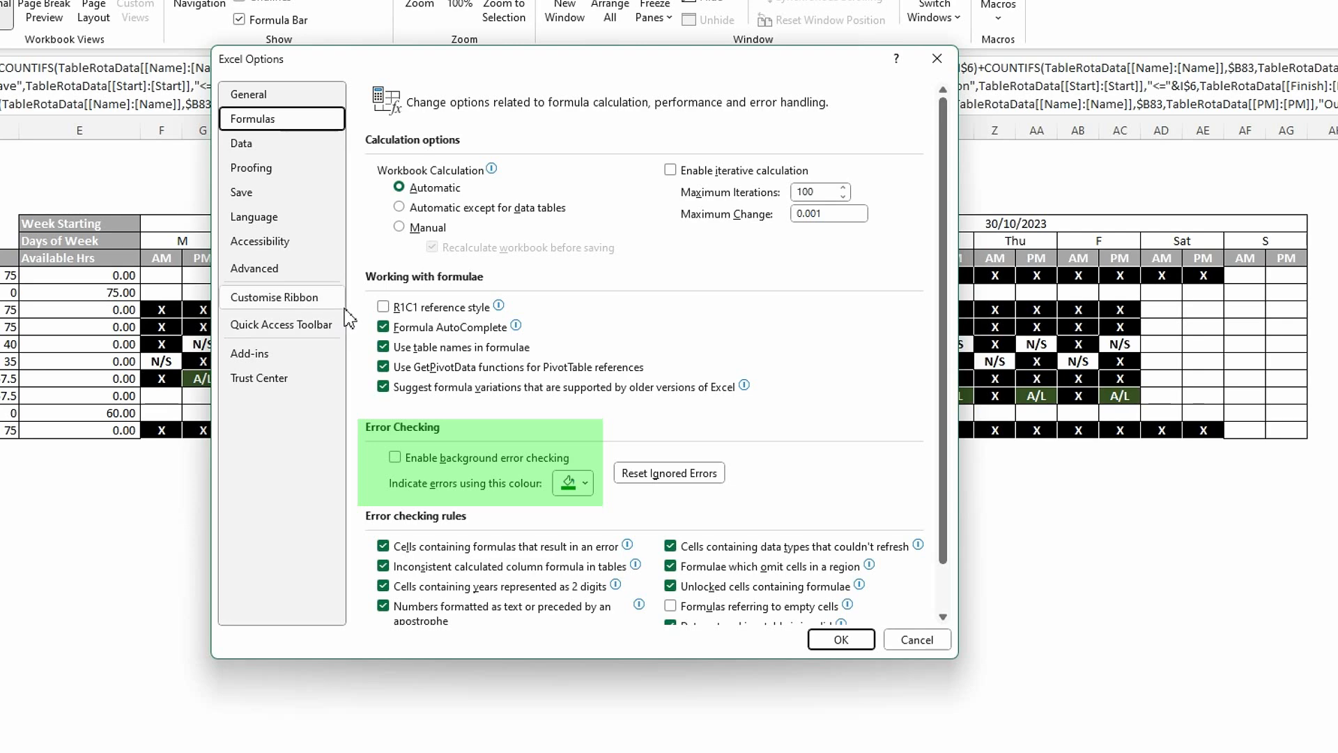
pyautogui.click(395, 458)
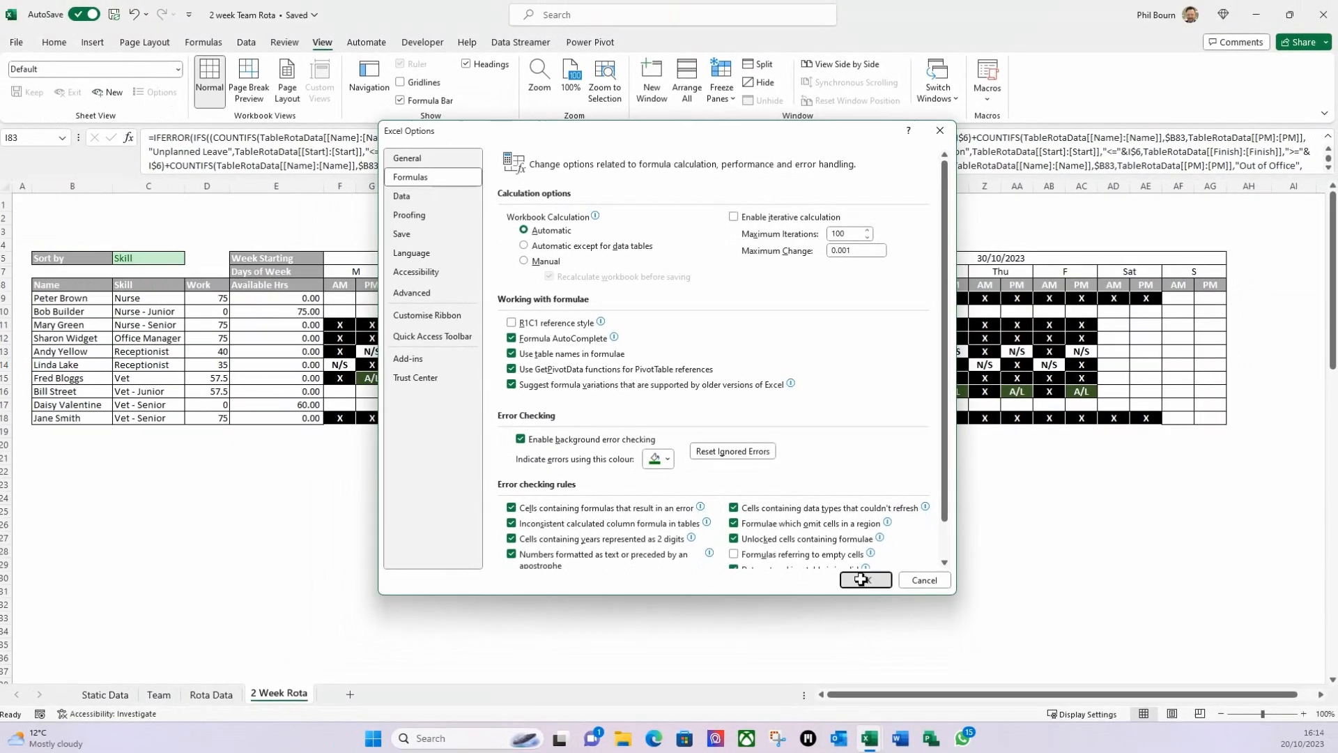
pyautogui.click(841, 640)
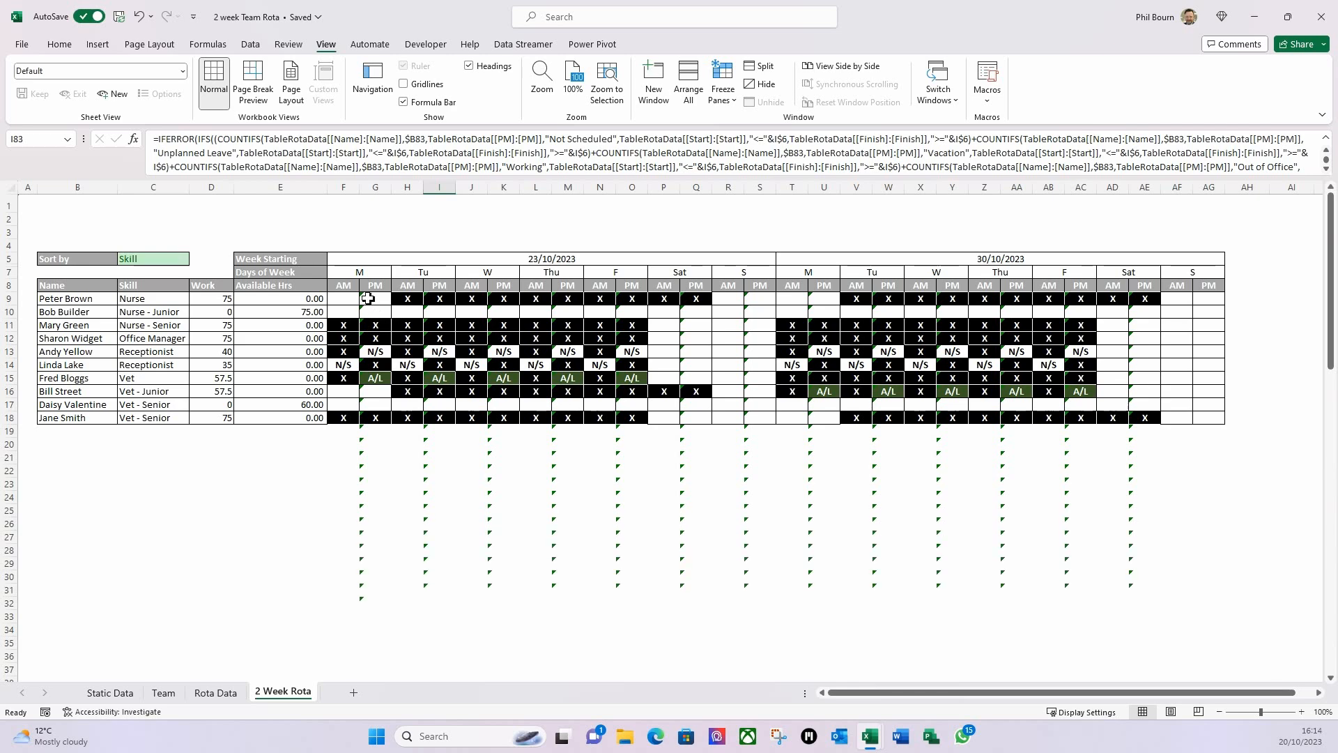
pyautogui.click(367, 300)
pyautogui.moveTo(346, 304)
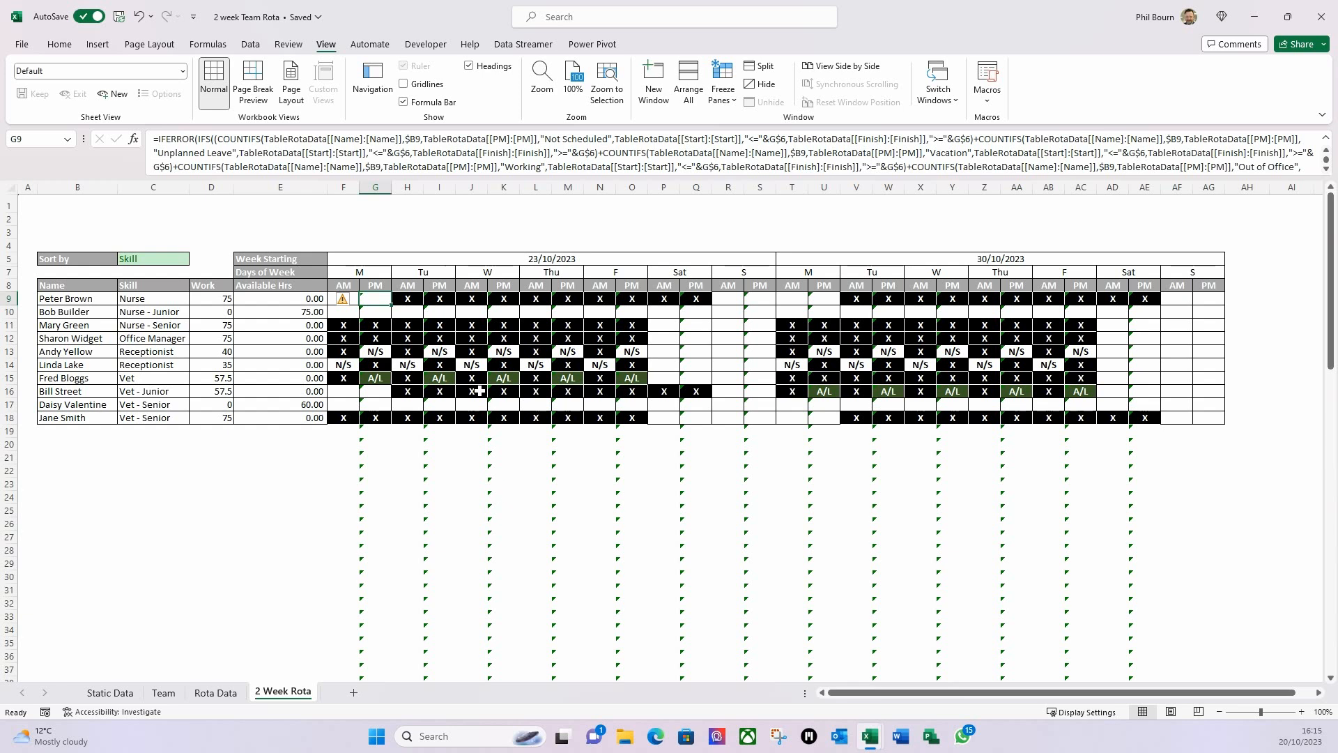
# Step: Disable background error checking in the formula options to hide the green error markers on the rota
pyautogui.click(21, 45)
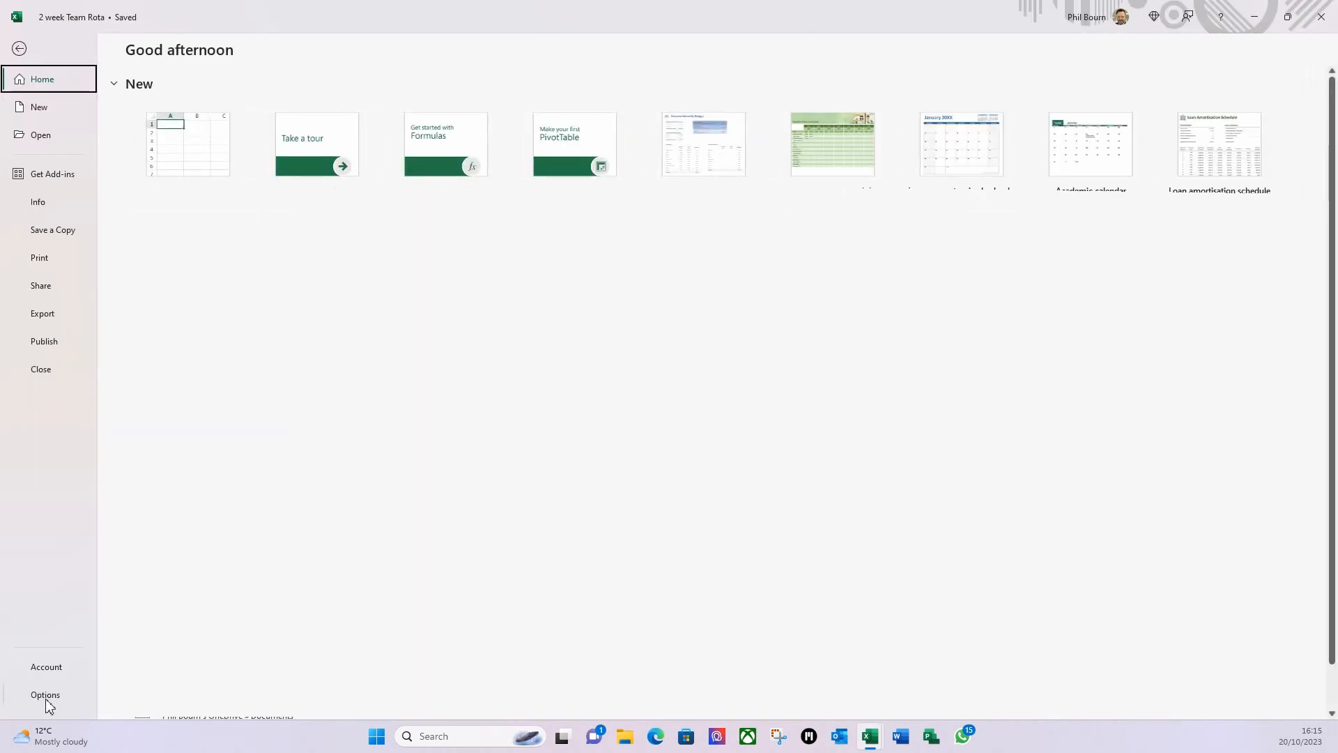
pyautogui.press('Escape')
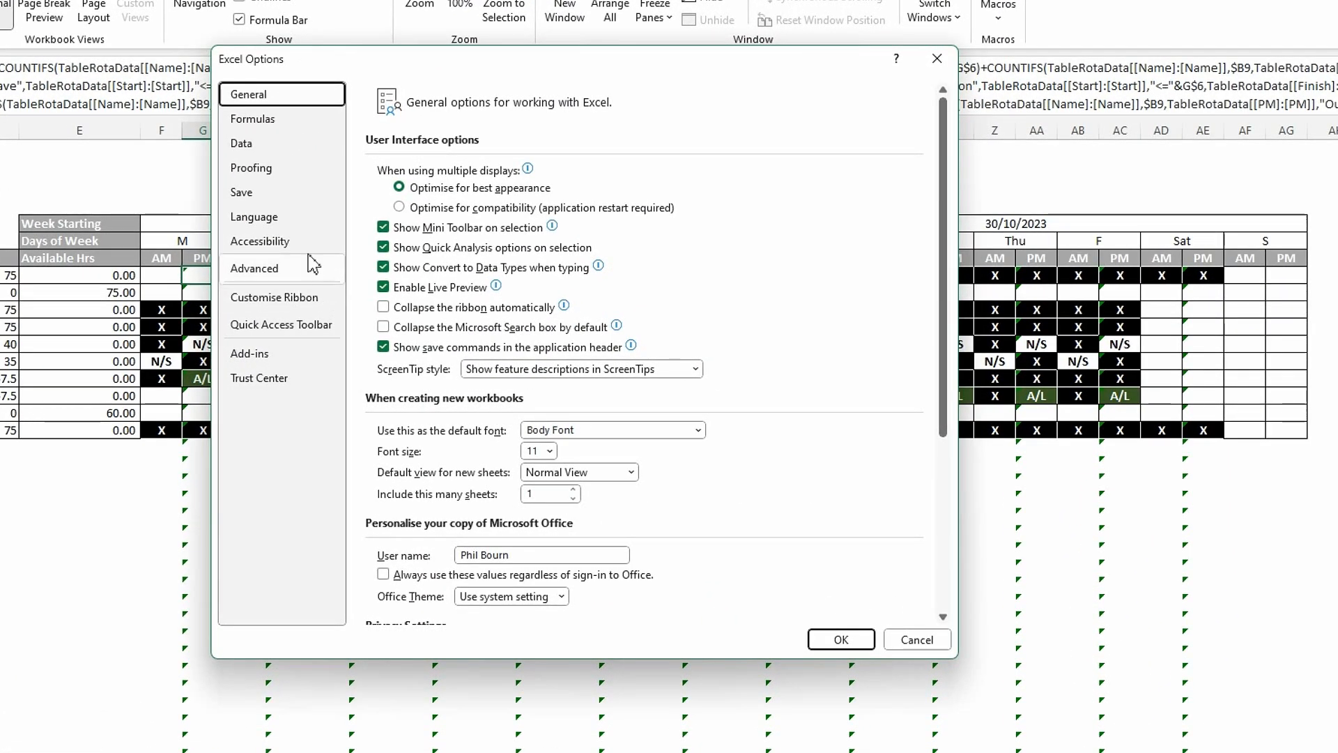
pyautogui.click(253, 119)
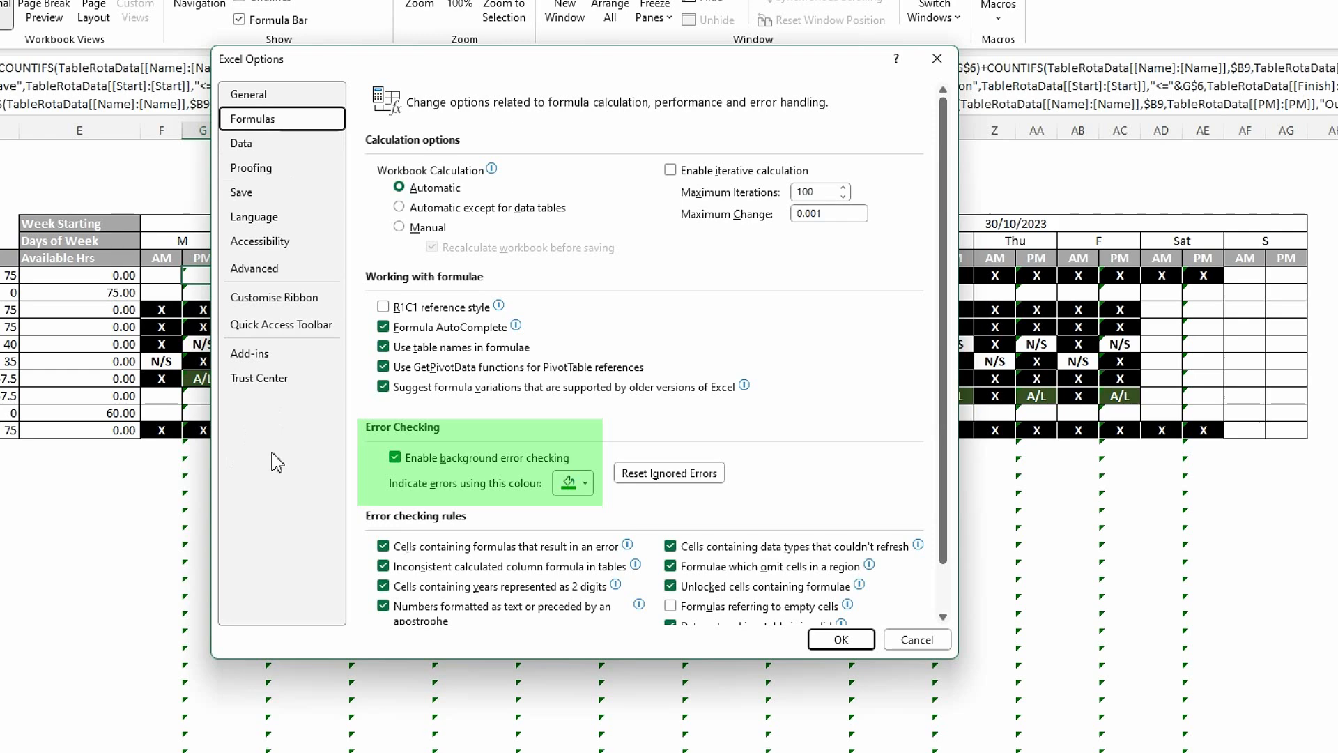
pyautogui.click(395, 458)
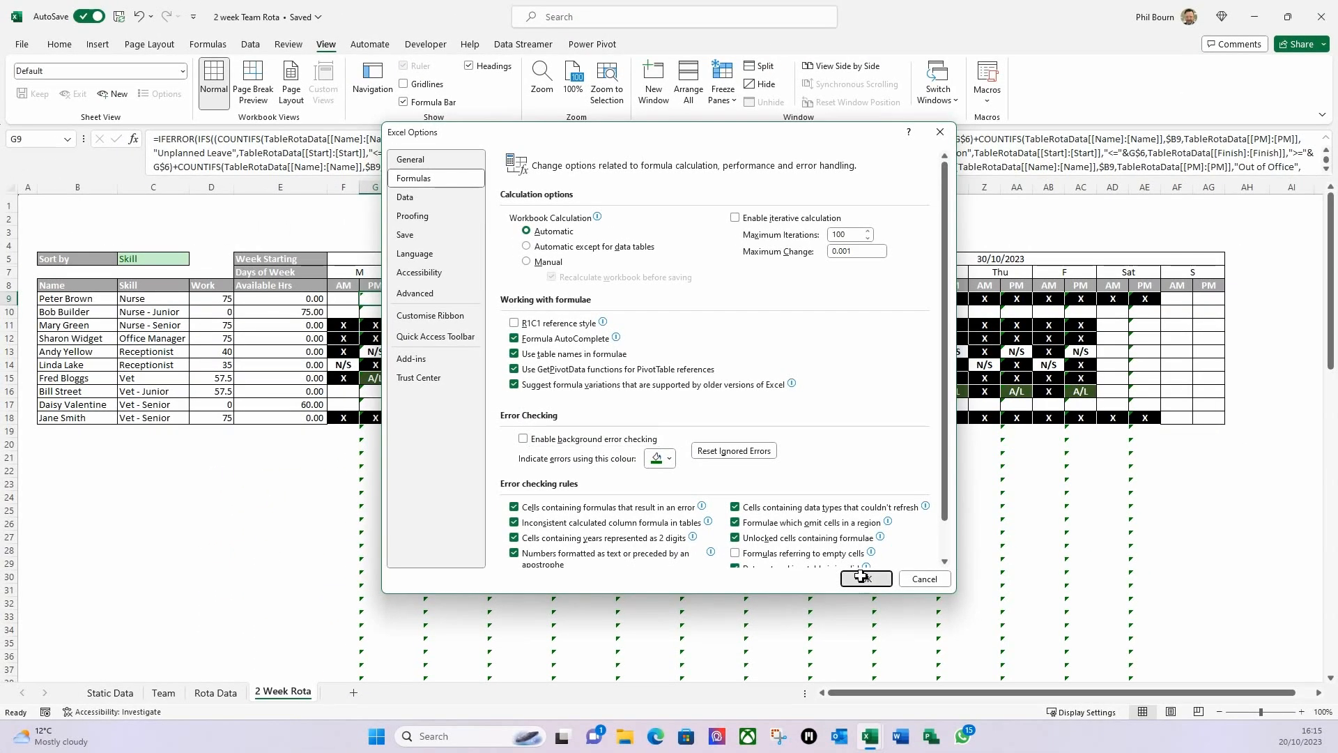
pyautogui.click(864, 579)
pyautogui.click(661, 497)
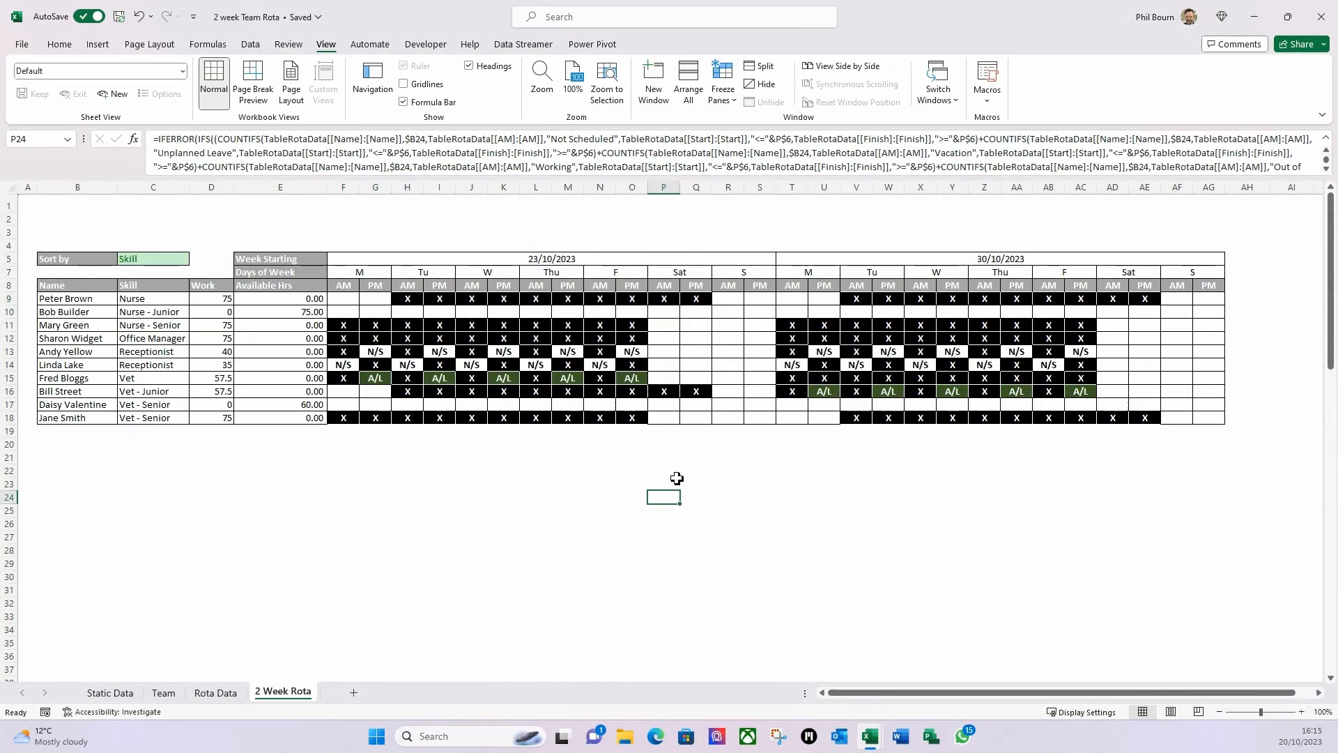